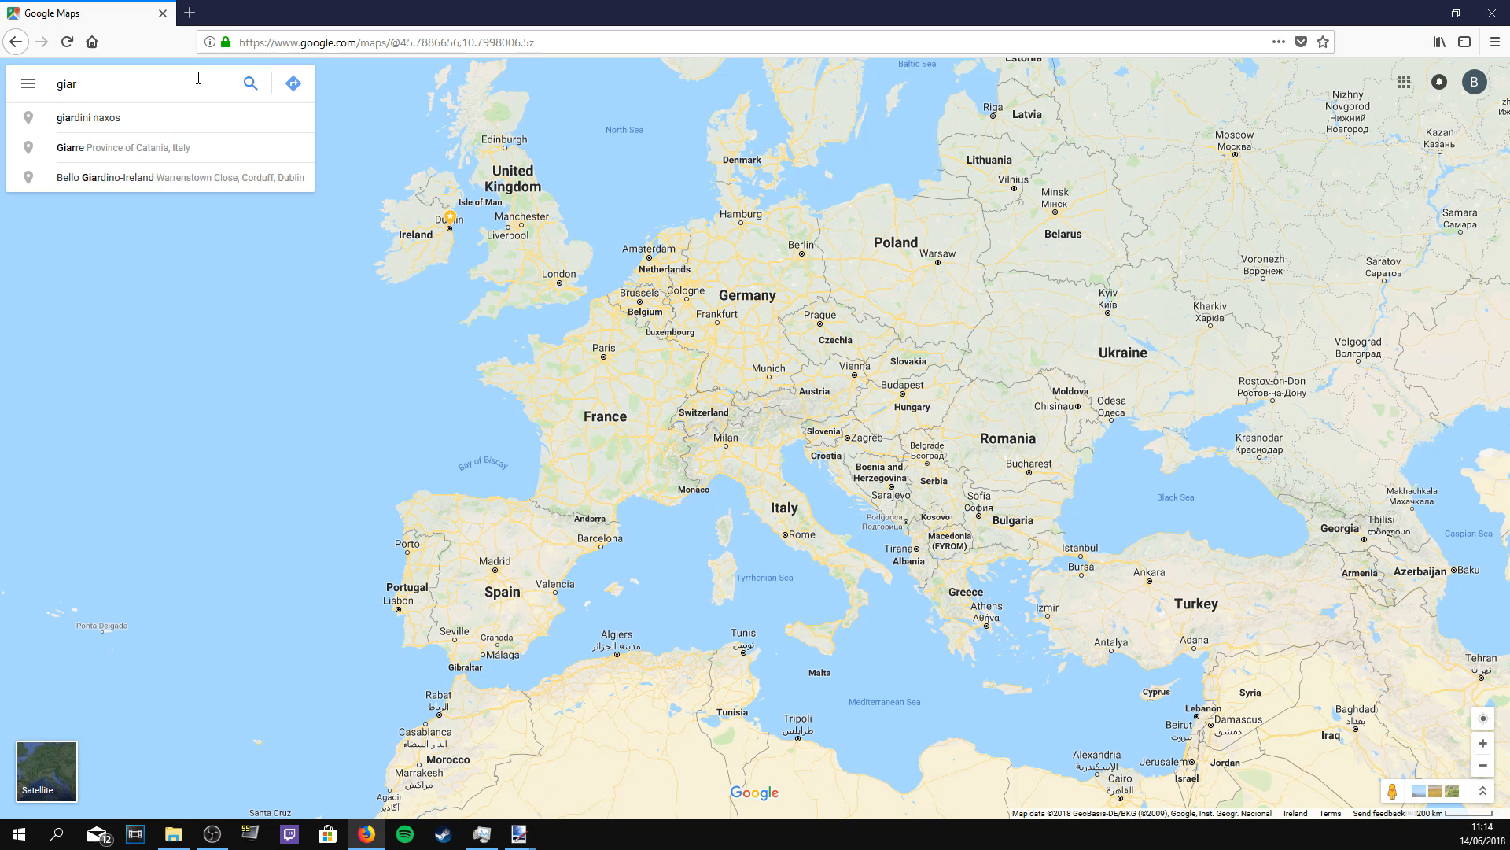
Step: Search the map for "giarros island"
{"action": "key", "text": "Return"}
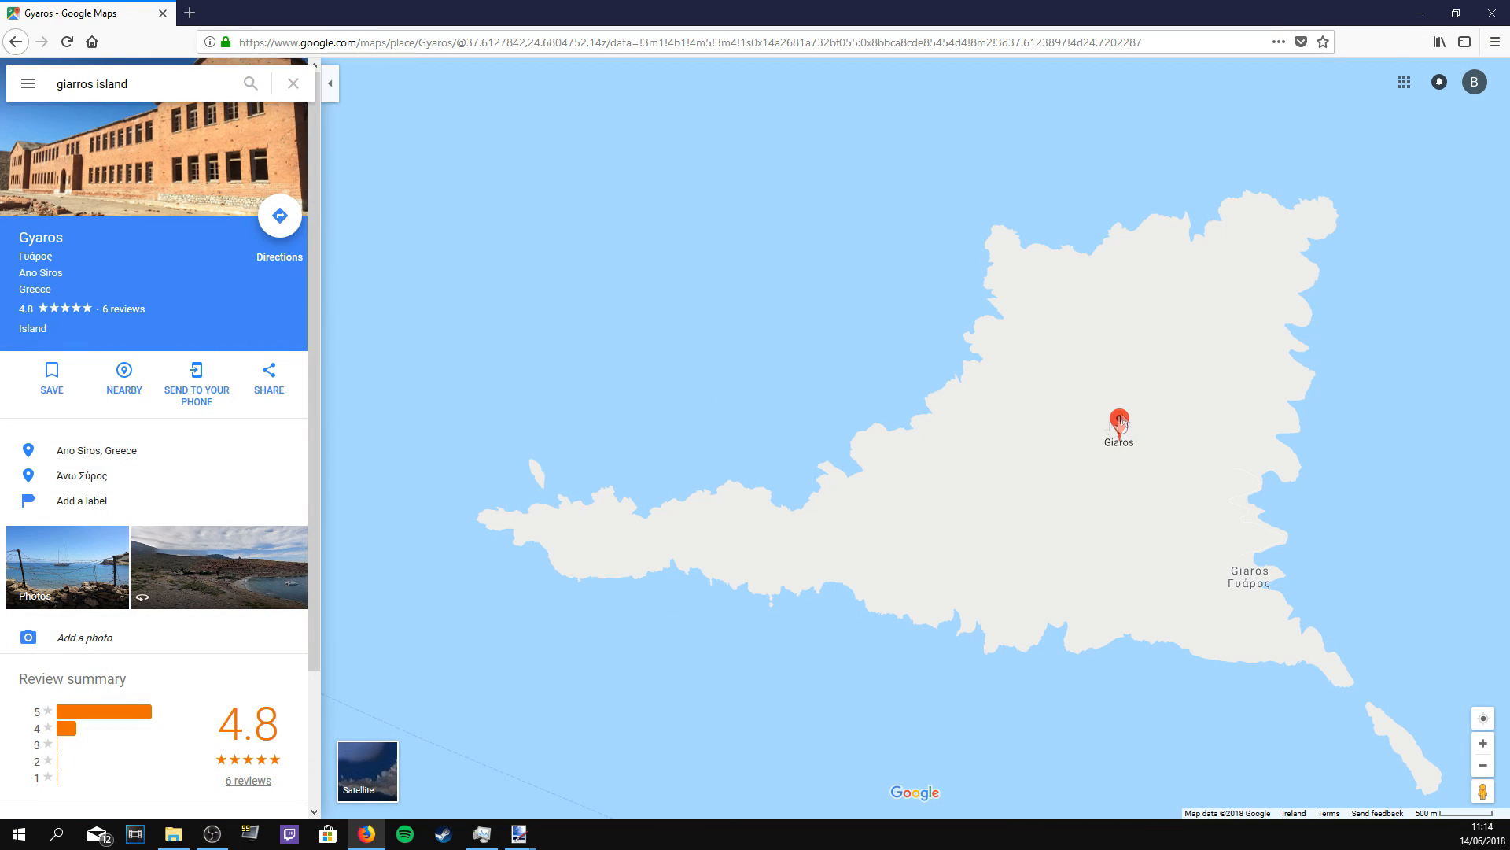
{"action": "scroll", "coordinate": [1093, 435], "scroll_direction": "down", "scroll_amount": 1}
{"action": "scroll", "coordinate": [1094, 436], "scroll_direction": "up", "scroll_amount": 1}
{"action": "left_click_drag", "start_coordinate": [1159, 461], "coordinate": [1096, 396]}
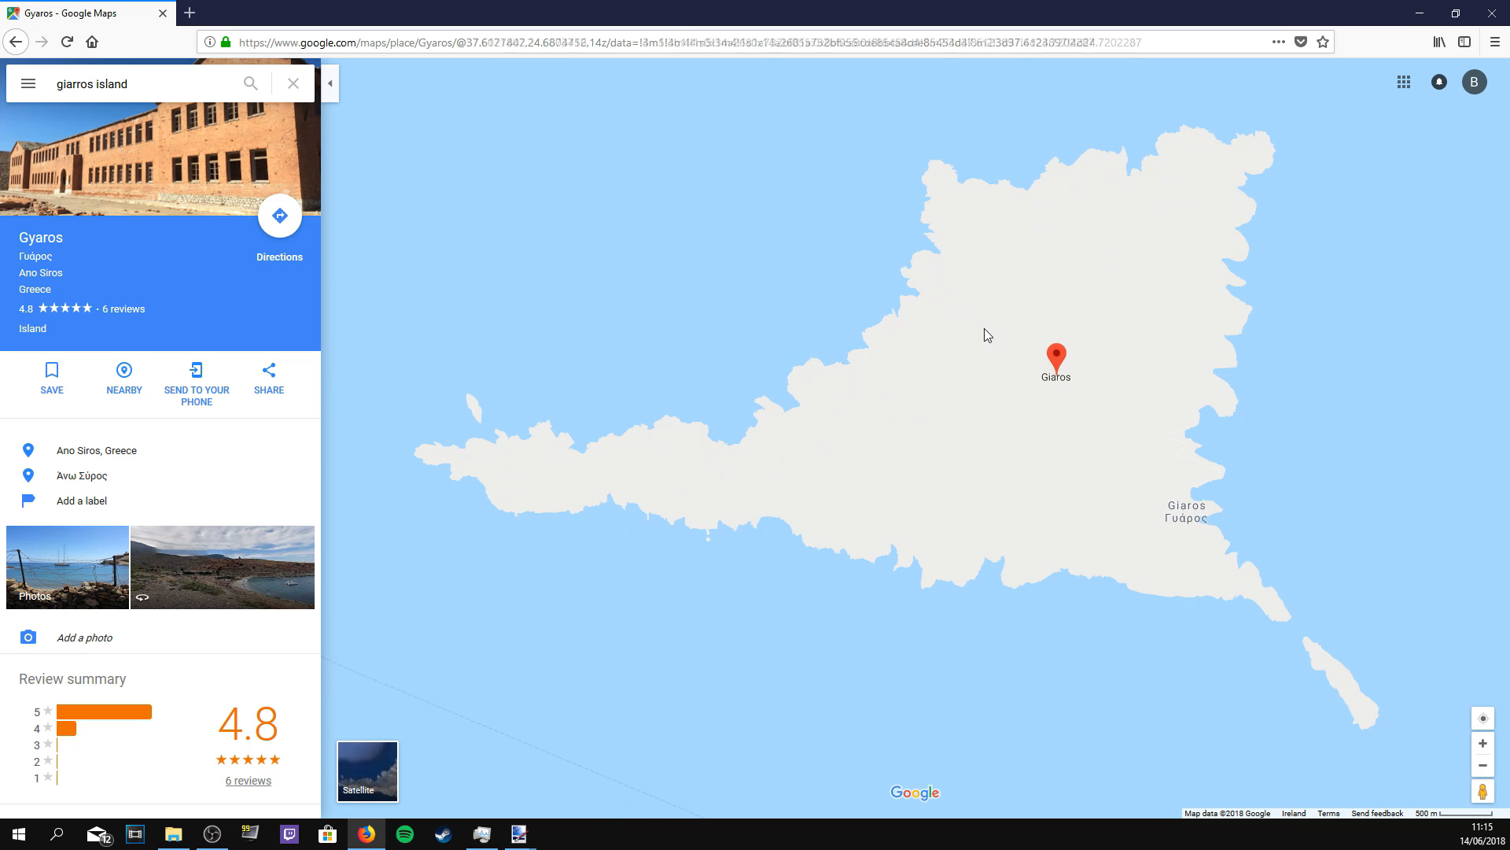
{"action": "left_click", "coordinate": [1278, 41]}
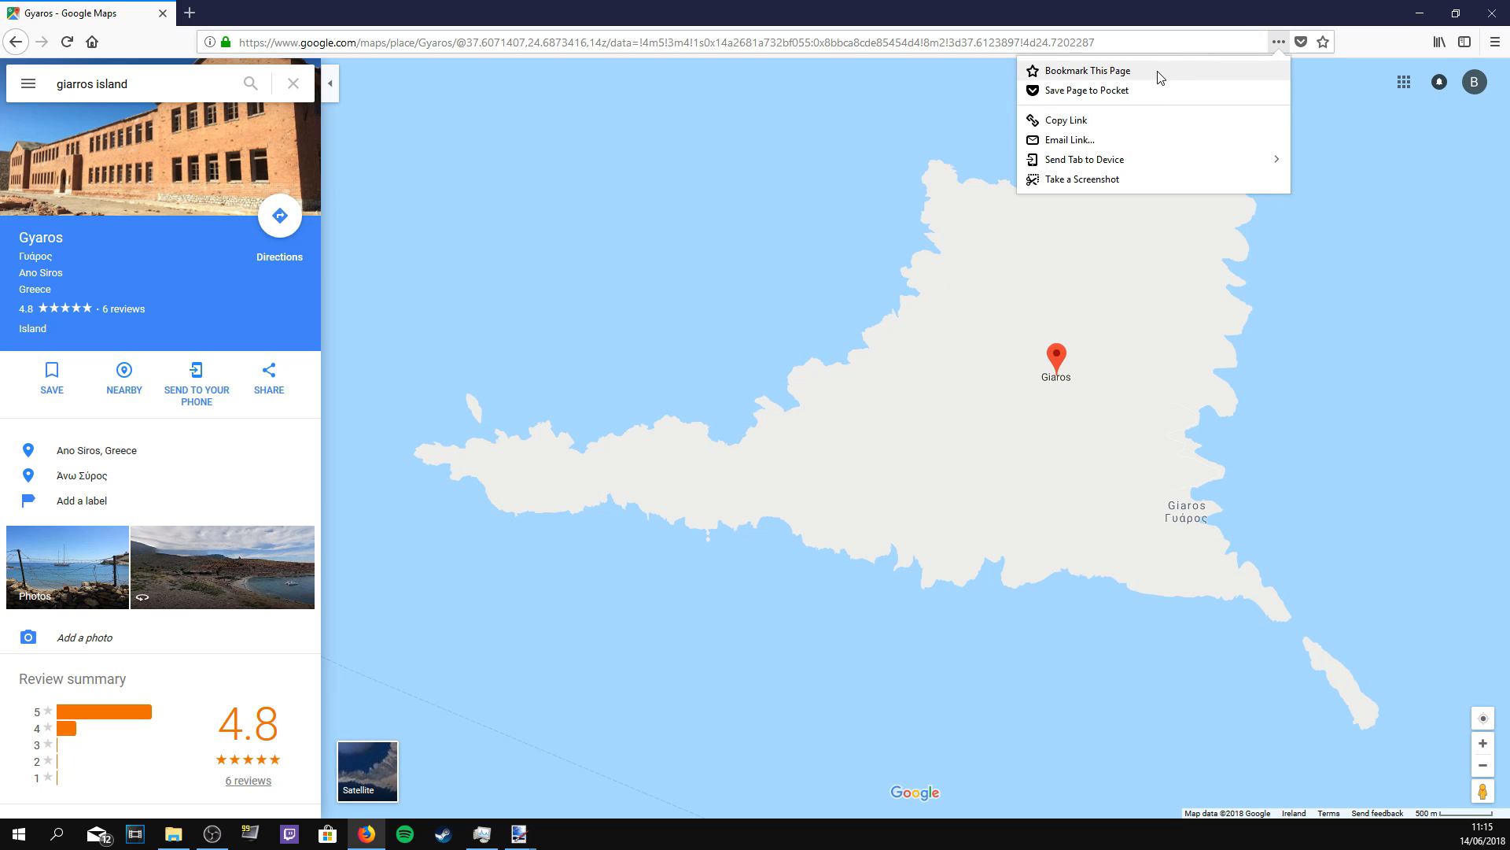
{"action": "left_click", "coordinate": [1097, 181]}
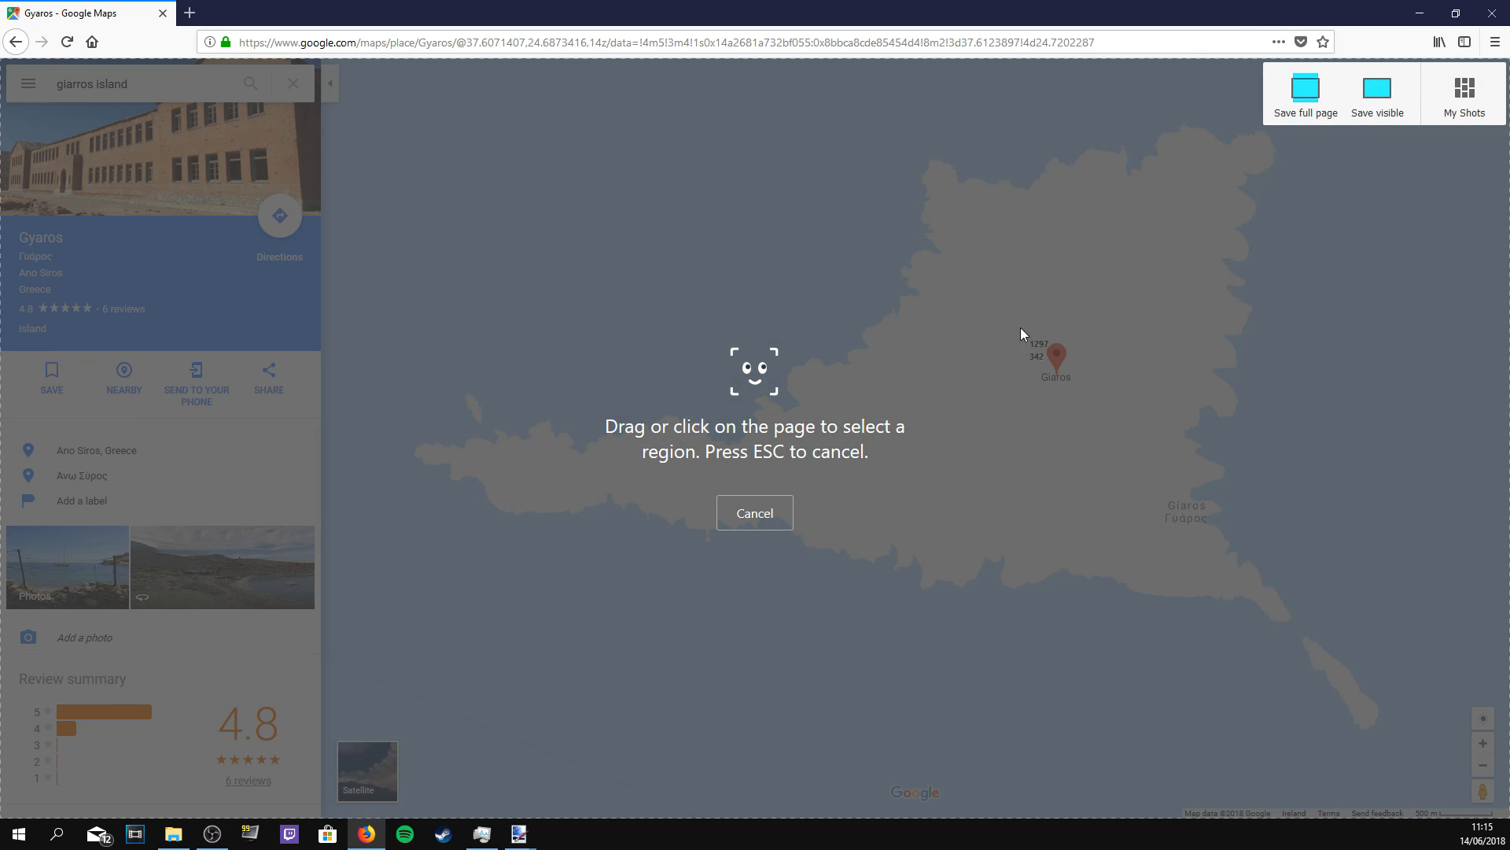
{"action": "key", "text": "Escape"}
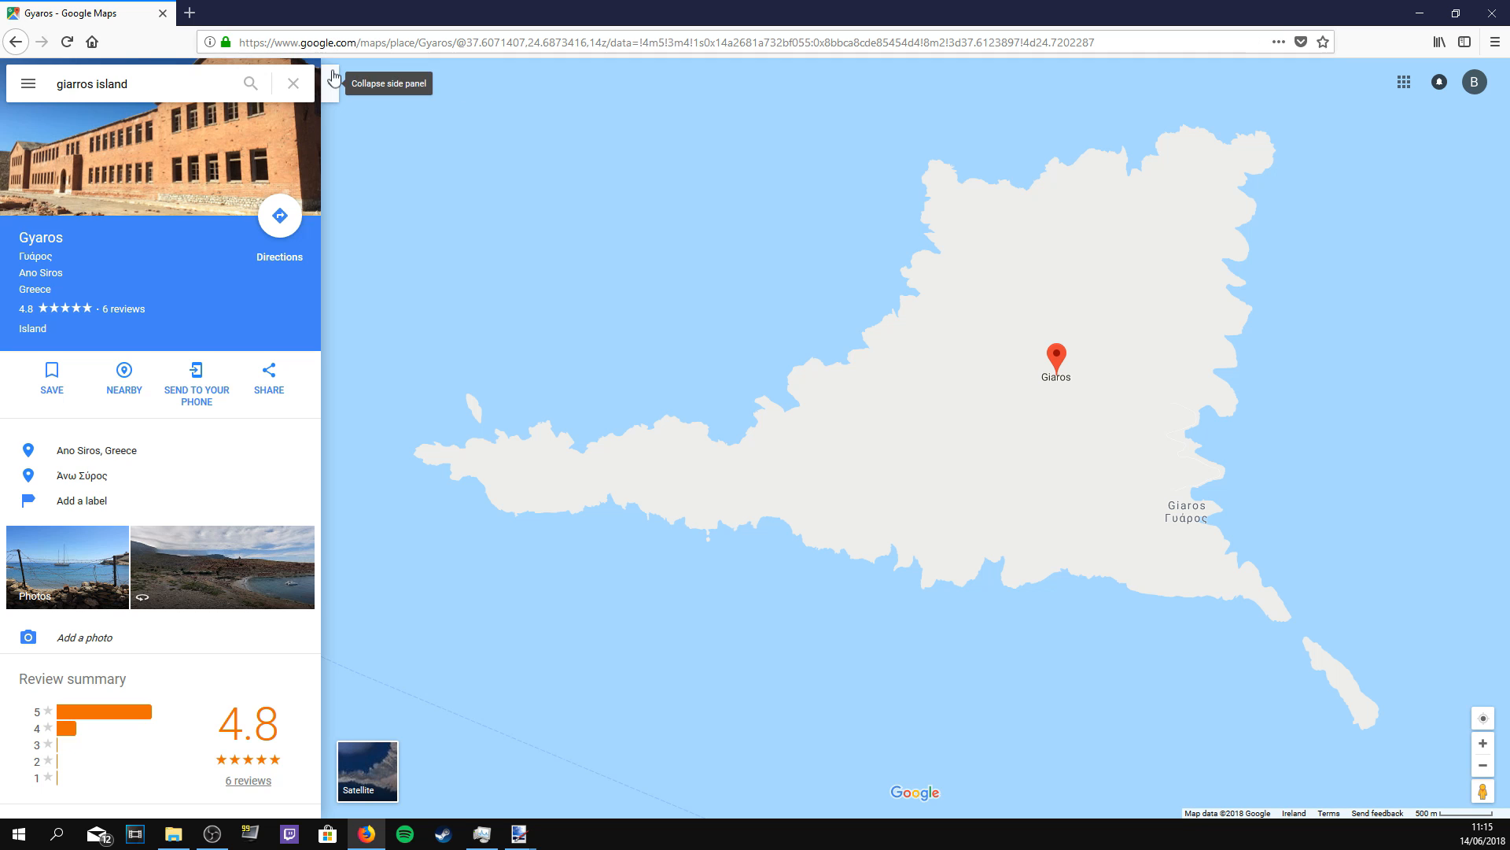
Step: Collapse the place details, centre the island on the map and download a screenshot of the visible page
{"action": "left_click", "coordinate": [330, 83]}
{"action": "left_click_drag", "start_coordinate": [823, 236], "coordinate": [650, 273]}
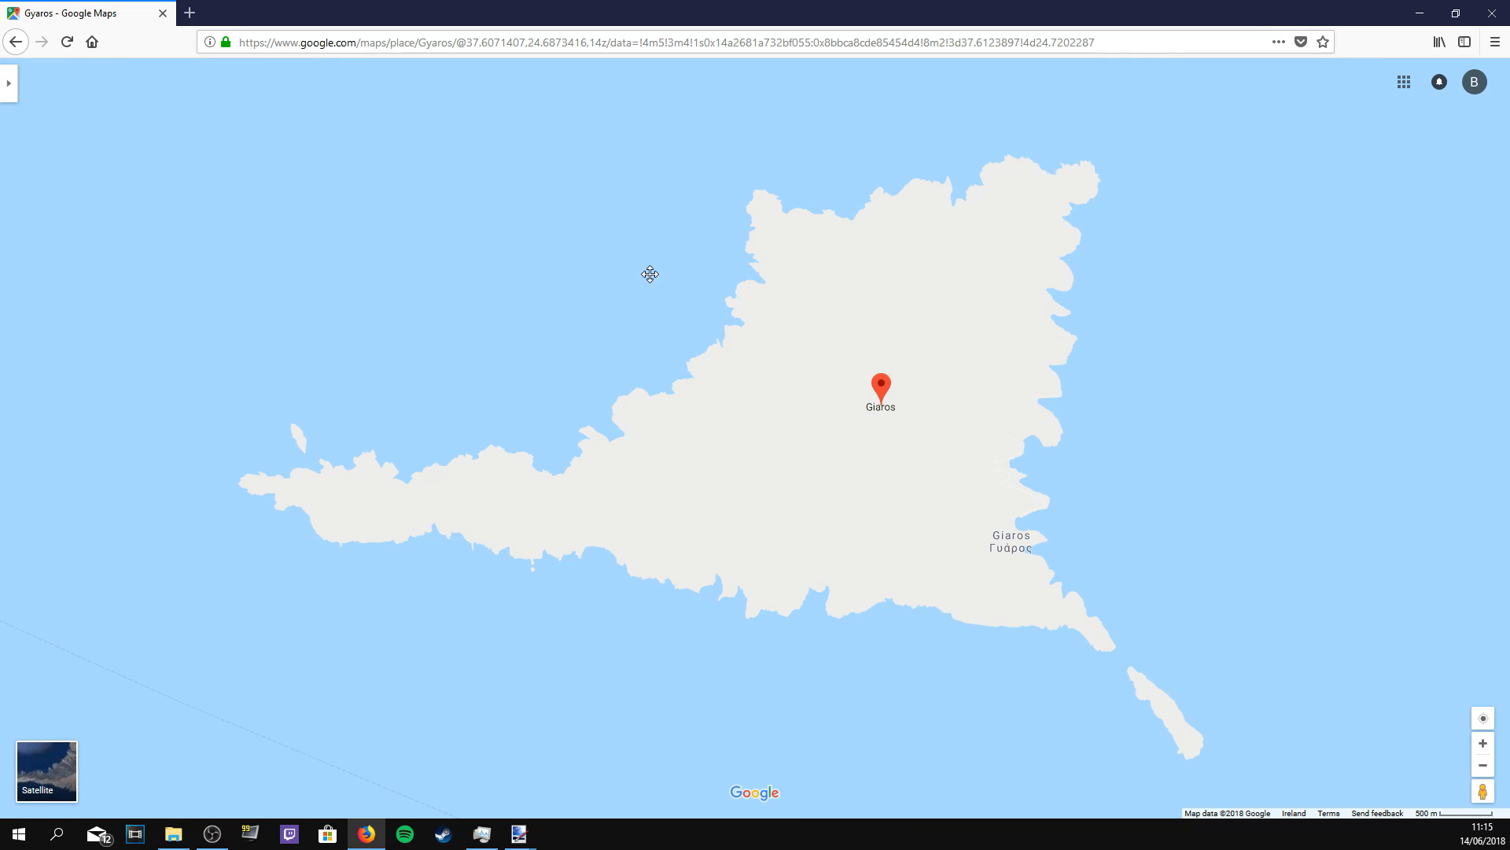
{"action": "left_click", "coordinate": [1279, 41]}
{"action": "left_click", "coordinate": [1101, 180]}
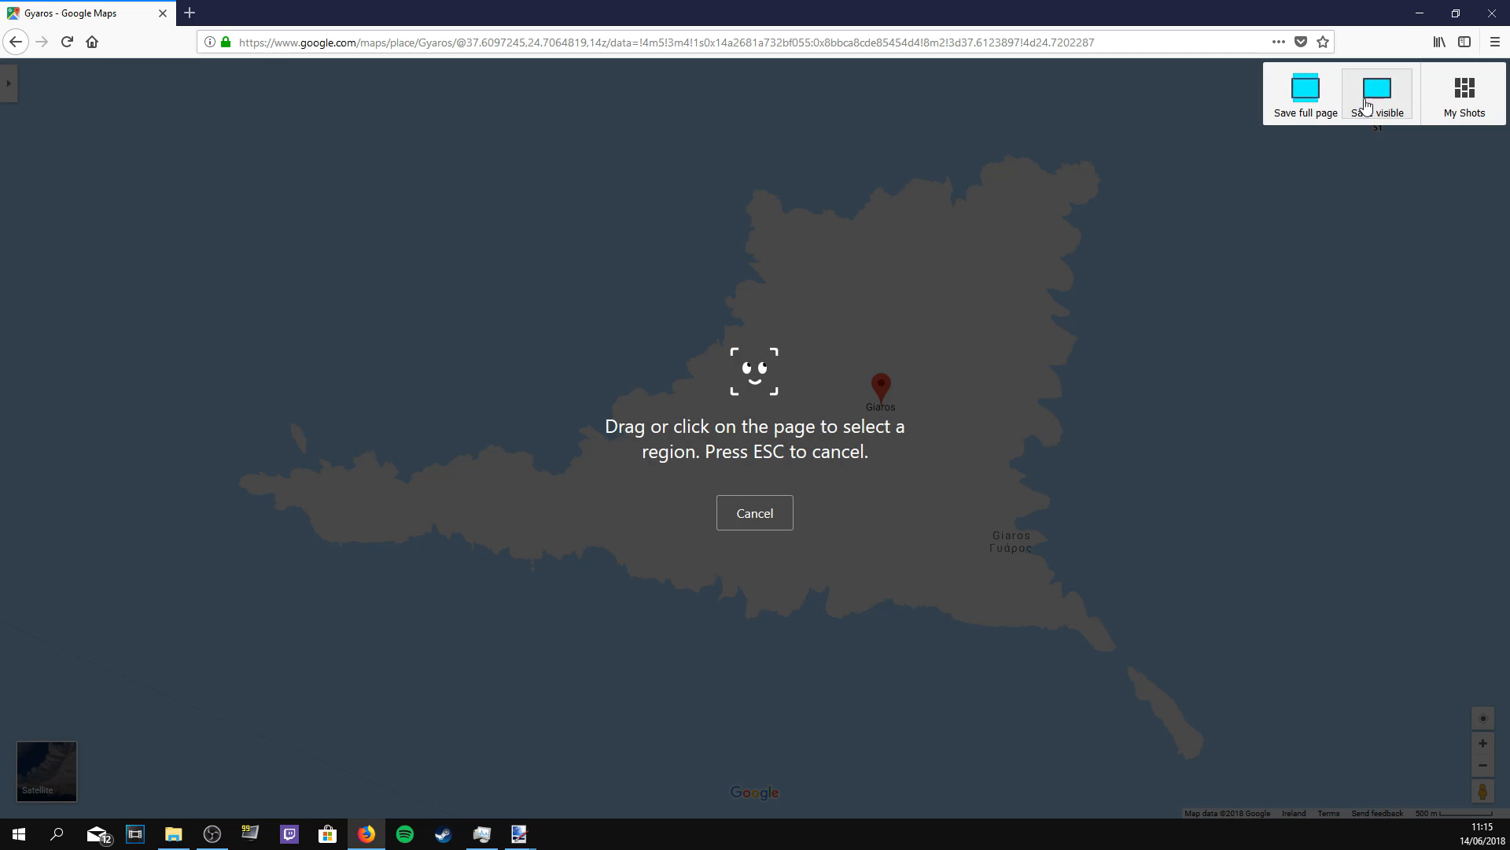
{"action": "left_click", "coordinate": [1377, 90]}
{"action": "left_click", "coordinate": [1202, 155]}
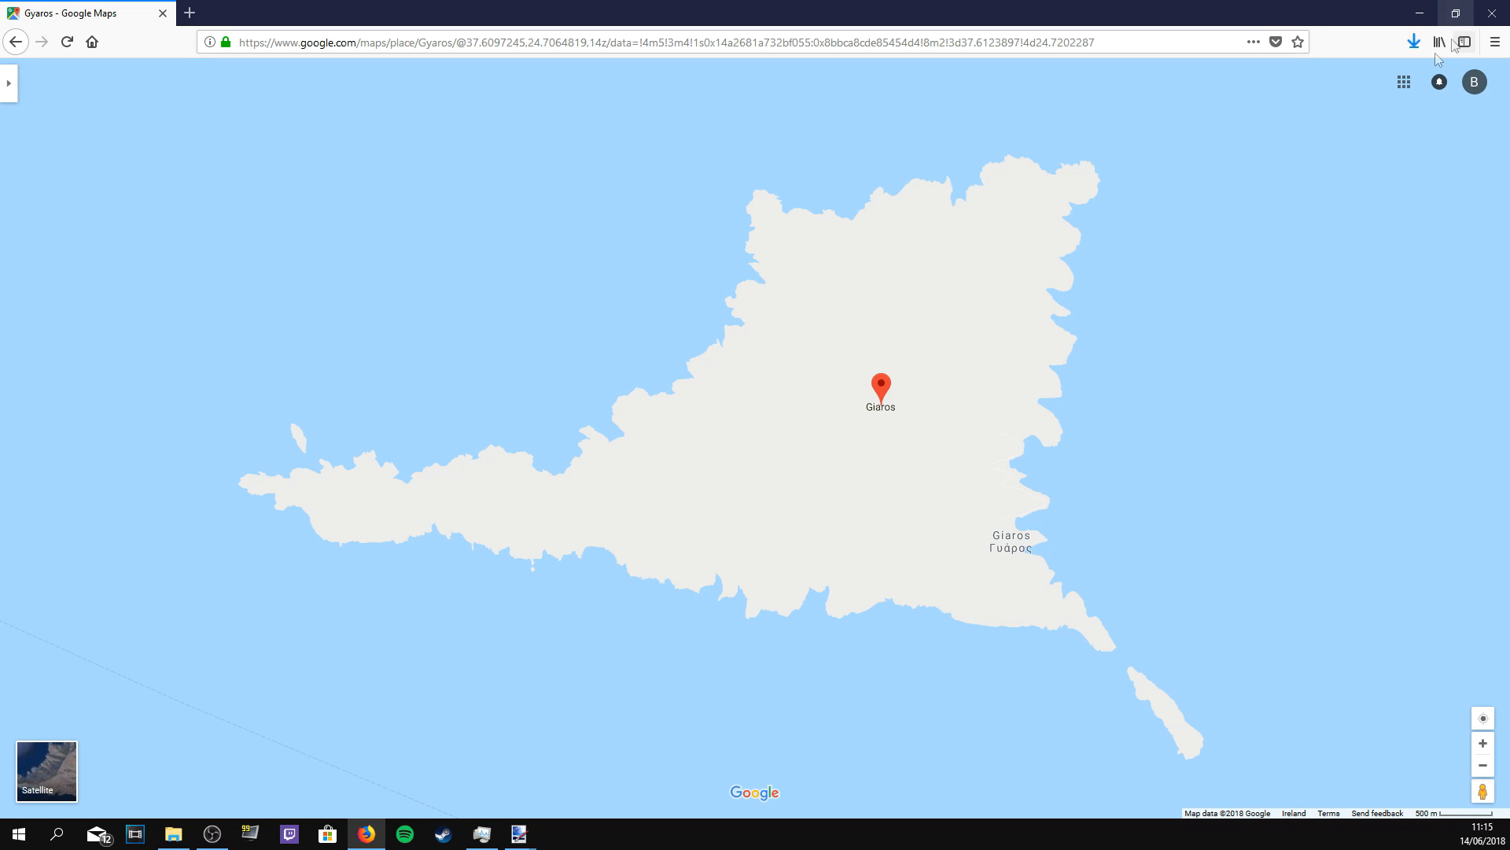
Step: Show the downloaded map screenshot in its folder and rename the file Giaros
{"action": "left_click", "coordinate": [1404, 82]}
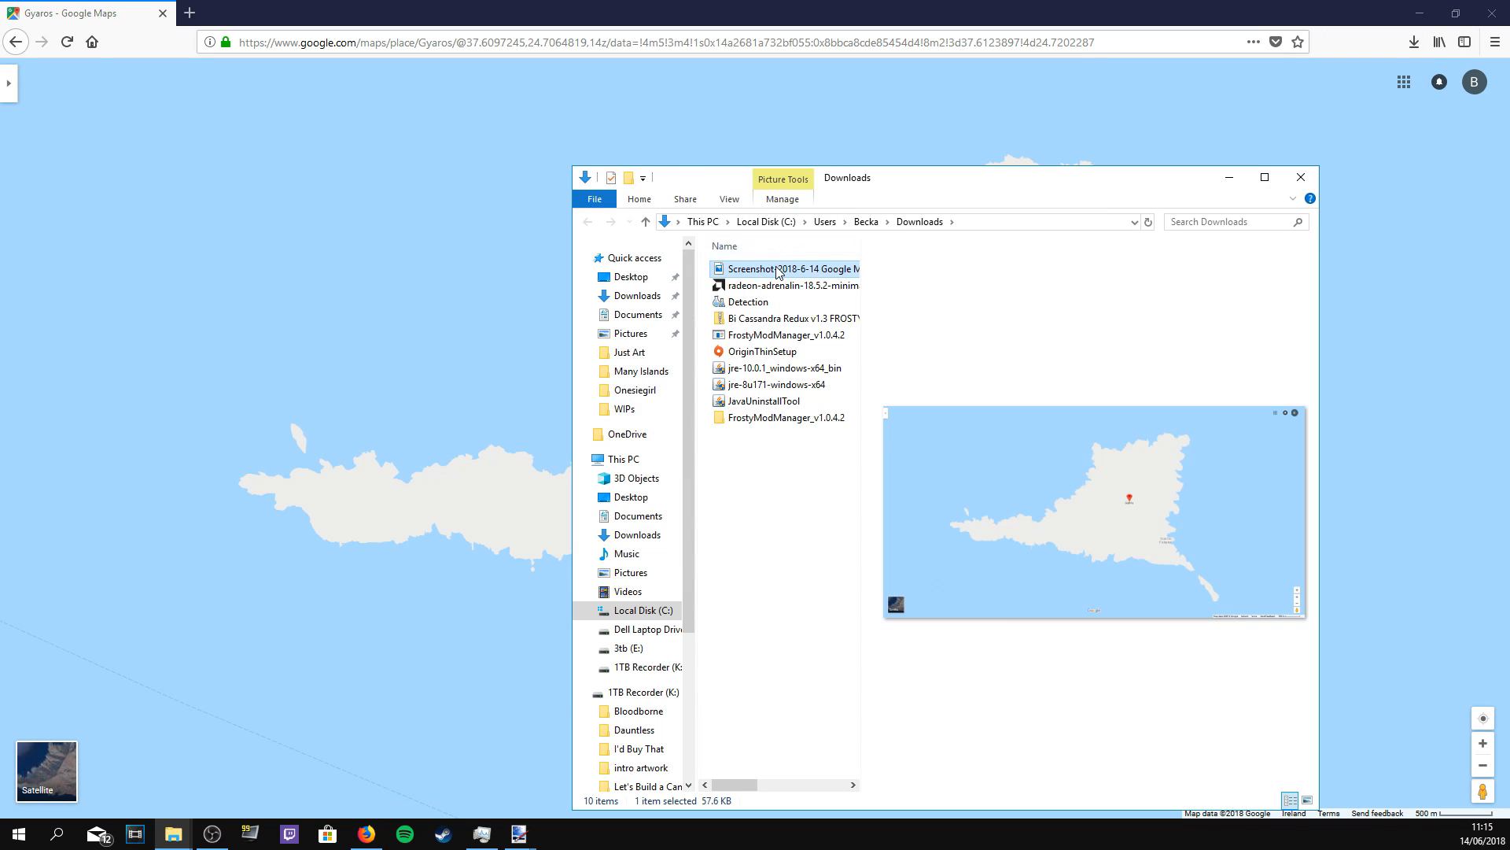
{"action": "right_click", "coordinate": [776, 269]}
{"action": "left_click", "coordinate": [568, 692]}
{"action": "type", "text": "G"}
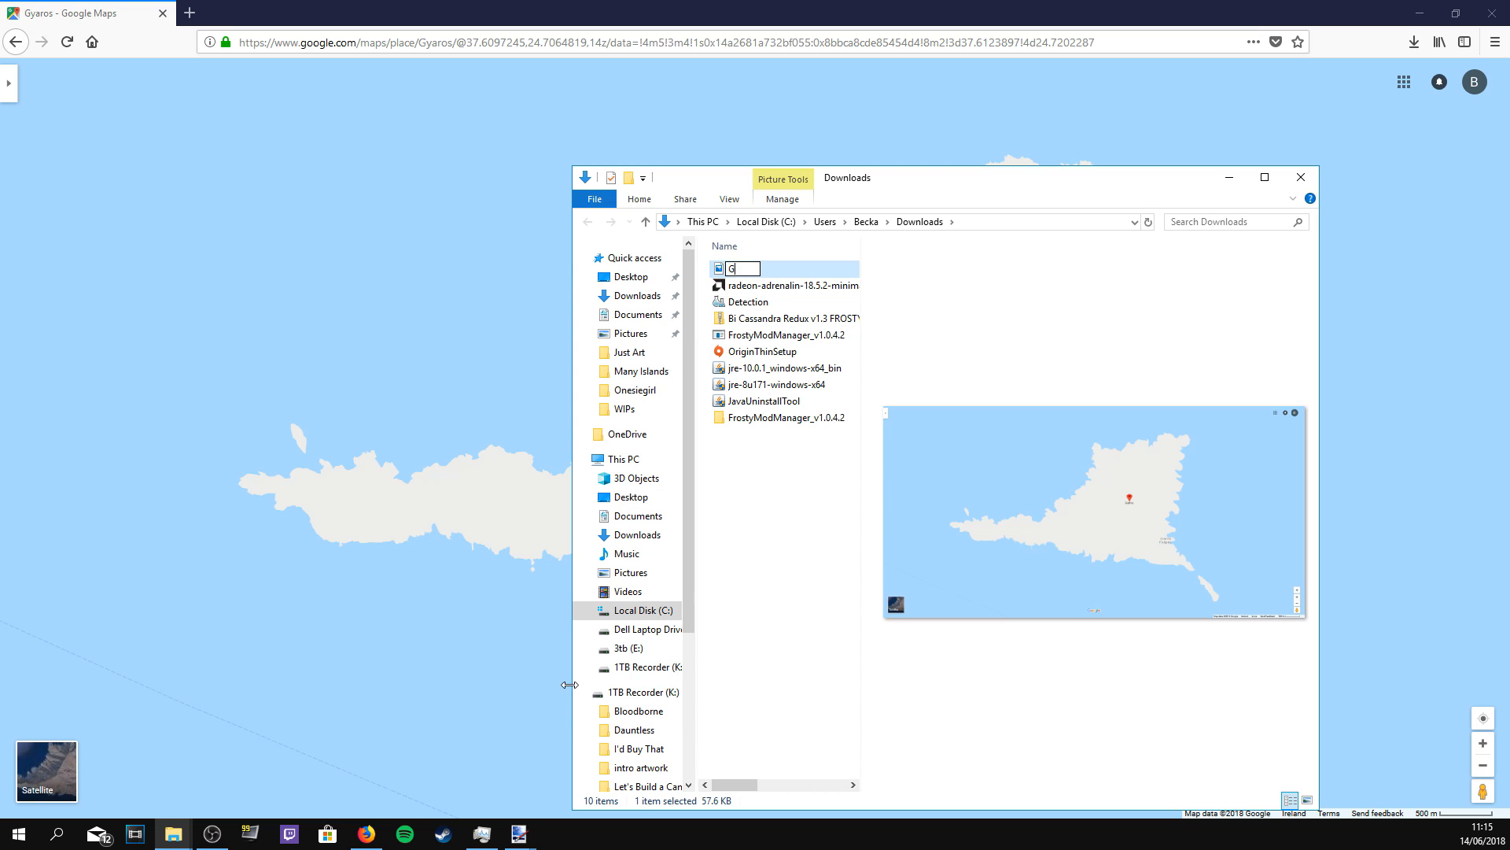
{"action": "type", "text": "iaros"}
{"action": "key", "text": "Return"}
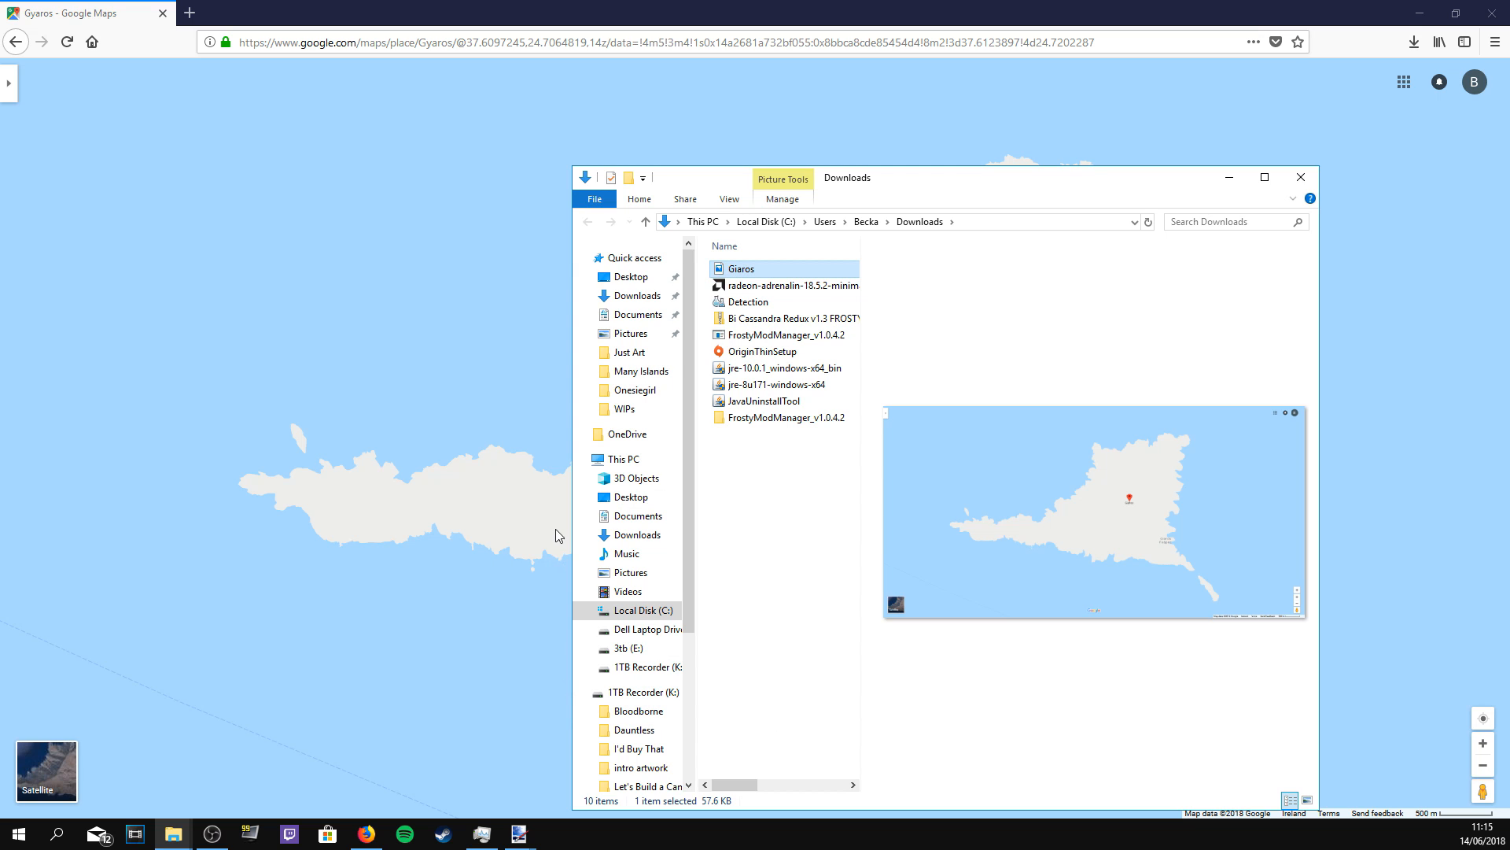
Step: Paste the Giaros file into Projects > Stay A While - Creation > Many Islands on the Dell Laptop Drive (D:)
{"action": "left_click", "coordinate": [646, 629]}
{"action": "double_click", "coordinate": [745, 334]}
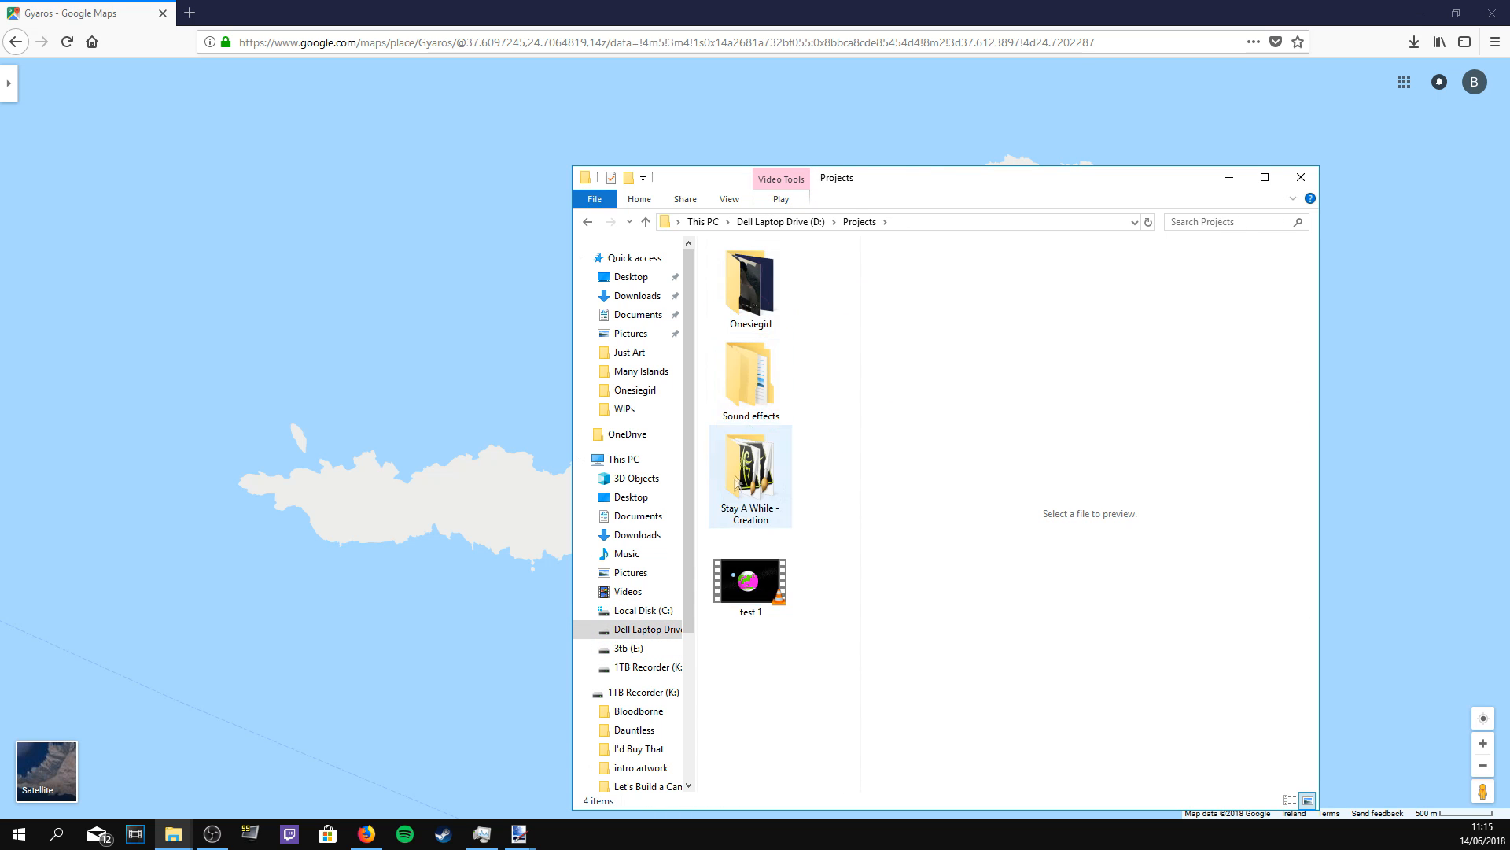
{"action": "double_click", "coordinate": [737, 481]}
{"action": "double_click", "coordinate": [759, 397]}
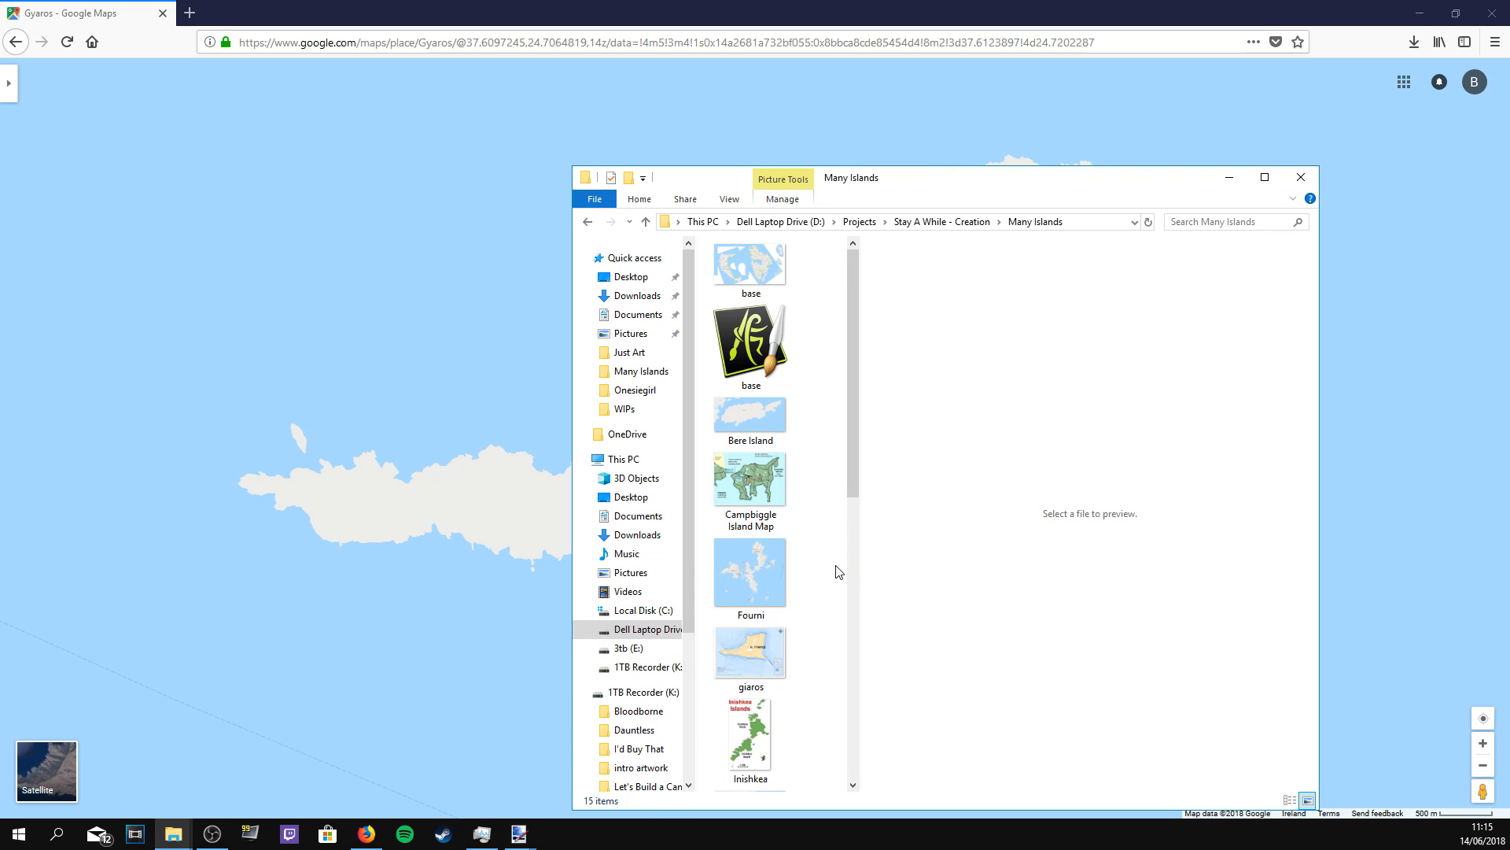
{"action": "key", "text": "ctrl+v"}
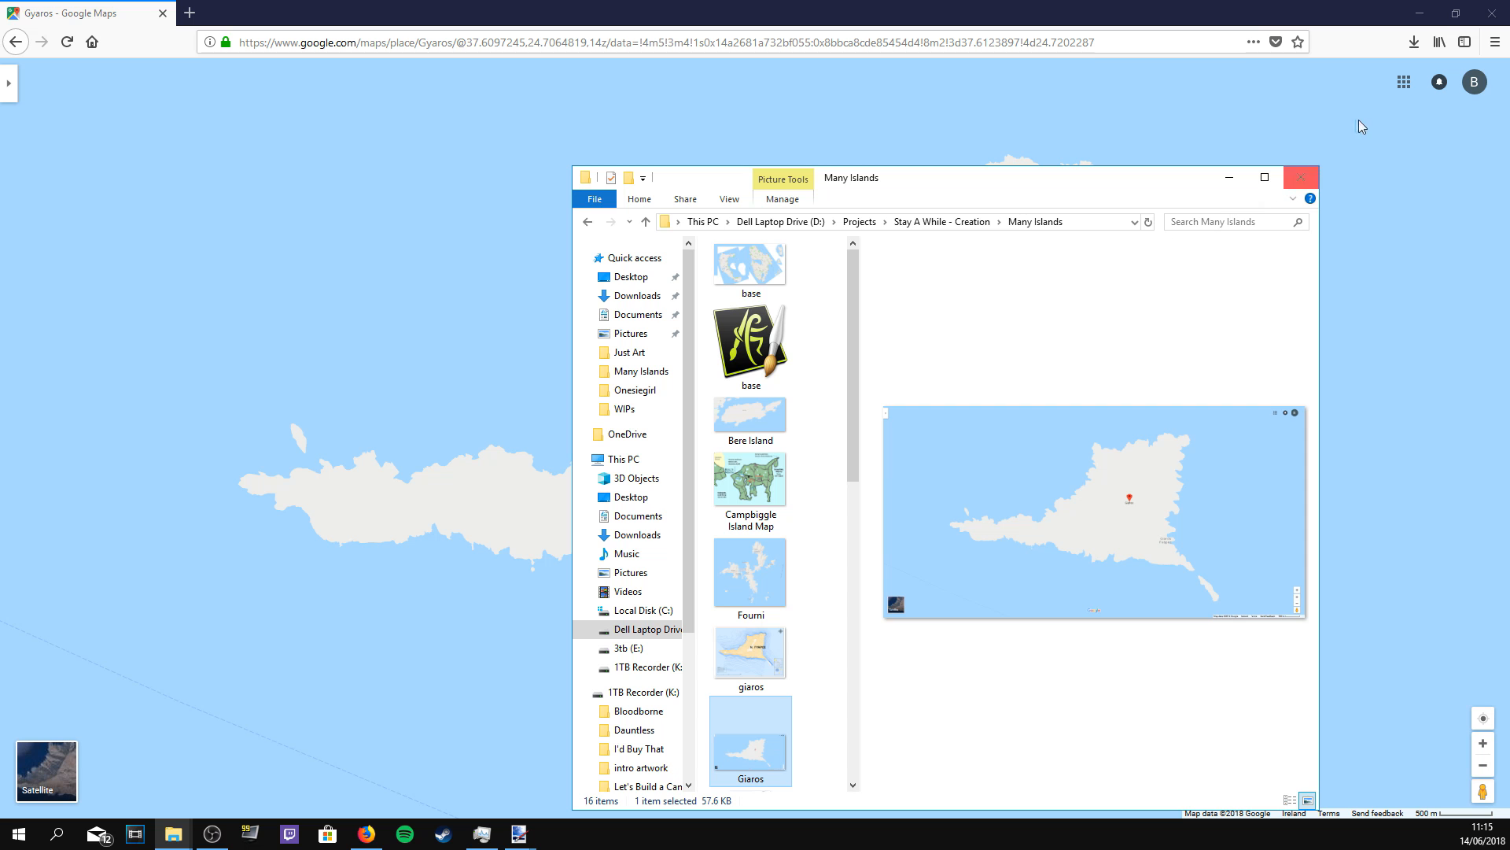
Step: Minimise the browser, switch to paint.net and open the Giaros screenshot from the Many Islands folder
{"action": "left_click", "coordinate": [1420, 14]}
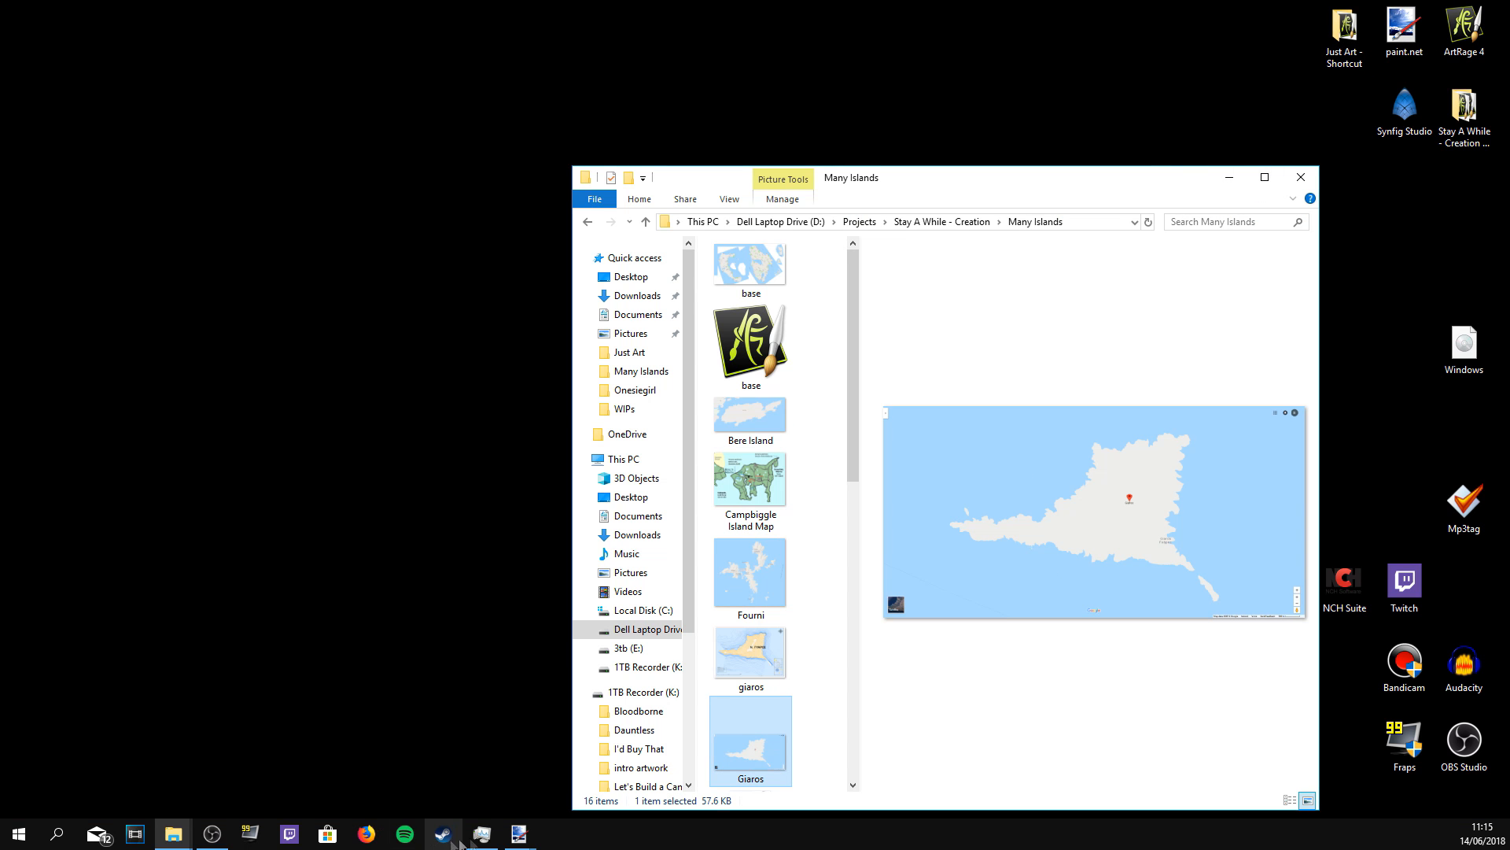
{"action": "mouse_move", "coordinate": [519, 834]}
{"action": "left_click", "coordinate": [513, 779]}
{"action": "left_click", "coordinate": [18, 30]}
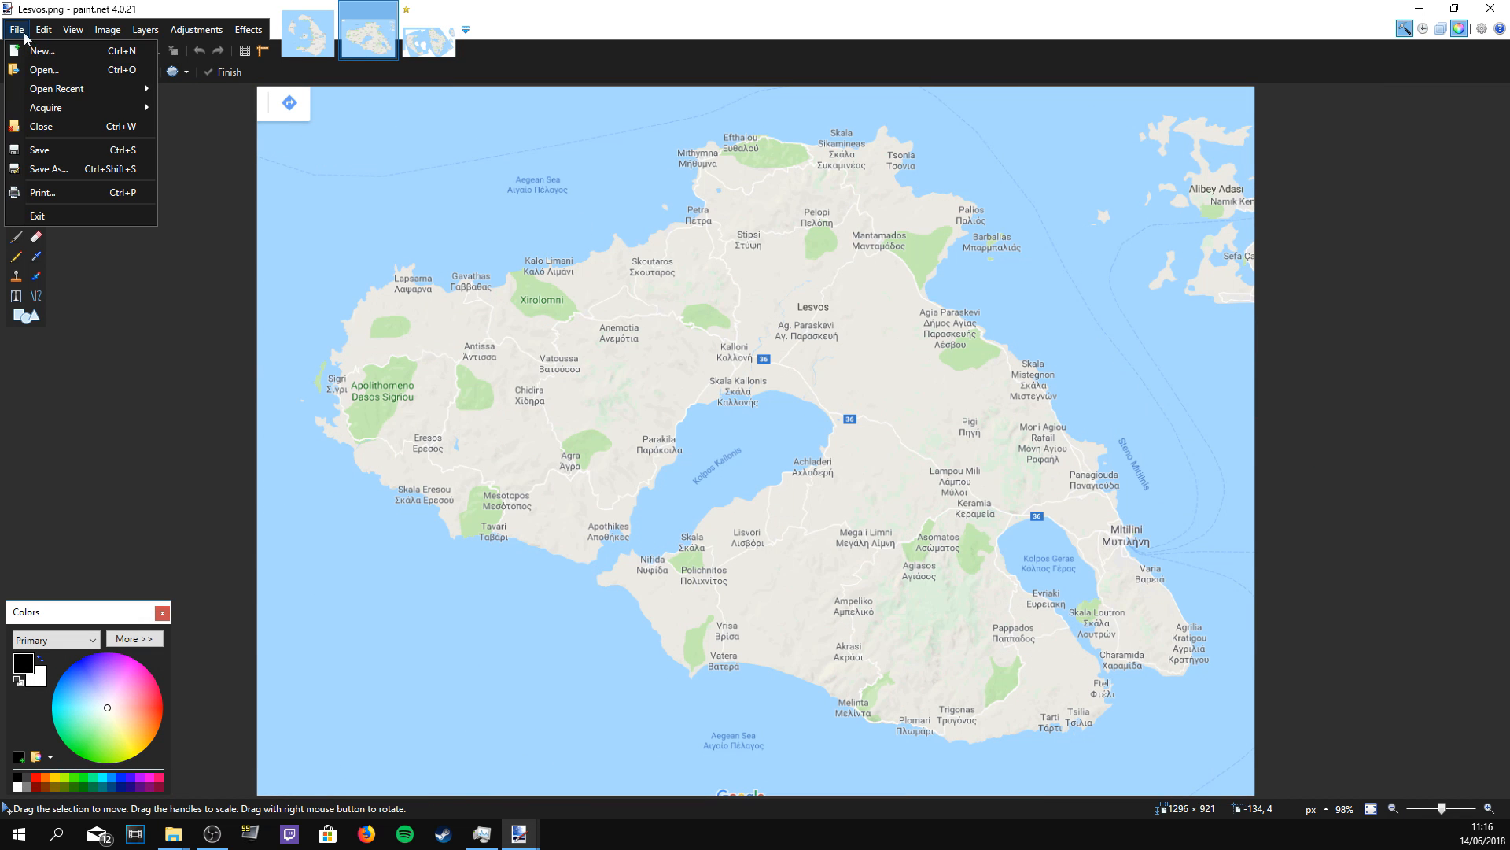
{"action": "left_click", "coordinate": [31, 68]}
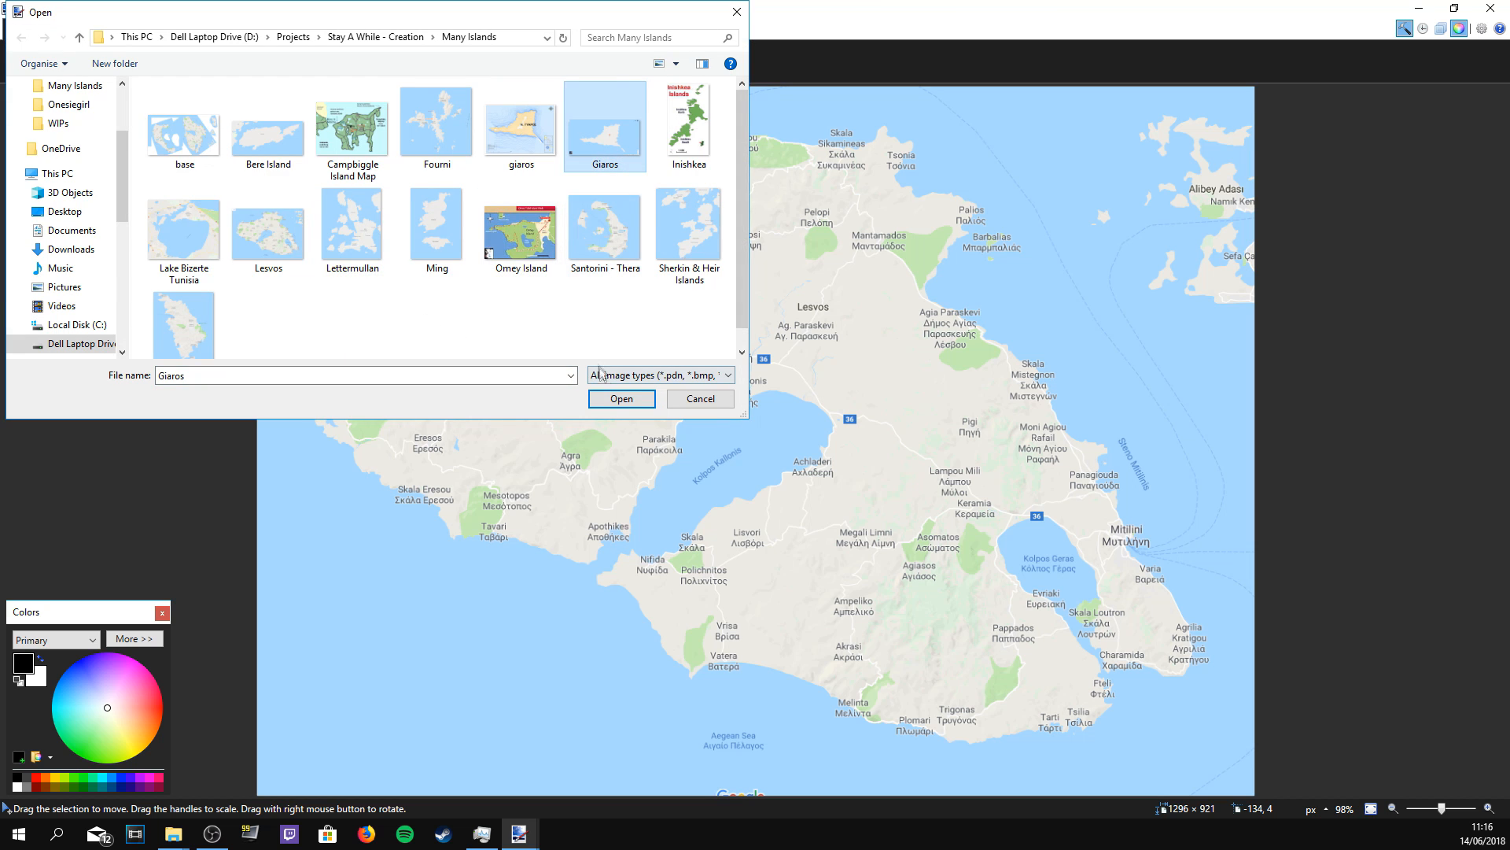
{"action": "left_click", "coordinate": [622, 398]}
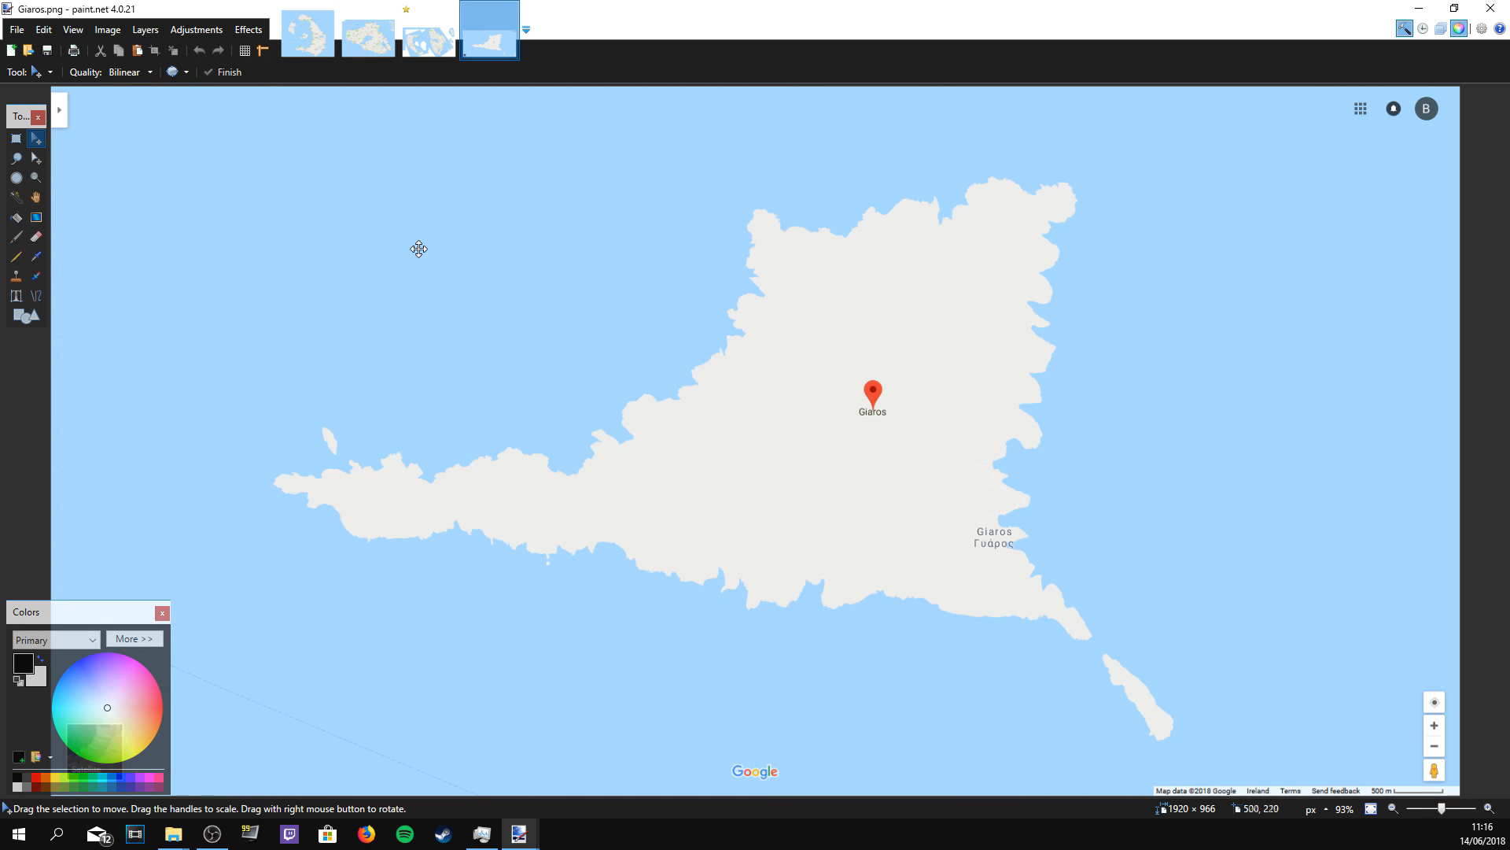
Step: Copy a rectangular area of about 1230 × 687 pixels around the main Giaros island and paste it into base.png
{"action": "left_click", "coordinate": [15, 138]}
{"action": "left_click_drag", "start_coordinate": [1140, 155], "coordinate": [239, 658]}
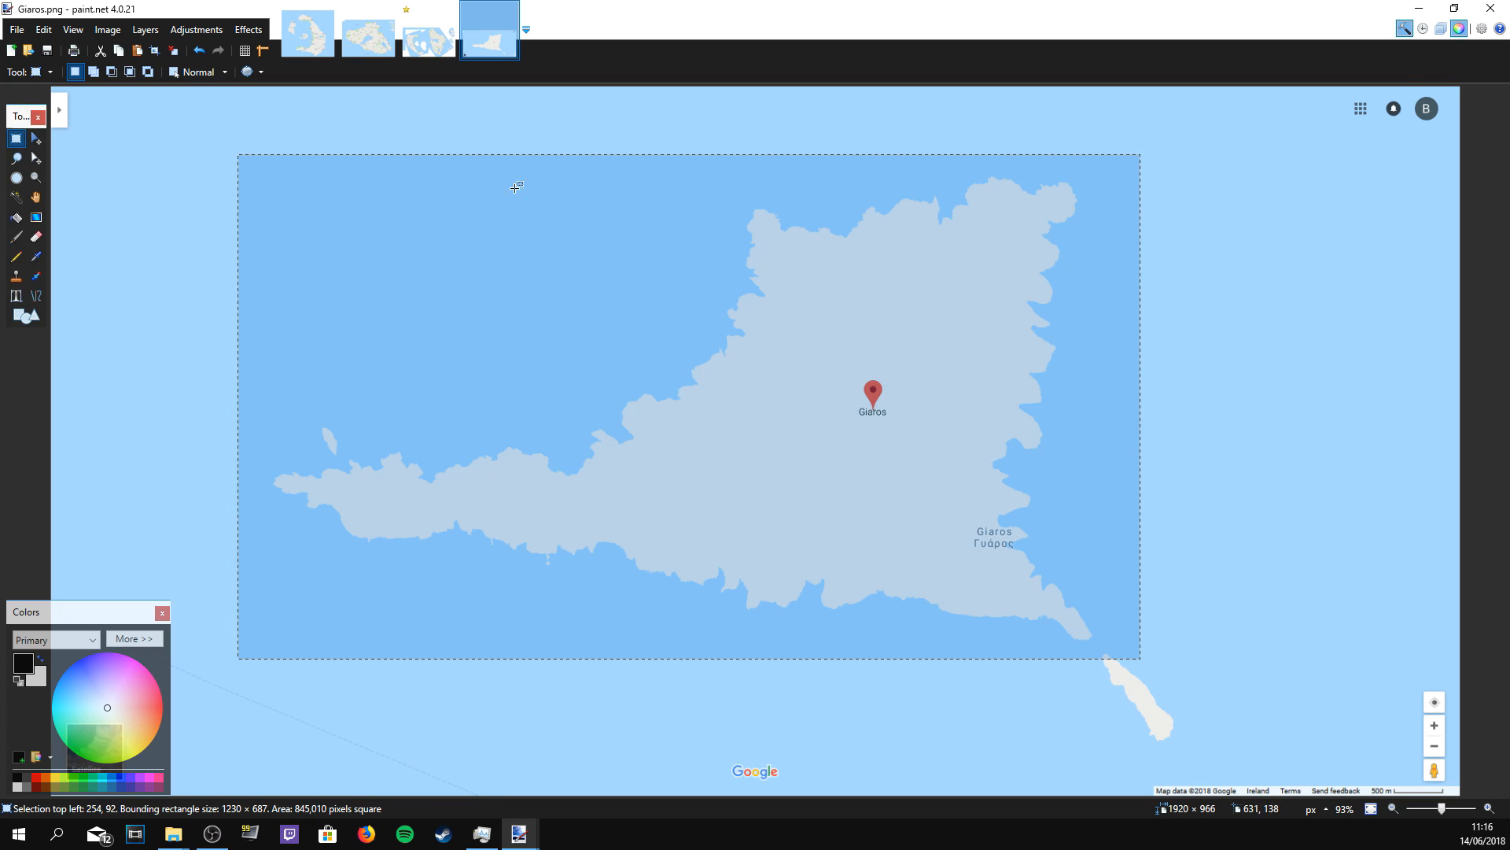
{"action": "left_click", "coordinate": [421, 45]}
{"action": "key", "text": "ctrl+v"}
Step: Scale down the pasted Giaros island and place it in the gap between the two large islands
{"action": "left_click_drag", "start_coordinate": [293, 149], "coordinate": [788, 382]}
{"action": "left_click_drag", "start_coordinate": [1000, 604], "coordinate": [1110, 288]}
{"action": "left_click_drag", "start_coordinate": [1109, 366], "coordinate": [612, 478]}
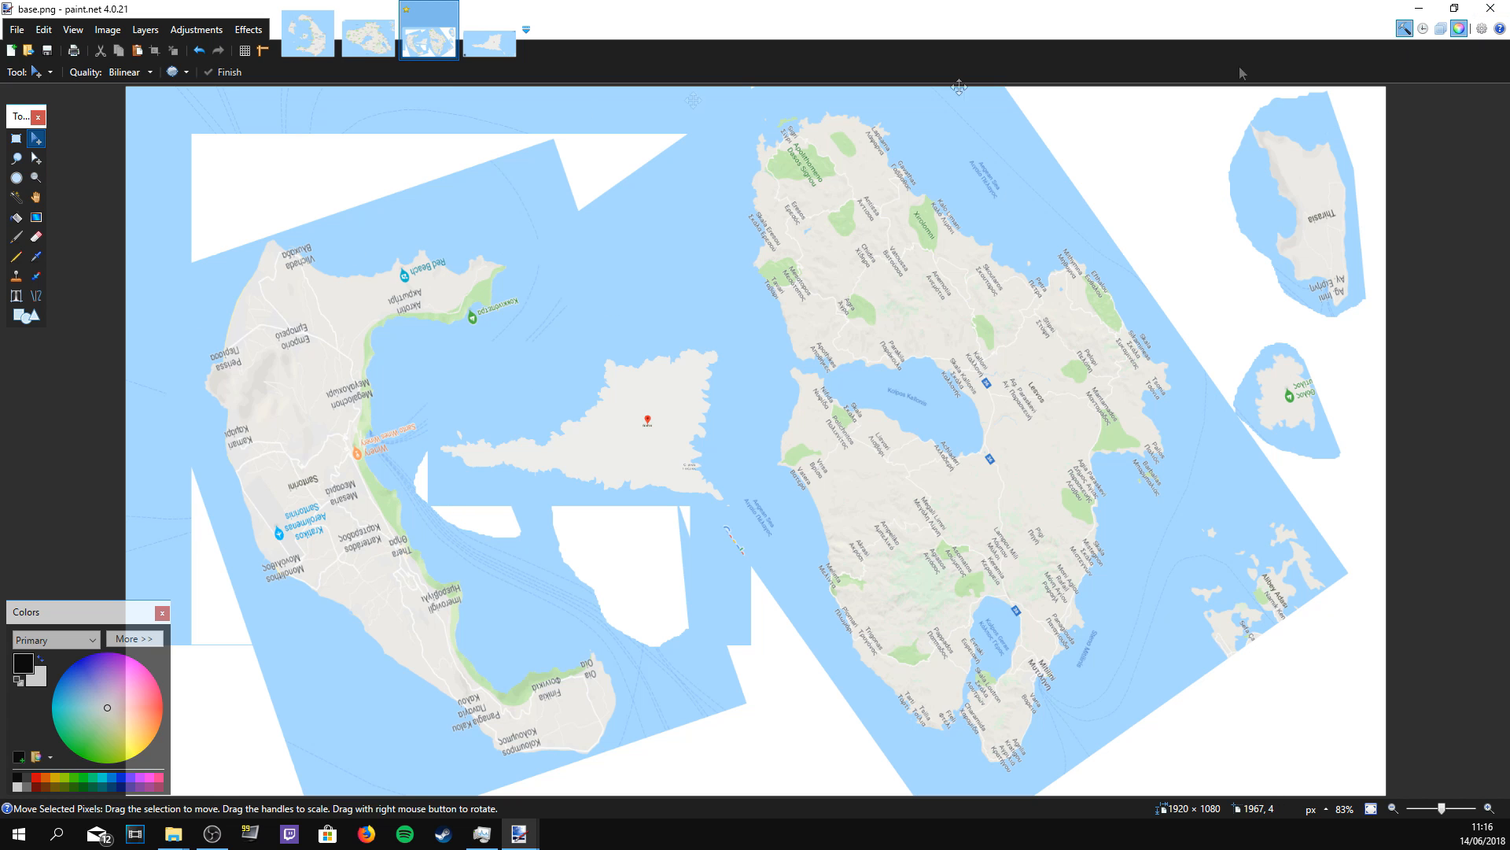
Step: Look over the open island images and close paint.net, saving the changes to base.png
{"action": "left_click", "coordinate": [308, 32]}
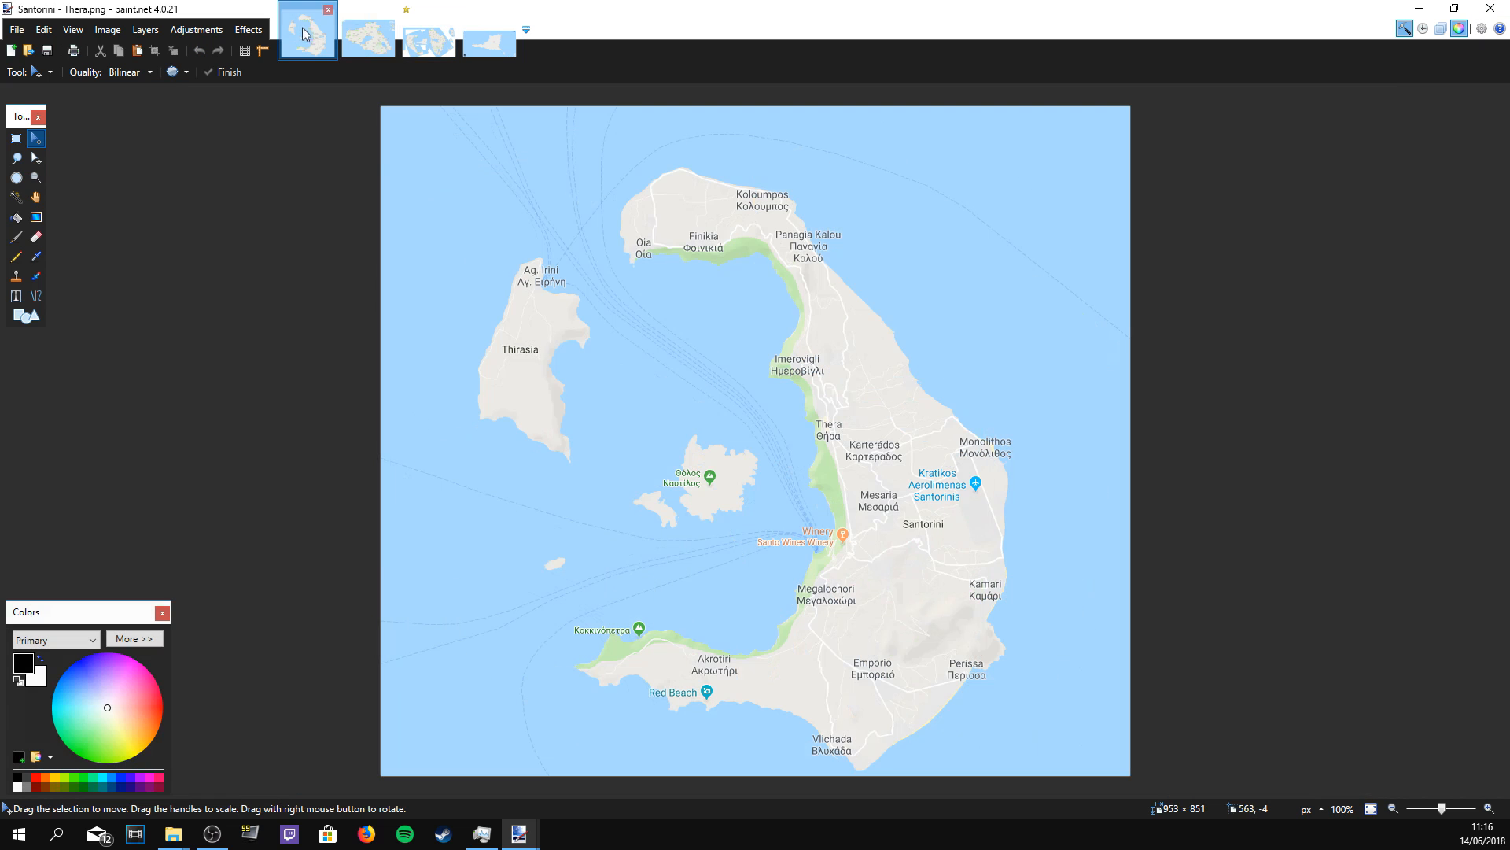
{"action": "left_click", "coordinate": [369, 49]}
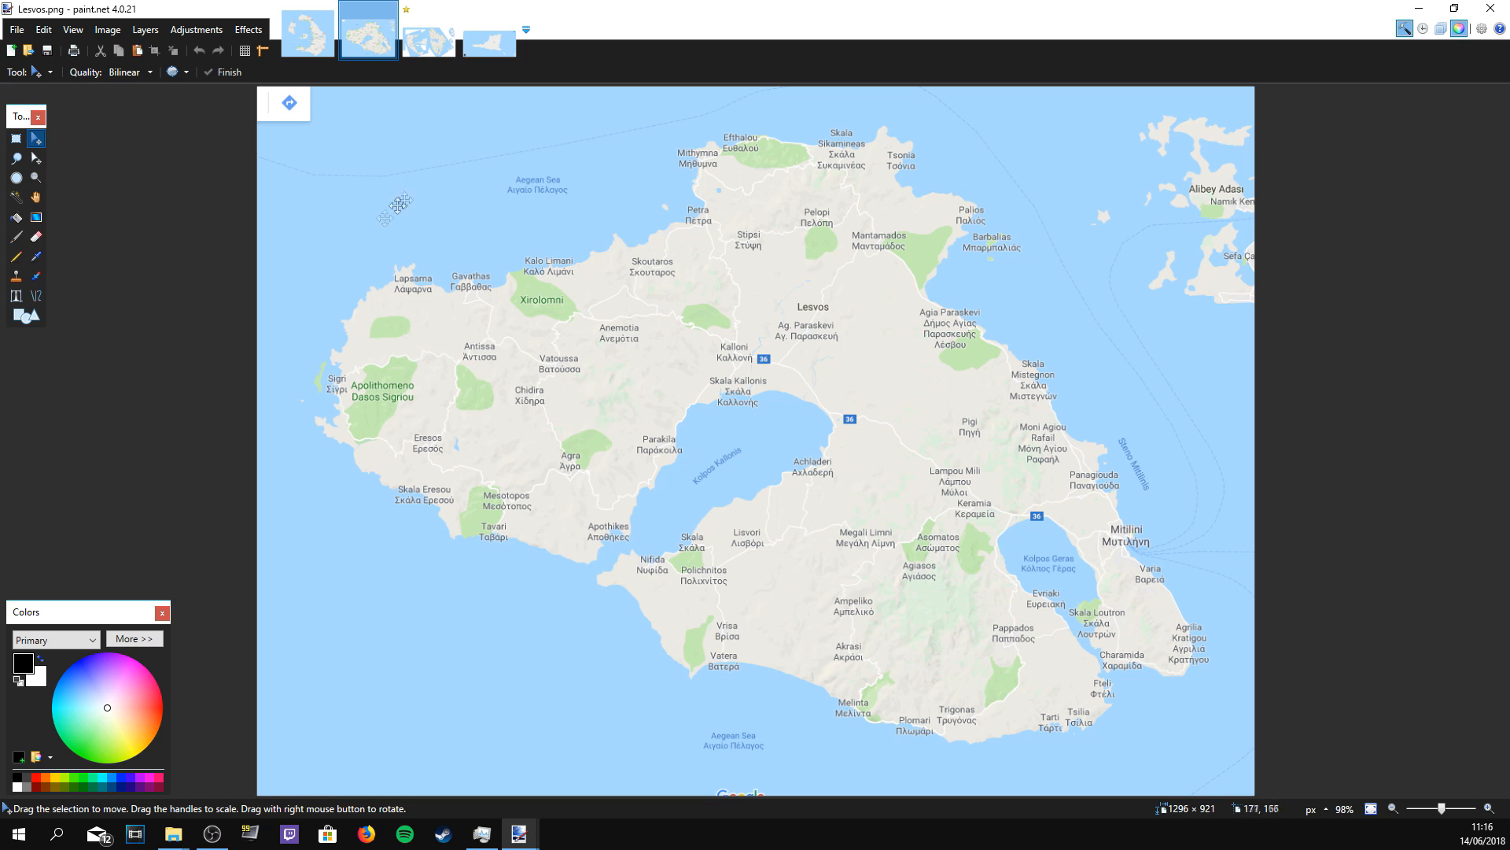
{"action": "left_click", "coordinate": [488, 44]}
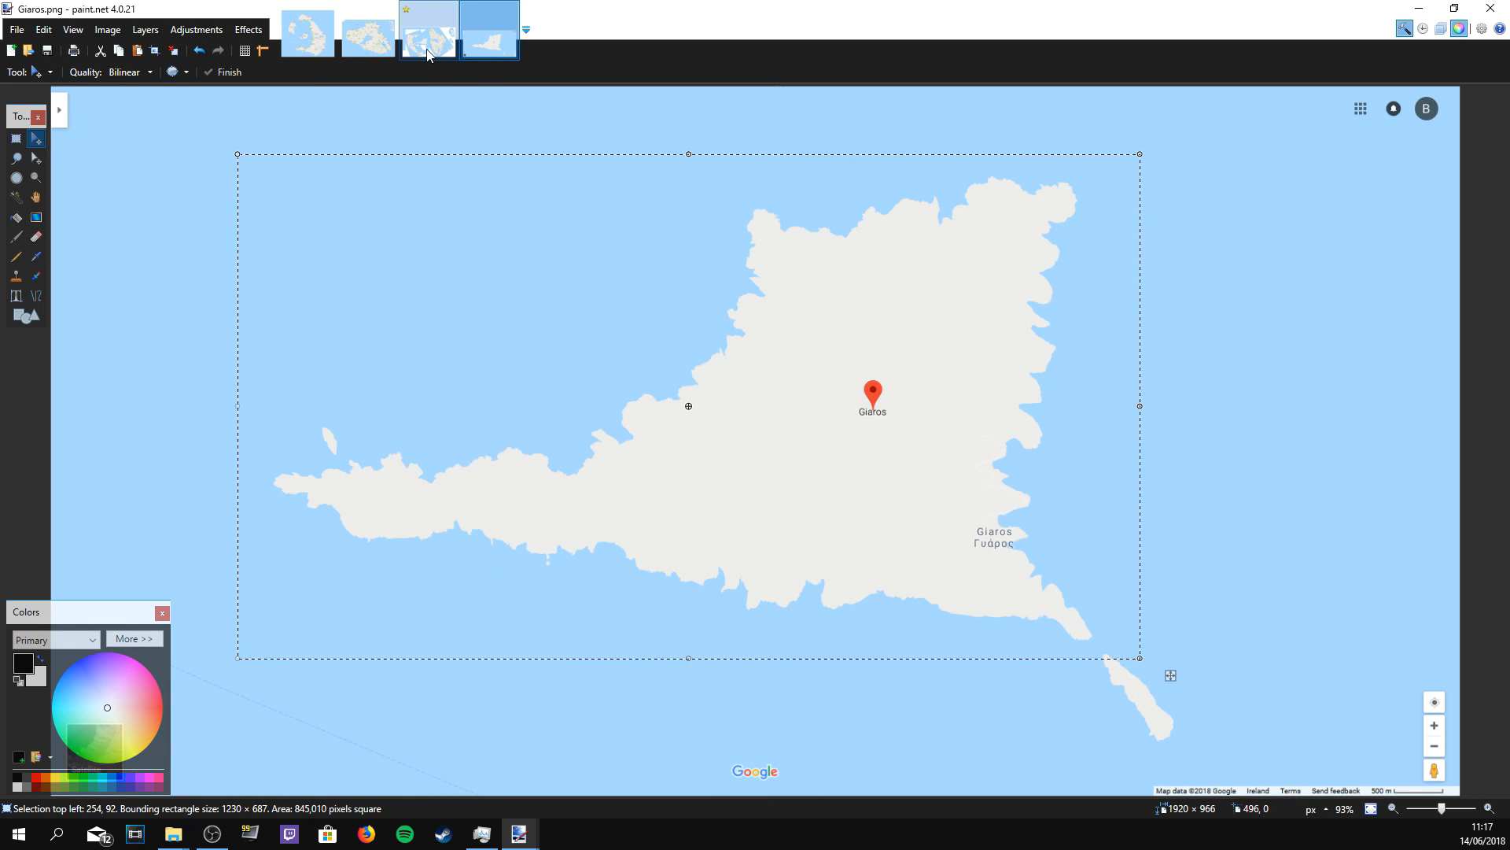
{"action": "left_click", "coordinate": [429, 48]}
{"action": "left_click", "coordinate": [1490, 7]}
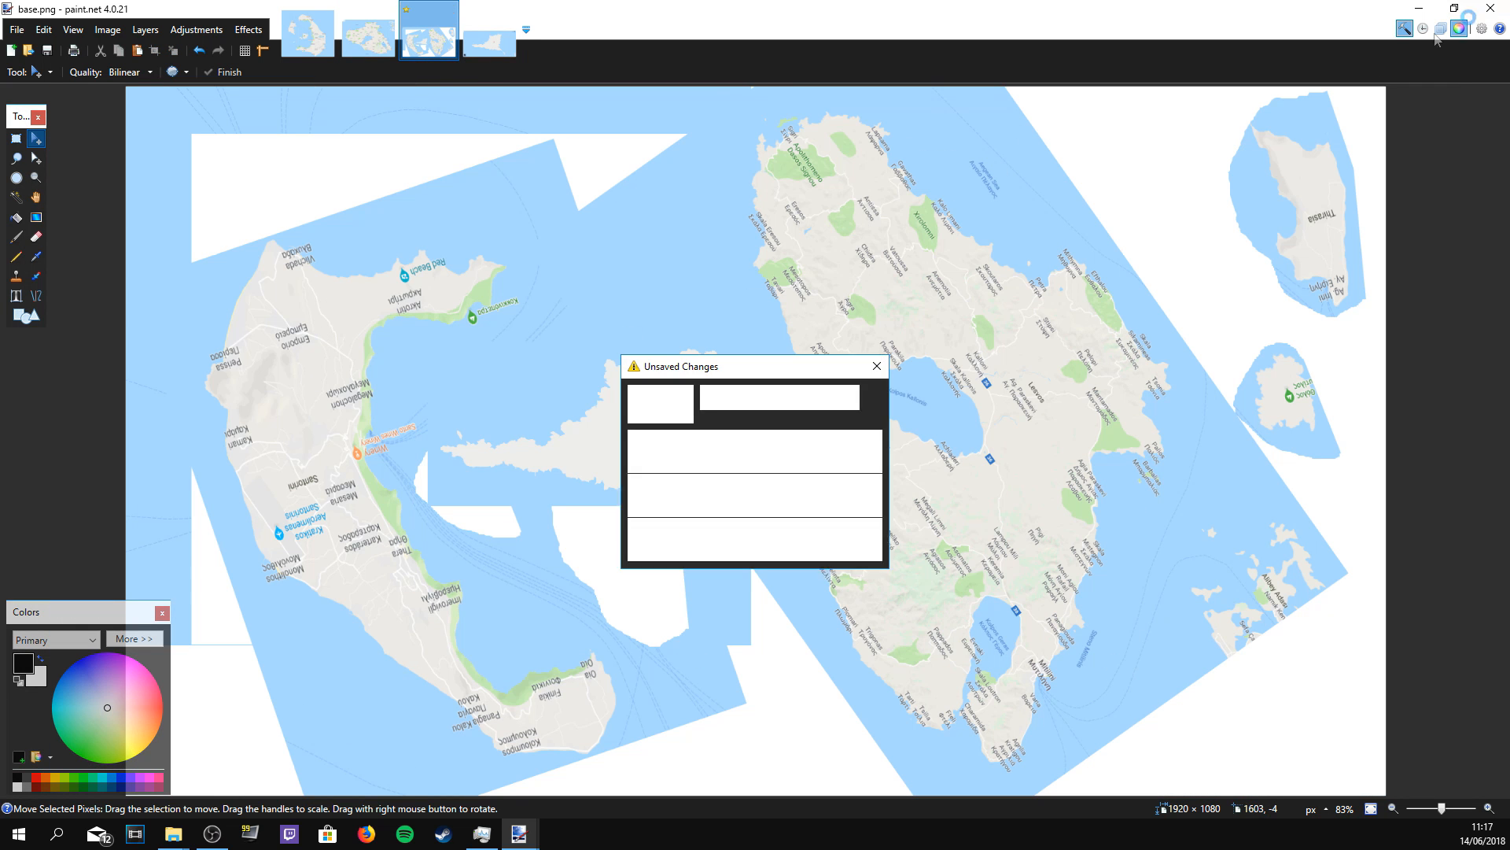
{"action": "left_click", "coordinate": [790, 444]}
{"action": "left_click", "coordinate": [699, 550]}
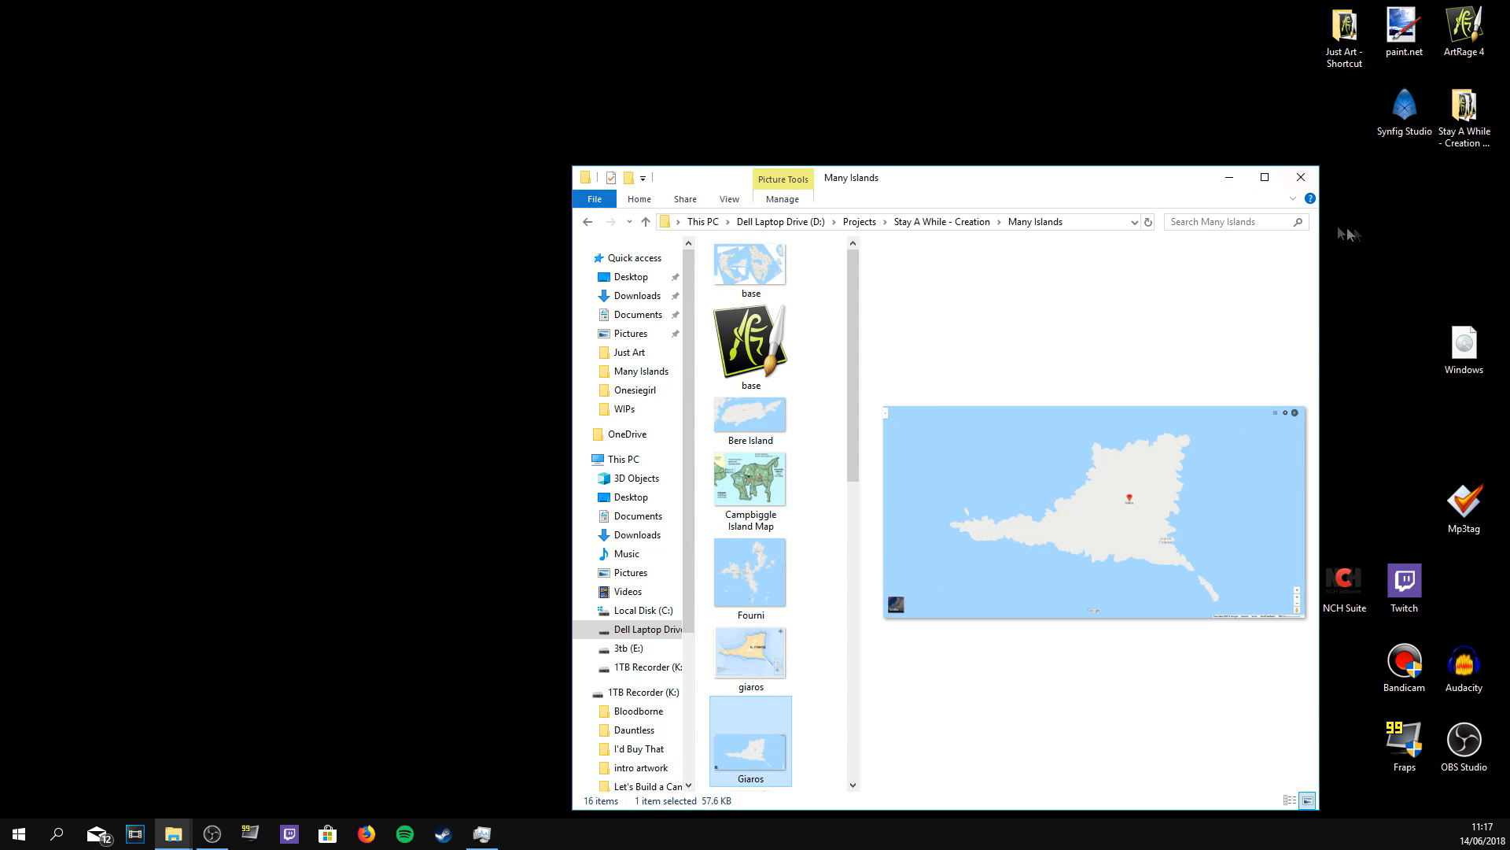
Step: Open ArtRage 4 and import the base image from the Many Islands folder as a new layer
{"action": "left_click", "coordinate": [1456, 29]}
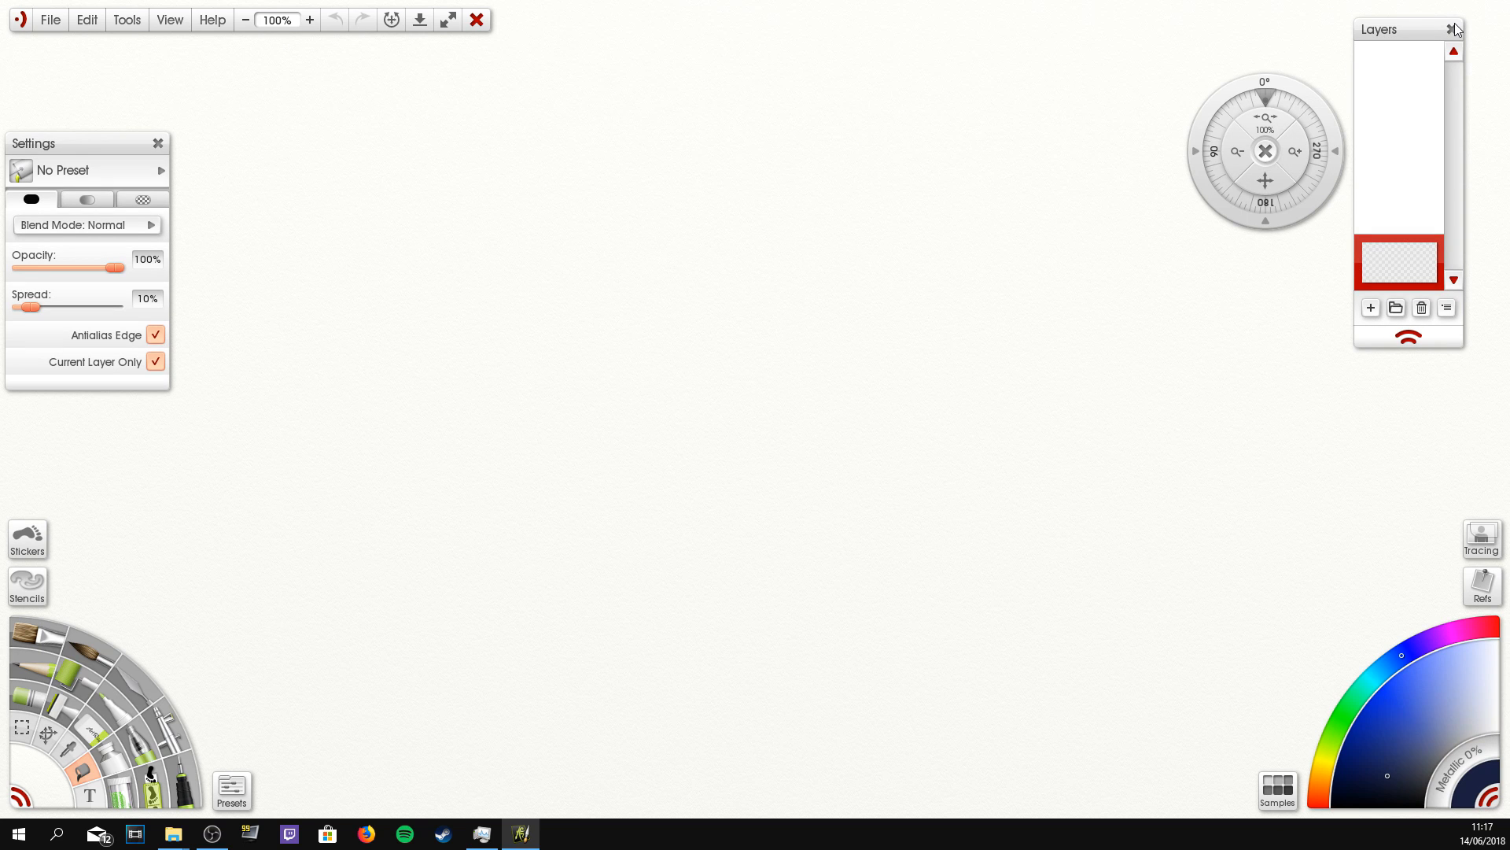
{"action": "left_click", "coordinate": [50, 20]}
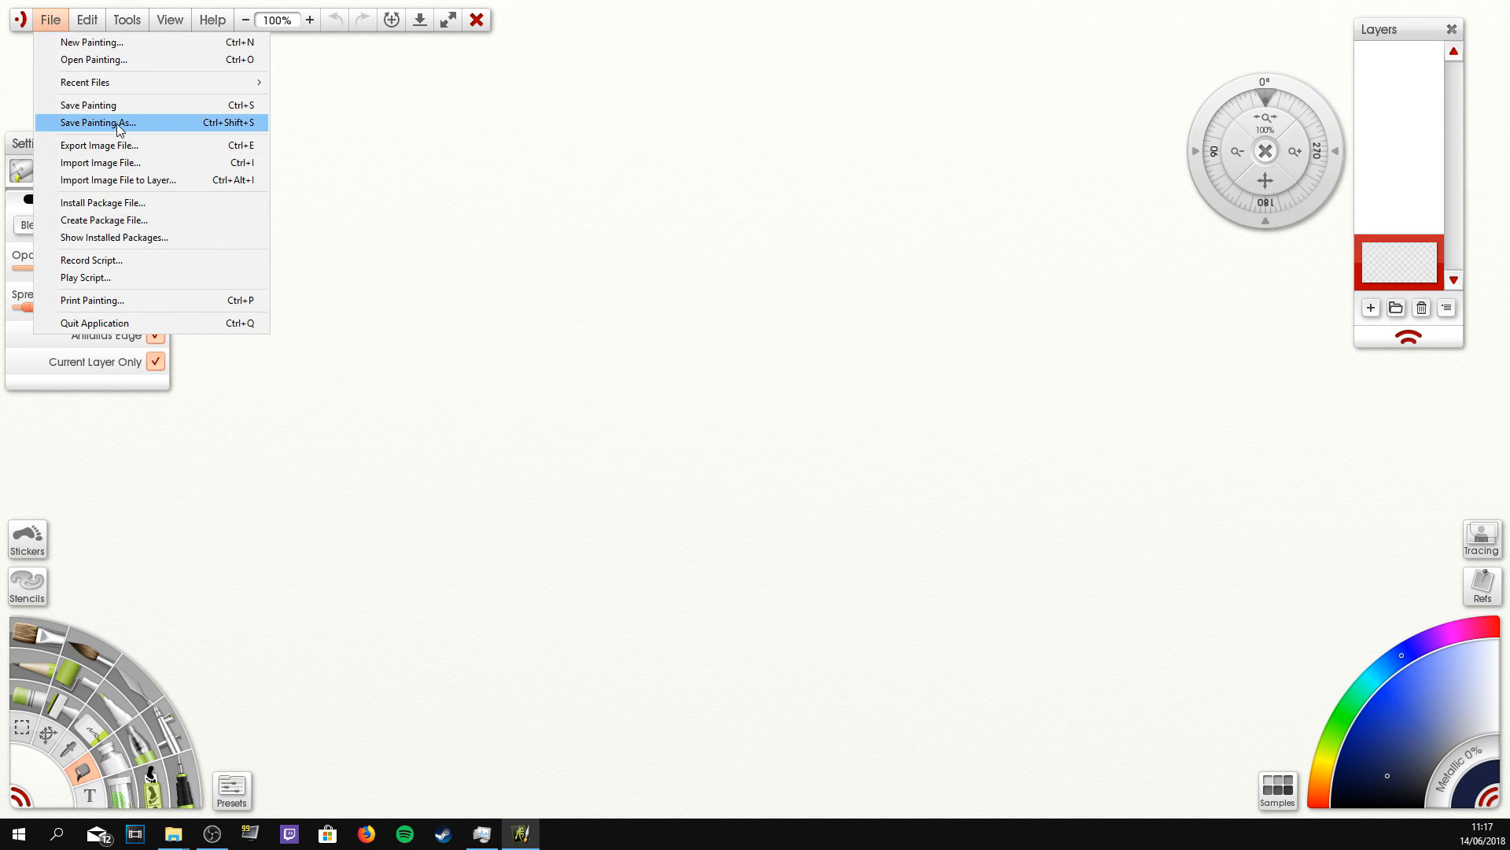
{"action": "left_click", "coordinate": [211, 179]}
{"action": "left_click", "coordinate": [1134, 145]}
{"action": "left_click", "coordinate": [1133, 146]}
{"action": "double_click", "coordinate": [961, 244]}
{"action": "double_click", "coordinate": [1102, 203]}
{"action": "double_click", "coordinate": [1014, 206]}
{"action": "double_click", "coordinate": [930, 202]}
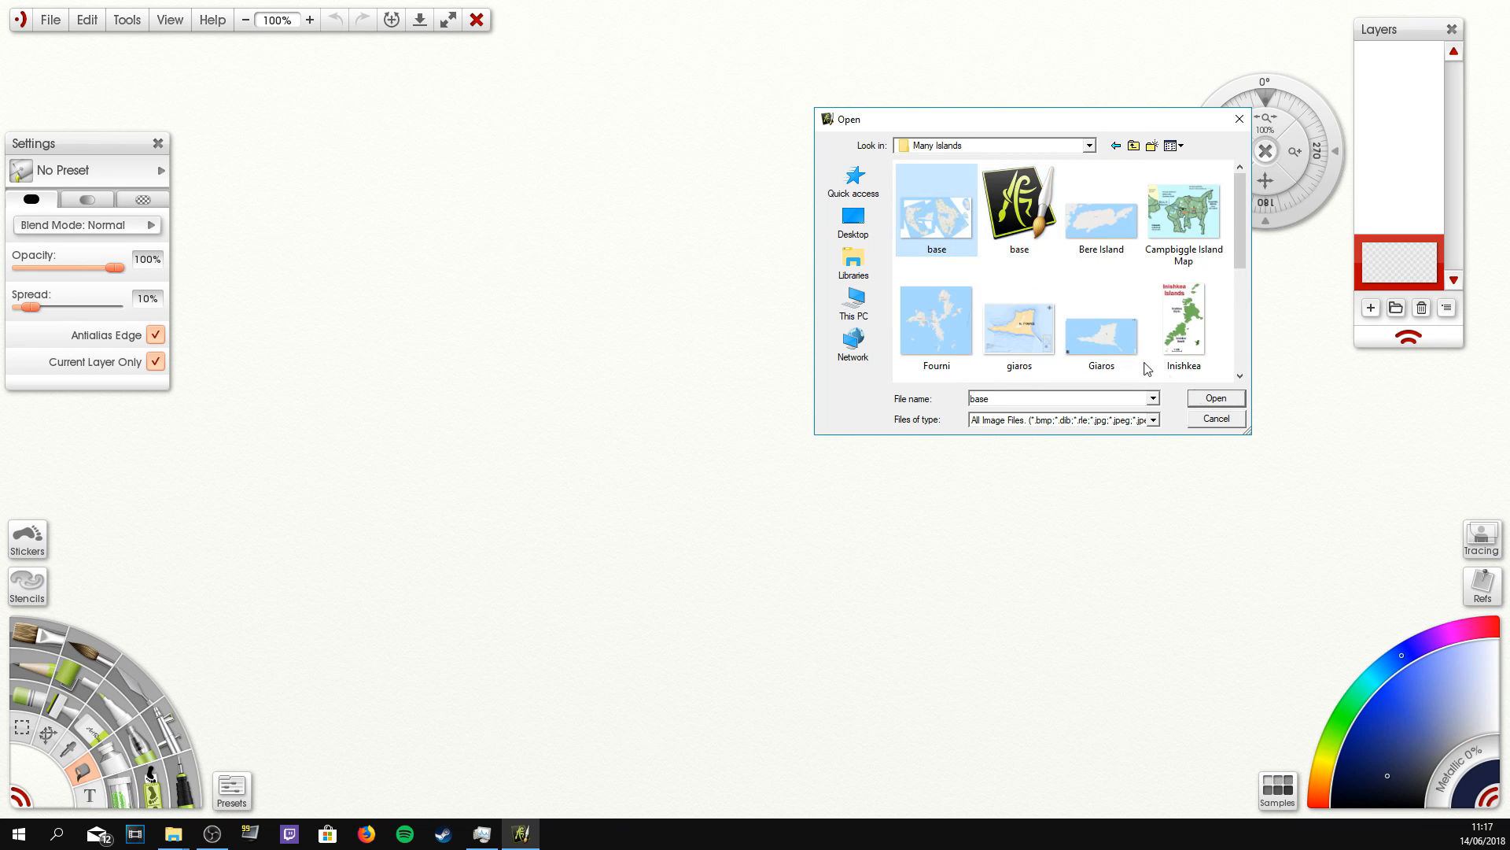
Step: Arrange the empty layer above the imported map layer and move the canvas positioner out of the way
{"action": "left_click_drag", "start_coordinate": [1393, 260], "coordinate": [1384, 181]}
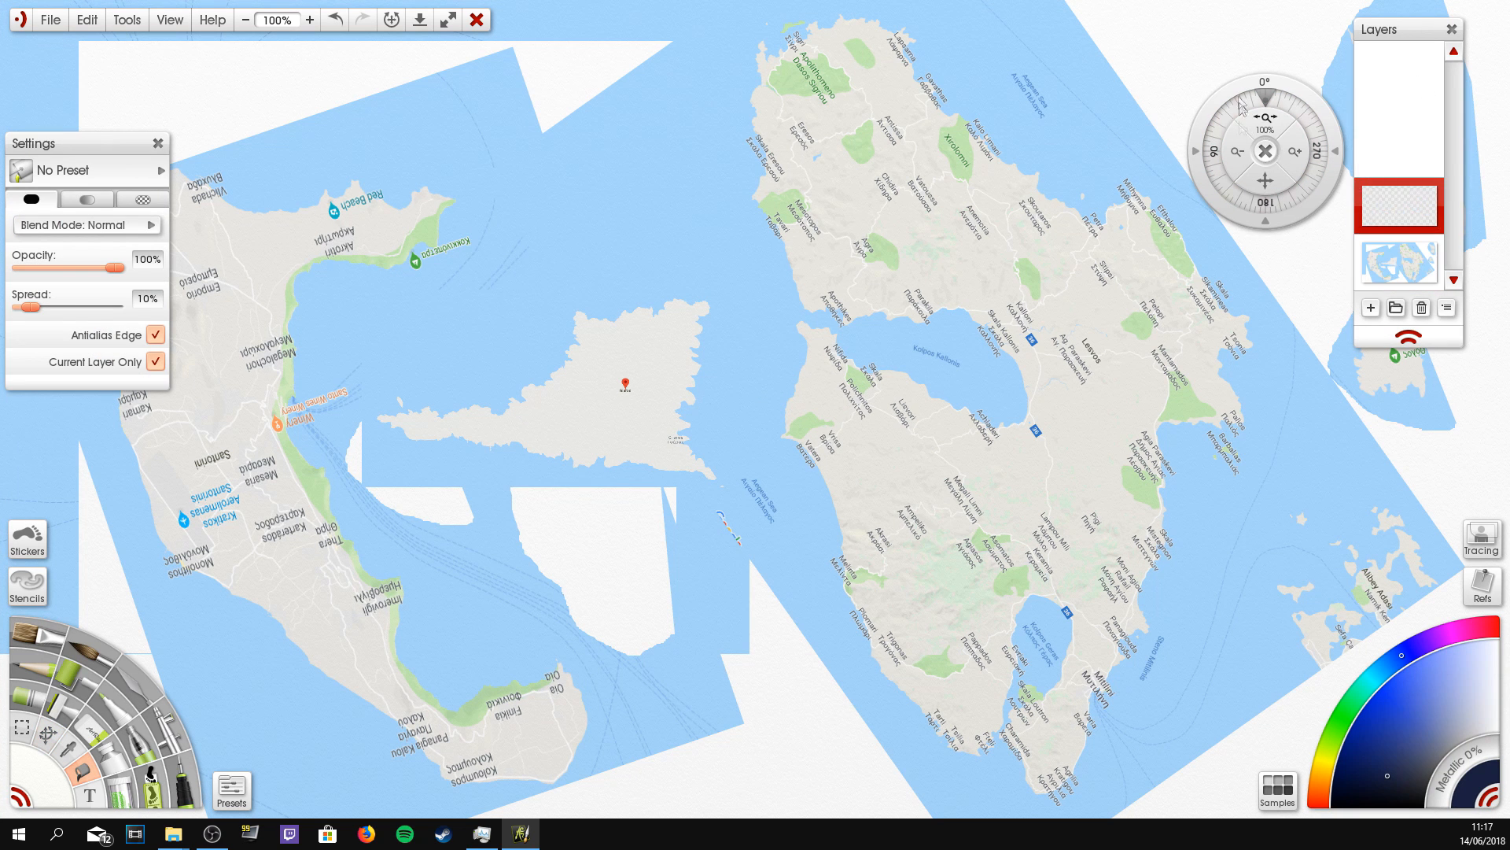
{"action": "left_click_drag", "start_coordinate": [1261, 79], "coordinate": [1220, 32]}
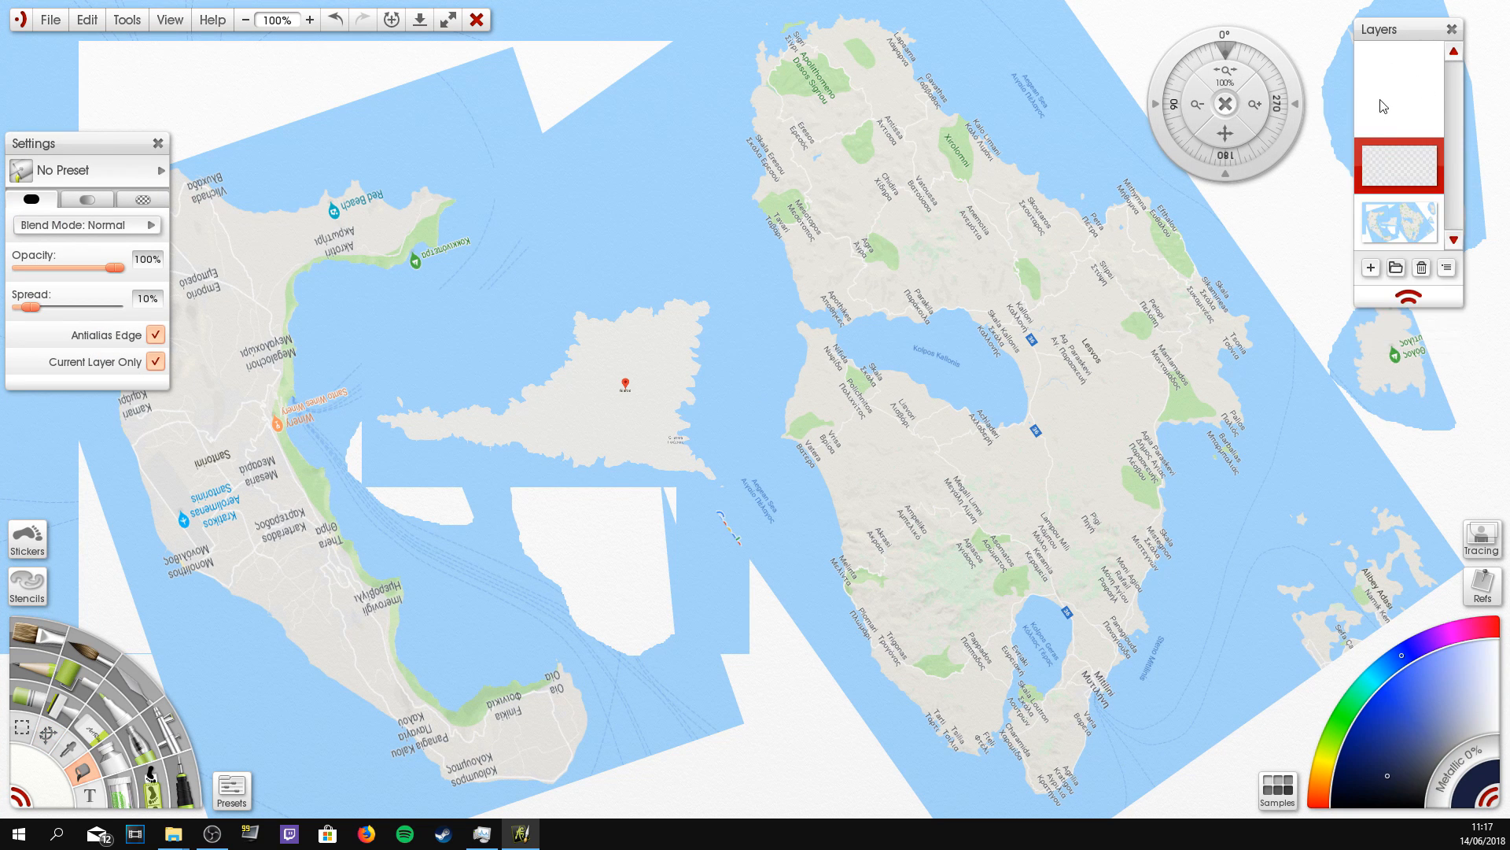
Step: Choose the ink pen with black as the colour and hide the layer list
{"action": "left_click", "coordinate": [184, 782]}
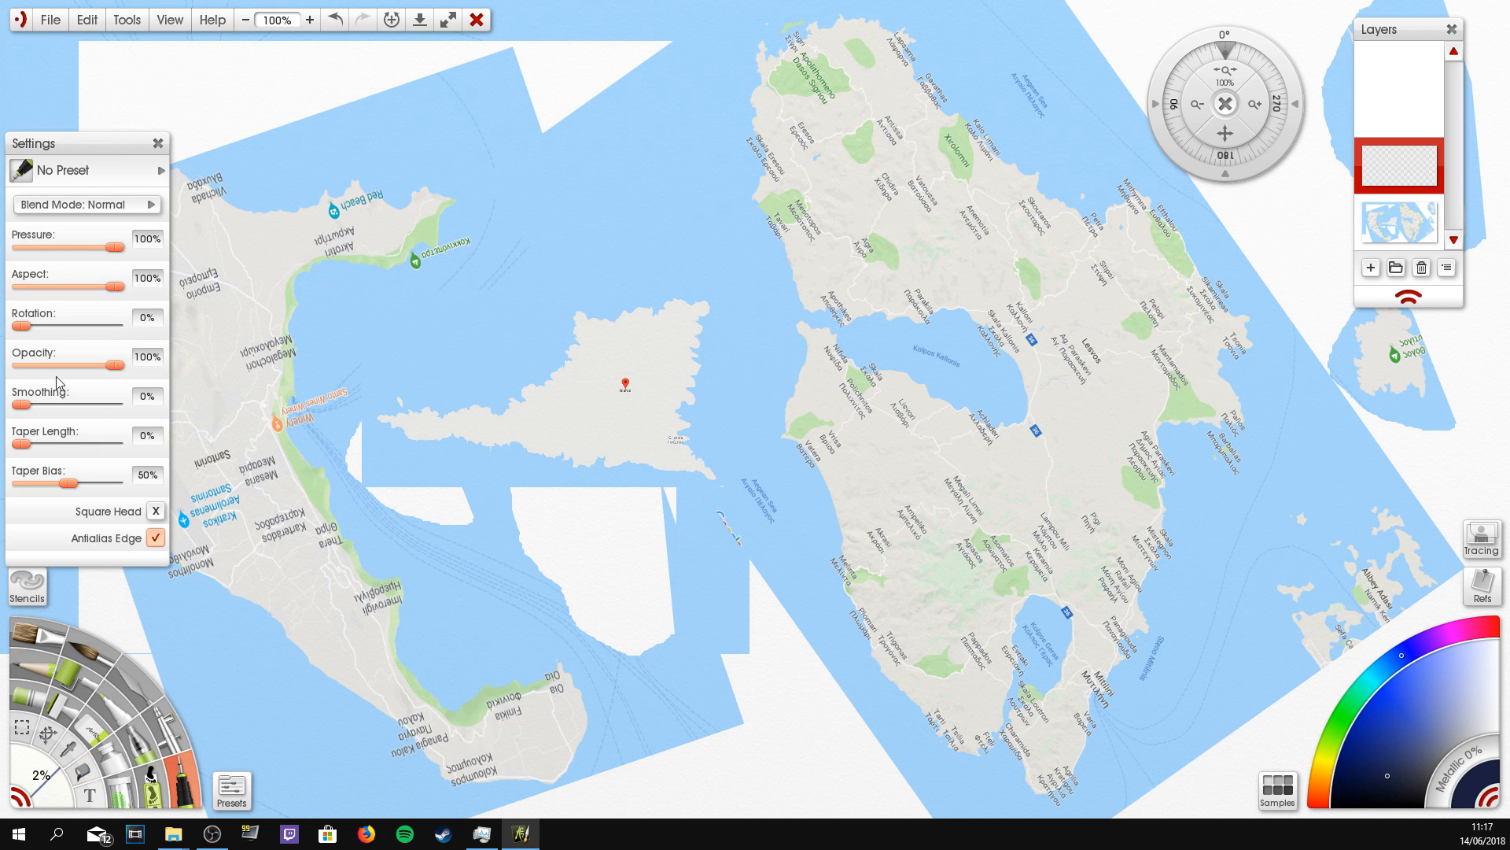
{"action": "left_click_drag", "start_coordinate": [1415, 754], "coordinate": [1461, 840]}
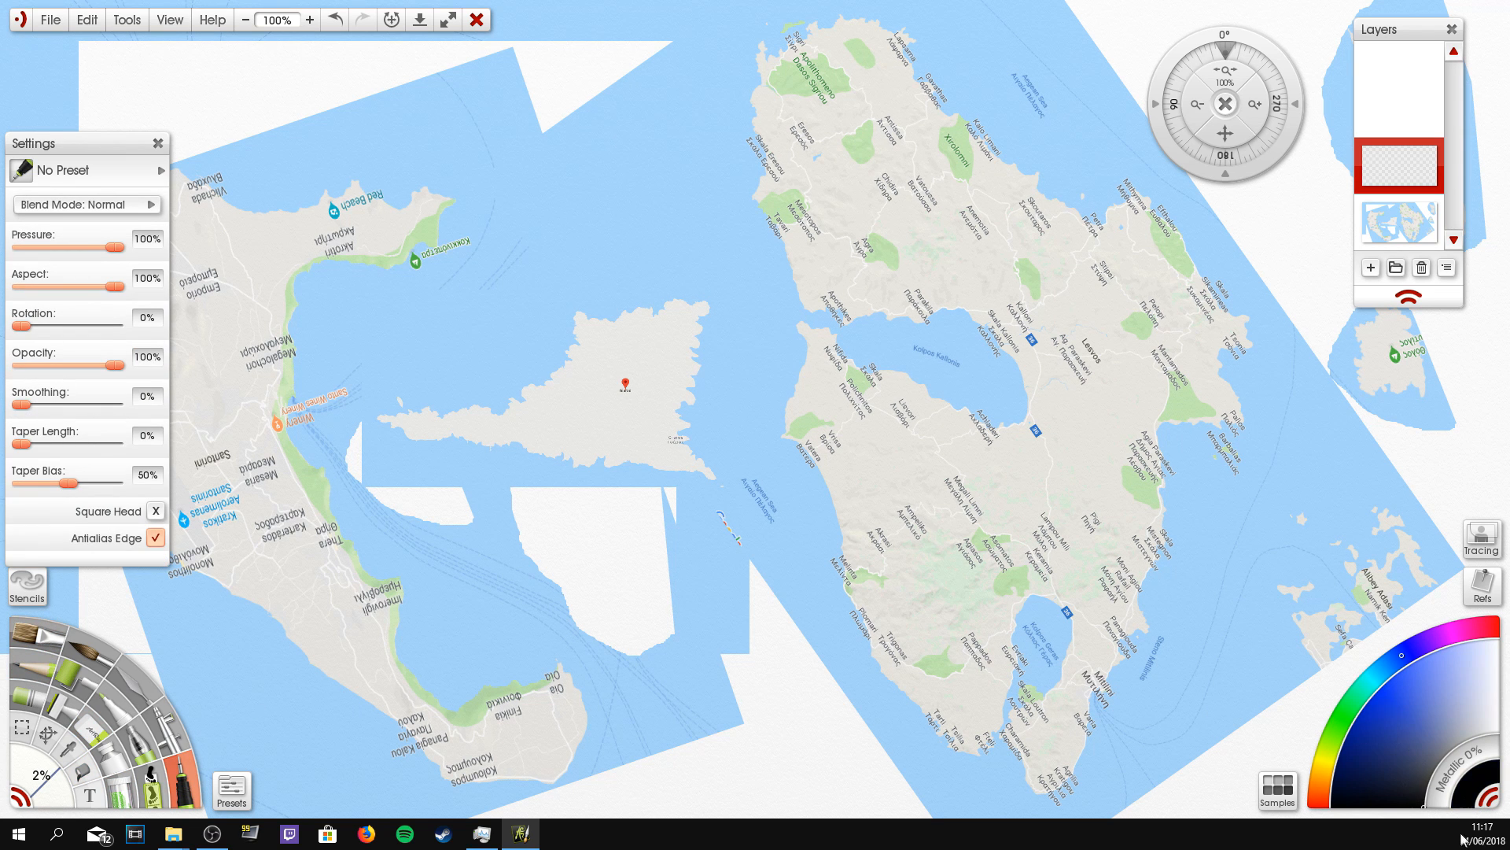
{"action": "left_click", "coordinate": [1452, 30]}
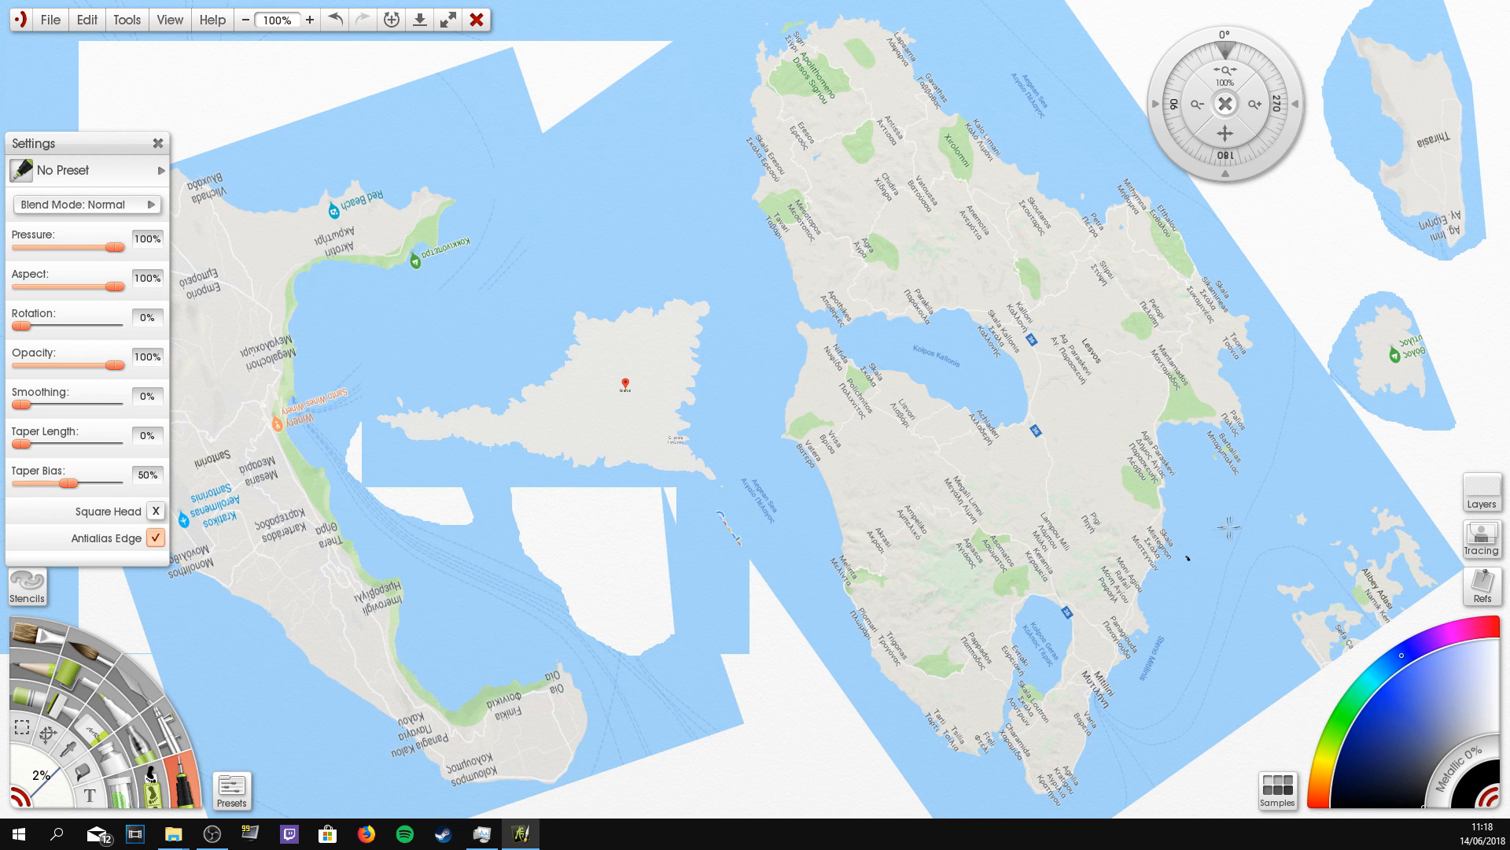
Step: Trace the crescent-shaped island's inner shore from Thera to the Oia tip, and its outer shore back round to Kamari
{"action": "left_click_drag", "start_coordinate": [1229, 137], "coordinate": [1434, 46]}
{"action": "scroll", "coordinate": [645, 480], "scroll_direction": "up", "scroll_amount": 5}
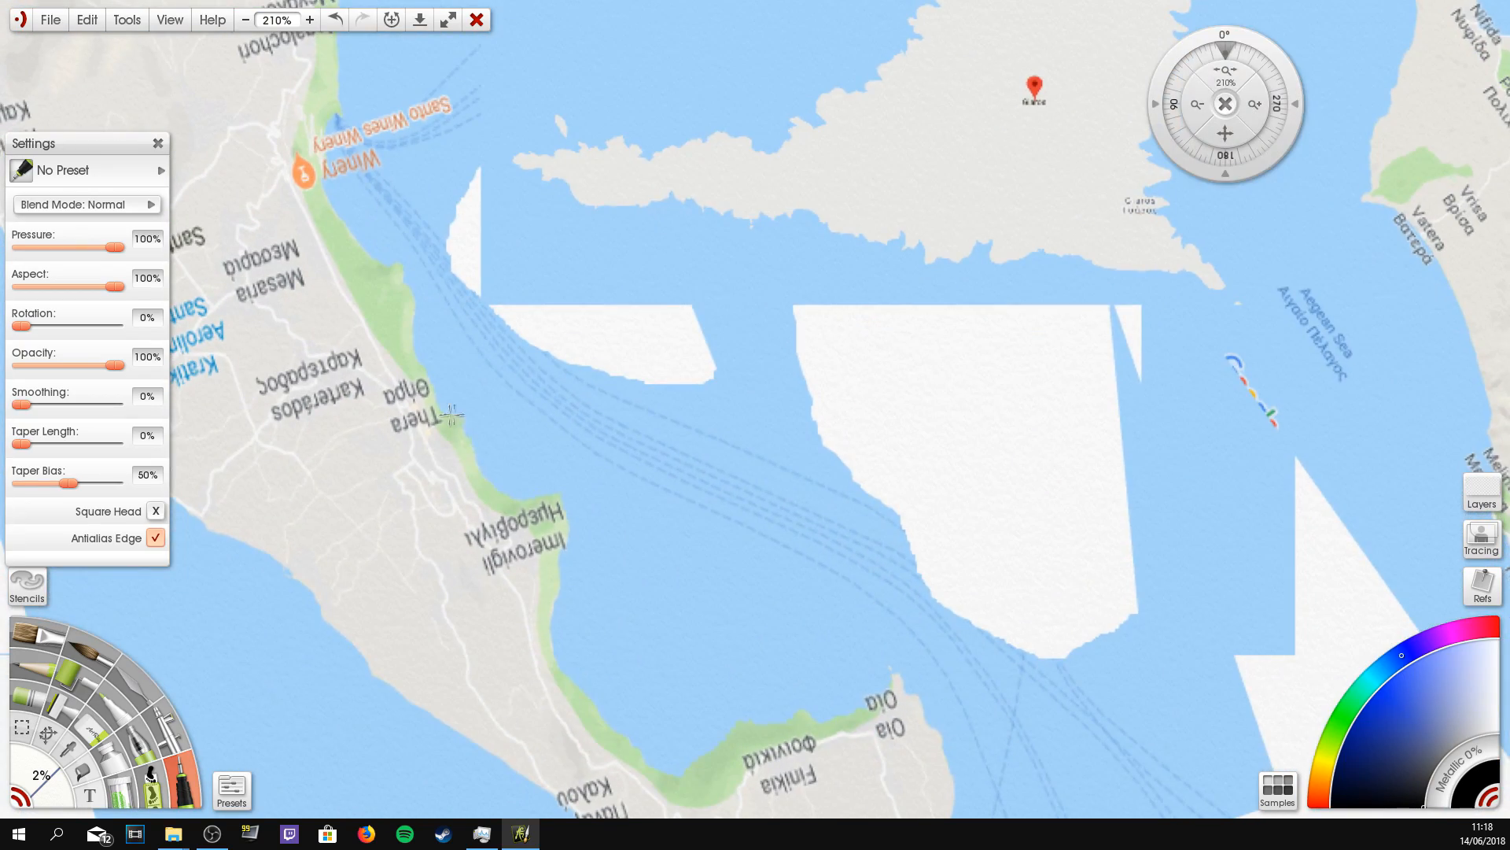
{"action": "mouse_move", "coordinate": [451, 415]}
{"action": "left_mouse_down"}
{"action": "mouse_move", "coordinate": [495, 482]}
{"action": "mouse_move", "coordinate": [569, 510]}
{"action": "mouse_move", "coordinate": [553, 638]}
{"action": "mouse_move", "coordinate": [643, 806]}
{"action": "mouse_move", "coordinate": [774, 722]}
{"action": "left_mouse_up"}
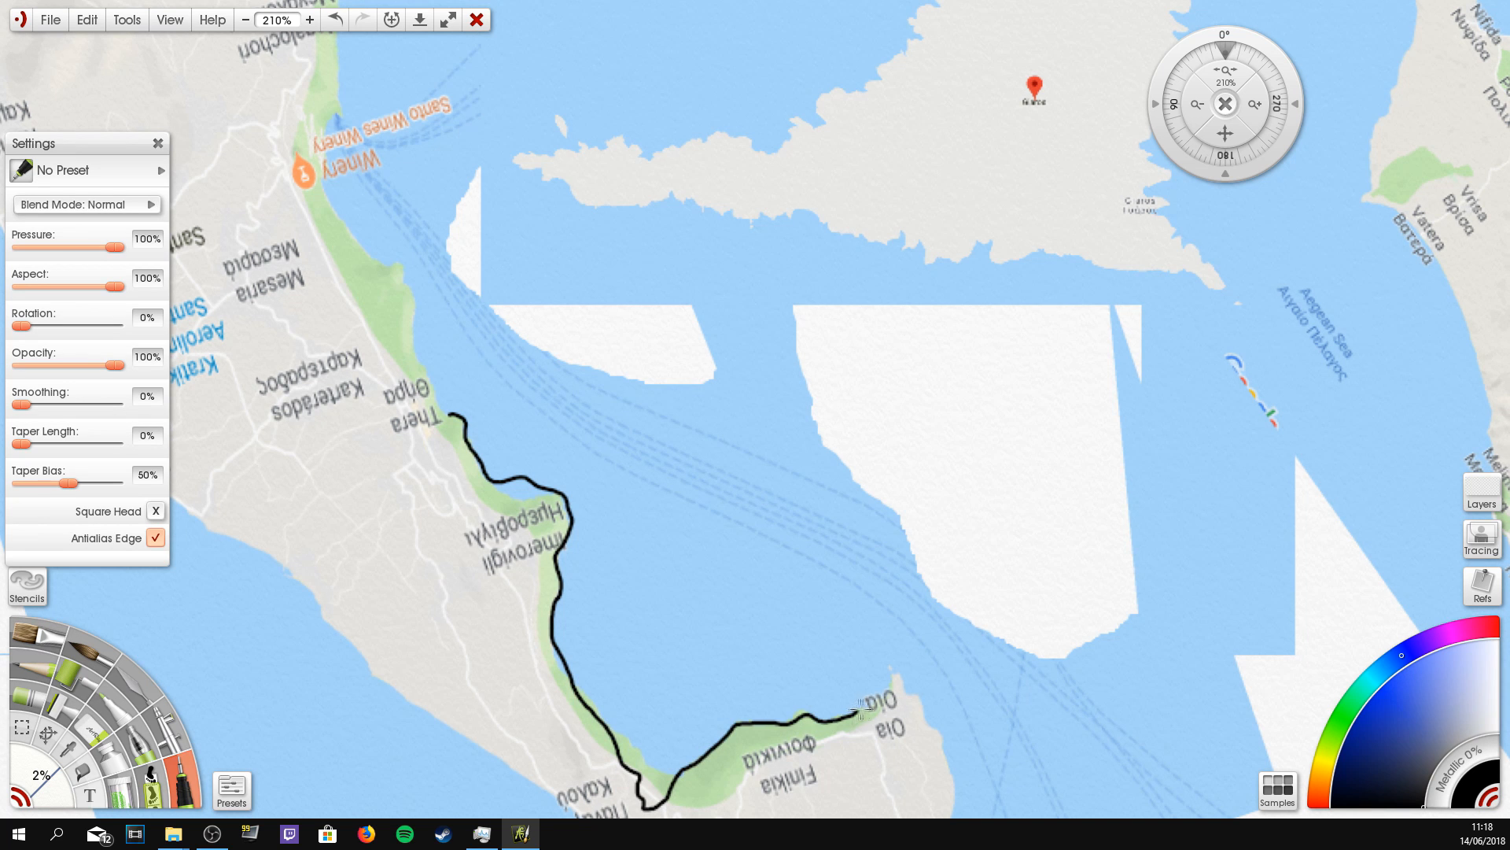
{"action": "mouse_move", "coordinate": [936, 719]}
{"action": "left_mouse_down"}
{"action": "mouse_move", "coordinate": [956, 813]}
{"action": "mouse_move", "coordinate": [914, 548]}
{"action": "left_mouse_up"}
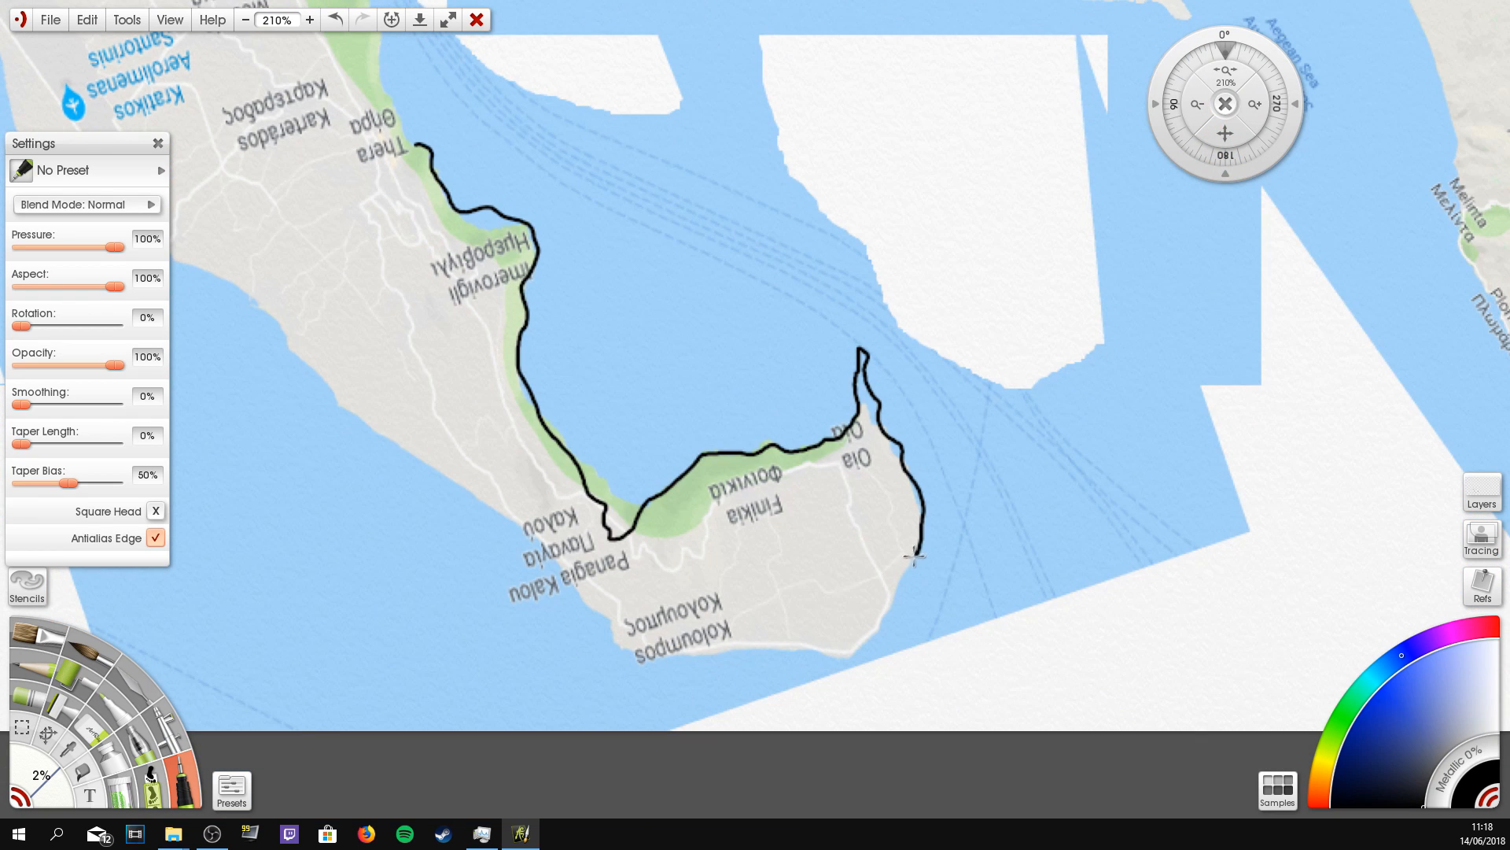
{"action": "mouse_move", "coordinate": [803, 609]}
{"action": "left_mouse_down"}
{"action": "mouse_move", "coordinate": [767, 595]}
{"action": "mouse_move", "coordinate": [743, 627]}
{"action": "mouse_move", "coordinate": [590, 625]}
{"action": "mouse_move", "coordinate": [560, 559]}
{"action": "mouse_move", "coordinate": [581, 534]}
{"action": "mouse_move", "coordinate": [503, 517]}
{"action": "mouse_move", "coordinate": [421, 470]}
{"action": "mouse_move", "coordinate": [323, 383]}
{"action": "mouse_move", "coordinate": [279, 306]}
{"action": "mouse_move", "coordinate": [196, 270]}
{"action": "left_mouse_up"}
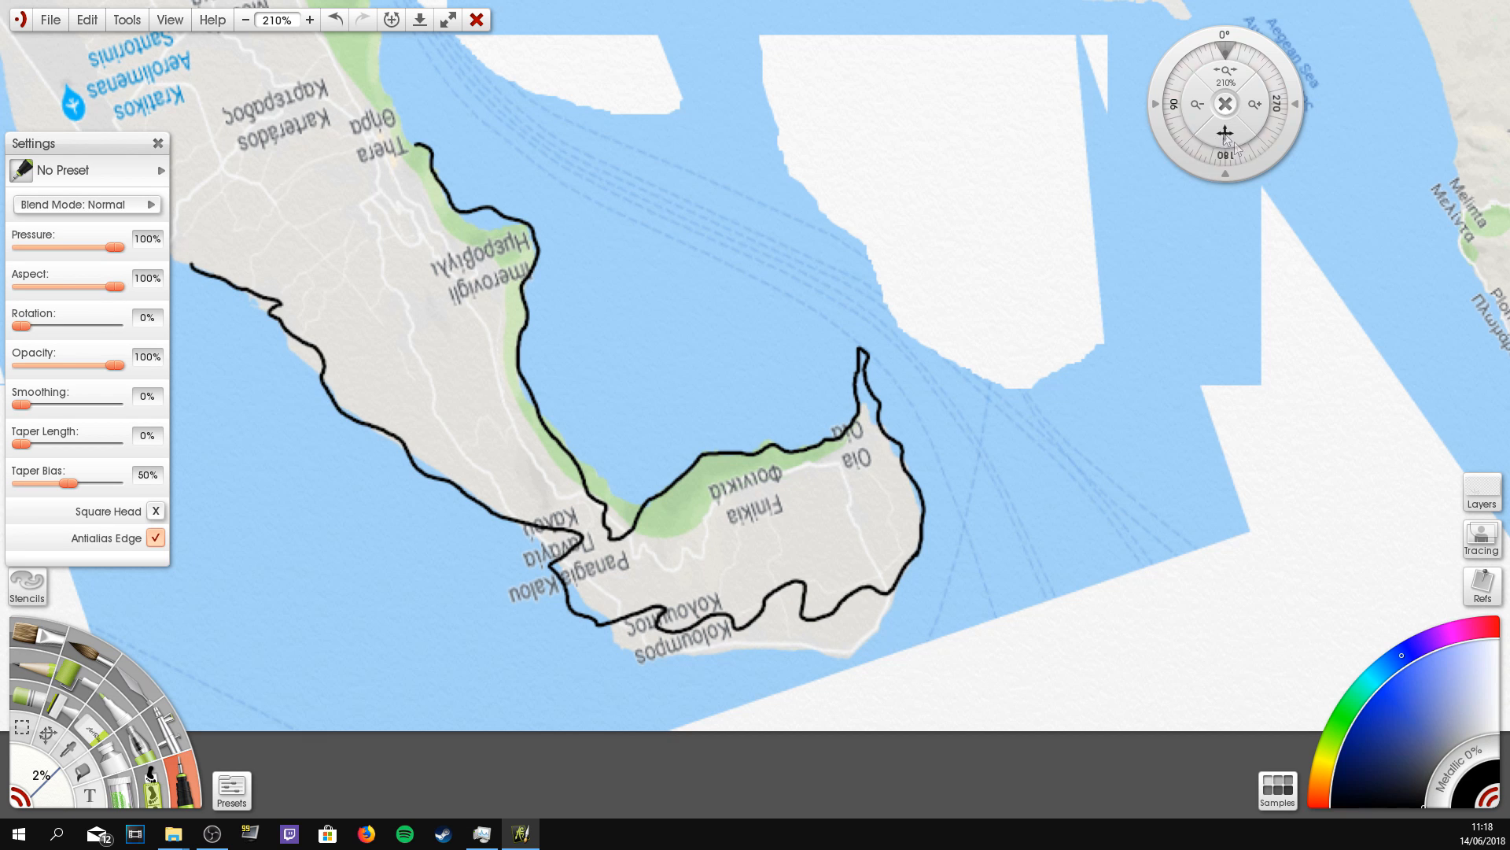
{"action": "left_click_drag", "start_coordinate": [1224, 132], "coordinate": [1290, 182]}
{"action": "mouse_move", "coordinate": [481, 492]}
{"action": "left_mouse_down"}
{"action": "mouse_move", "coordinate": [337, 409]}
{"action": "mouse_move", "coordinate": [315, 374]}
{"action": "mouse_move", "coordinate": [237, 37]}
{"action": "left_mouse_up"}
{"action": "mouse_move", "coordinate": [1241, 123]}
{"action": "left_mouse_down"}
{"action": "mouse_move", "coordinate": [1333, 696]}
{"action": "mouse_move", "coordinate": [1351, 678]}
{"action": "left_mouse_up"}
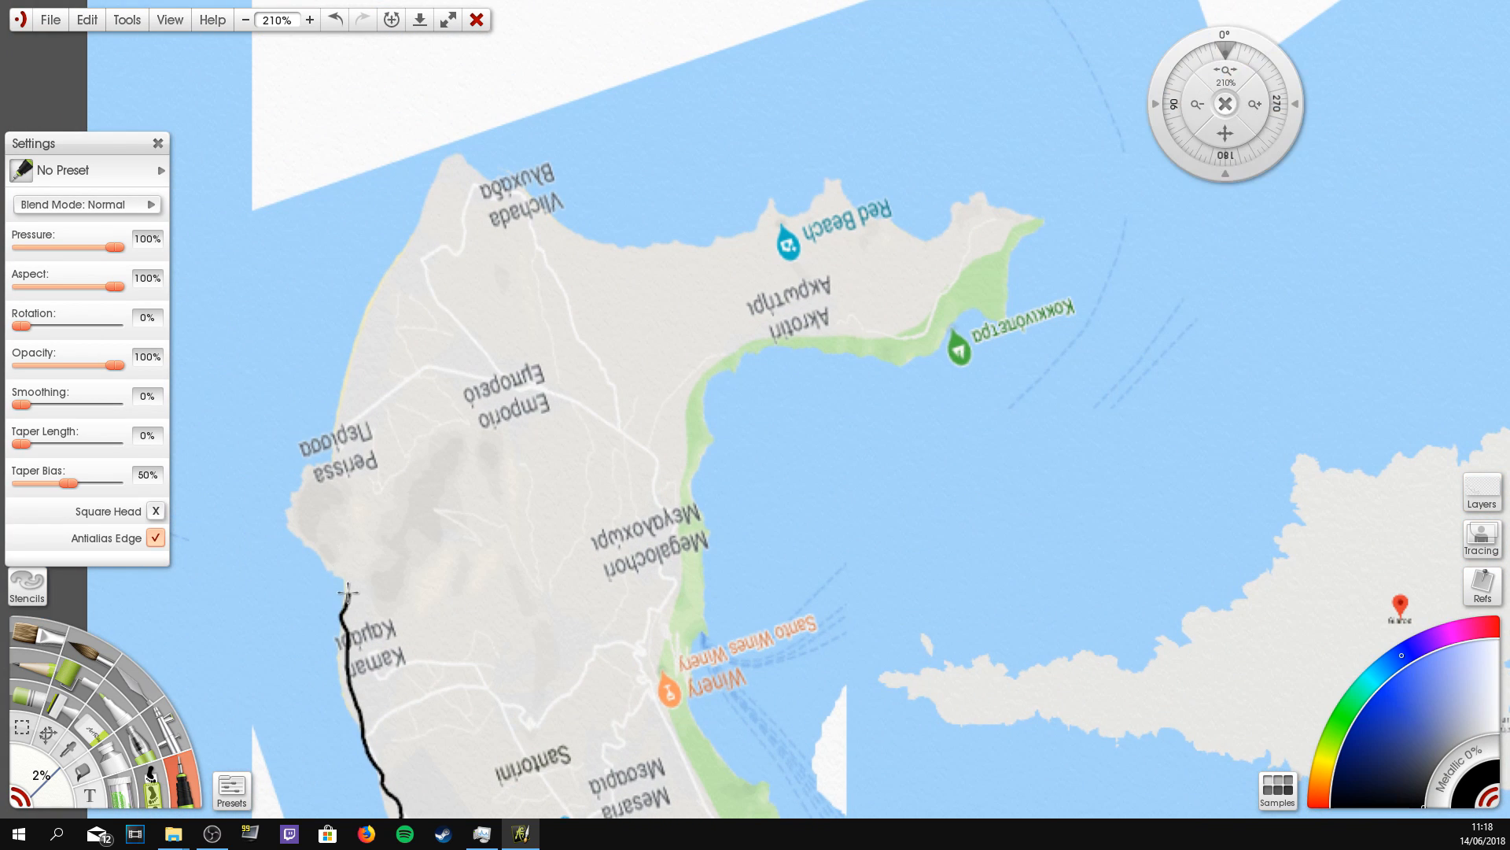
Step: Continue the crescent island's outline past Perissa, Vlichada and Red Beach, then along the Akrotiri inner shore to close it at Thera
{"action": "mouse_move", "coordinate": [331, 577]}
{"action": "left_mouse_down"}
{"action": "mouse_move", "coordinate": [294, 510]}
{"action": "mouse_move", "coordinate": [360, 533]}
{"action": "left_mouse_up"}
{"action": "mouse_move", "coordinate": [344, 476]}
{"action": "left_mouse_down"}
{"action": "mouse_move", "coordinate": [341, 398]}
{"action": "mouse_move", "coordinate": [418, 218]}
{"action": "mouse_move", "coordinate": [432, 144]}
{"action": "mouse_move", "coordinate": [450, 180]}
{"action": "mouse_move", "coordinate": [500, 191]}
{"action": "mouse_move", "coordinate": [553, 279]}
{"action": "mouse_move", "coordinate": [641, 270]}
{"action": "mouse_move", "coordinate": [844, 193]}
{"action": "mouse_move", "coordinate": [892, 246]}
{"action": "mouse_move", "coordinate": [923, 250]}
{"action": "mouse_move", "coordinate": [953, 208]}
{"action": "mouse_move", "coordinate": [990, 194]}
{"action": "mouse_move", "coordinate": [1036, 241]}
{"action": "left_mouse_up"}
{"action": "left_click_drag", "start_coordinate": [1011, 307], "coordinate": [970, 309]}
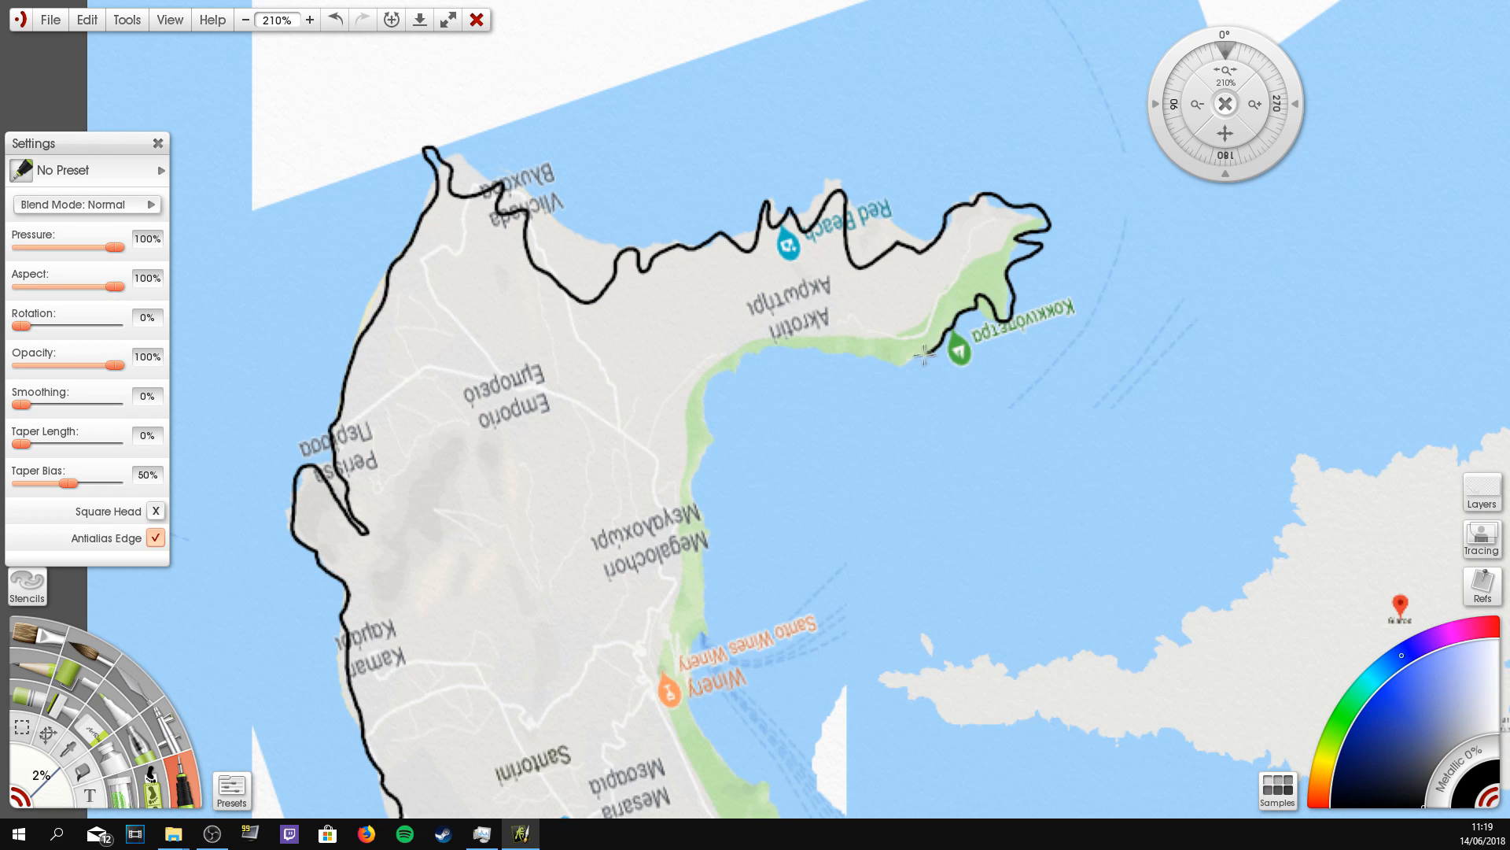
{"action": "left_click_drag", "start_coordinate": [707, 384], "coordinate": [707, 489]}
{"action": "mouse_move", "coordinate": [686, 659]}
{"action": "left_mouse_down"}
{"action": "mouse_move", "coordinate": [727, 767]}
{"action": "mouse_move", "coordinate": [572, 615]}
{"action": "mouse_move", "coordinate": [582, 502]}
{"action": "left_mouse_up"}
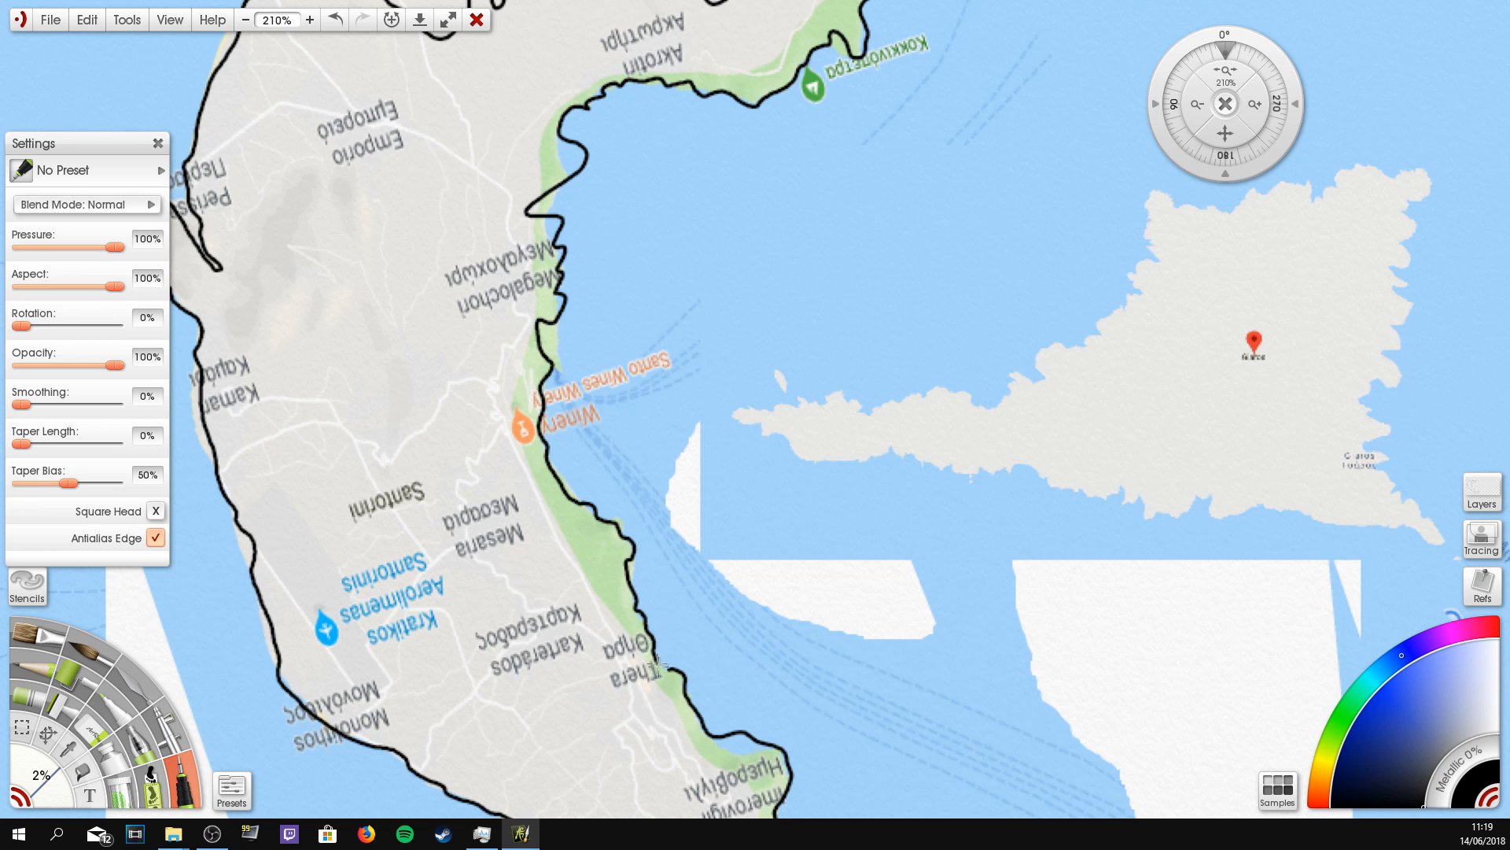
Step: Trace a closed jagged coastline around the triangular island inside the bay and tidy the join at its narrow western tip
{"action": "mouse_move", "coordinate": [735, 440]}
{"action": "left_mouse_down"}
{"action": "mouse_move", "coordinate": [479, 472]}
{"action": "mouse_move", "coordinate": [772, 509]}
{"action": "left_mouse_up"}
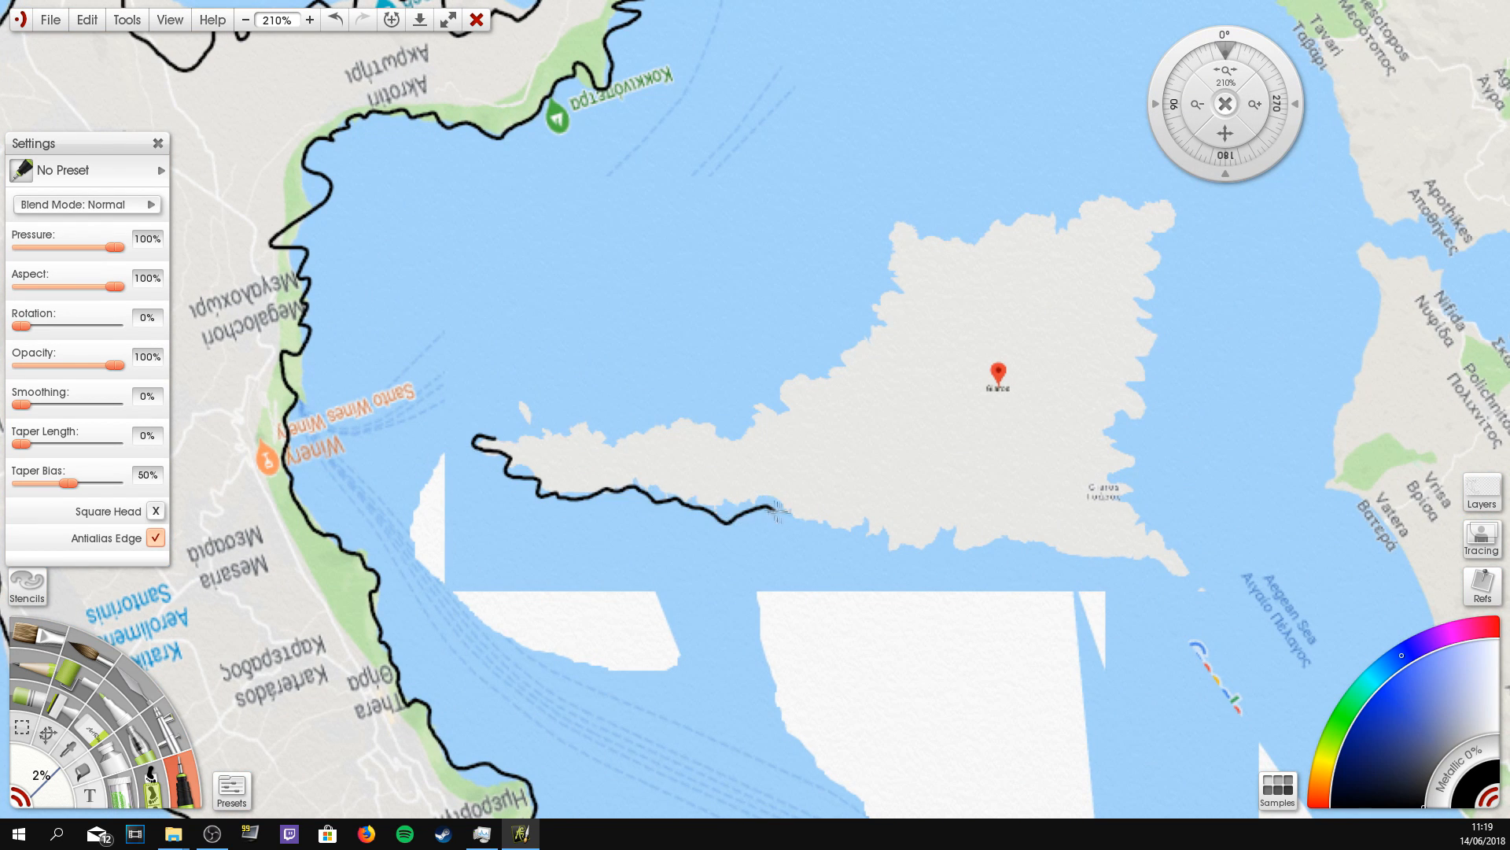
{"action": "left_click_drag", "start_coordinate": [955, 525], "coordinate": [1146, 557]}
{"action": "mouse_move", "coordinate": [1140, 499]}
{"action": "left_mouse_down"}
{"action": "mouse_move", "coordinate": [1095, 484]}
{"action": "mouse_move", "coordinate": [1102, 449]}
{"action": "left_mouse_up"}
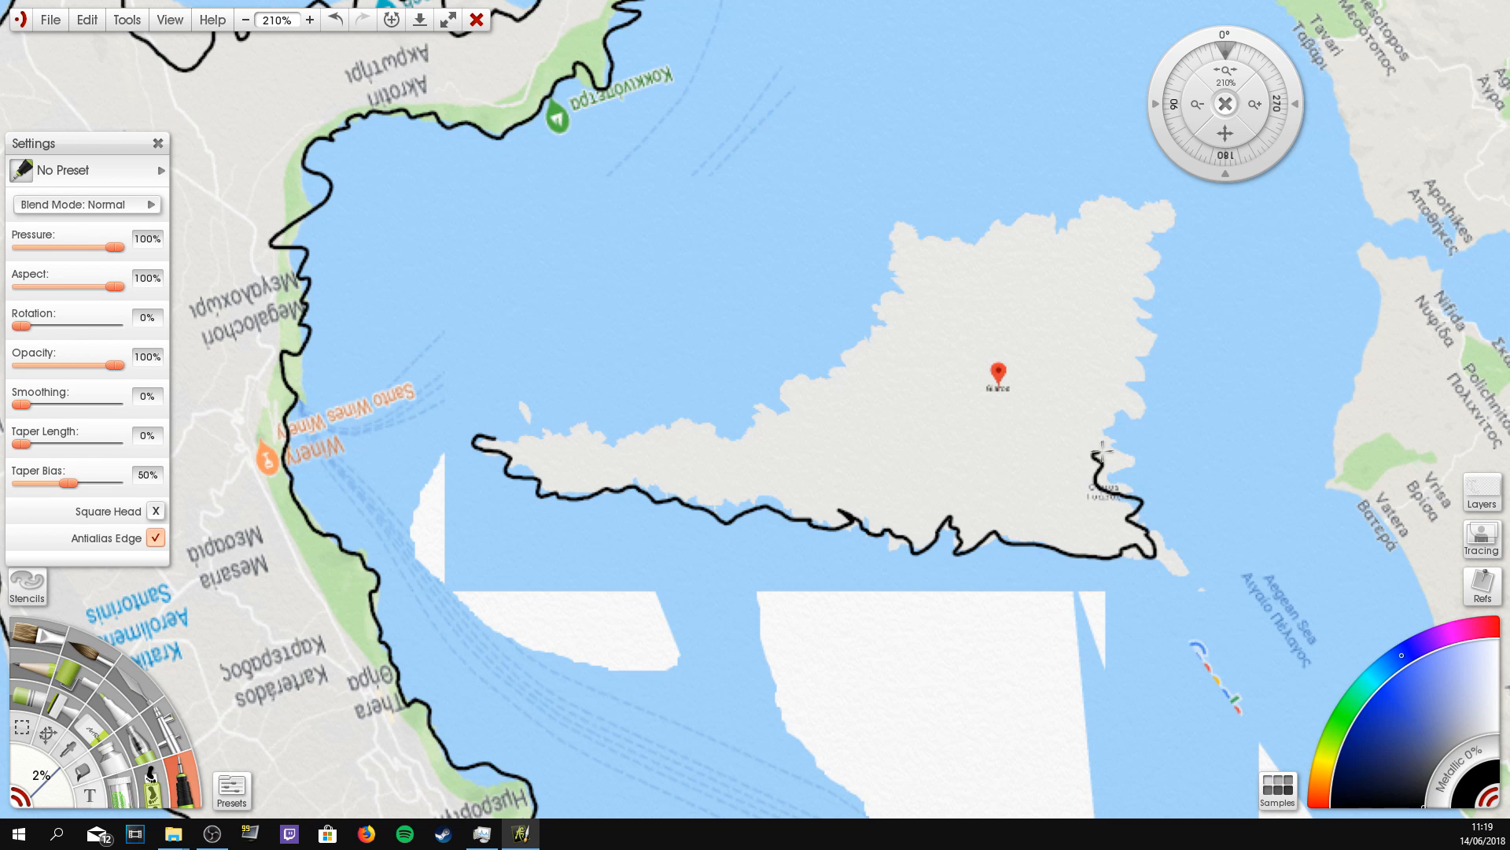
{"action": "mouse_move", "coordinate": [1111, 378]}
{"action": "left_mouse_down"}
{"action": "mouse_move", "coordinate": [1106, 328]}
{"action": "mouse_move", "coordinate": [1155, 276]}
{"action": "mouse_move", "coordinate": [1109, 202]}
{"action": "left_mouse_up"}
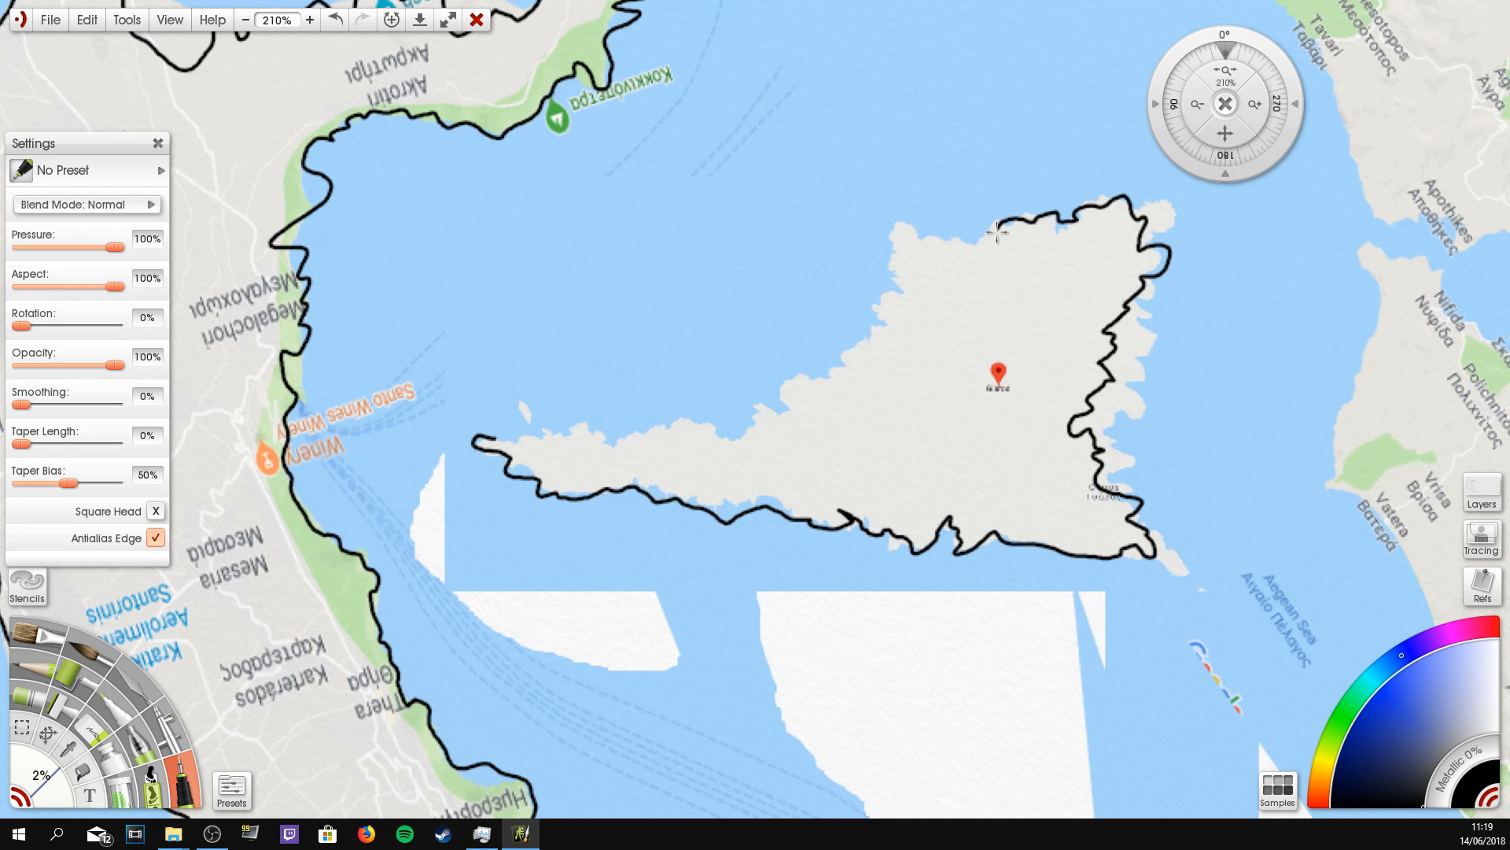
{"action": "mouse_move", "coordinate": [931, 236]}
{"action": "left_mouse_down"}
{"action": "mouse_move", "coordinate": [887, 323]}
{"action": "mouse_move", "coordinate": [851, 338]}
{"action": "left_mouse_up"}
{"action": "left_click_drag", "start_coordinate": [751, 432], "coordinate": [637, 412]}
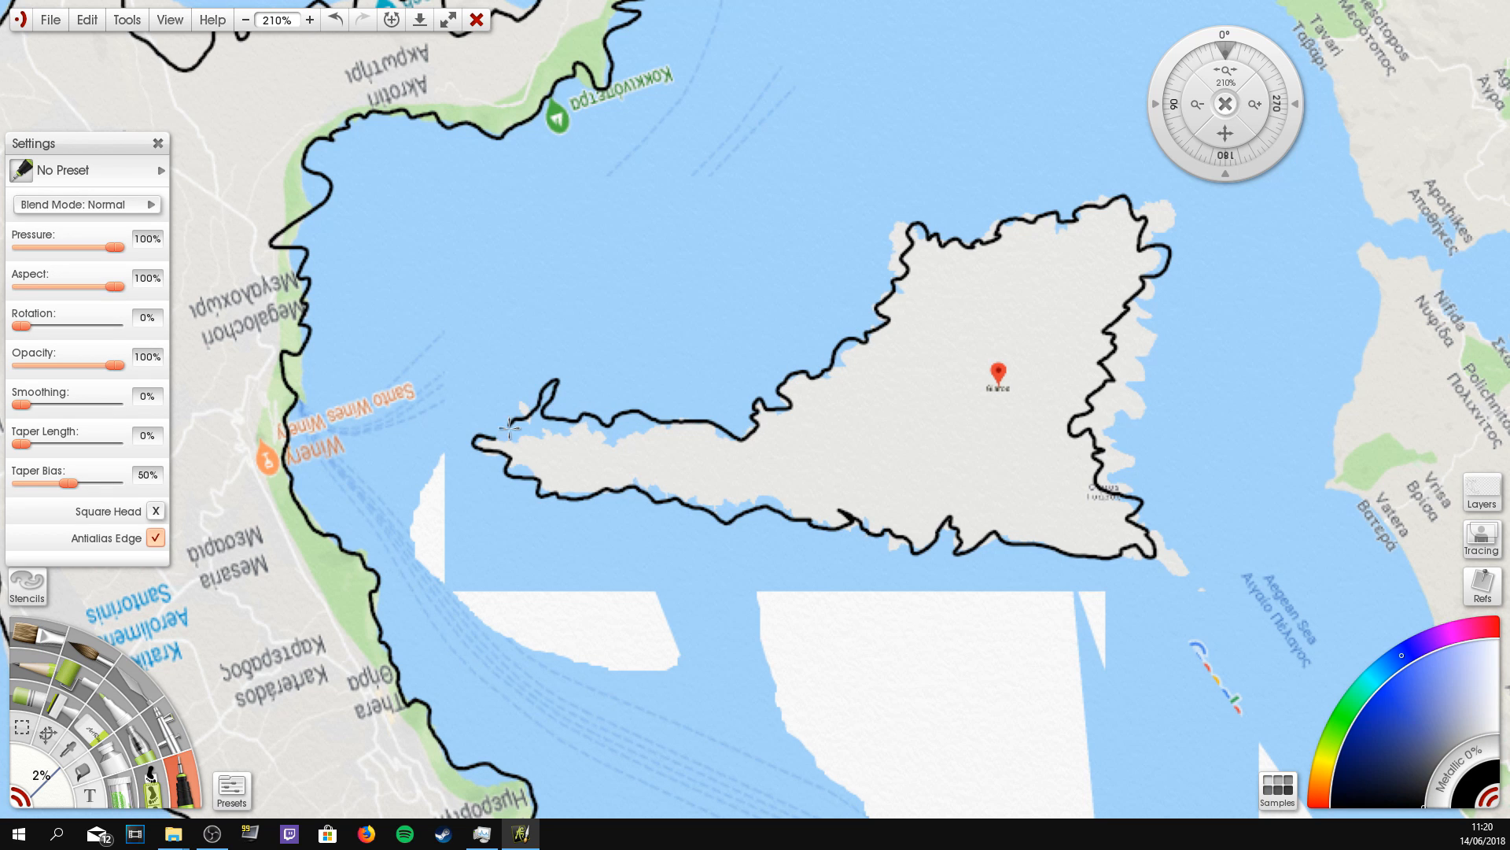
{"action": "key", "text": "e"}
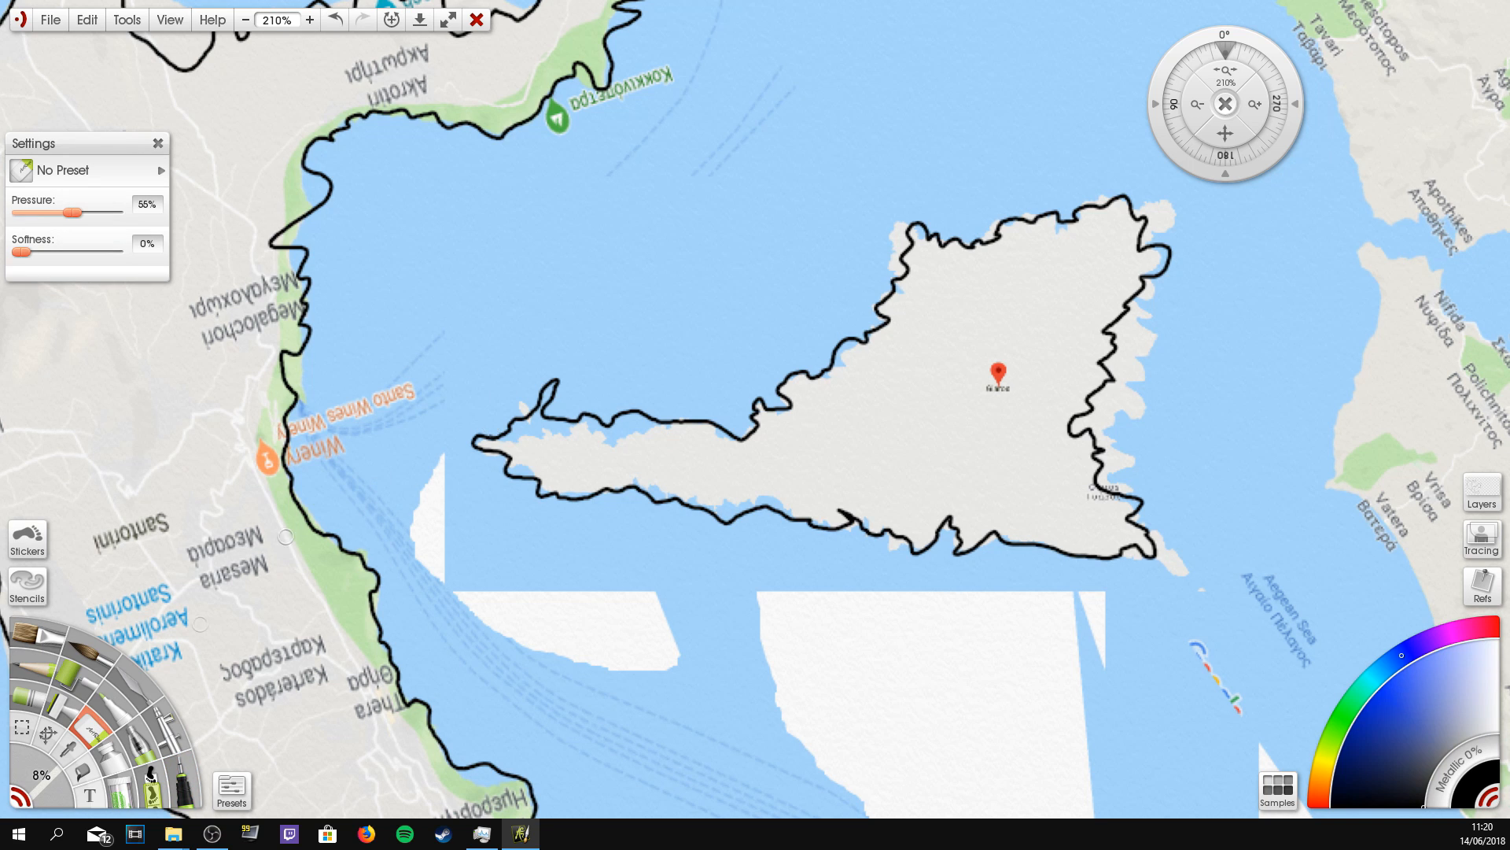
Step: Outline the small island with the green marker, east of Lesvos, using the ink pen
{"action": "left_click", "coordinate": [185, 779]}
{"action": "left_click_drag", "start_coordinate": [1225, 134], "coordinate": [393, 609]}
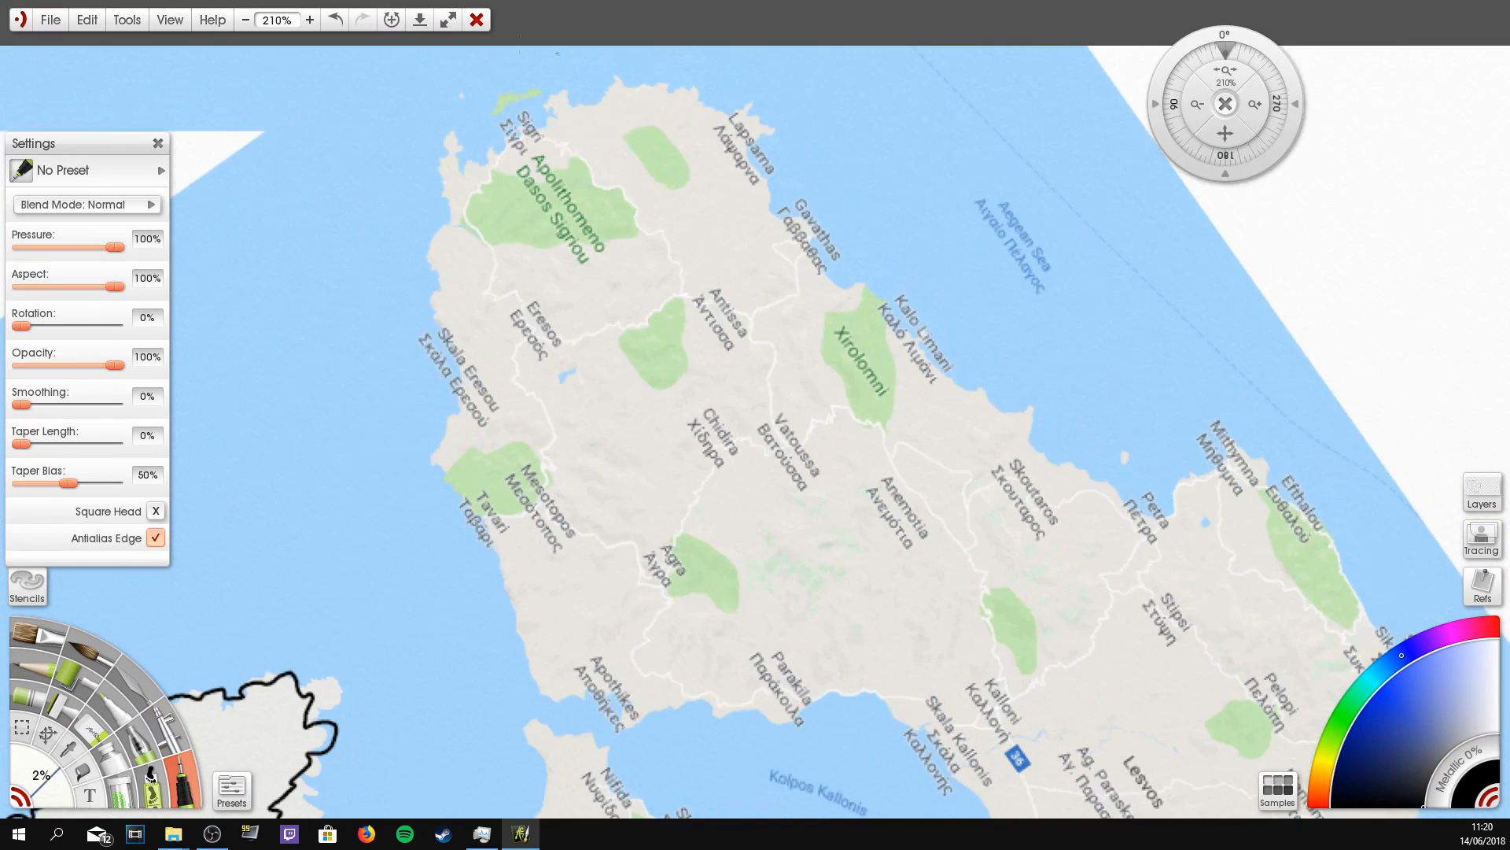
{"action": "mouse_move", "coordinate": [1204, 79]}
{"action": "left_mouse_down"}
{"action": "mouse_move", "coordinate": [1130, 101]}
{"action": "mouse_move", "coordinate": [1239, 79]}
{"action": "mouse_move", "coordinate": [1342, 87]}
{"action": "left_mouse_up"}
{"action": "left_click_drag", "start_coordinate": [1226, 133], "coordinate": [1033, 165]}
{"action": "left_click_drag", "start_coordinate": [807, 342], "coordinate": [792, 347]}
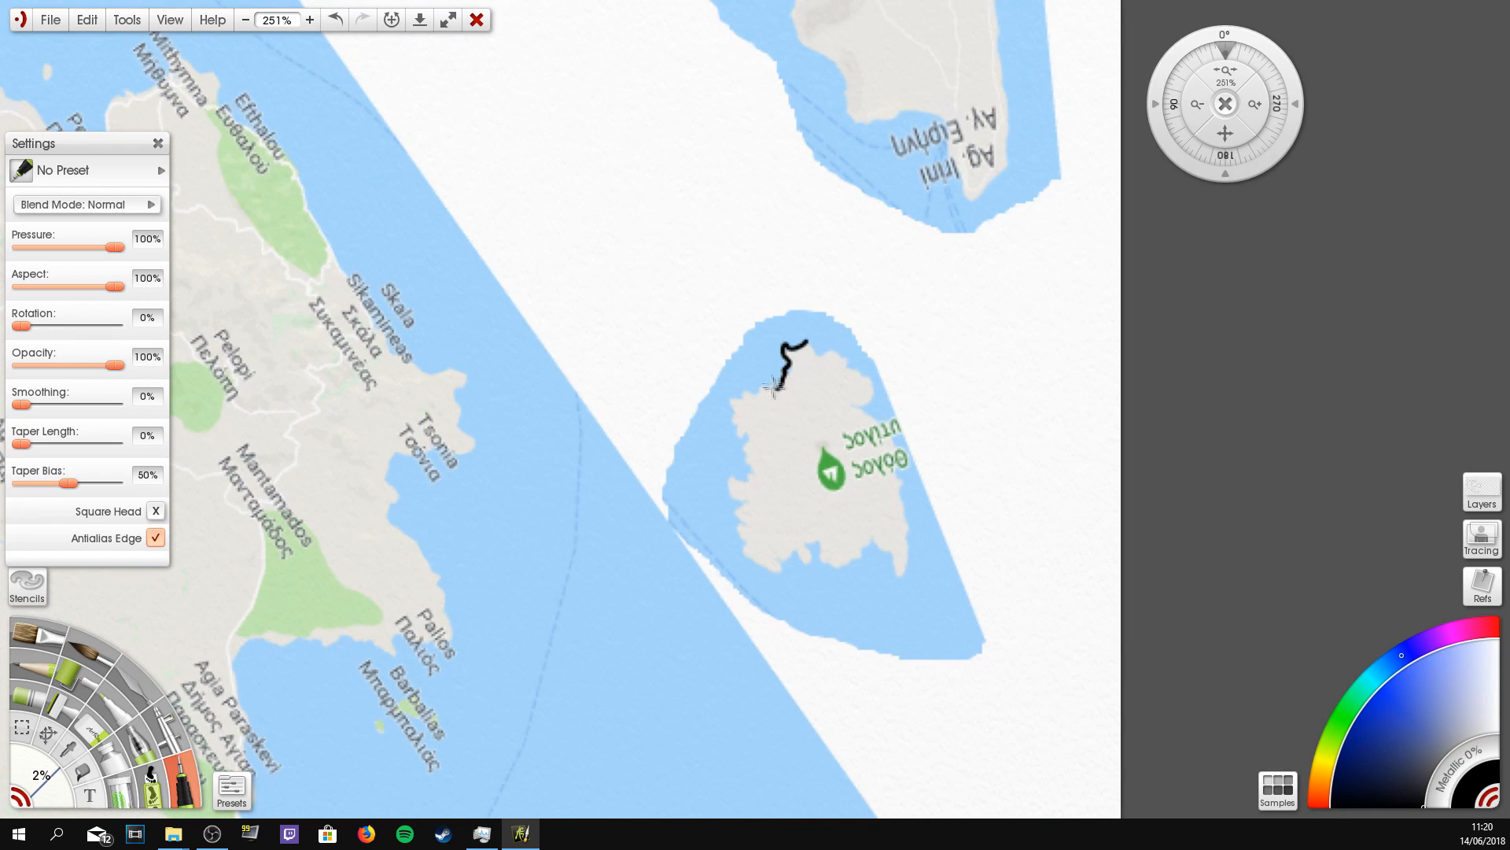
{"action": "mouse_move", "coordinate": [731, 409]}
{"action": "left_mouse_down"}
{"action": "mouse_move", "coordinate": [744, 479]}
{"action": "mouse_move", "coordinate": [720, 561]}
{"action": "mouse_move", "coordinate": [780, 573]}
{"action": "mouse_move", "coordinate": [793, 553]}
{"action": "mouse_move", "coordinate": [791, 609]}
{"action": "mouse_move", "coordinate": [807, 547]}
{"action": "mouse_move", "coordinate": [868, 542]}
{"action": "mouse_move", "coordinate": [893, 579]}
{"action": "mouse_move", "coordinate": [899, 461]}
{"action": "mouse_move", "coordinate": [866, 402]}
{"action": "left_mouse_up"}
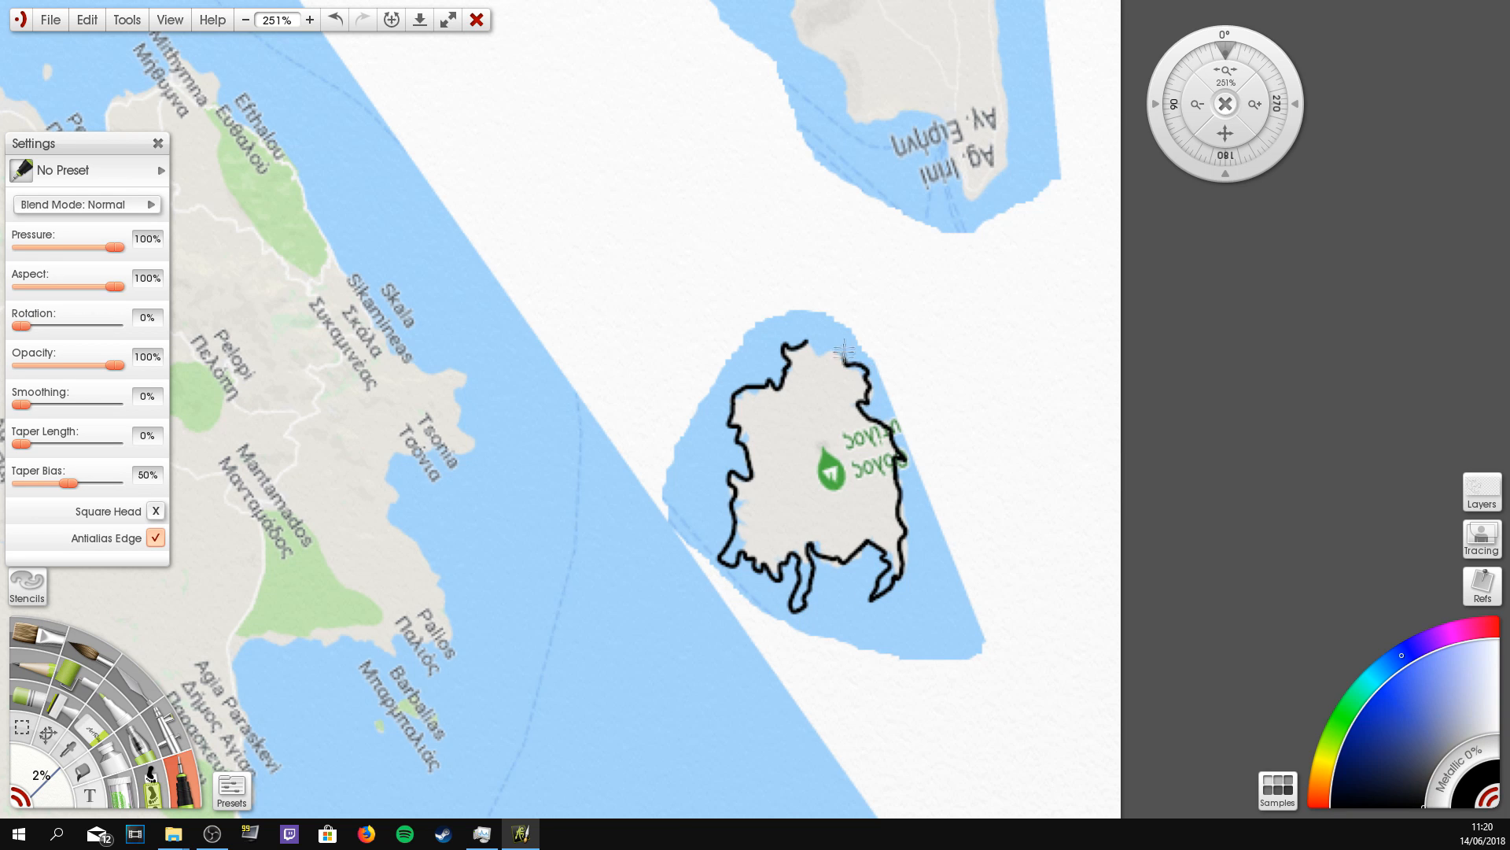
Step: Outline Thirasia with an irregular coastline and clean up where the ends of the line meet
{"action": "left_click_drag", "start_coordinate": [1225, 133], "coordinate": [1047, 491]}
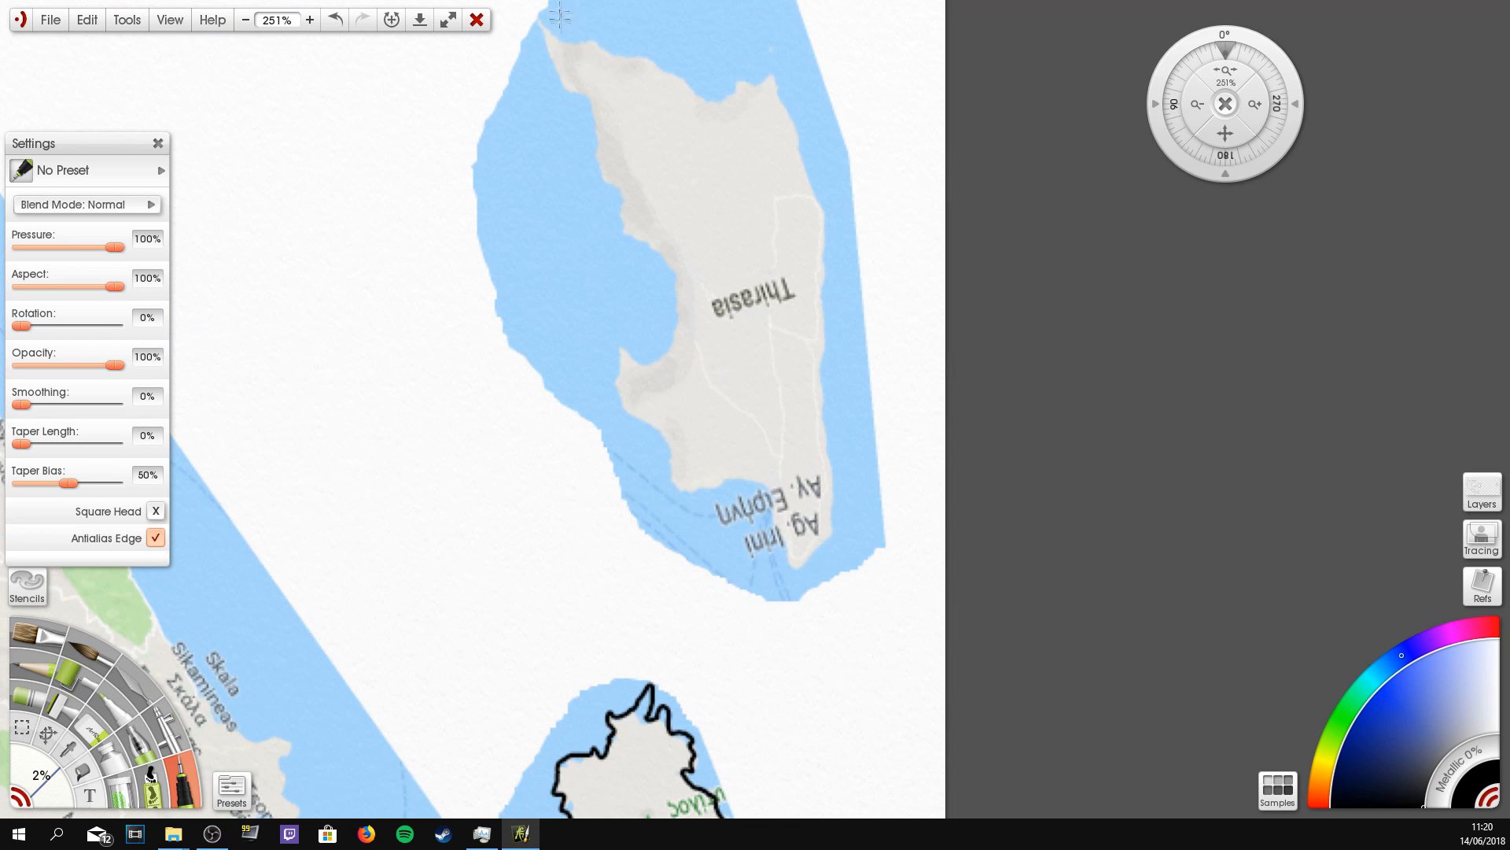
{"action": "mouse_move", "coordinate": [770, 73]}
{"action": "left_mouse_down"}
{"action": "mouse_move", "coordinate": [713, 100]}
{"action": "mouse_move", "coordinate": [702, 70]}
{"action": "mouse_move", "coordinate": [634, 75]}
{"action": "mouse_move", "coordinate": [563, 37]}
{"action": "mouse_move", "coordinate": [556, 50]}
{"action": "mouse_move", "coordinate": [607, 114]}
{"action": "mouse_move", "coordinate": [623, 234]}
{"action": "mouse_move", "coordinate": [666, 259]}
{"action": "mouse_move", "coordinate": [671, 317]}
{"action": "mouse_move", "coordinate": [649, 333]}
{"action": "mouse_move", "coordinate": [600, 298]}
{"action": "mouse_move", "coordinate": [651, 453]}
{"action": "mouse_move", "coordinate": [710, 483]}
{"action": "mouse_move", "coordinate": [752, 476]}
{"action": "mouse_move", "coordinate": [793, 569]}
{"action": "mouse_move", "coordinate": [827, 542]}
{"action": "mouse_move", "coordinate": [825, 435]}
{"action": "mouse_move", "coordinate": [803, 403]}
{"action": "mouse_move", "coordinate": [823, 363]}
{"action": "mouse_move", "coordinate": [821, 201]}
{"action": "left_mouse_up"}
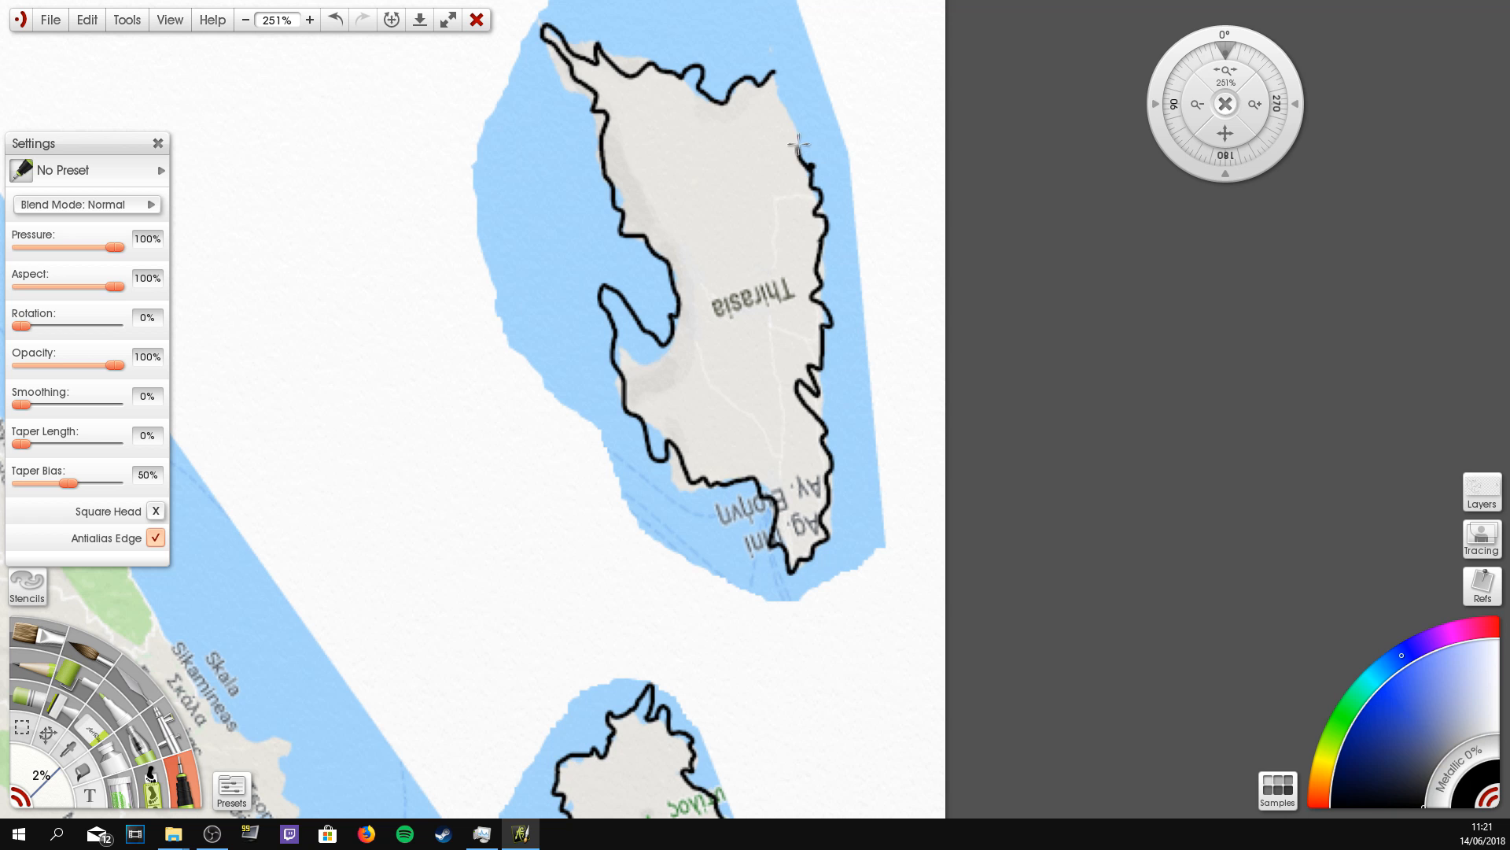
{"action": "key", "text": "e"}
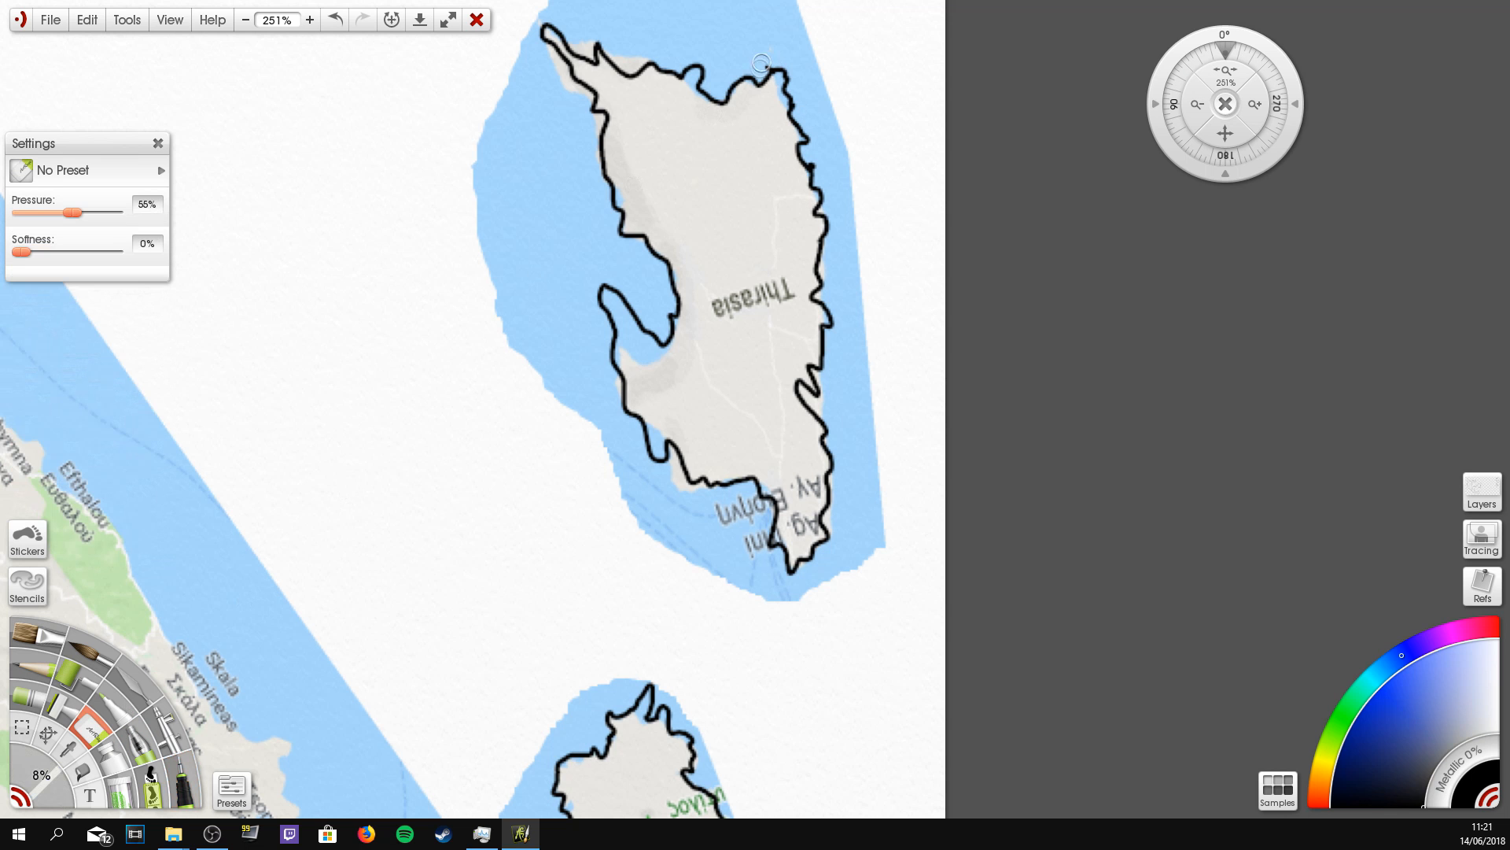
Step: Ink Lesvos's coast around Mithymna, cut a large bay inland past Stipsi and Kalloni to Tsonia, and continue down the east coast
{"action": "key", "text": "i"}
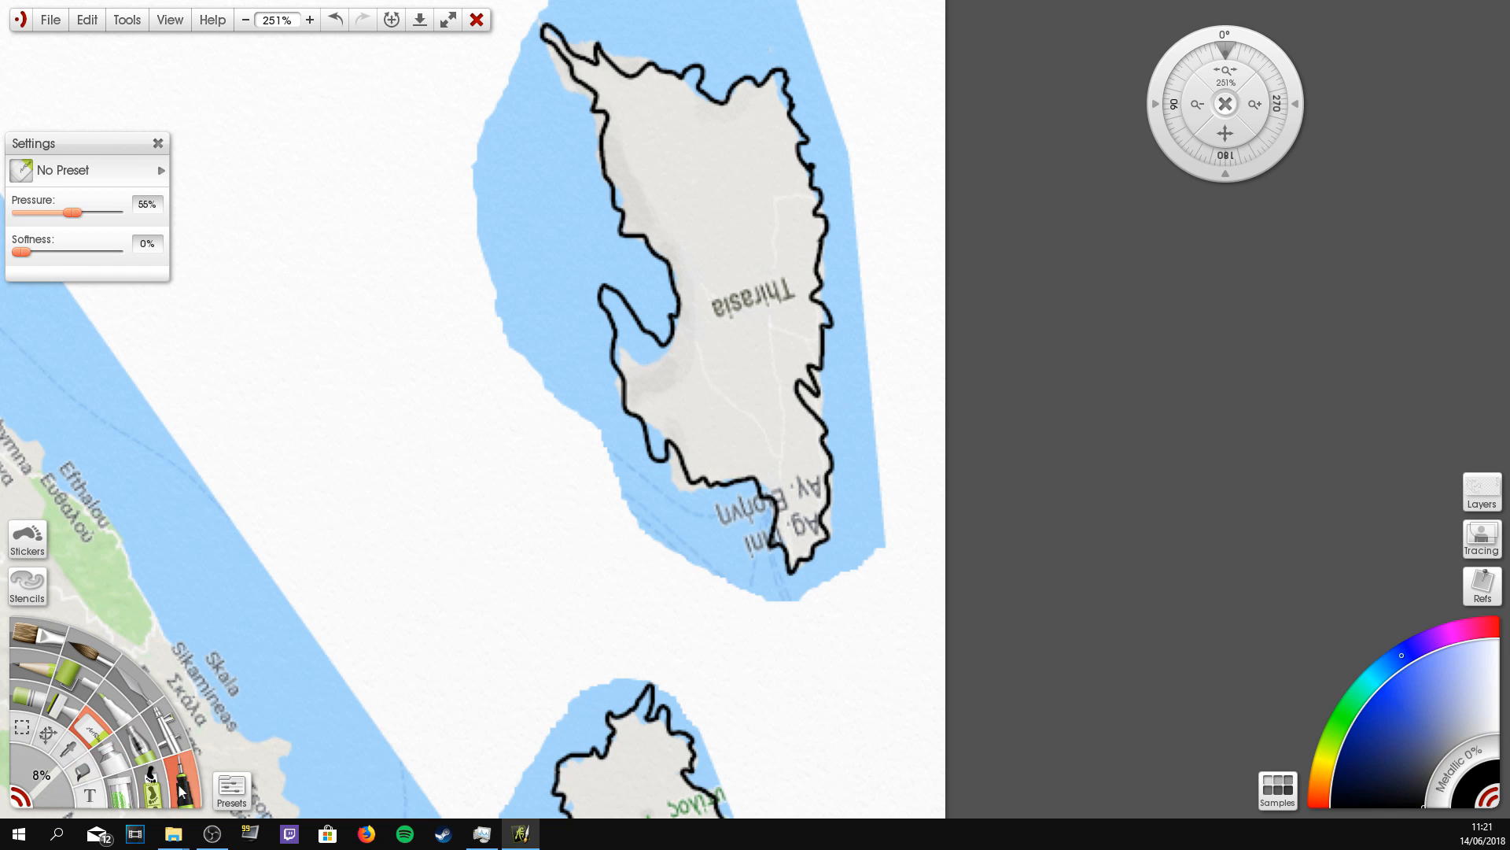
{"action": "left_click_drag", "start_coordinate": [688, 185], "coordinate": [1454, 120]}
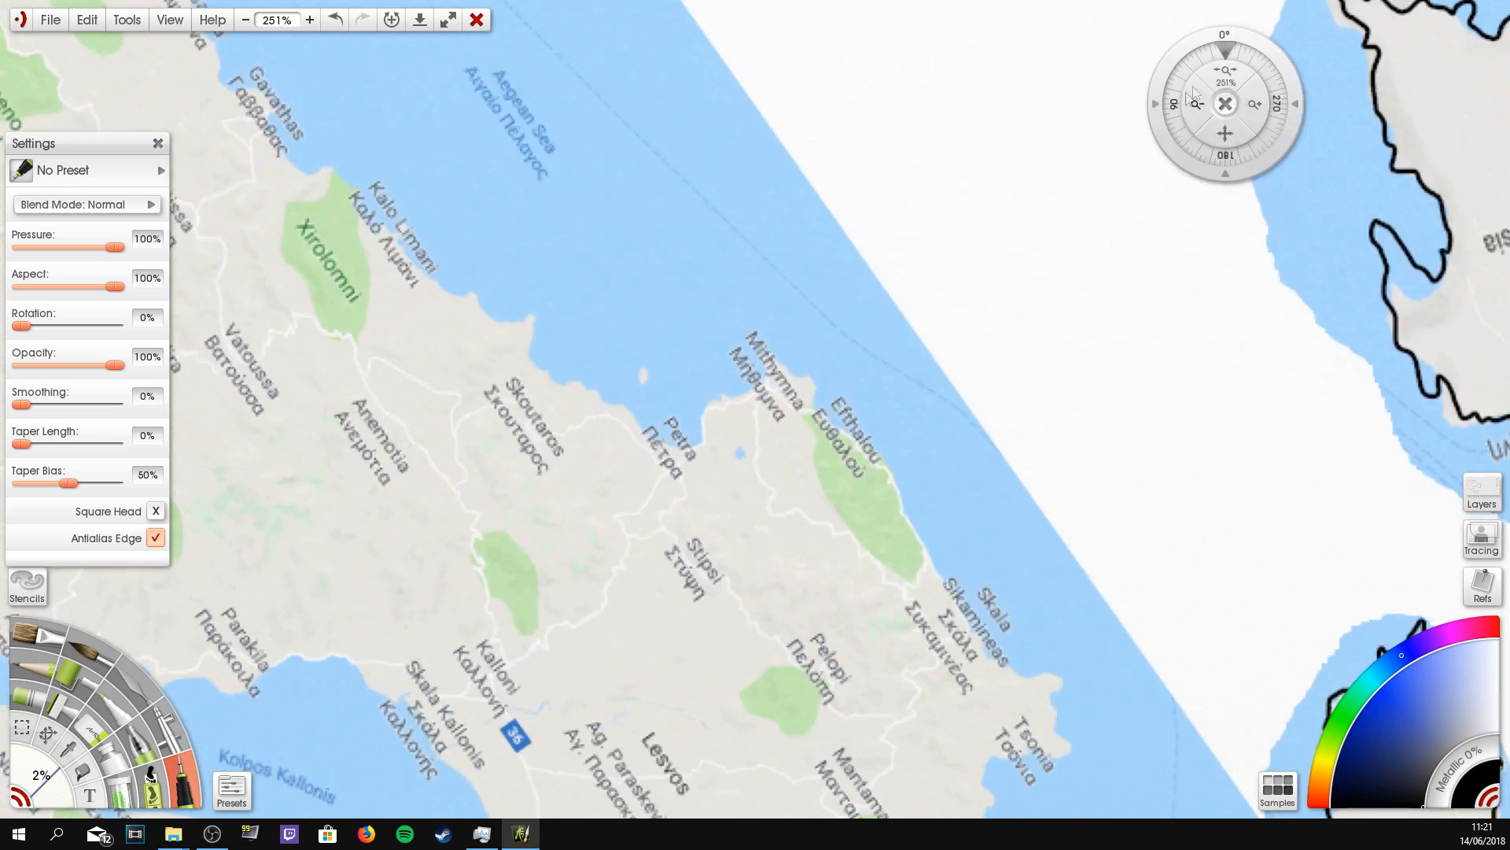
{"action": "scroll", "coordinate": [1229, 135], "scroll_direction": "down", "scroll_amount": 5}
{"action": "left_click_drag", "start_coordinate": [1228, 133], "coordinate": [1058, 49]}
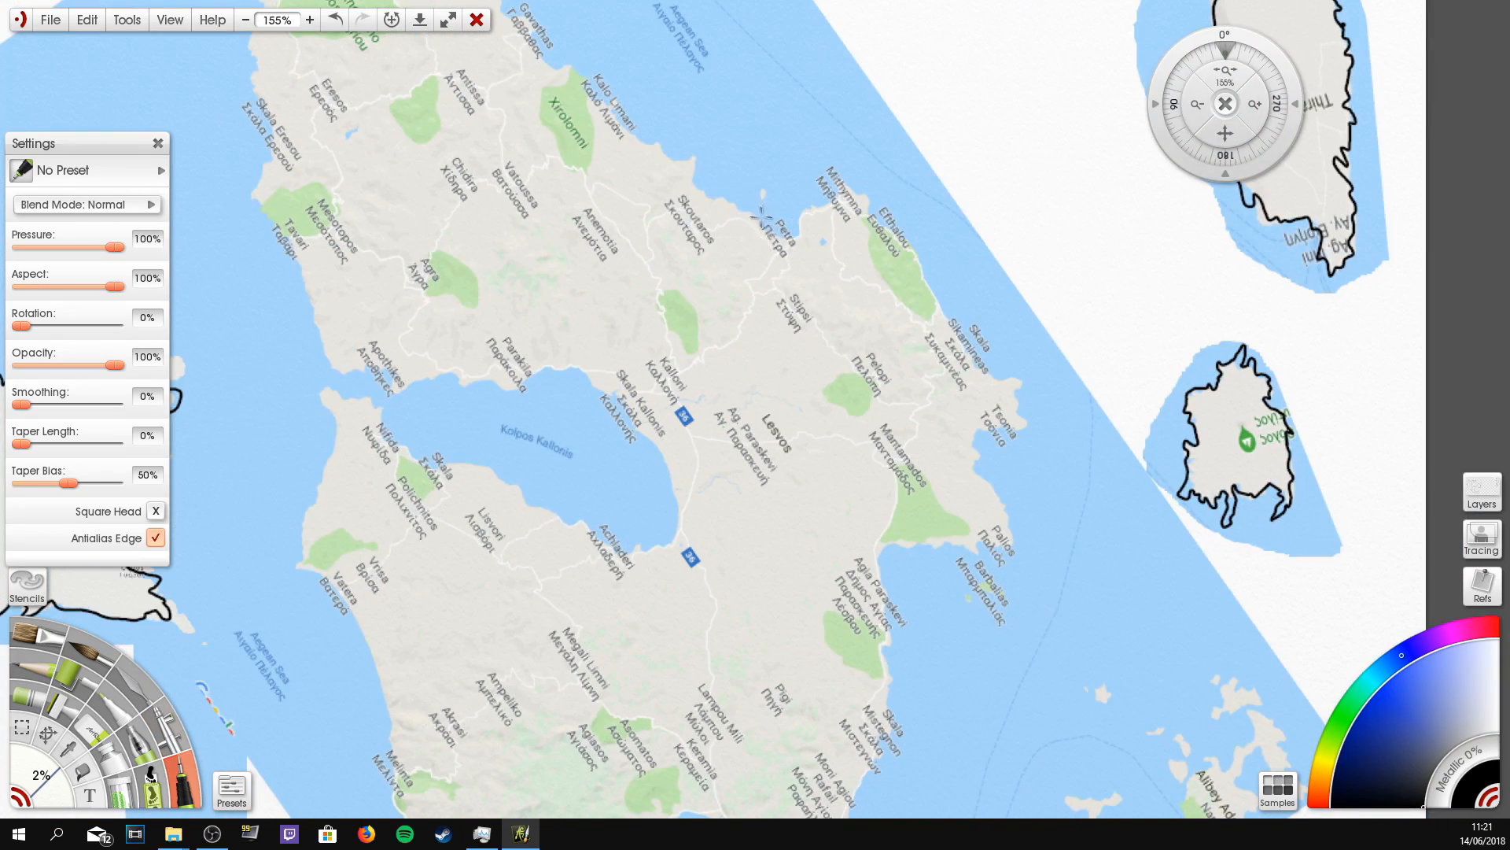
{"action": "mouse_move", "coordinate": [884, 255]}
{"action": "left_mouse_down"}
{"action": "mouse_move", "coordinate": [810, 294]}
{"action": "mouse_move", "coordinate": [774, 288]}
{"action": "mouse_move", "coordinate": [703, 358]}
{"action": "left_mouse_up"}
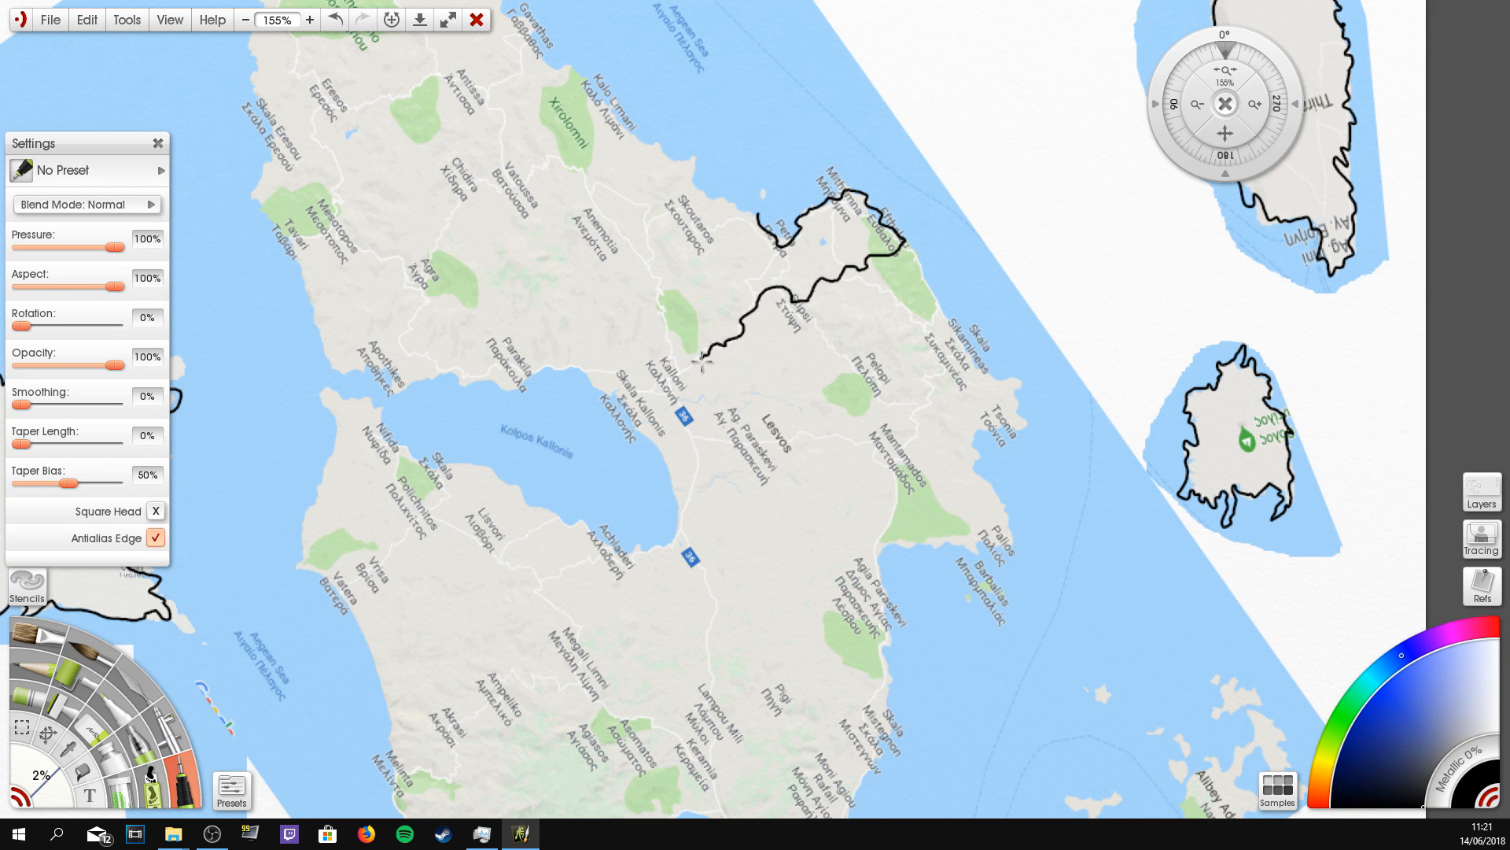
{"action": "mouse_move", "coordinate": [716, 435]}
{"action": "left_mouse_down"}
{"action": "mouse_move", "coordinate": [906, 446]}
{"action": "mouse_move", "coordinate": [928, 371]}
{"action": "left_mouse_up"}
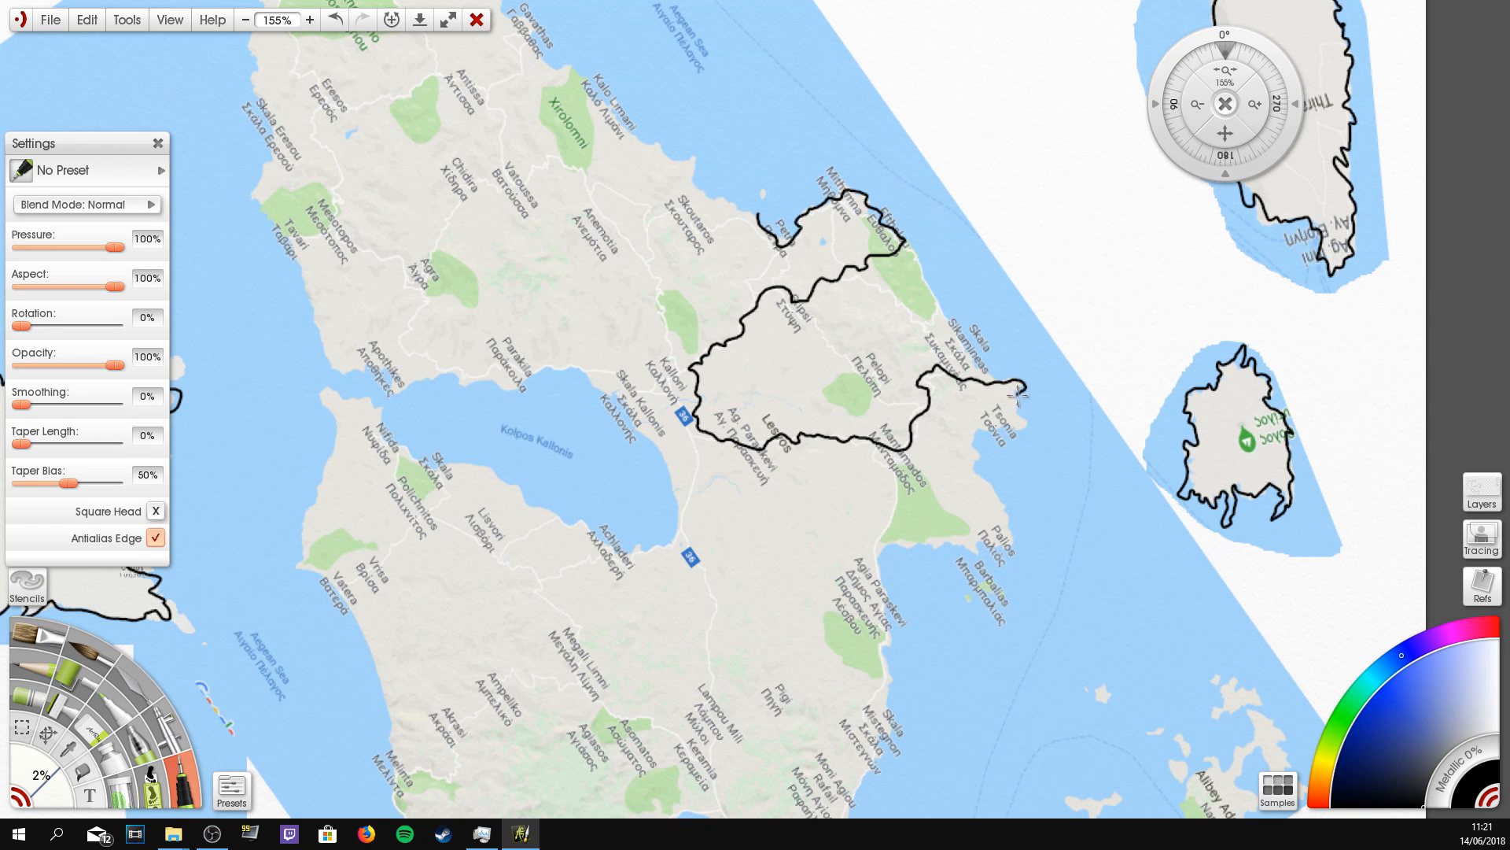
{"action": "mouse_move", "coordinate": [997, 507]}
{"action": "left_mouse_down"}
{"action": "mouse_move", "coordinate": [1013, 548]}
{"action": "mouse_move", "coordinate": [913, 553]}
{"action": "mouse_move", "coordinate": [886, 600]}
{"action": "left_mouse_up"}
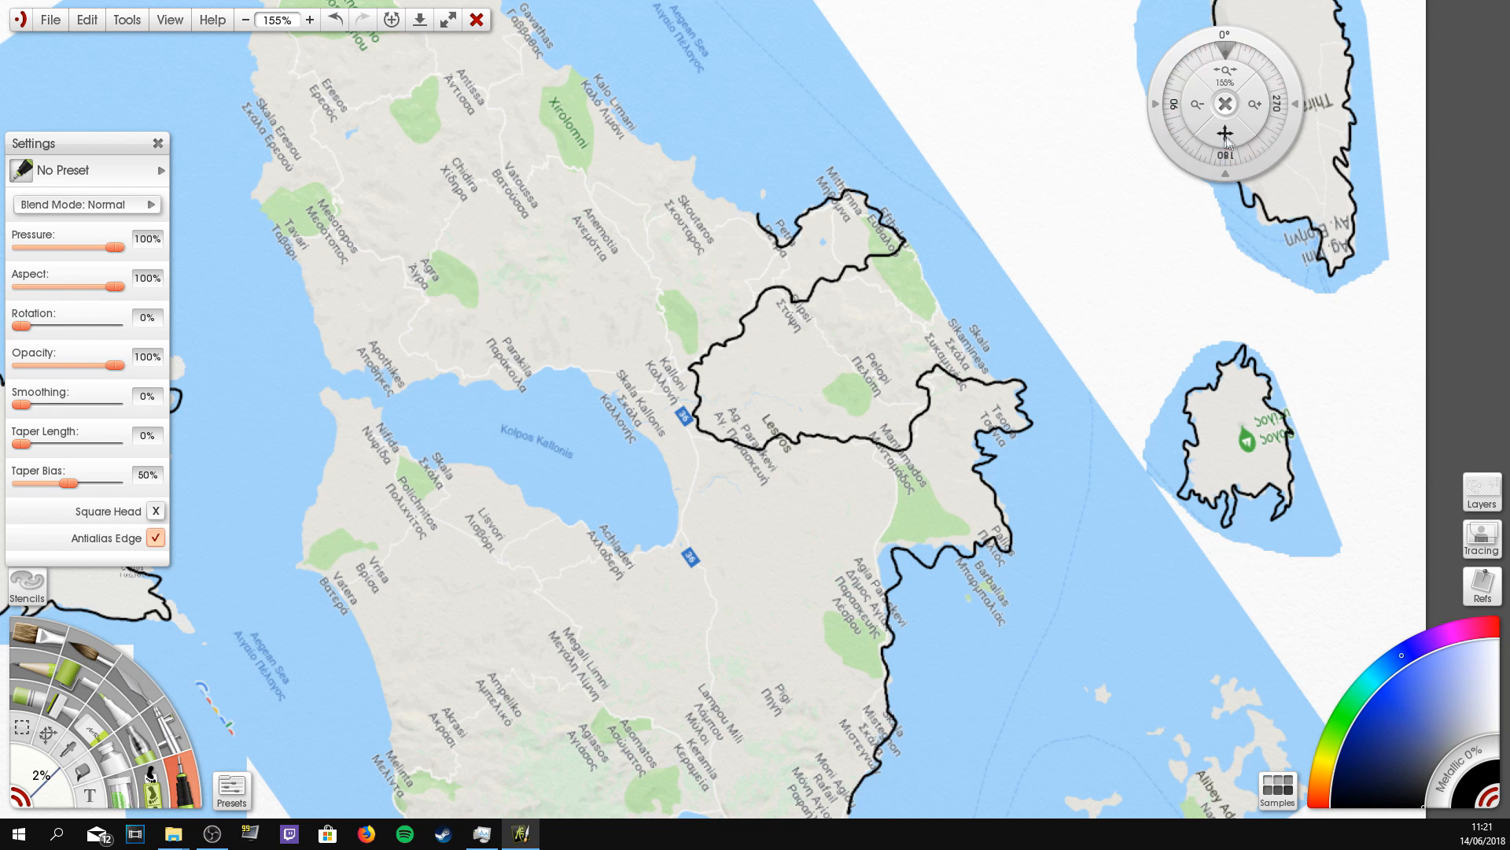
Step: Trace the northern end of Lesvos from Petra past Xirolomni and Sigri, and down the west shore to Apothikes
{"action": "left_click_drag", "start_coordinate": [1224, 134], "coordinate": [1348, 353]}
{"action": "mouse_move", "coordinate": [851, 413]}
{"action": "left_mouse_down"}
{"action": "mouse_move", "coordinate": [818, 393]}
{"action": "mouse_move", "coordinate": [830, 366]}
{"action": "mouse_move", "coordinate": [802, 374]}
{"action": "mouse_move", "coordinate": [737, 323]}
{"action": "left_mouse_up"}
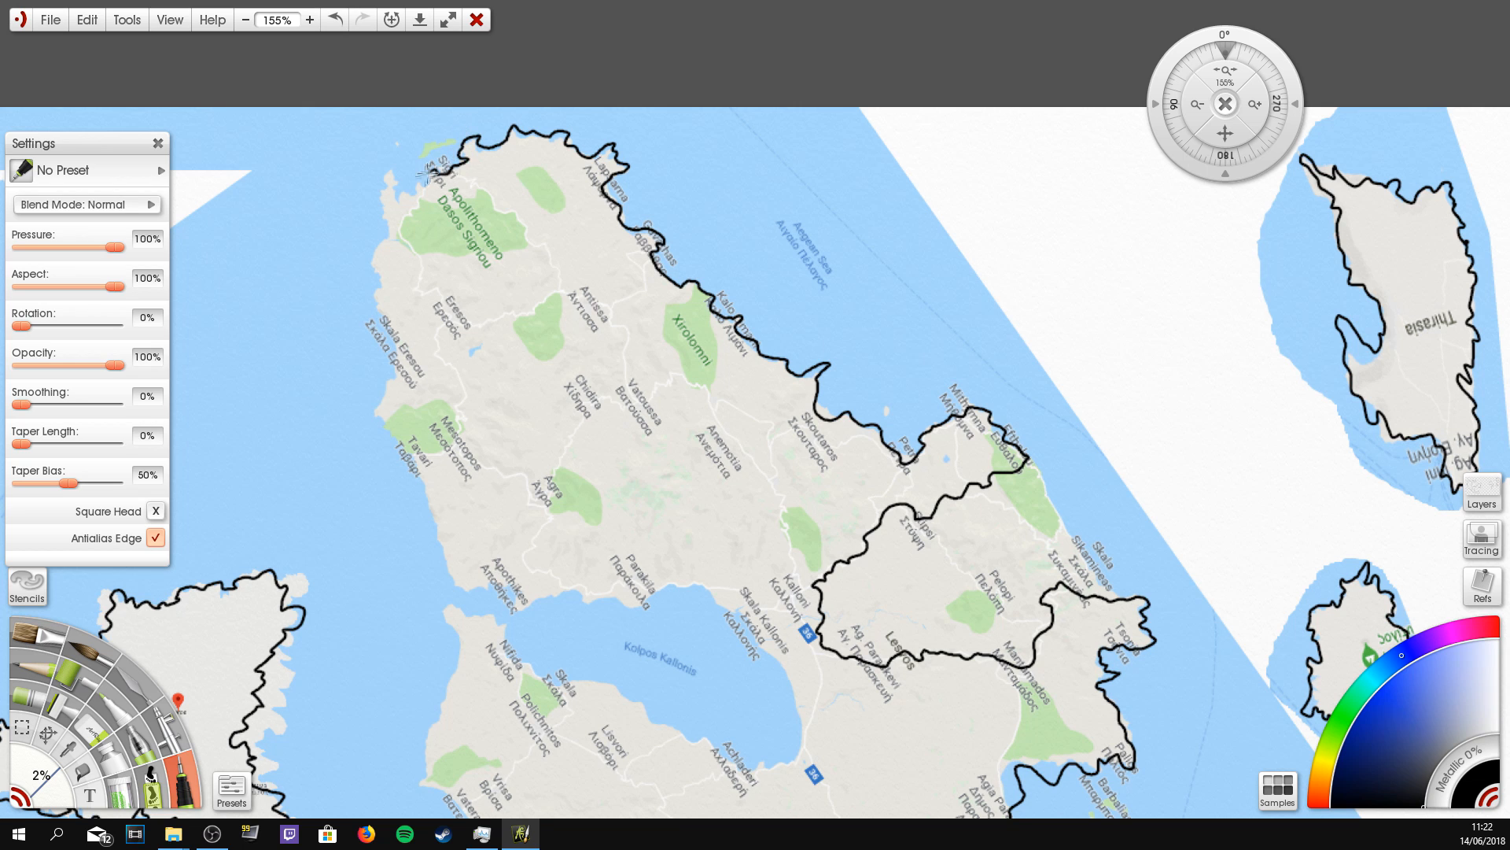
{"action": "left_click_drag", "start_coordinate": [400, 194], "coordinate": [368, 269]}
{"action": "mouse_move", "coordinate": [392, 373]}
{"action": "left_mouse_down"}
{"action": "mouse_move", "coordinate": [394, 446]}
{"action": "mouse_move", "coordinate": [447, 546]}
{"action": "left_mouse_up"}
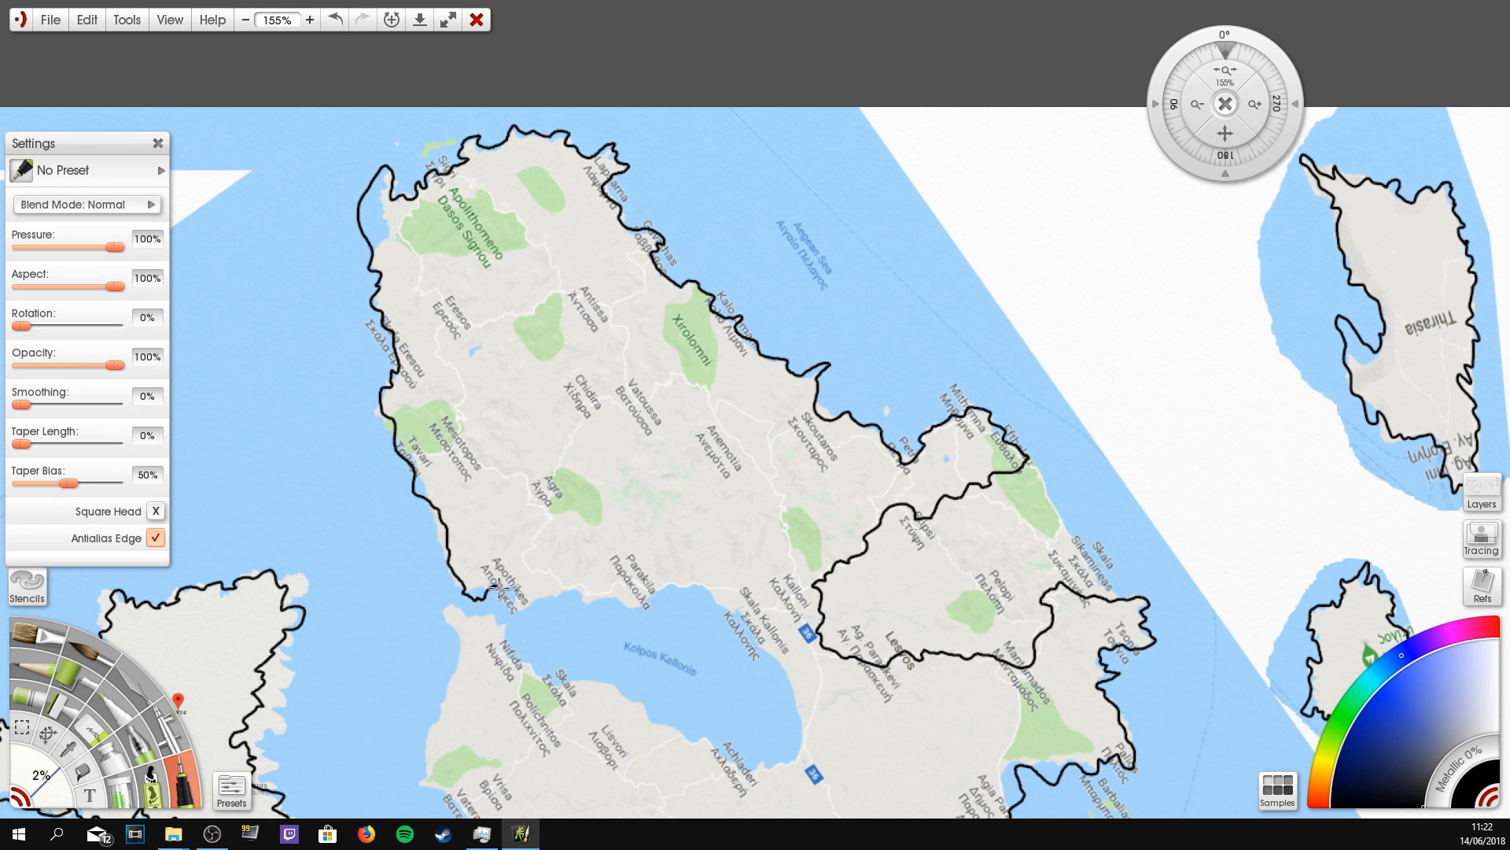
Step: Trace the shores of the Kolpos Kallonis gulf and the Lesvos coast from its mouth past Vatera towards Plomari
{"action": "mouse_move", "coordinate": [620, 607]}
{"action": "left_mouse_down"}
{"action": "mouse_move", "coordinate": [677, 588]}
{"action": "mouse_move", "coordinate": [710, 608]}
{"action": "left_mouse_up"}
{"action": "left_click_drag", "start_coordinate": [784, 647], "coordinate": [792, 756]}
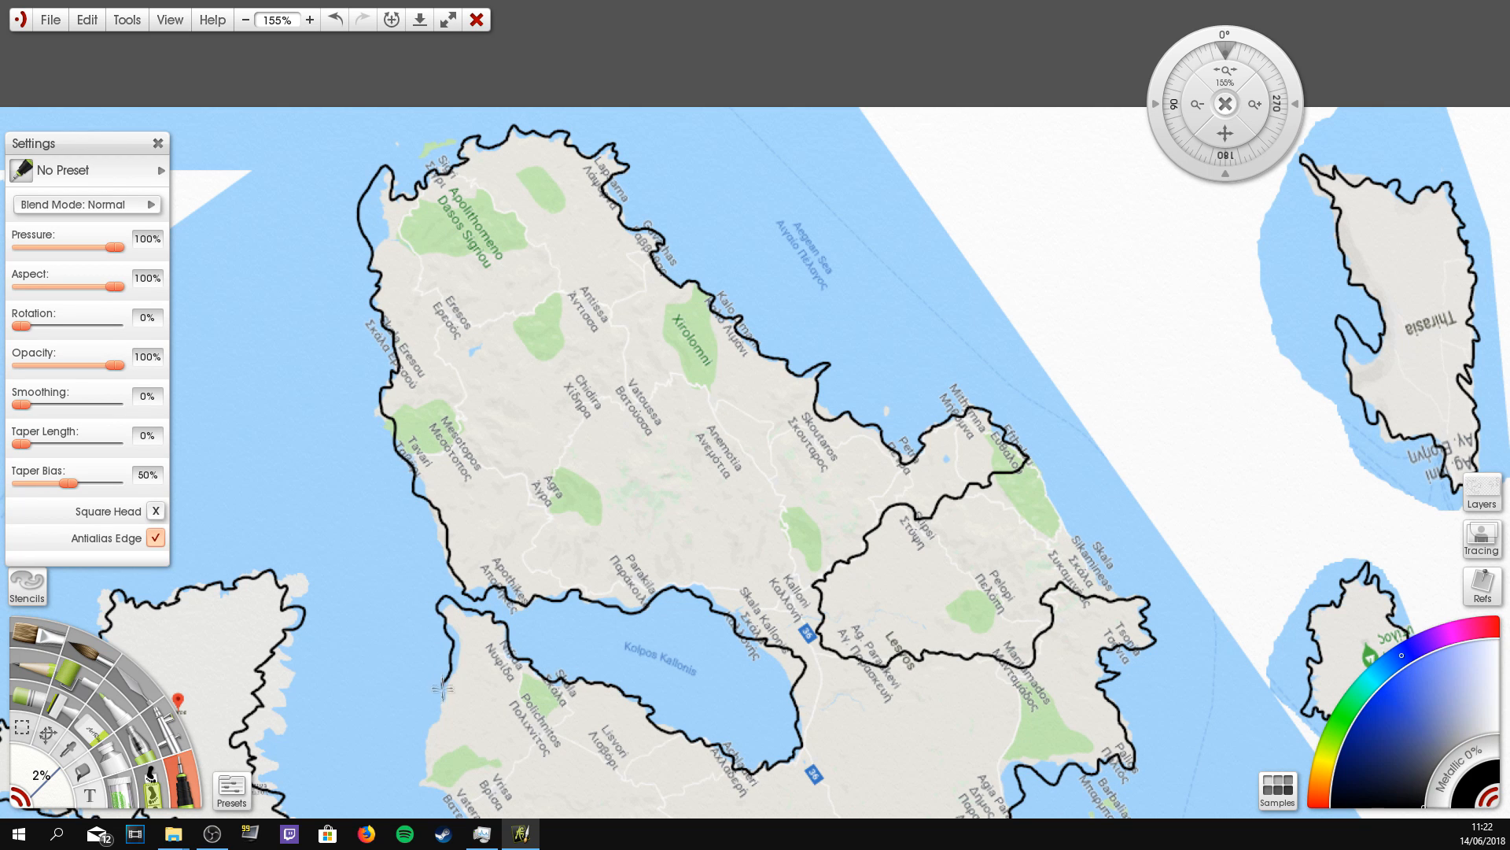
{"action": "left_click_drag", "start_coordinate": [1226, 140], "coordinate": [1229, 1]}
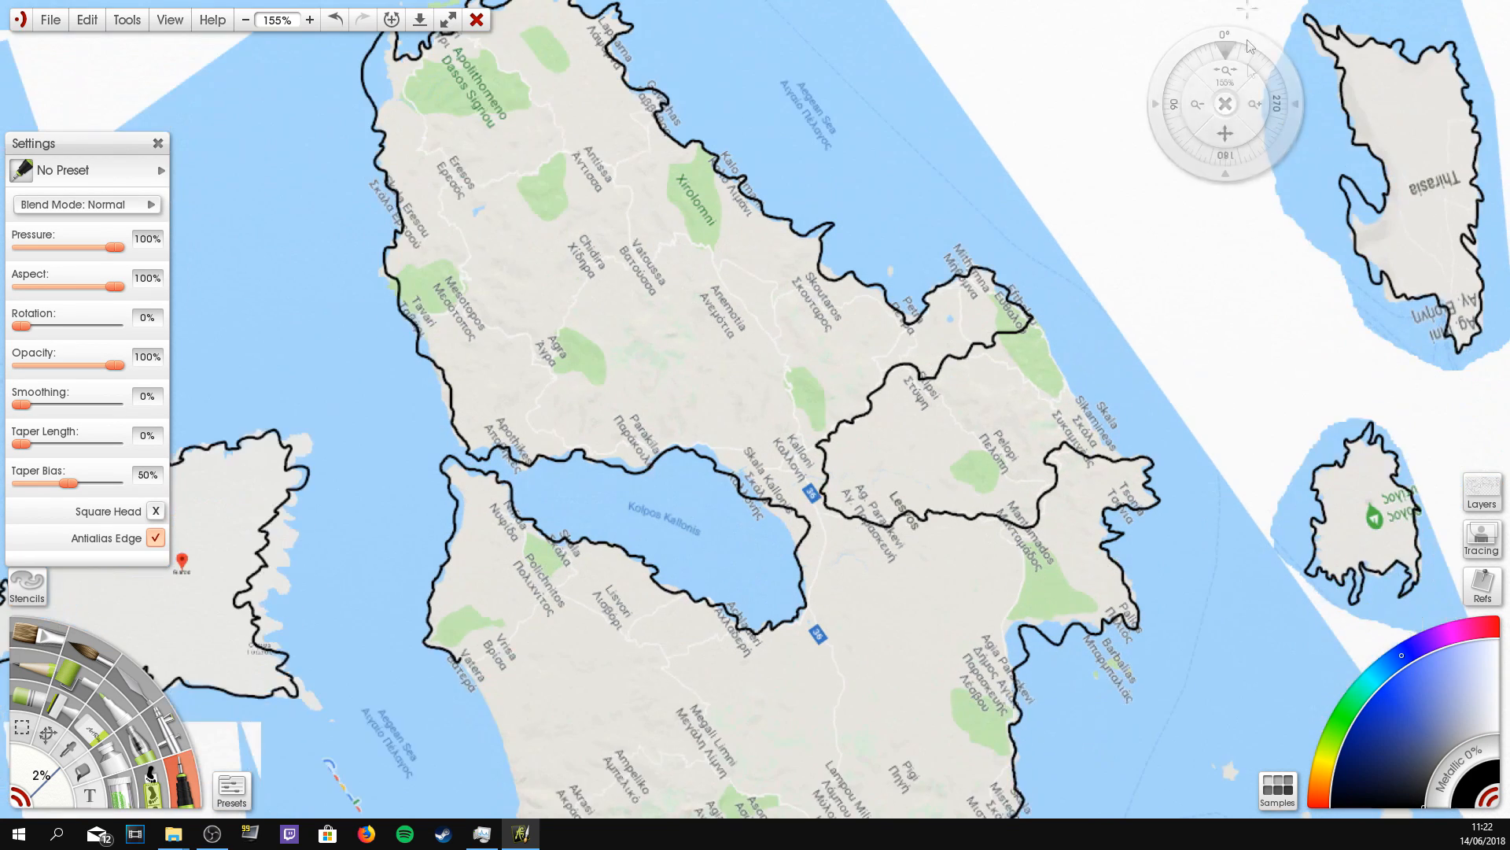
{"action": "left_click_drag", "start_coordinate": [1227, 142], "coordinate": [1209, 1]}
{"action": "mouse_move", "coordinate": [439, 516]}
{"action": "left_mouse_down"}
{"action": "mouse_move", "coordinate": [486, 603]}
{"action": "mouse_move", "coordinate": [503, 717]}
{"action": "left_mouse_up"}
Step: Outline the Mitilini peninsula as a separate landmass, from the Kolpos Geras shore round its southern tip
{"action": "left_click_drag", "start_coordinate": [1226, 133], "coordinate": [1166, 0]}
{"action": "mouse_move", "coordinate": [650, 691]}
{"action": "left_mouse_down"}
{"action": "mouse_move", "coordinate": [668, 629]}
{"action": "mouse_move", "coordinate": [723, 586]}
{"action": "mouse_move", "coordinate": [731, 498]}
{"action": "mouse_move", "coordinate": [784, 528]}
{"action": "left_mouse_up"}
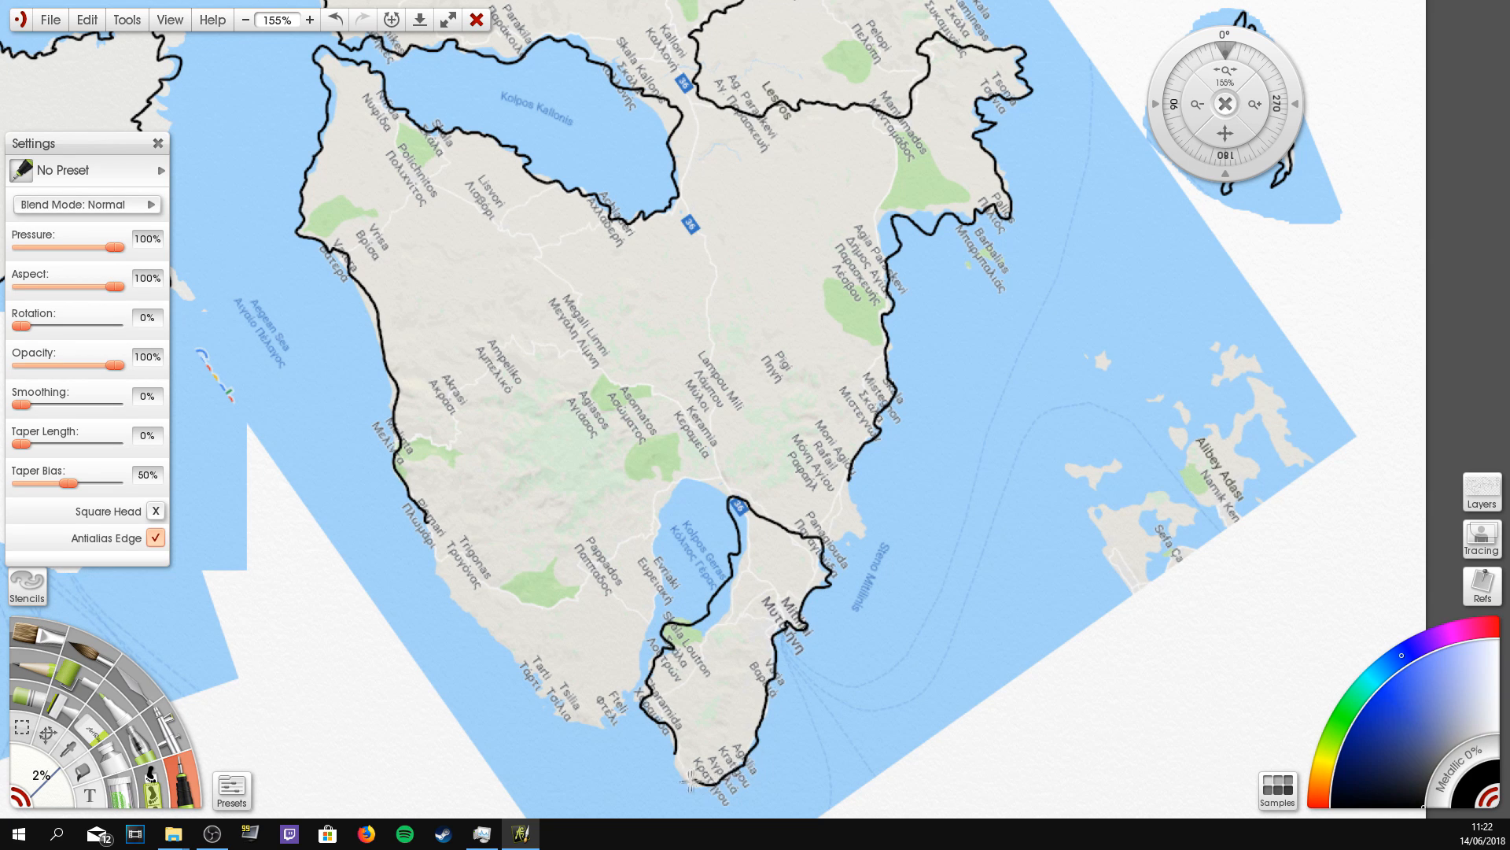
{"action": "left_click", "coordinate": [93, 730]}
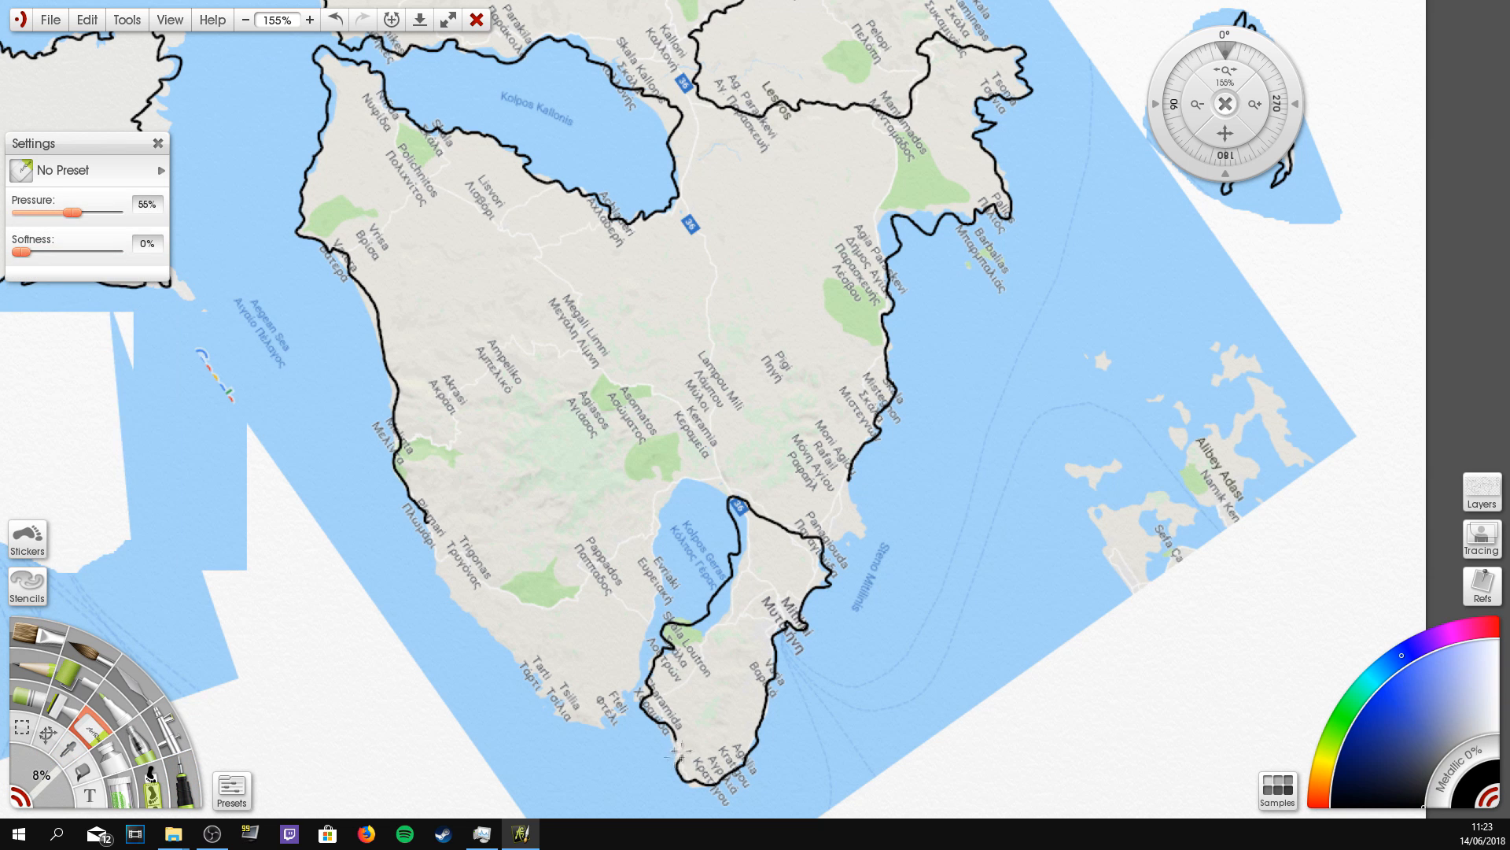
{"action": "left_click", "coordinate": [179, 785]}
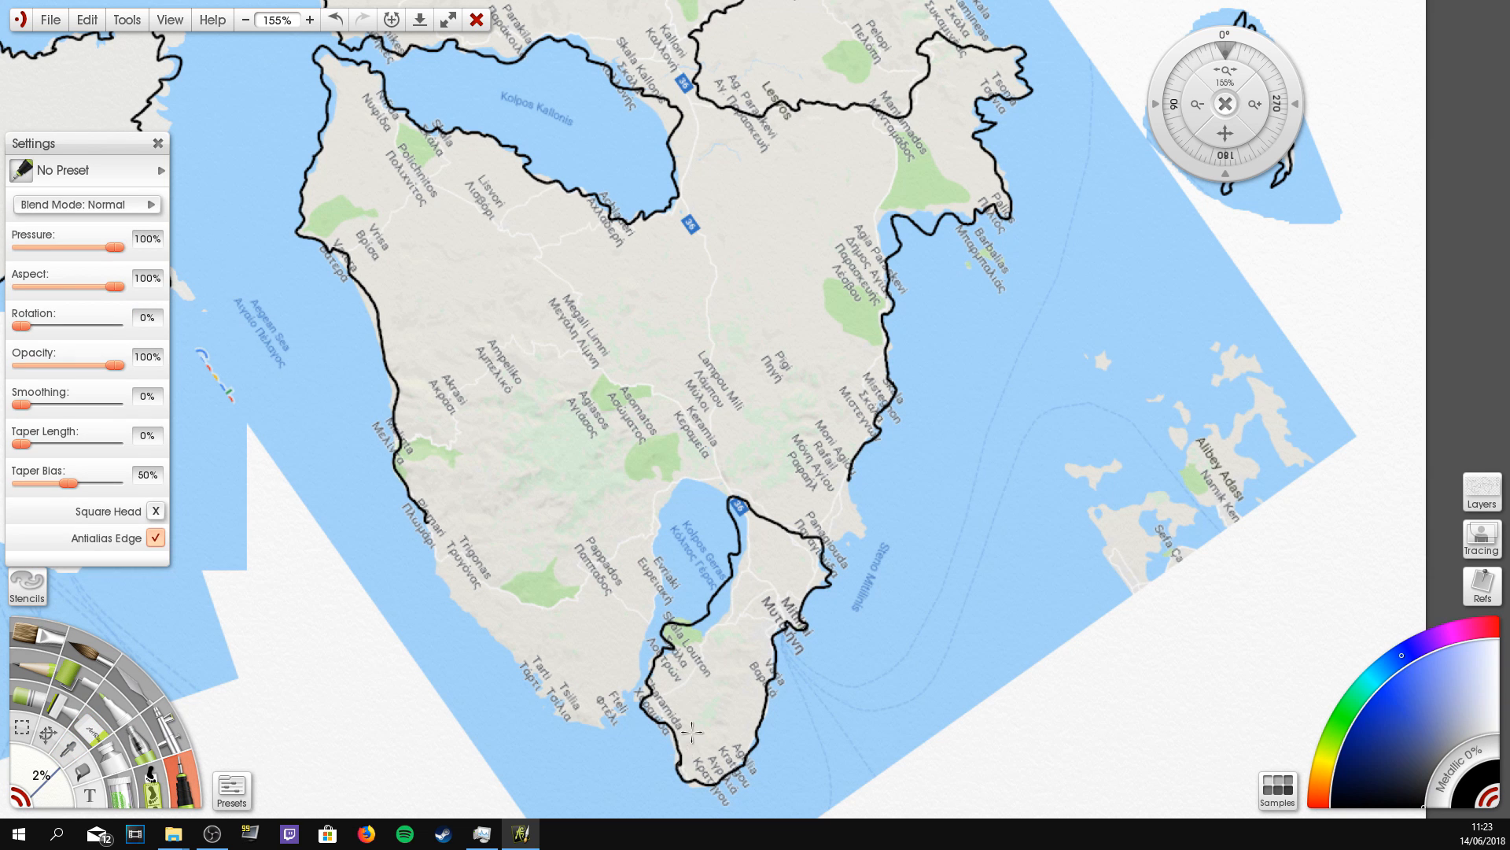
Step: Zoom in on the Mitilini peninsula and touch up the ink outline near its southern tip
{"action": "left_click_drag", "start_coordinate": [1225, 133], "coordinate": [1225, 1]}
{"action": "left_click_drag", "start_coordinate": [1226, 72], "coordinate": [1319, 65]}
{"action": "left_click_drag", "start_coordinate": [1226, 133], "coordinate": [1223, 7]}
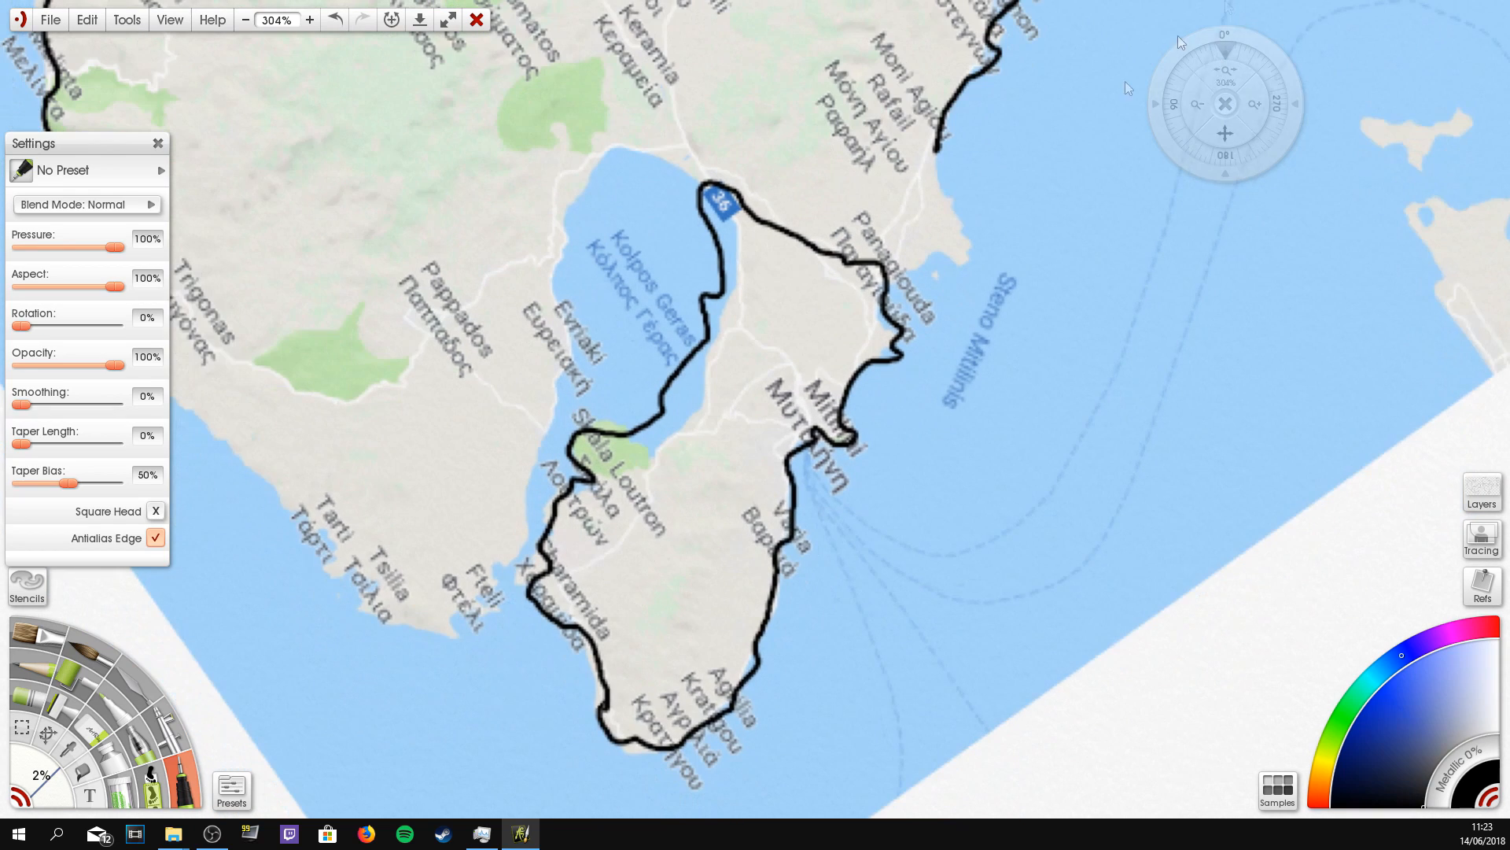
{"action": "left_click", "coordinate": [93, 729]}
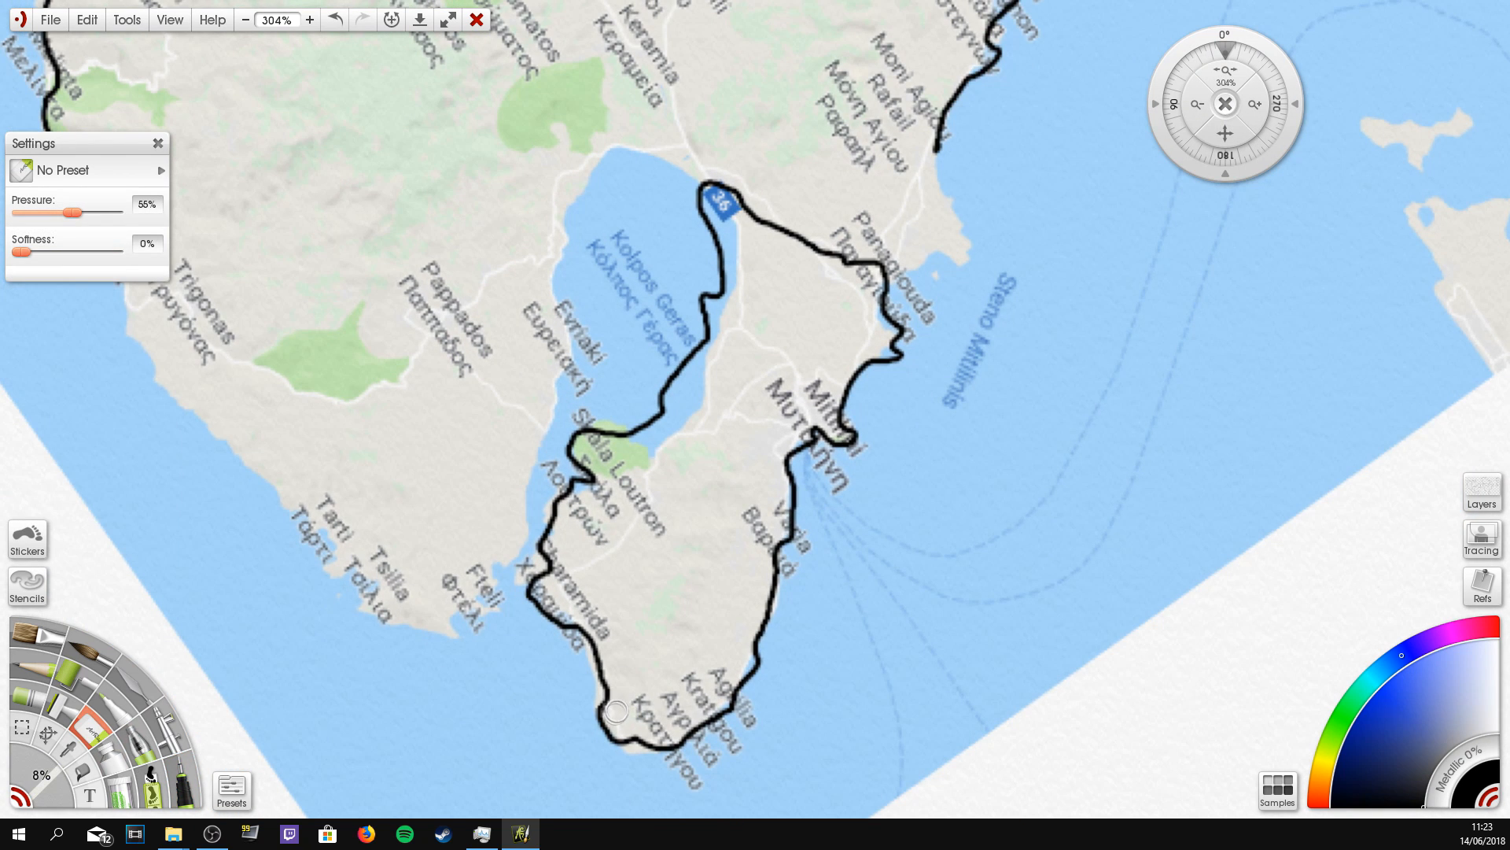
{"action": "left_click", "coordinate": [182, 784]}
{"action": "left_click_drag", "start_coordinate": [607, 697], "coordinate": [603, 713]}
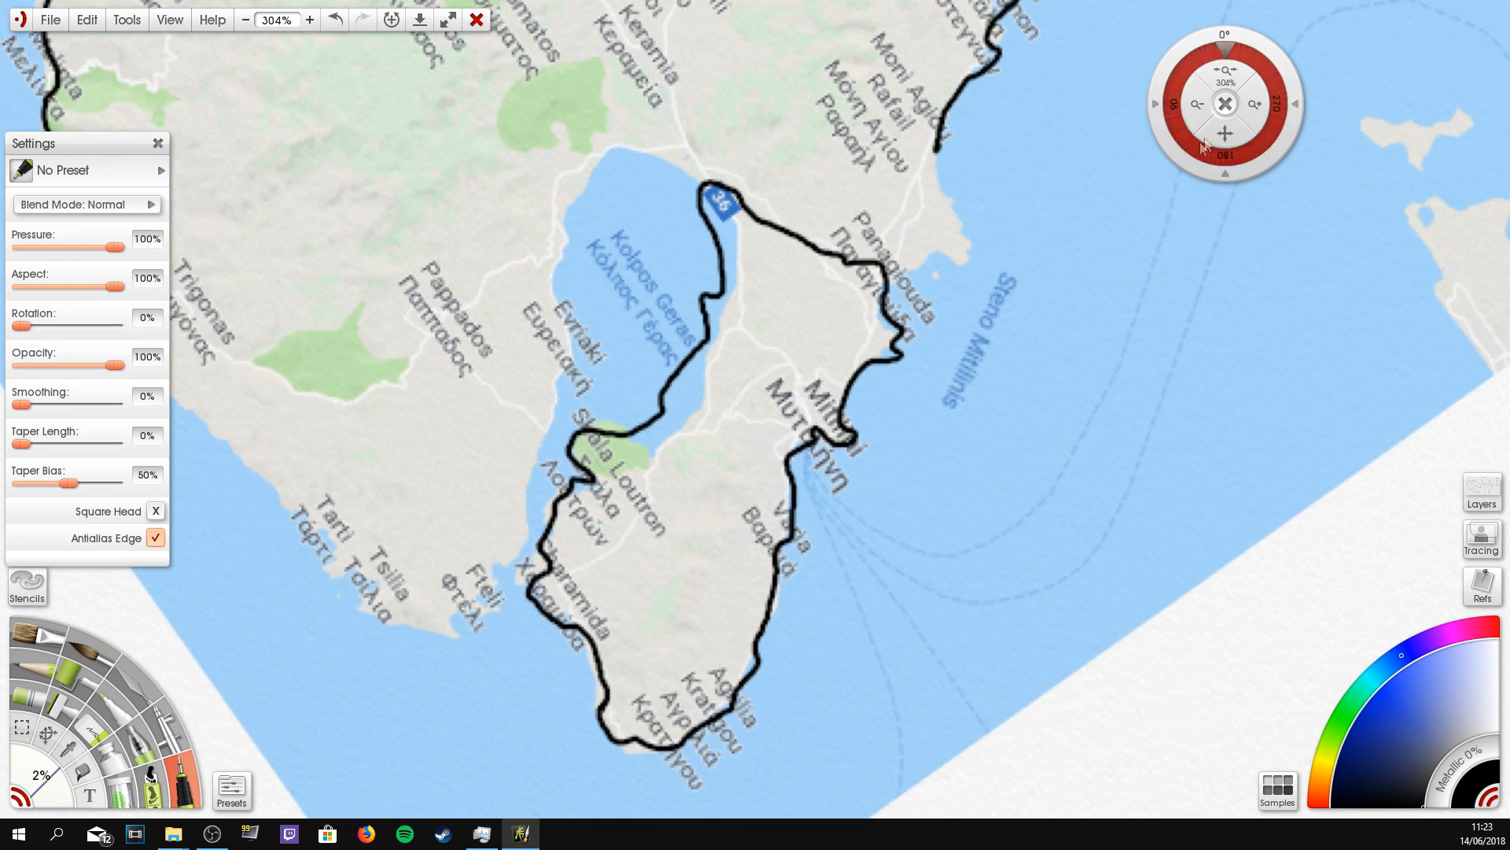
Step: Ink the northern shore of Kolpos Geras across to the Panagiouda coast, and trace the gulf's western shore towards Plomari
{"action": "left_click_drag", "start_coordinate": [1225, 133], "coordinate": [1155, 409]}
{"action": "mouse_move", "coordinate": [555, 449]}
{"action": "left_mouse_down"}
{"action": "mouse_move", "coordinate": [718, 440]}
{"action": "mouse_move", "coordinate": [889, 526]}
{"action": "mouse_move", "coordinate": [918, 523]}
{"action": "mouse_move", "coordinate": [932, 495]}
{"action": "mouse_move", "coordinate": [905, 416]}
{"action": "left_mouse_up"}
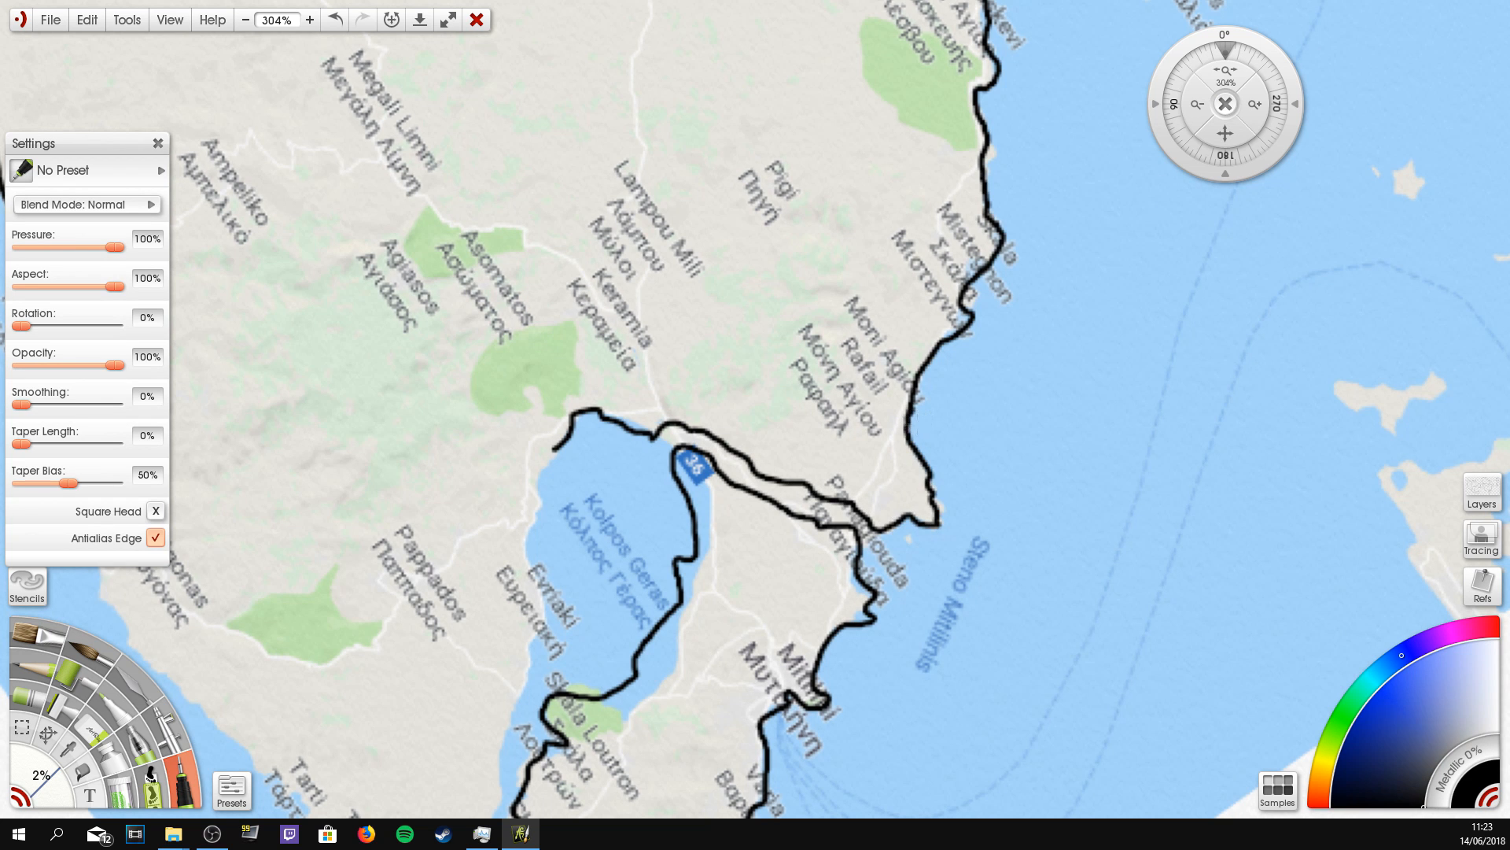
{"action": "left_click_drag", "start_coordinate": [1224, 133], "coordinate": [1400, 7]}
{"action": "mouse_move", "coordinate": [763, 189]}
{"action": "left_mouse_down"}
{"action": "mouse_move", "coordinate": [739, 275]}
{"action": "mouse_move", "coordinate": [748, 376]}
{"action": "mouse_move", "coordinate": [693, 564]}
{"action": "mouse_move", "coordinate": [643, 589]}
{"action": "mouse_move", "coordinate": [639, 633]}
{"action": "mouse_move", "coordinate": [541, 604]}
{"action": "mouse_move", "coordinate": [552, 582]}
{"action": "mouse_move", "coordinate": [513, 560]}
{"action": "mouse_move", "coordinate": [541, 503]}
{"action": "mouse_move", "coordinate": [461, 505]}
{"action": "mouse_move", "coordinate": [322, 380]}
{"action": "mouse_move", "coordinate": [294, 234]}
{"action": "left_mouse_up"}
Step: Zoom out to the whole map and hide the base map layer so only the ink outlines show
{"action": "left_click_drag", "start_coordinate": [1225, 73], "coordinate": [1035, 96]}
{"action": "left_click_drag", "start_coordinate": [1225, 135], "coordinate": [1306, 175]}
{"action": "left_click", "coordinate": [1482, 492]}
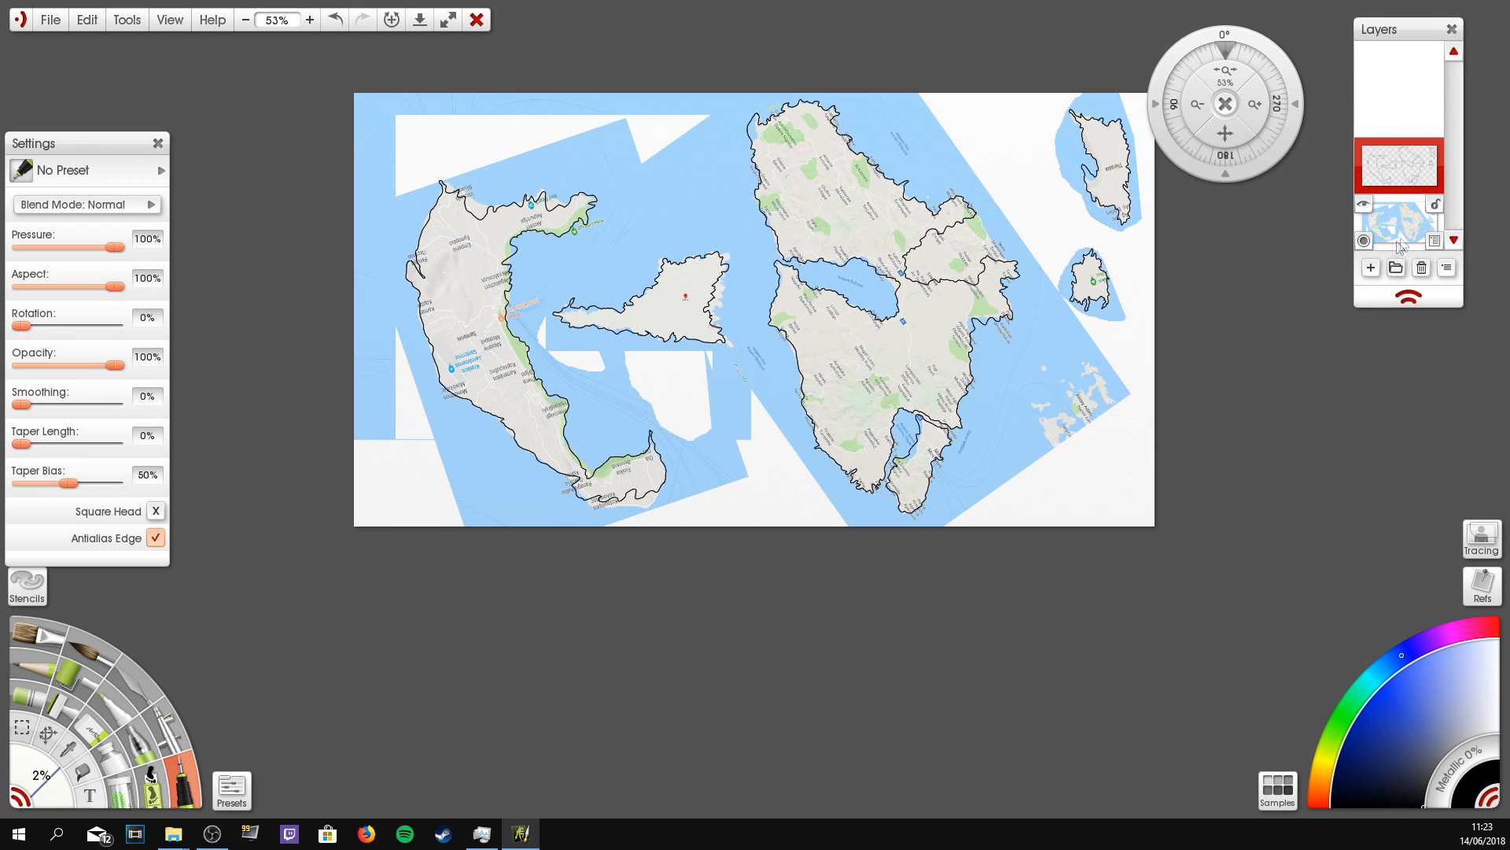
{"action": "left_click", "coordinate": [1363, 203]}
{"action": "left_click_drag", "start_coordinate": [1234, 127], "coordinate": [1207, 121]}
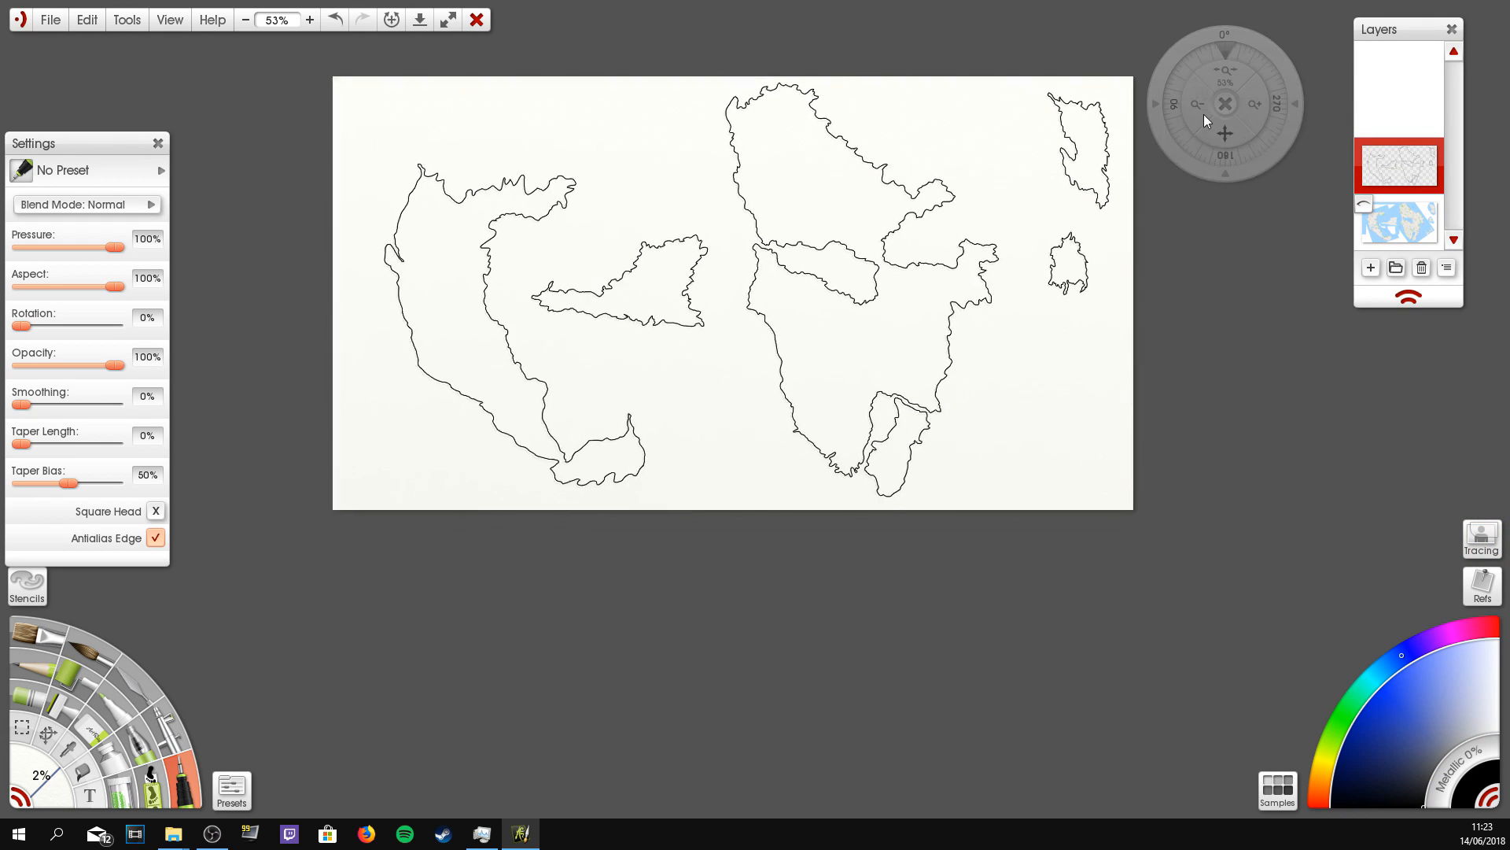
Step: Lasso the outline of the northeastern island with the freehand selection and move it onto its own layer
{"action": "left_click", "coordinate": [22, 725]}
{"action": "mouse_move", "coordinate": [1105, 89]}
{"action": "left_mouse_down"}
{"action": "mouse_move", "coordinate": [1042, 88]}
{"action": "mouse_move", "coordinate": [1105, 218]}
{"action": "mouse_move", "coordinate": [1097, 93]}
{"action": "left_mouse_up"}
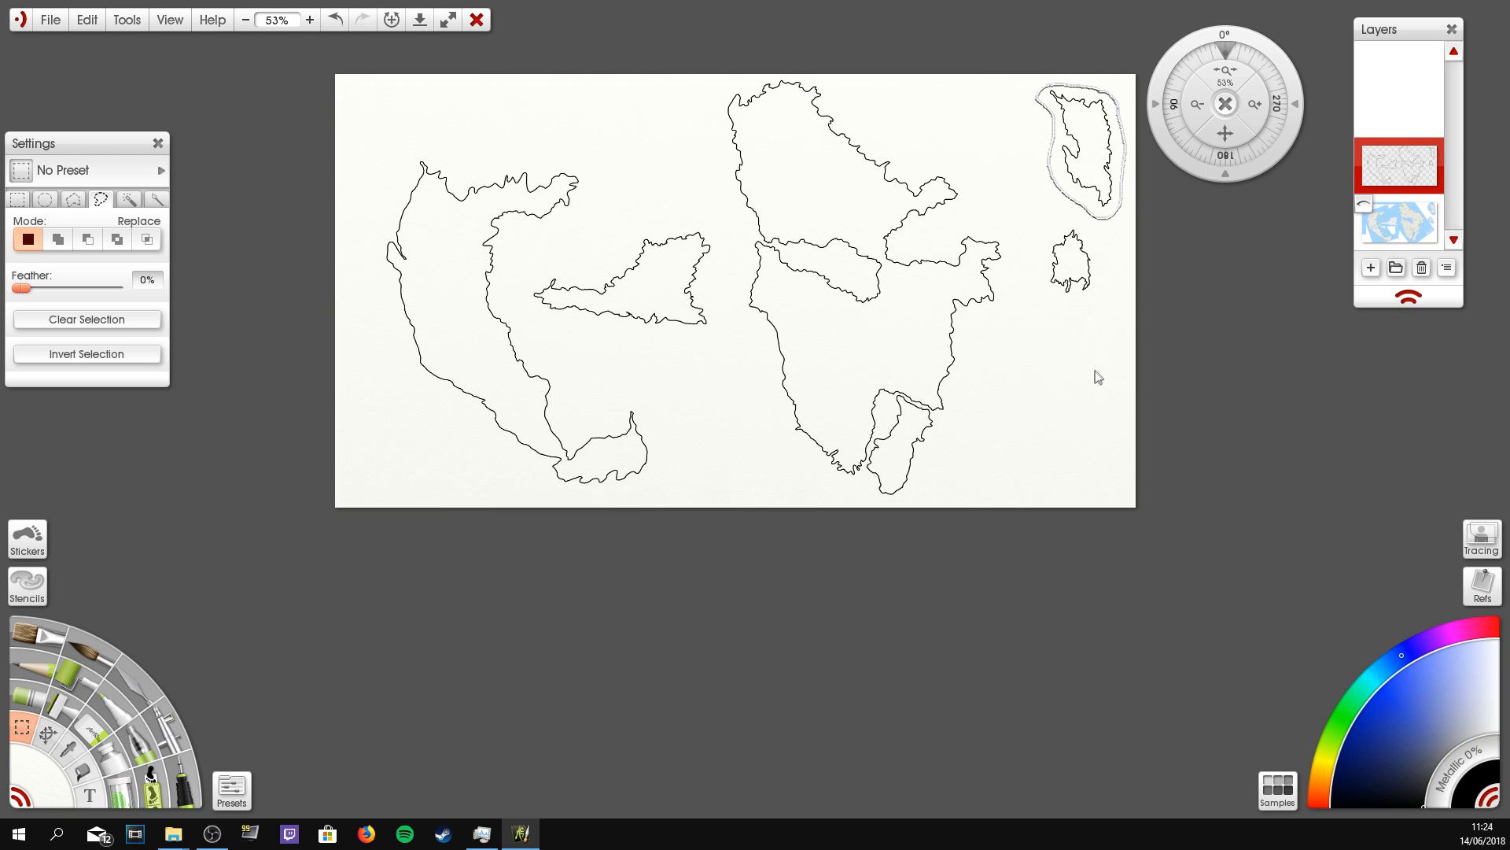
{"action": "key", "text": "ctrl+c"}
{"action": "key", "text": "ctrl+v"}
Step: Lasso the small island south of the northeastern one and try to copy it onto a separate layer
{"action": "mouse_move", "coordinate": [1093, 236]}
{"action": "left_mouse_down"}
{"action": "mouse_move", "coordinate": [1049, 291]}
{"action": "mouse_move", "coordinate": [1089, 226]}
{"action": "left_mouse_up"}
{"action": "key", "text": "ctrl+c"}
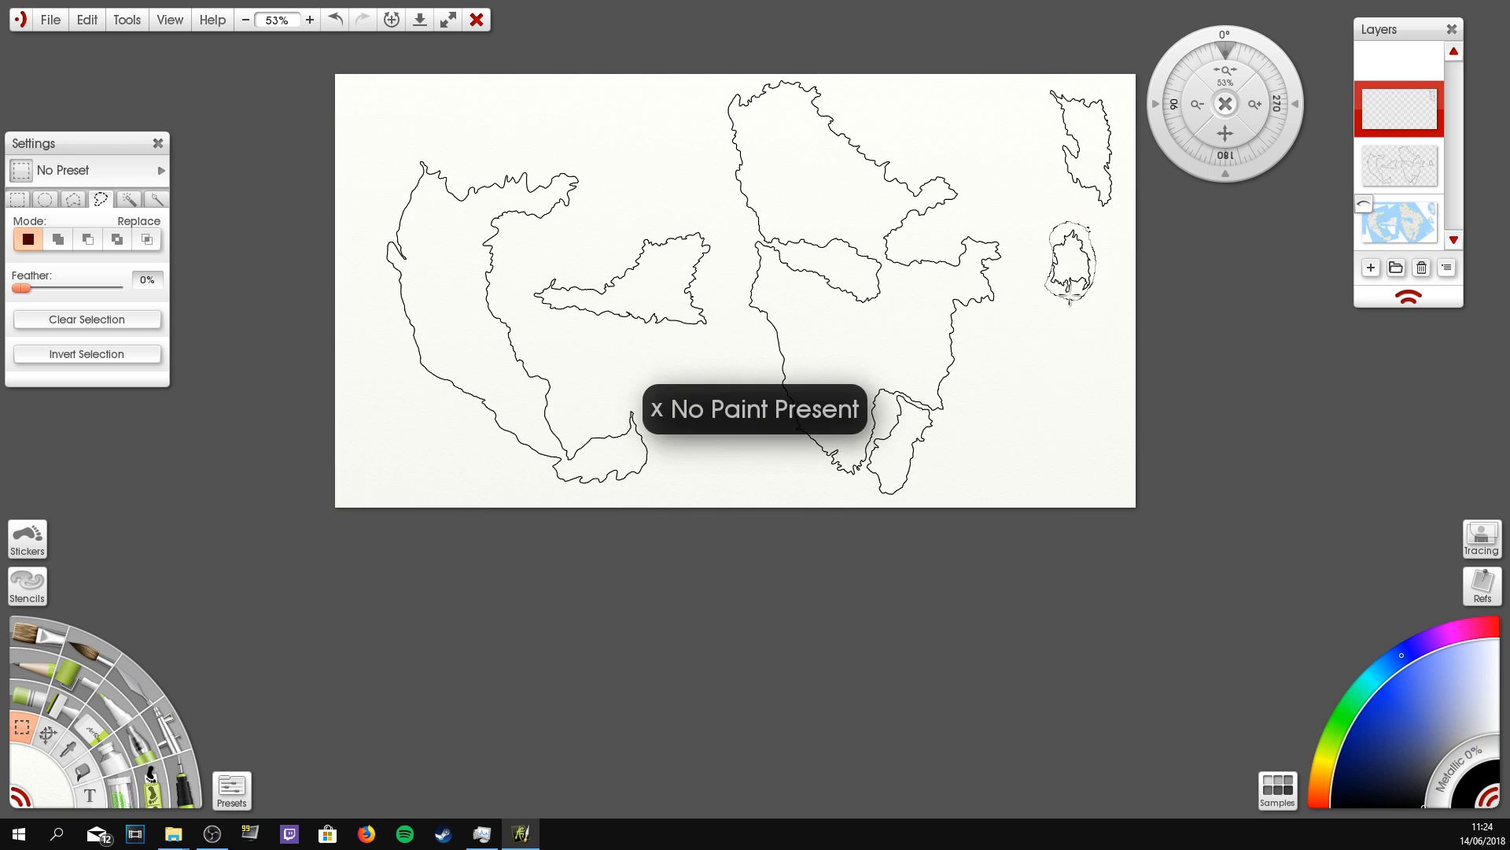
{"action": "key", "text": "ctrl+t"}
{"action": "key", "text": "Return"}
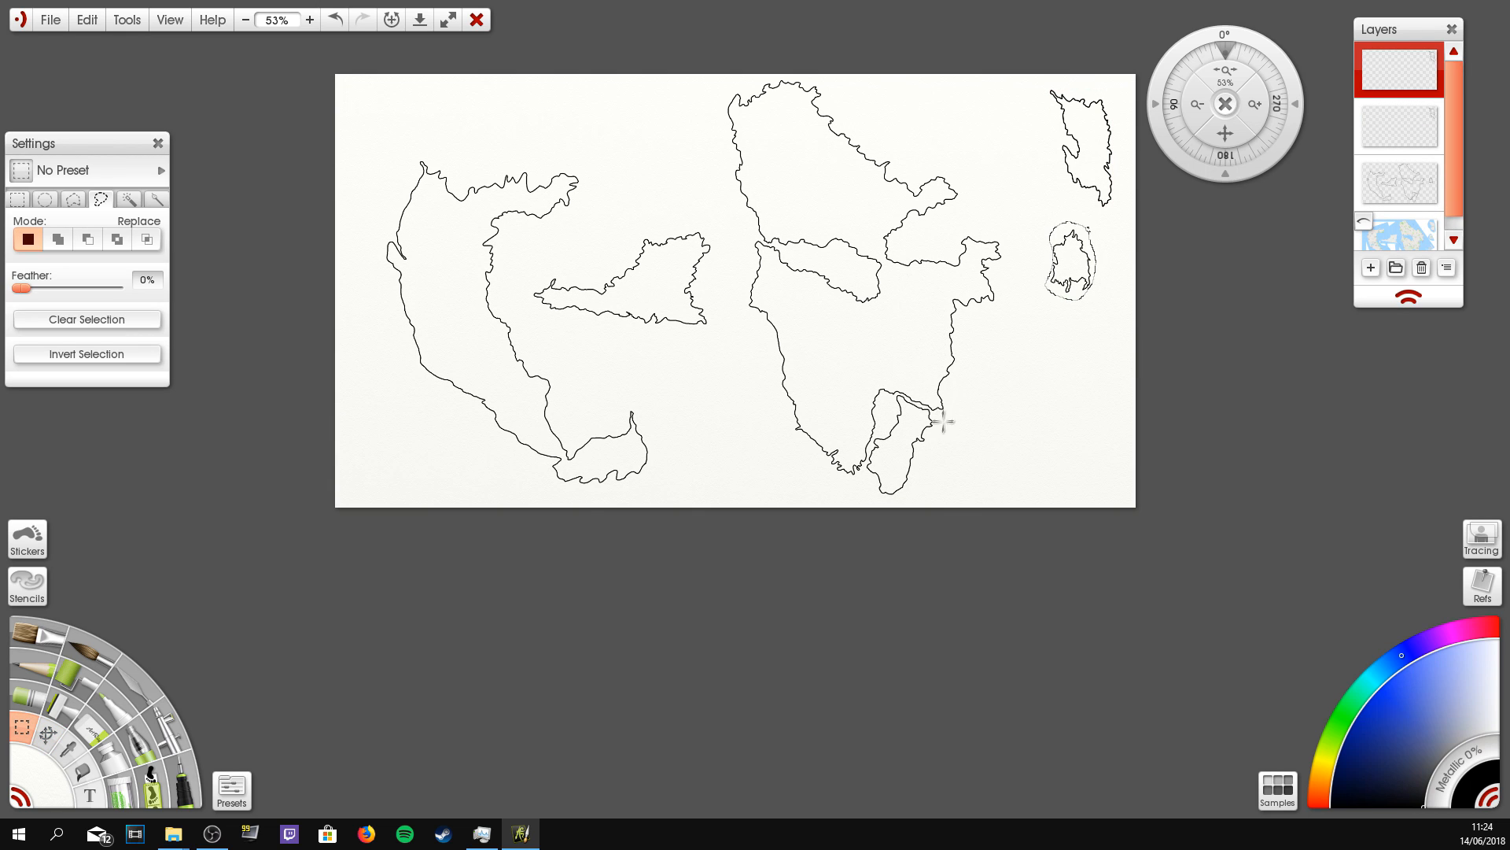
Step: Lasso the central triangular island on the ink outline layer and move it onto its own layer
{"action": "mouse_move", "coordinate": [711, 285]}
{"action": "left_mouse_down"}
{"action": "mouse_move", "coordinate": [630, 247]}
{"action": "mouse_move", "coordinate": [529, 290]}
{"action": "mouse_move", "coordinate": [639, 342]}
{"action": "mouse_move", "coordinate": [704, 288]}
{"action": "left_mouse_up"}
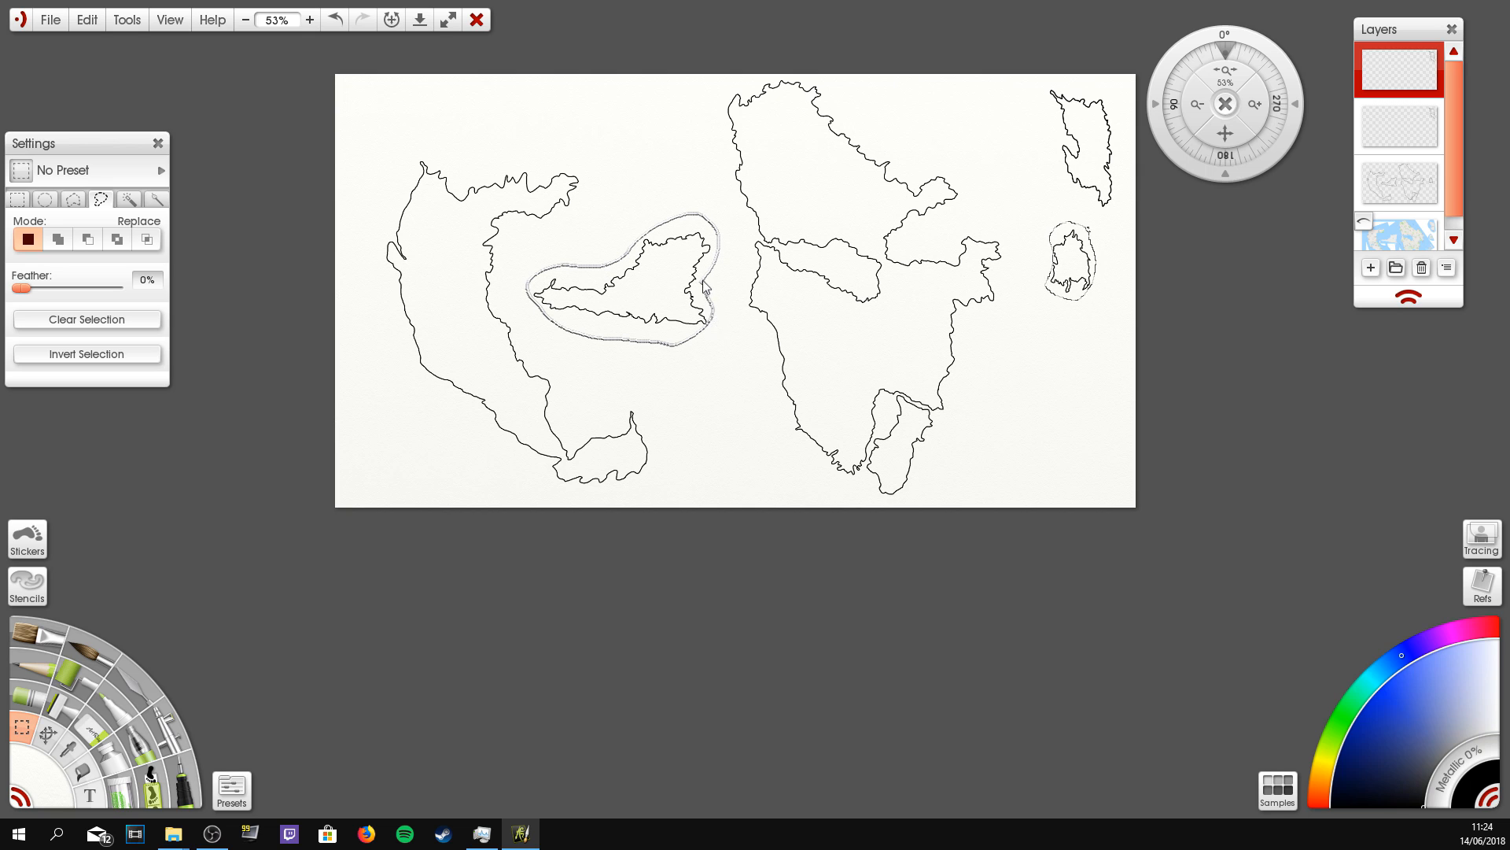
{"action": "key", "text": "ctrl+t"}
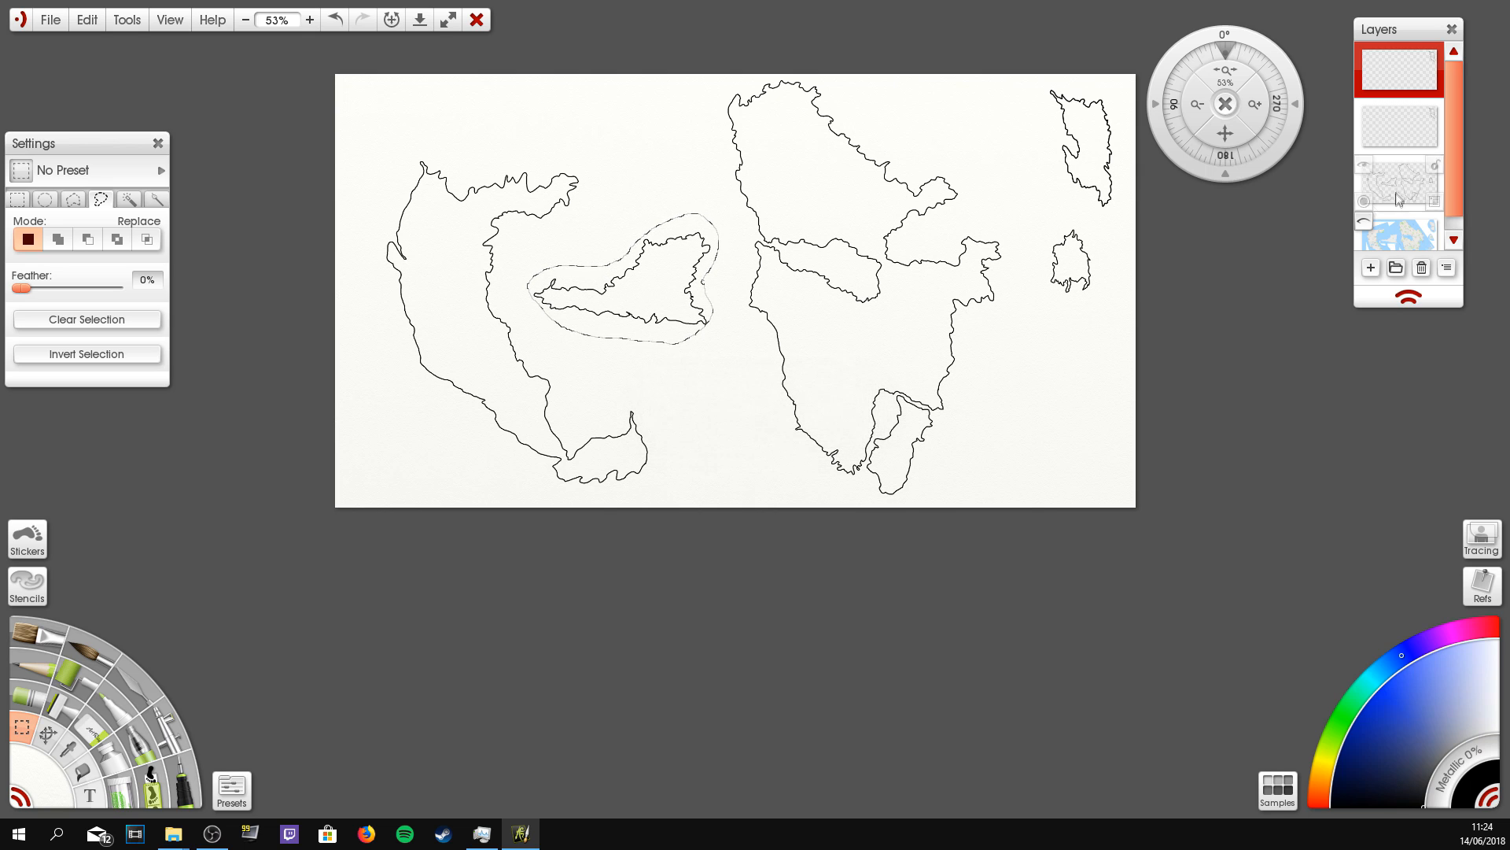
{"action": "key", "text": "ctrl+t"}
{"action": "key", "text": "Return"}
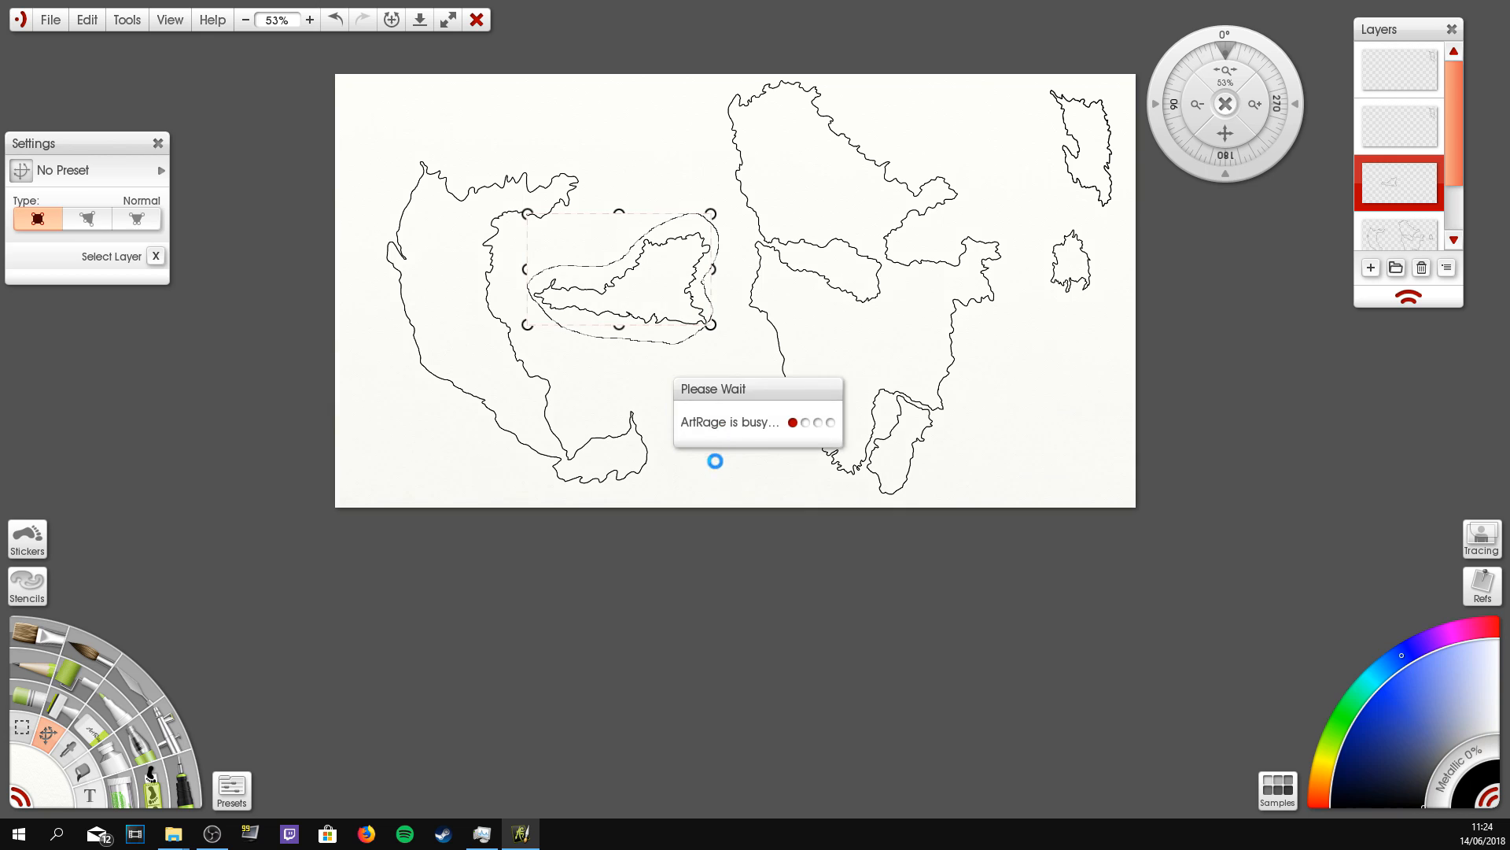
{"action": "mouse_move", "coordinate": [569, 163]}
{"action": "left_mouse_down"}
{"action": "mouse_move", "coordinate": [519, 230]}
{"action": "mouse_move", "coordinate": [540, 348]}
{"action": "mouse_move", "coordinate": [666, 443]}
{"action": "mouse_move", "coordinate": [394, 202]}
{"action": "mouse_move", "coordinate": [399, 360]}
{"action": "mouse_move", "coordinate": [507, 476]}
{"action": "mouse_move", "coordinate": [631, 489]}
{"action": "mouse_move", "coordinate": [660, 445]}
{"action": "mouse_move", "coordinate": [641, 393]}
{"action": "mouse_move", "coordinate": [549, 339]}
{"action": "mouse_move", "coordinate": [529, 251]}
{"action": "mouse_move", "coordinate": [594, 178]}
{"action": "mouse_move", "coordinate": [517, 149]}
{"action": "mouse_move", "coordinate": [579, 185]}
{"action": "left_mouse_up"}
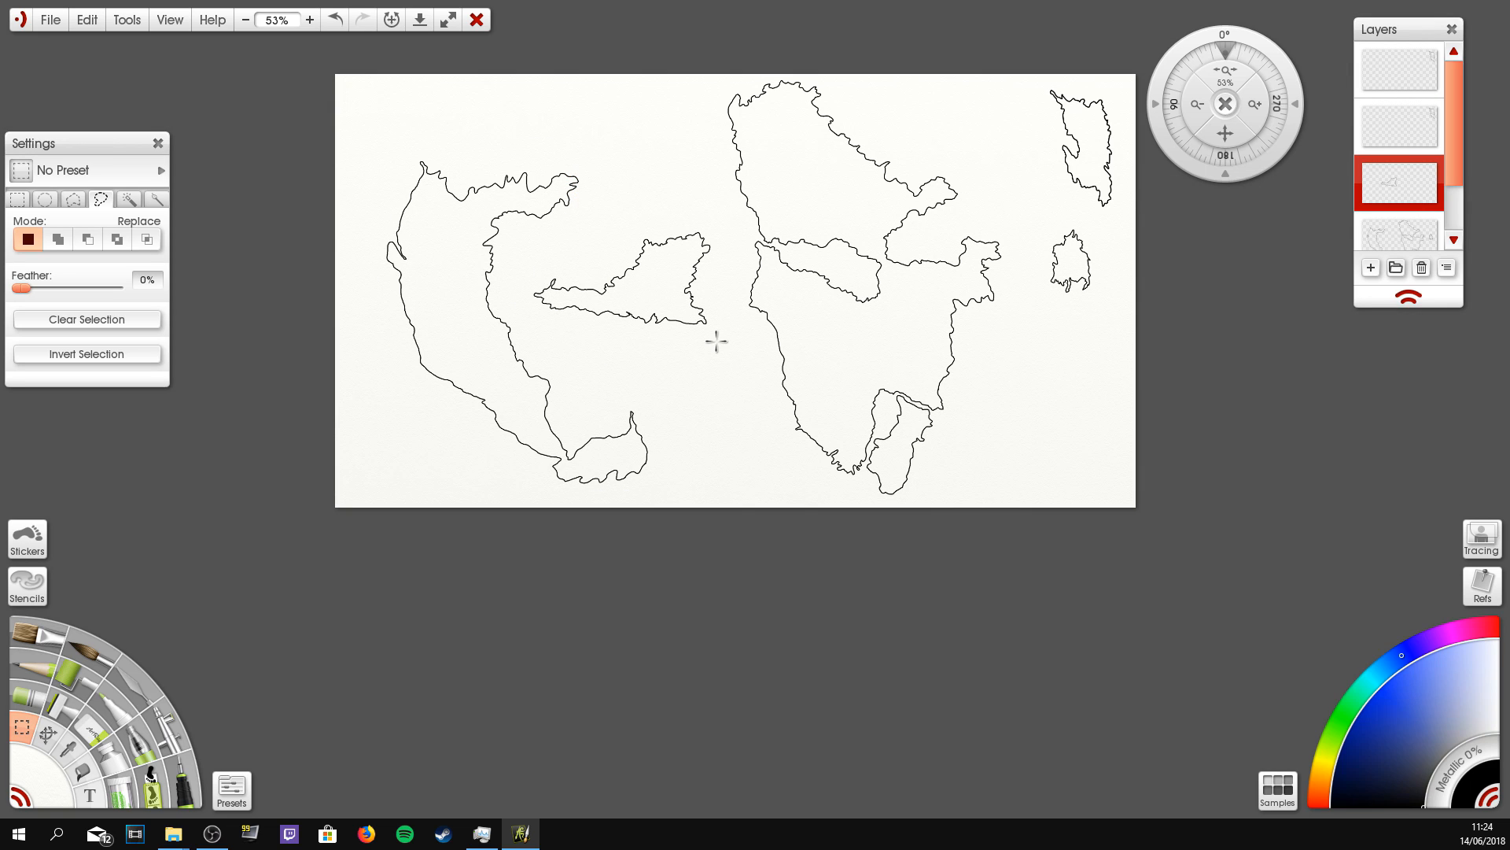
{"action": "mouse_move", "coordinate": [567, 154]}
{"action": "left_mouse_down"}
{"action": "mouse_move", "coordinate": [450, 139]}
{"action": "mouse_move", "coordinate": [398, 178]}
{"action": "mouse_move", "coordinate": [371, 262]}
{"action": "mouse_move", "coordinate": [421, 410]}
{"action": "mouse_move", "coordinate": [576, 490]}
{"action": "mouse_move", "coordinate": [637, 393]}
{"action": "mouse_move", "coordinate": [561, 397]}
{"action": "mouse_move", "coordinate": [523, 238]}
{"action": "left_mouse_up"}
{"action": "left_click_drag", "start_coordinate": [575, 154], "coordinate": [582, 158]}
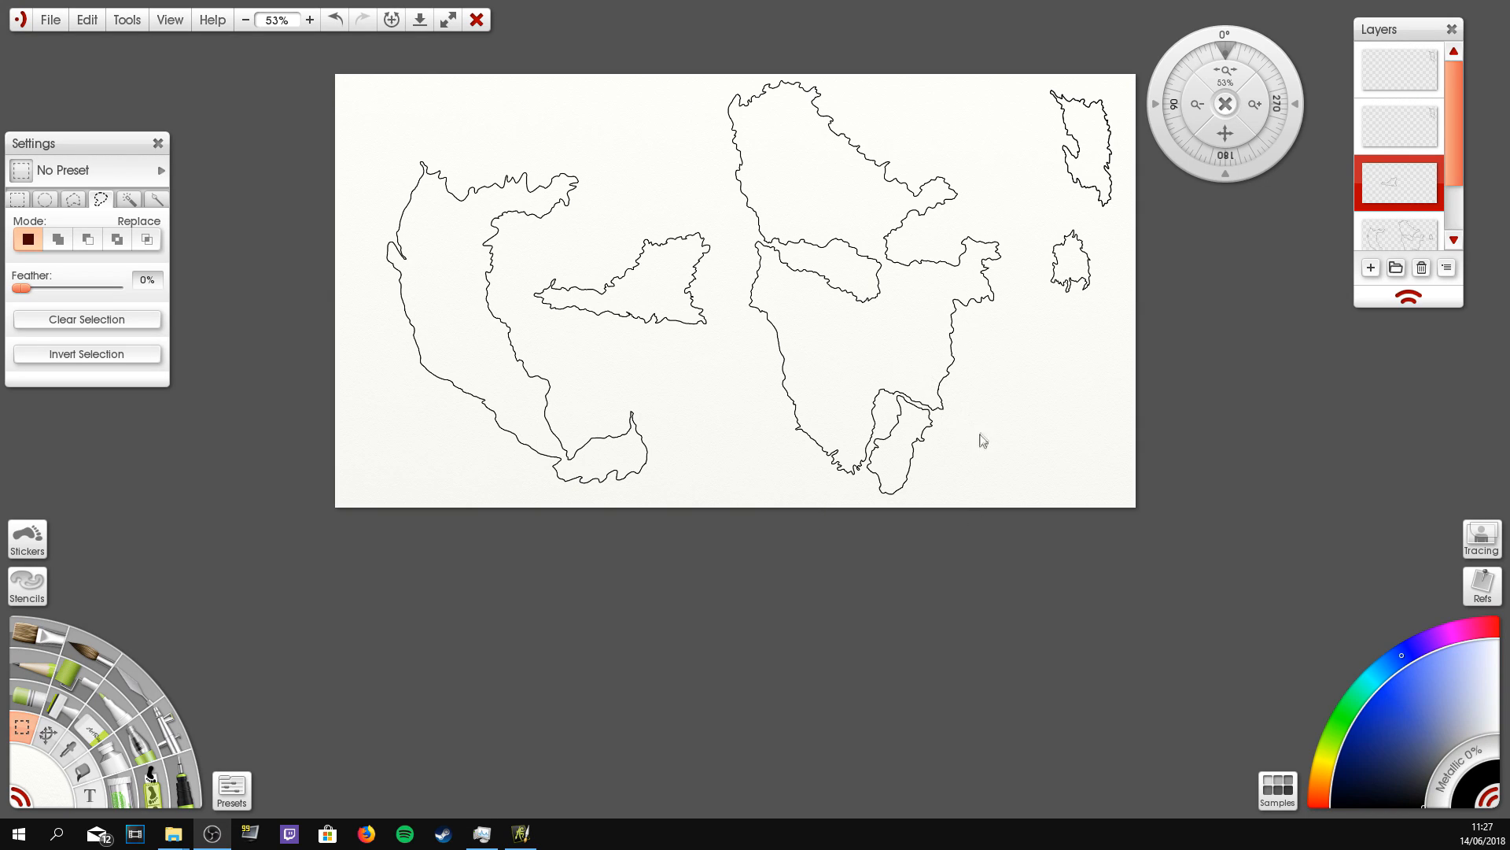
{"action": "left_click", "coordinate": [100, 711]}
{"action": "mouse_move", "coordinate": [519, 236]}
{"action": "left_mouse_down"}
{"action": "mouse_move", "coordinate": [577, 161]}
{"action": "mouse_move", "coordinate": [406, 160]}
{"action": "mouse_move", "coordinate": [373, 232]}
{"action": "mouse_move", "coordinate": [390, 321]}
{"action": "mouse_move", "coordinate": [454, 424]}
{"action": "mouse_move", "coordinate": [508, 463]}
{"action": "mouse_move", "coordinate": [559, 490]}
{"action": "mouse_move", "coordinate": [650, 482]}
{"action": "mouse_move", "coordinate": [572, 398]}
{"action": "left_mouse_up"}
{"action": "left_click_drag", "start_coordinate": [518, 319], "coordinate": [515, 295]}
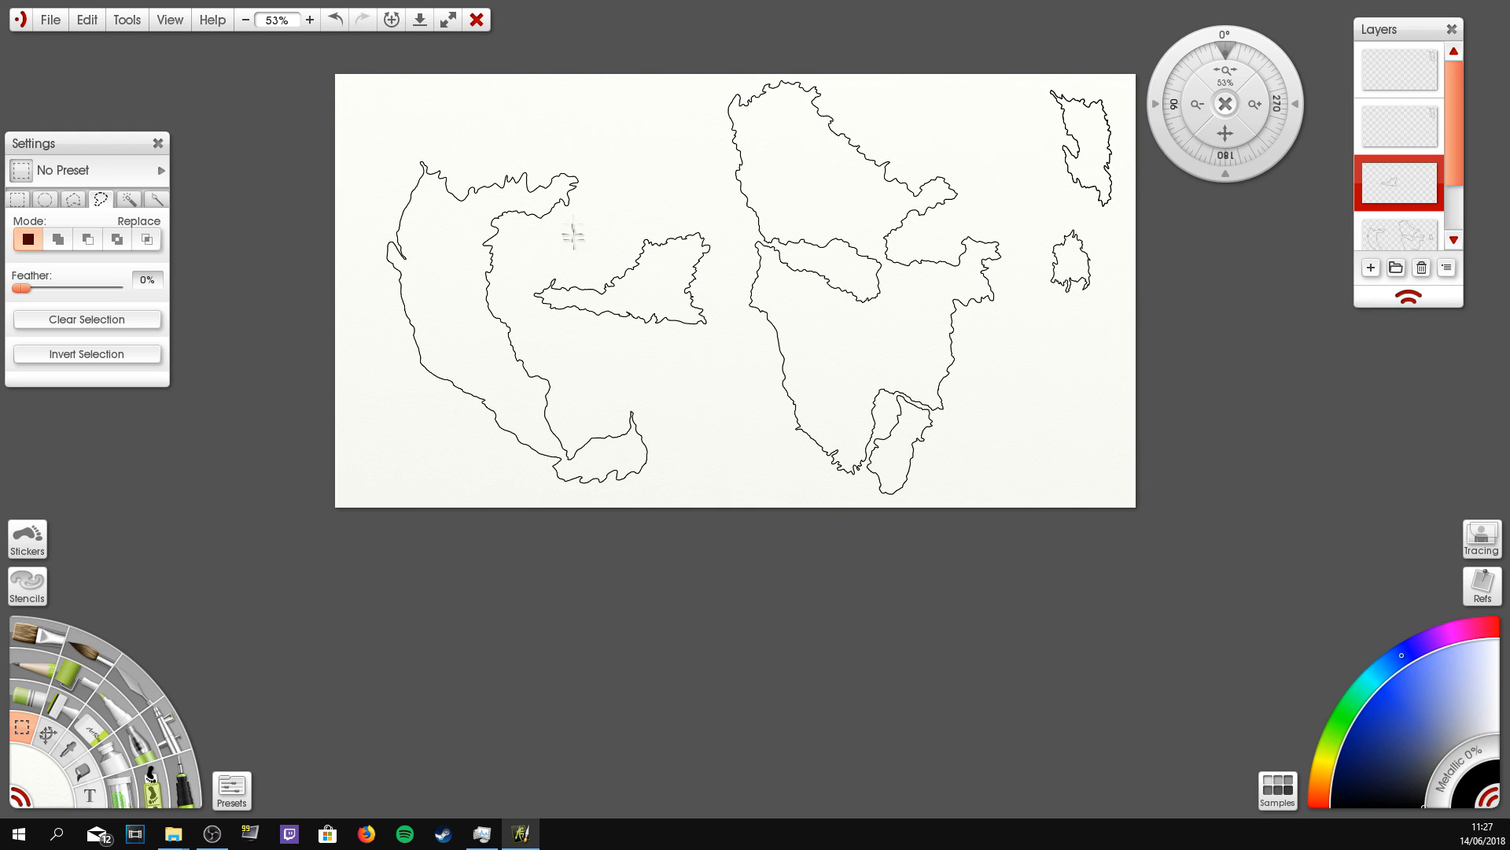
Step: Lasso the western crescent island on the main outline layer, cut it out and paste it onto its own layer
{"action": "left_click", "coordinate": [1400, 232]}
{"action": "mouse_move", "coordinate": [554, 150]}
{"action": "left_mouse_down"}
{"action": "mouse_move", "coordinate": [541, 245]}
{"action": "mouse_move", "coordinate": [659, 407]}
{"action": "mouse_move", "coordinate": [530, 489]}
{"action": "mouse_move", "coordinate": [369, 217]}
{"action": "mouse_move", "coordinate": [566, 151]}
{"action": "left_mouse_up"}
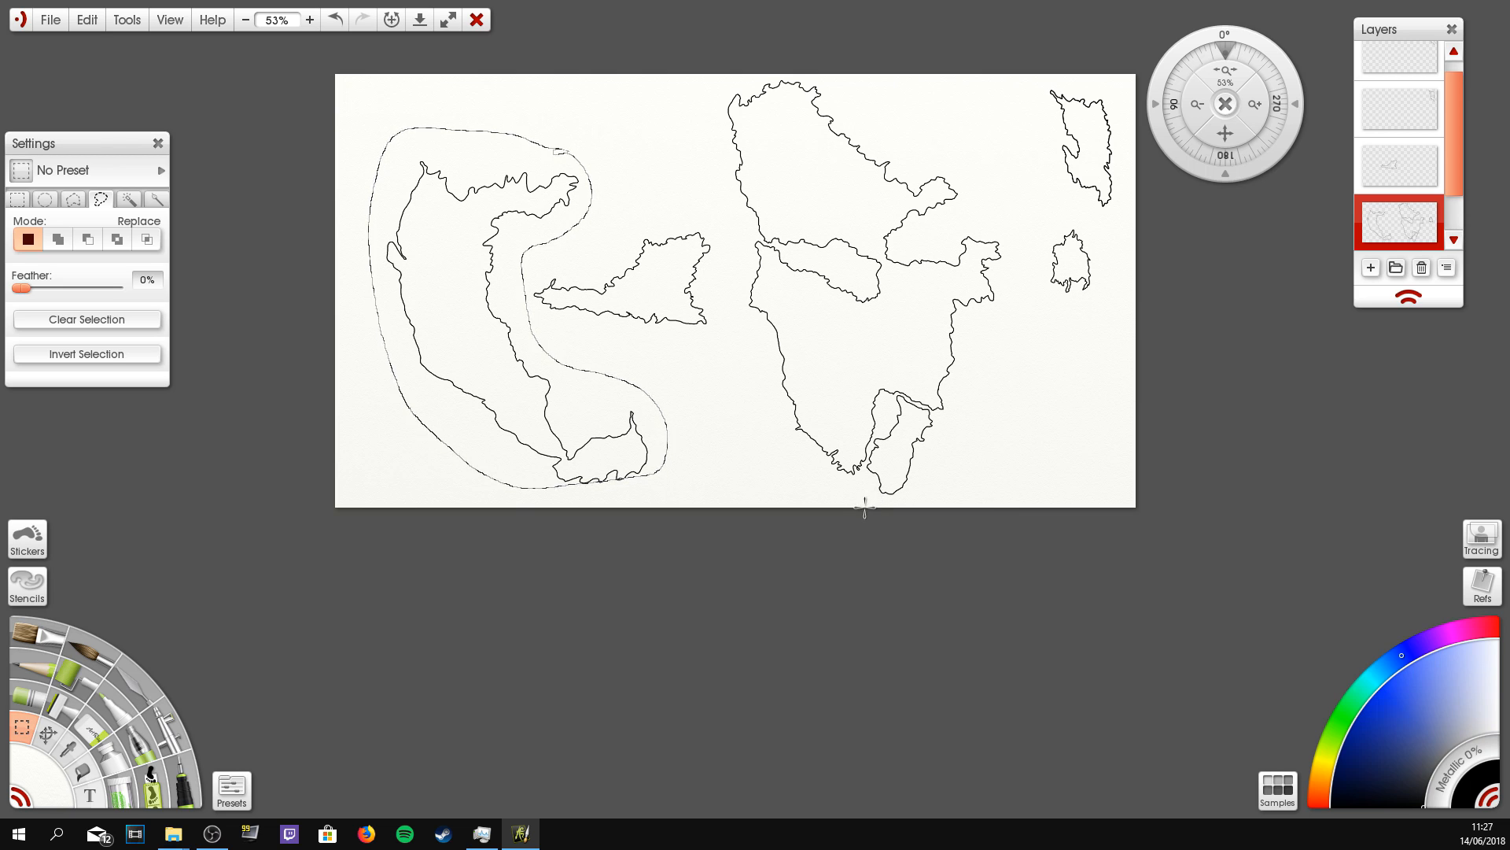
{"action": "mouse_move", "coordinate": [555, 252]}
{"action": "left_mouse_down"}
{"action": "mouse_move", "coordinate": [515, 494]}
{"action": "mouse_move", "coordinate": [523, 124]}
{"action": "mouse_move", "coordinate": [556, 254]}
{"action": "left_mouse_up"}
{"action": "key", "text": "ctrl+t"}
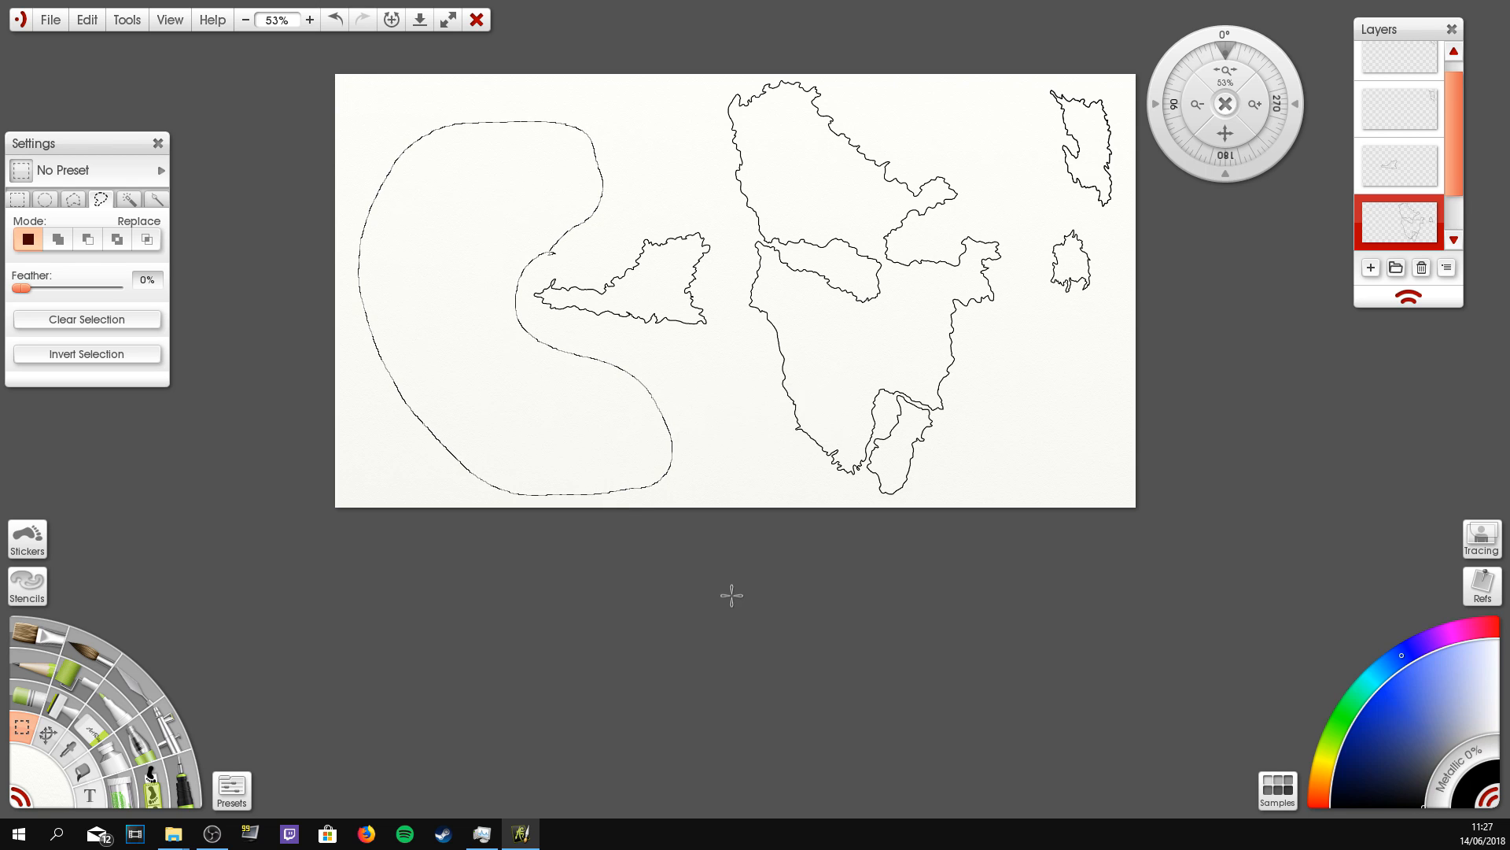
{"action": "key", "text": "Return"}
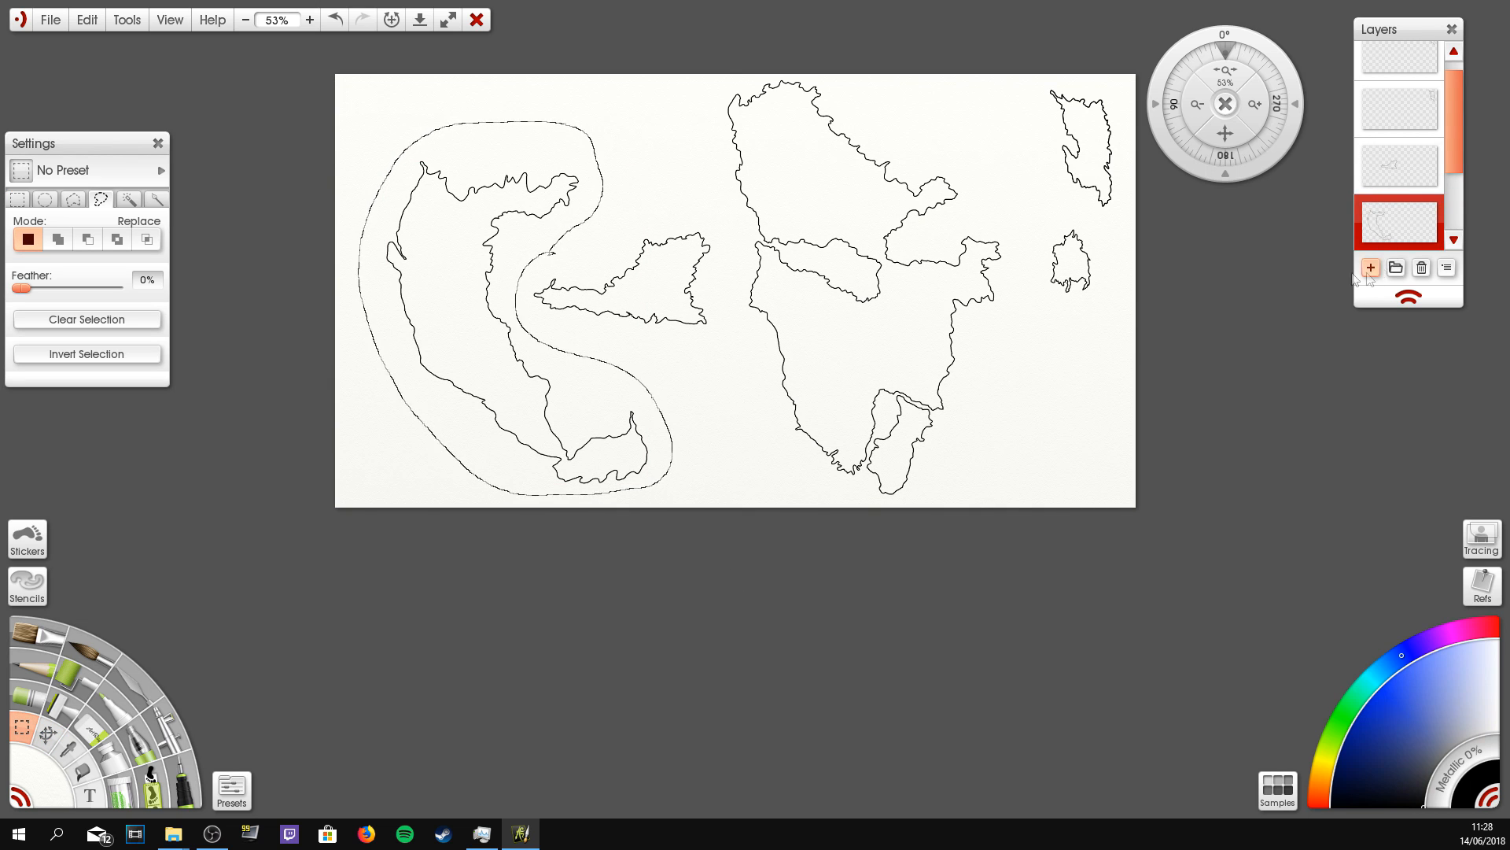
Step: Select the whole crescent island layer, shift the island northeast and rotate it slightly clockwise
{"action": "left_click", "coordinate": [28, 204]}
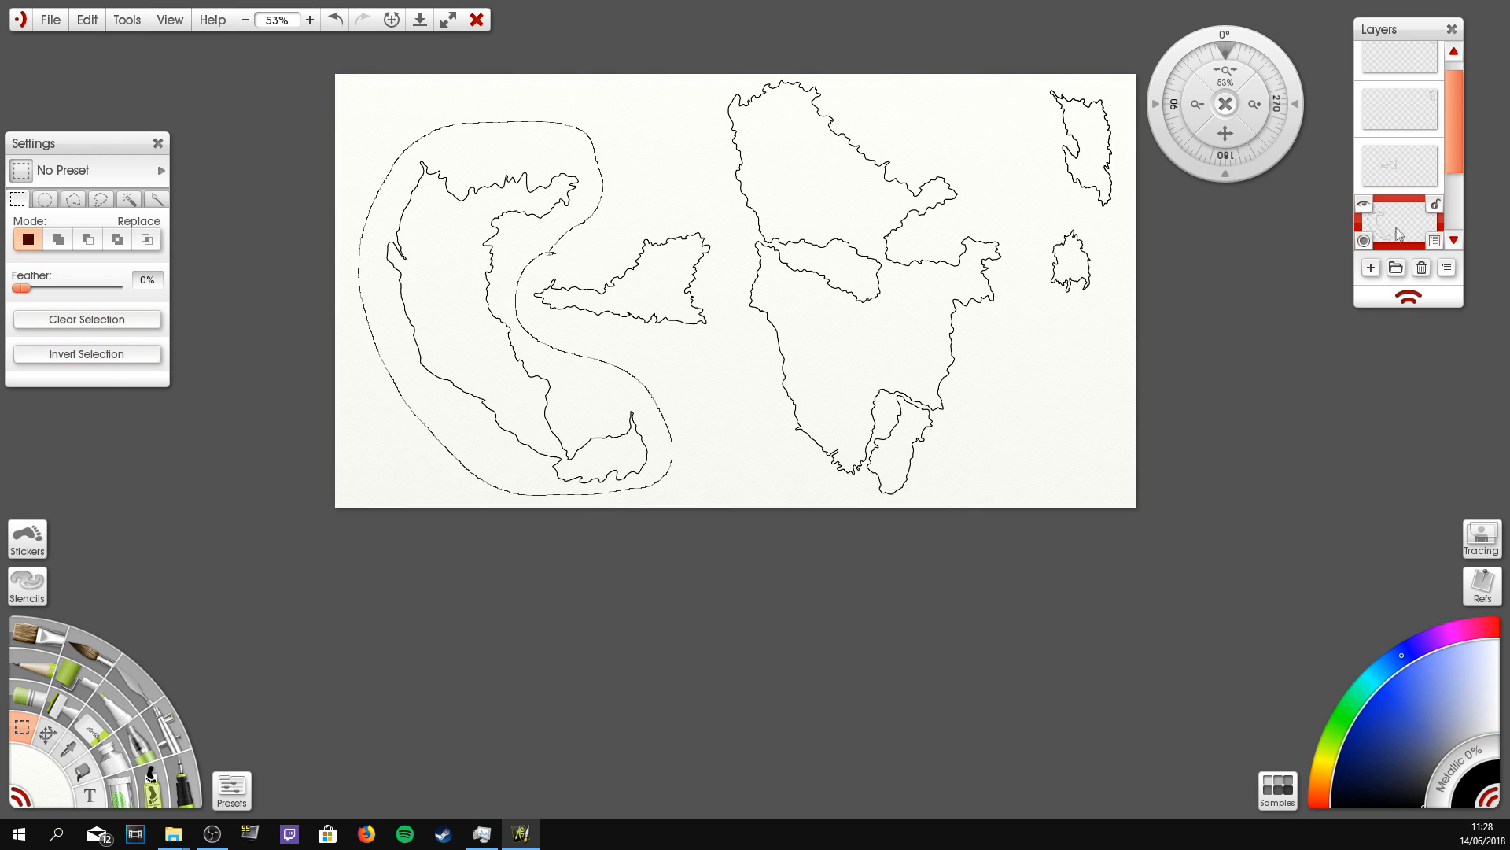
{"action": "key", "text": "ctrl+a"}
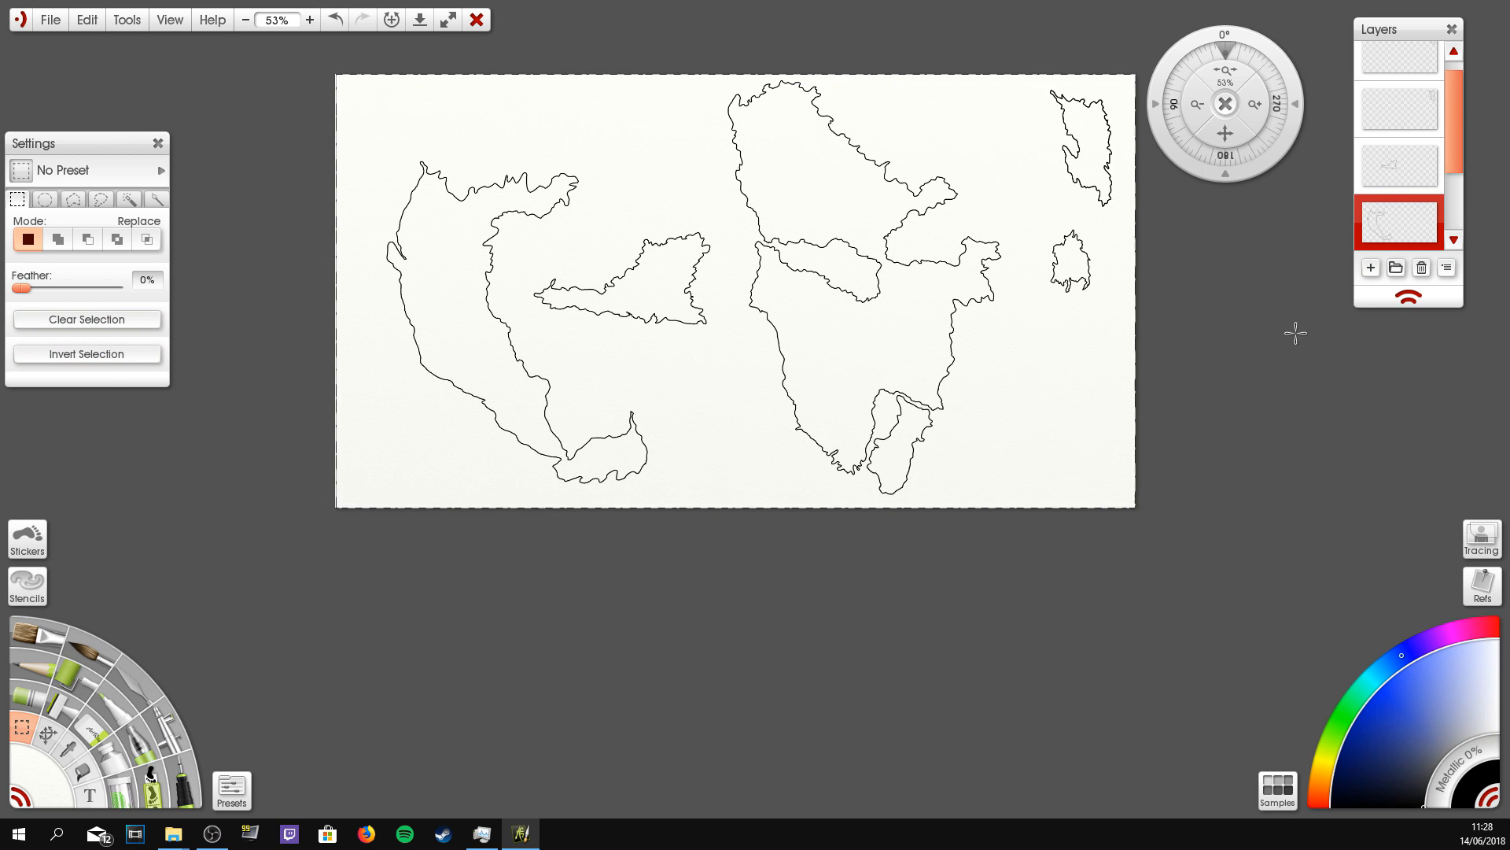
{"action": "key", "text": "ctrl+t"}
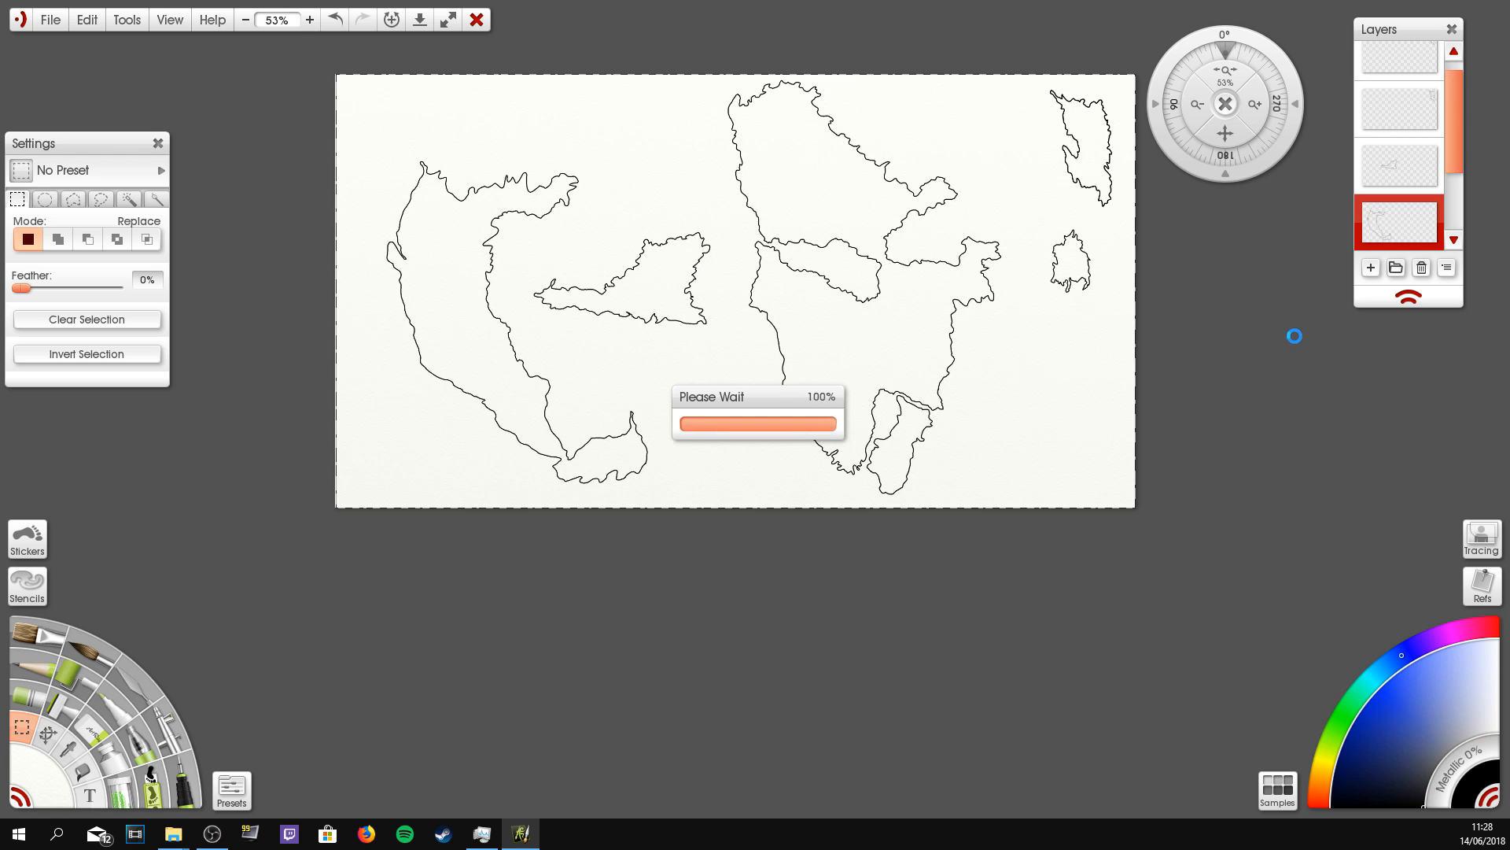
{"action": "left_click_drag", "start_coordinate": [551, 330], "coordinate": [675, 261]}
{"action": "left_click_drag", "start_coordinate": [783, 419], "coordinate": [739, 442]}
{"action": "key", "text": "Return"}
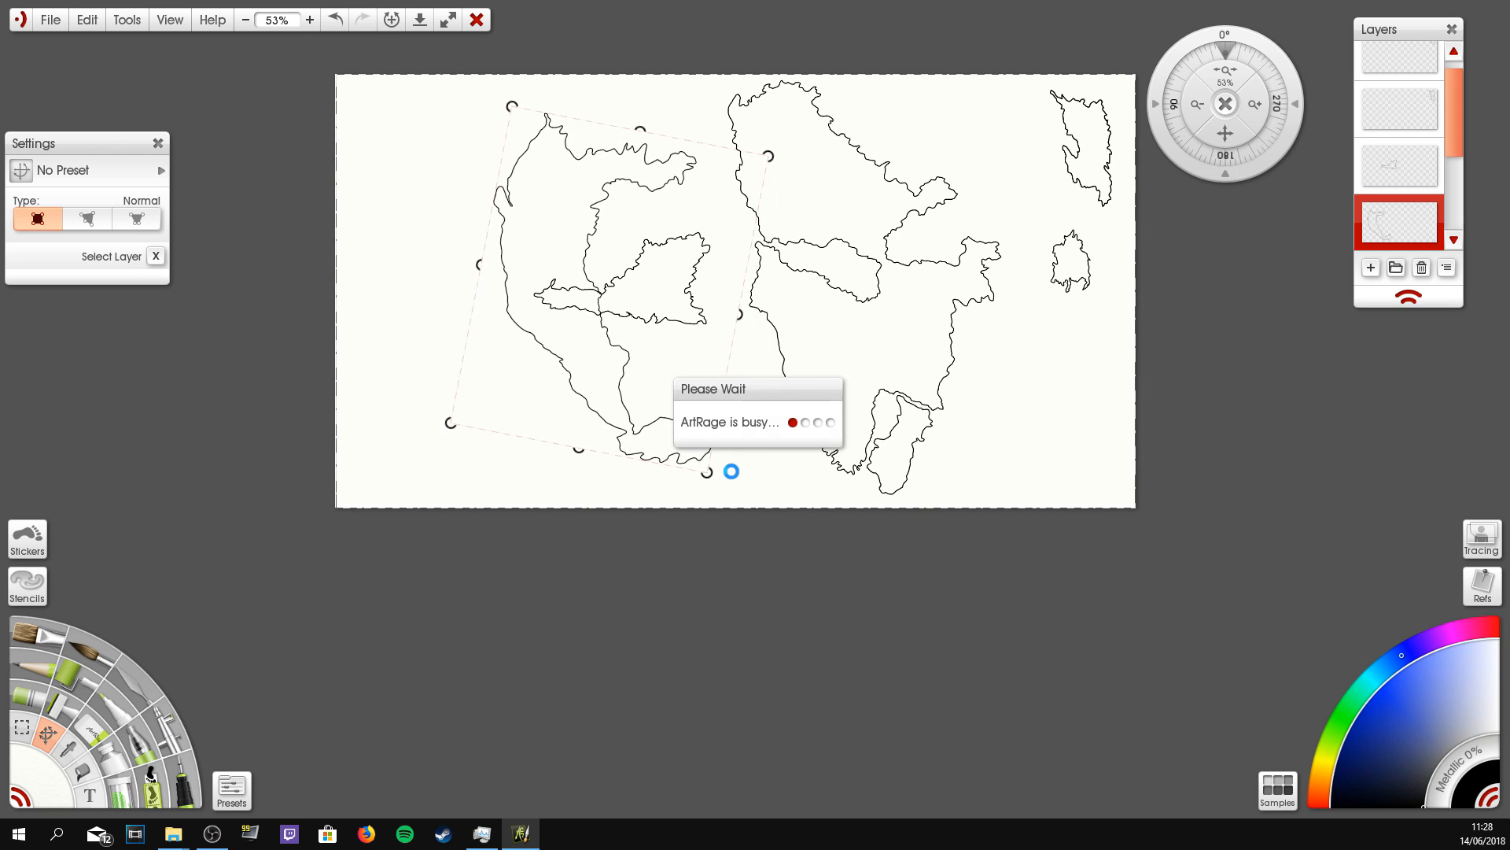
Step: Transform the eastern landmass layer: rotate it clockwise, shrink it slightly and fit it within the canvas
{"action": "left_click", "coordinate": [1402, 177]}
{"action": "scroll", "coordinate": [1452, 177], "scroll_direction": "down", "scroll_amount": 2}
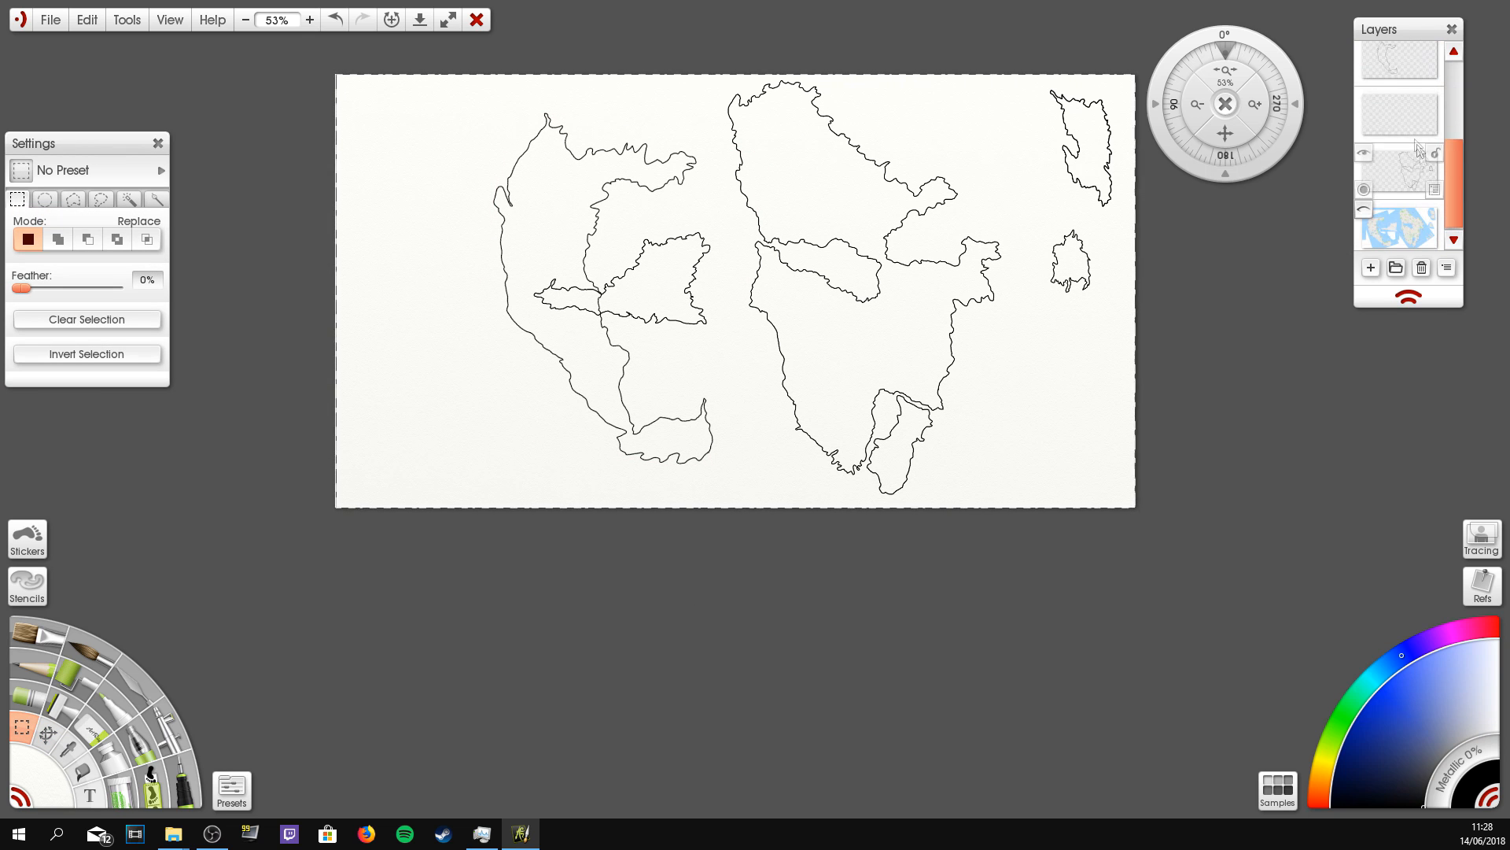
{"action": "left_click", "coordinate": [1408, 179]}
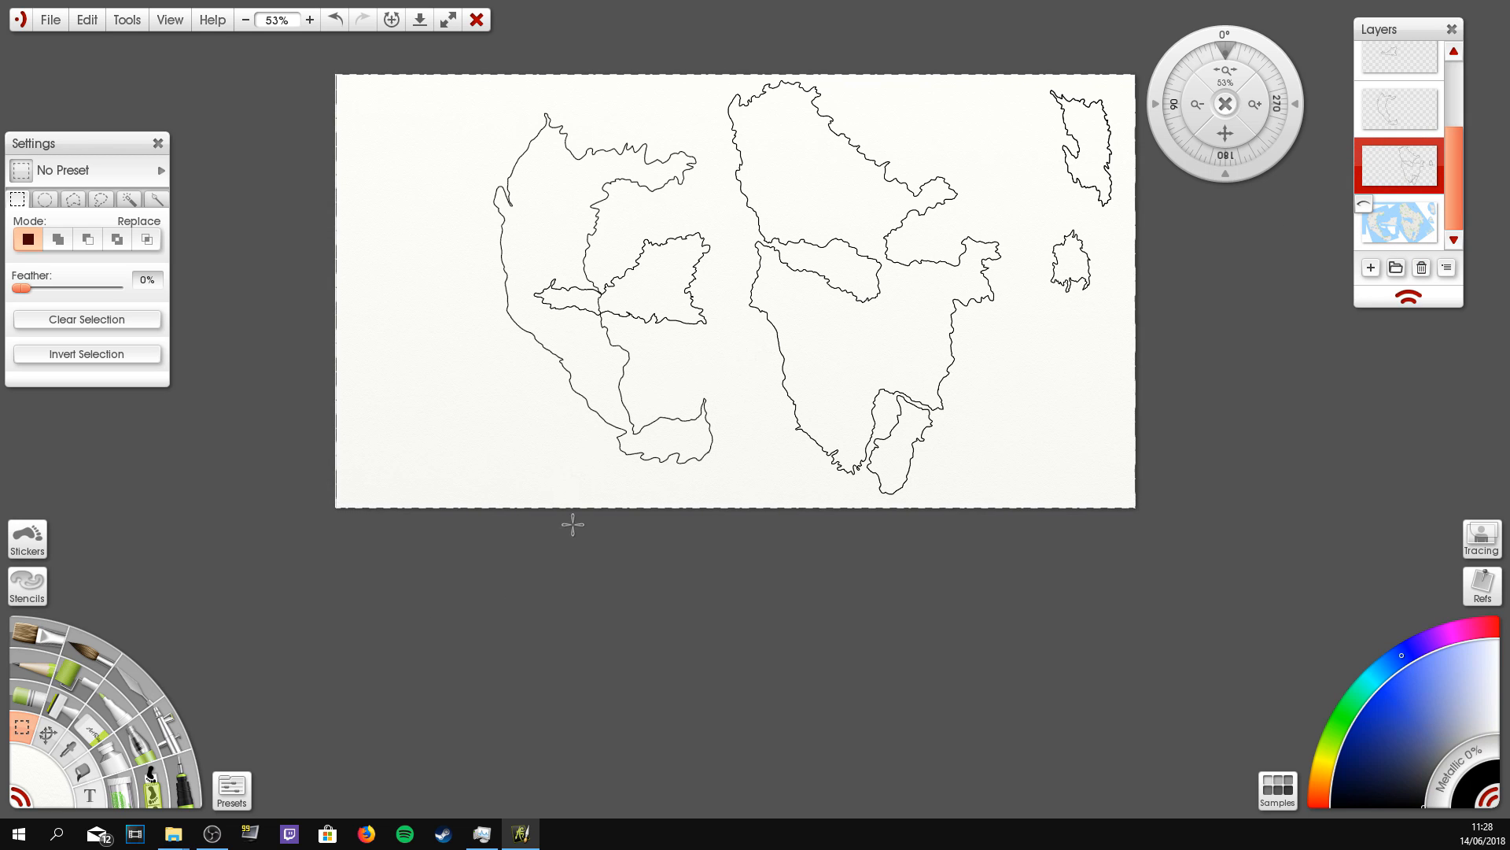
{"action": "key", "text": "ctrl+t"}
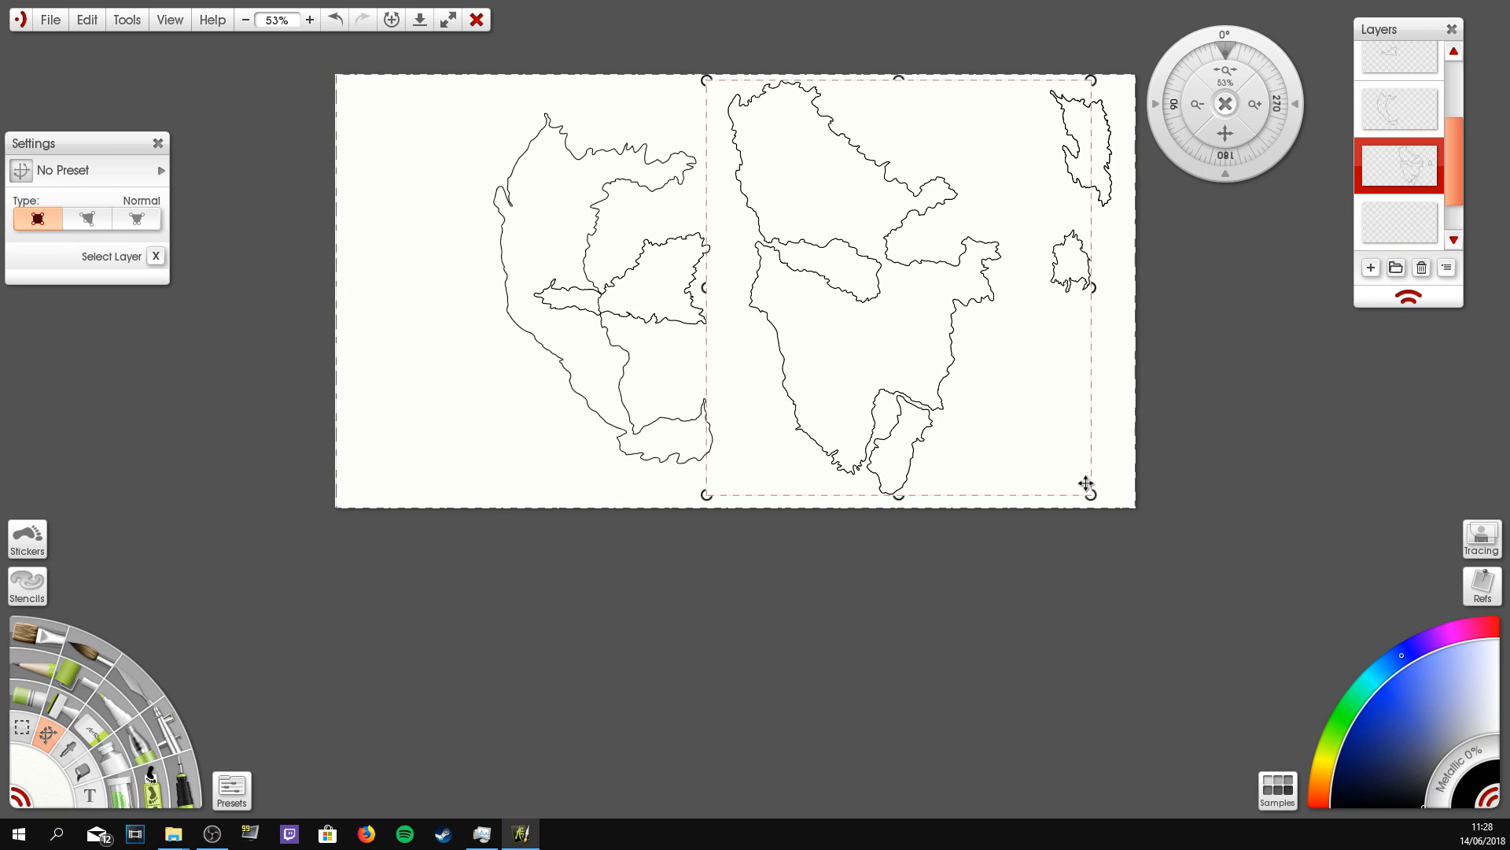
{"action": "left_click_drag", "start_coordinate": [1108, 503], "coordinate": [1038, 533]}
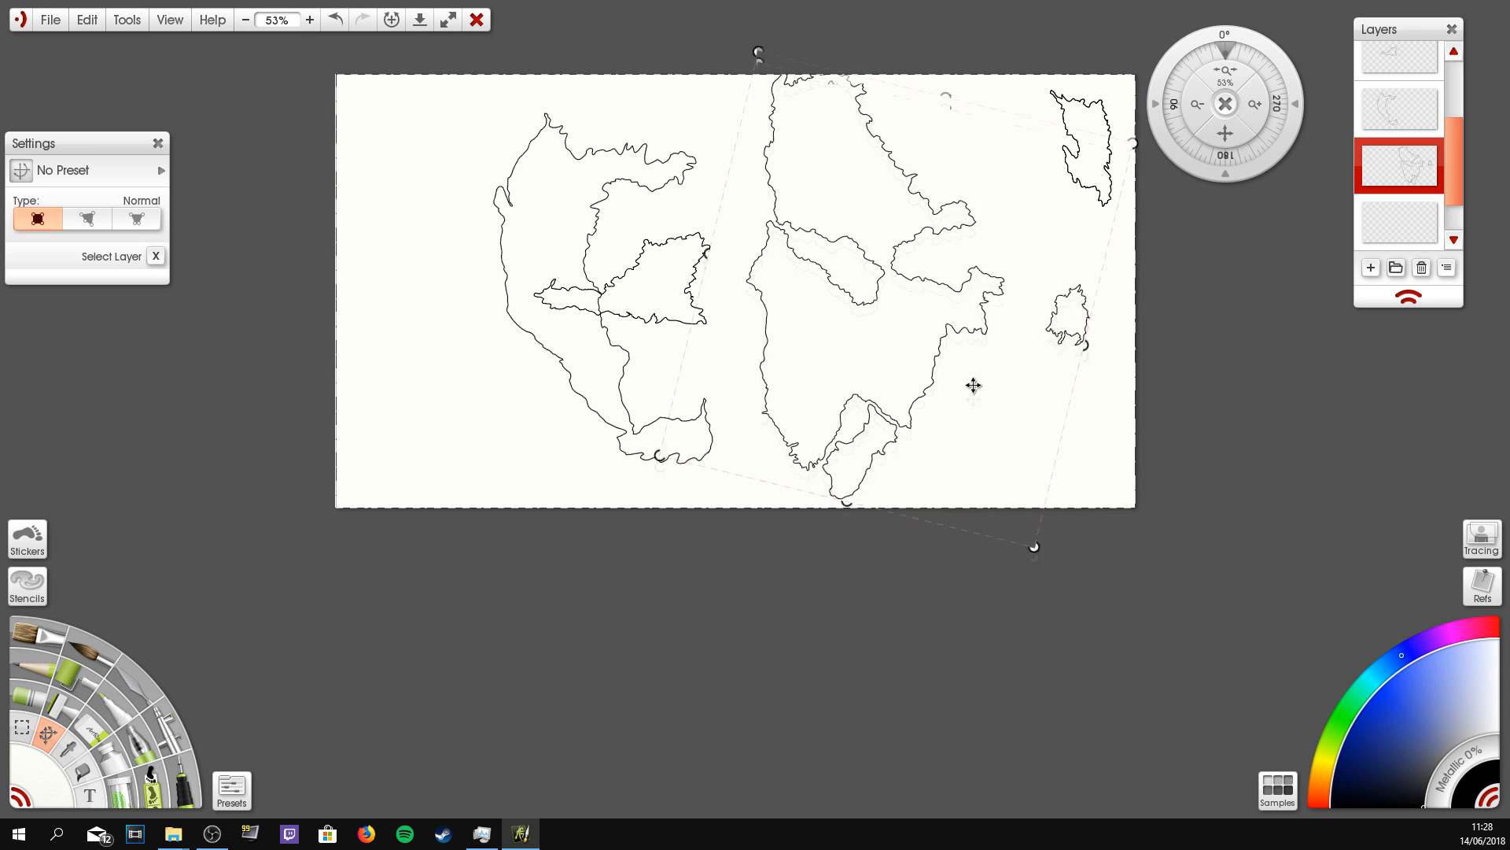
{"action": "mouse_move", "coordinate": [1134, 155]}
{"action": "left_mouse_down"}
{"action": "mouse_move", "coordinate": [1099, 177]}
{"action": "mouse_move", "coordinate": [1109, 166]}
{"action": "left_mouse_up"}
{"action": "left_click_drag", "start_coordinate": [959, 311], "coordinate": [956, 303]}
{"action": "key", "text": "Return"}
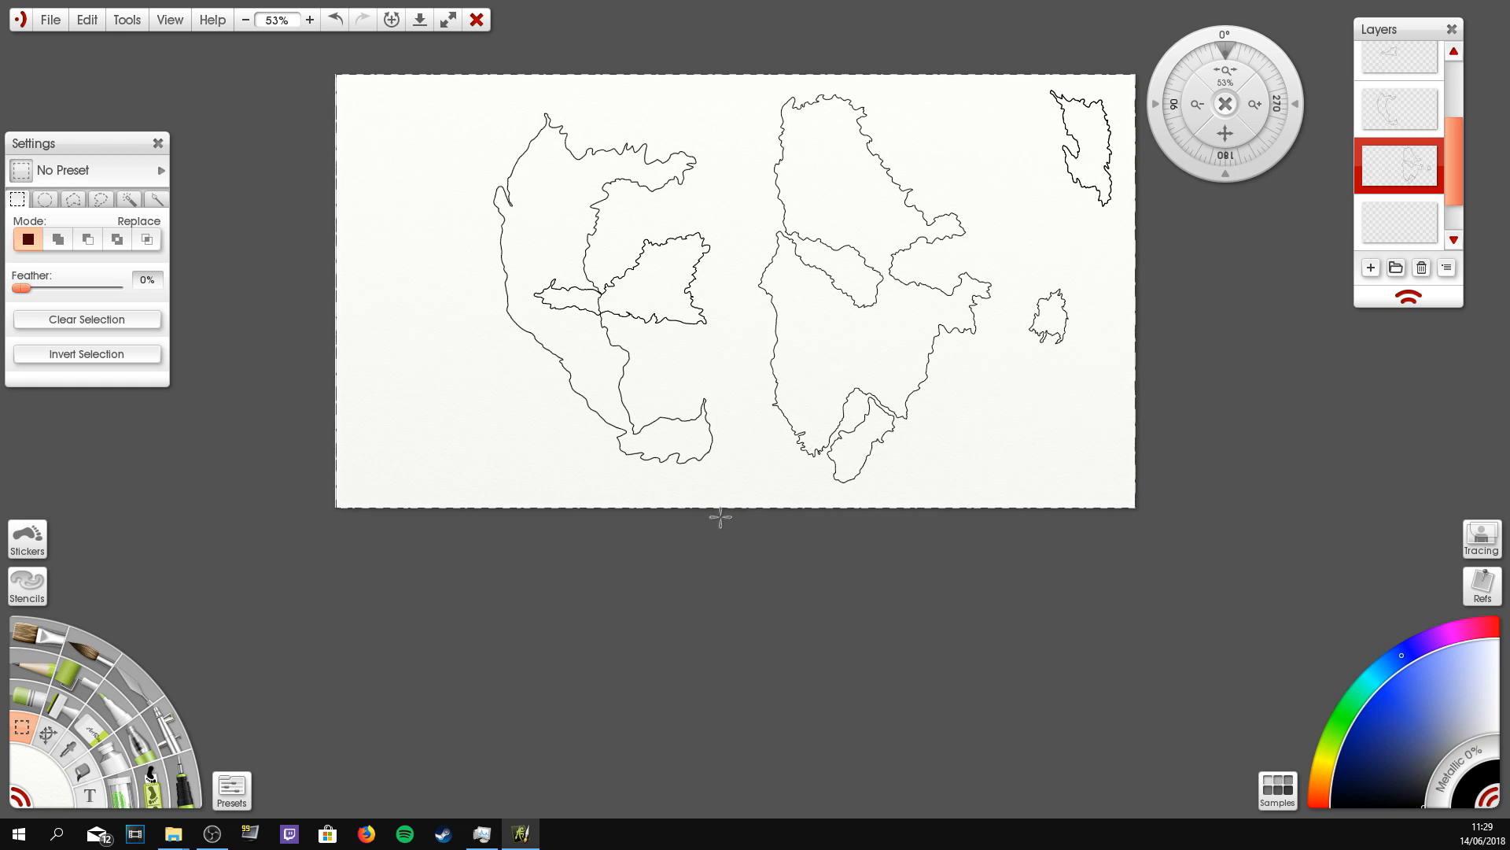
Step: Delete the blank layer directly above the base map, keeping the eastern landmass layer, and clear the selection
{"action": "key", "text": "Delete"}
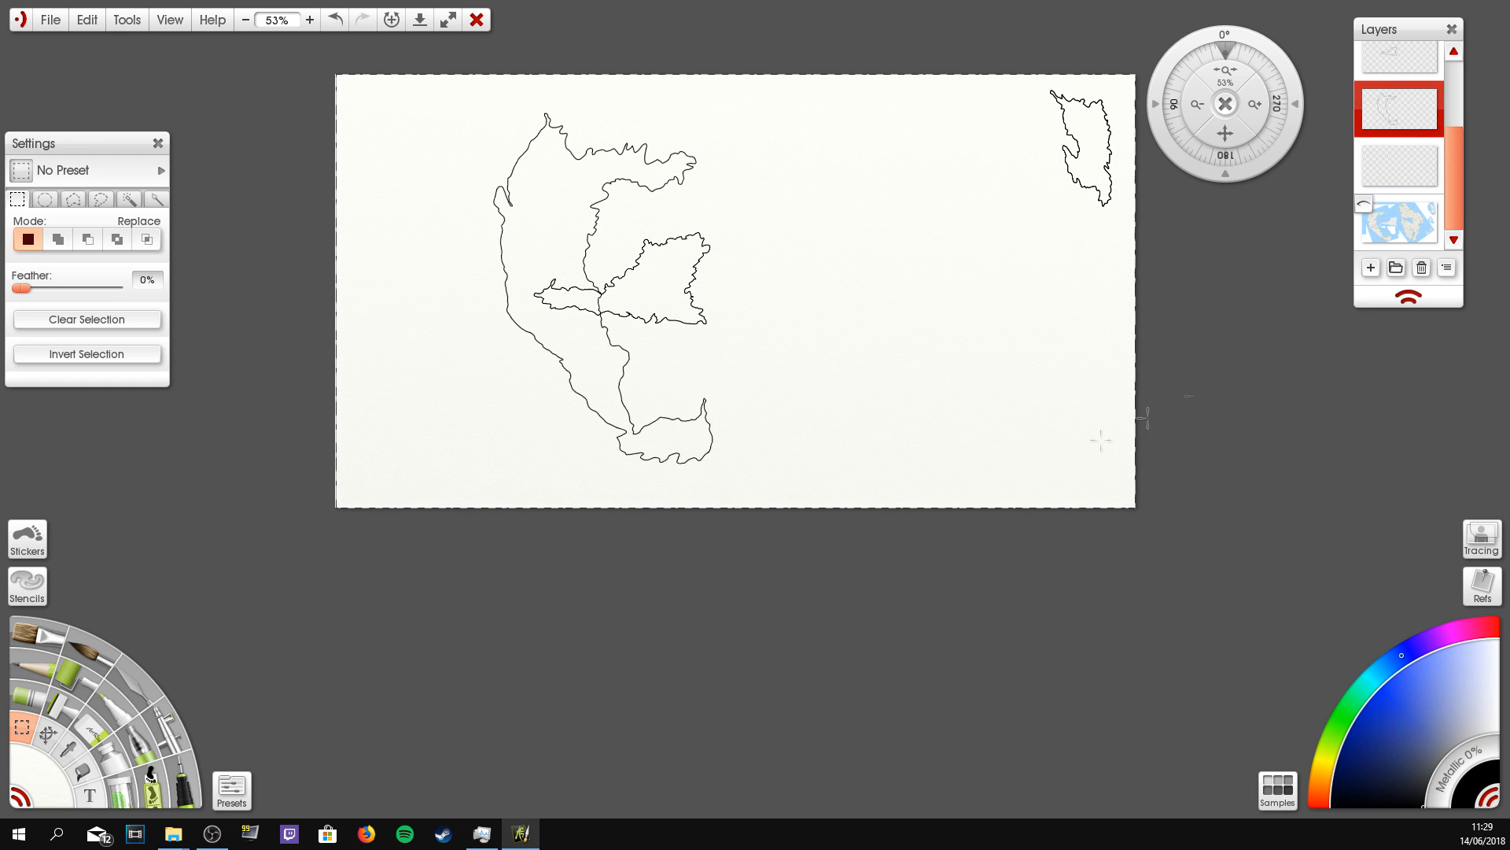
{"action": "key", "text": "ctrl+z"}
{"action": "left_click", "coordinate": [1404, 228]}
{"action": "key", "text": "ctrl+v"}
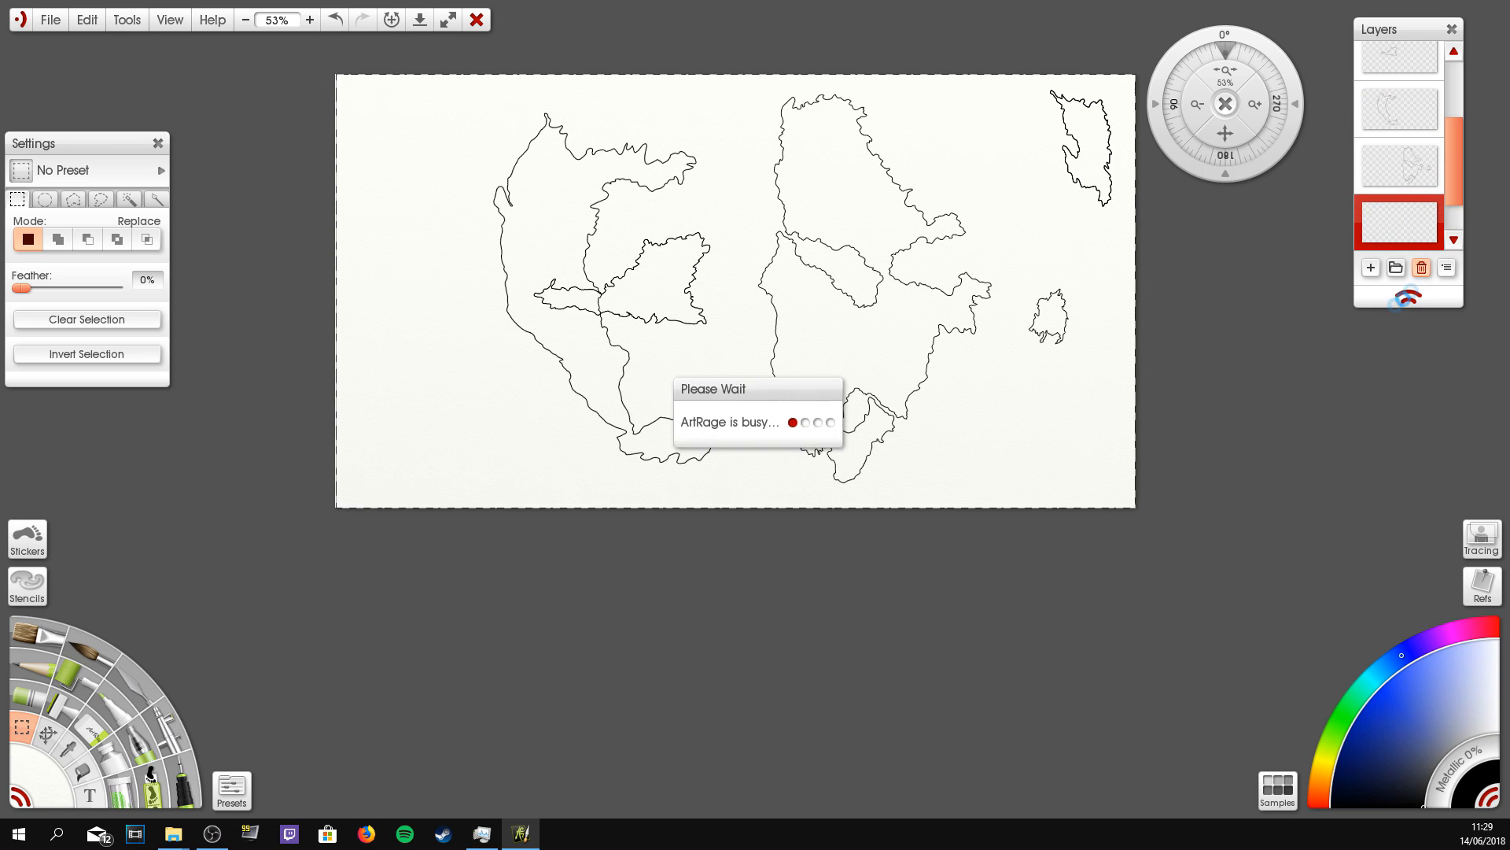
{"action": "left_click", "coordinate": [975, 460]}
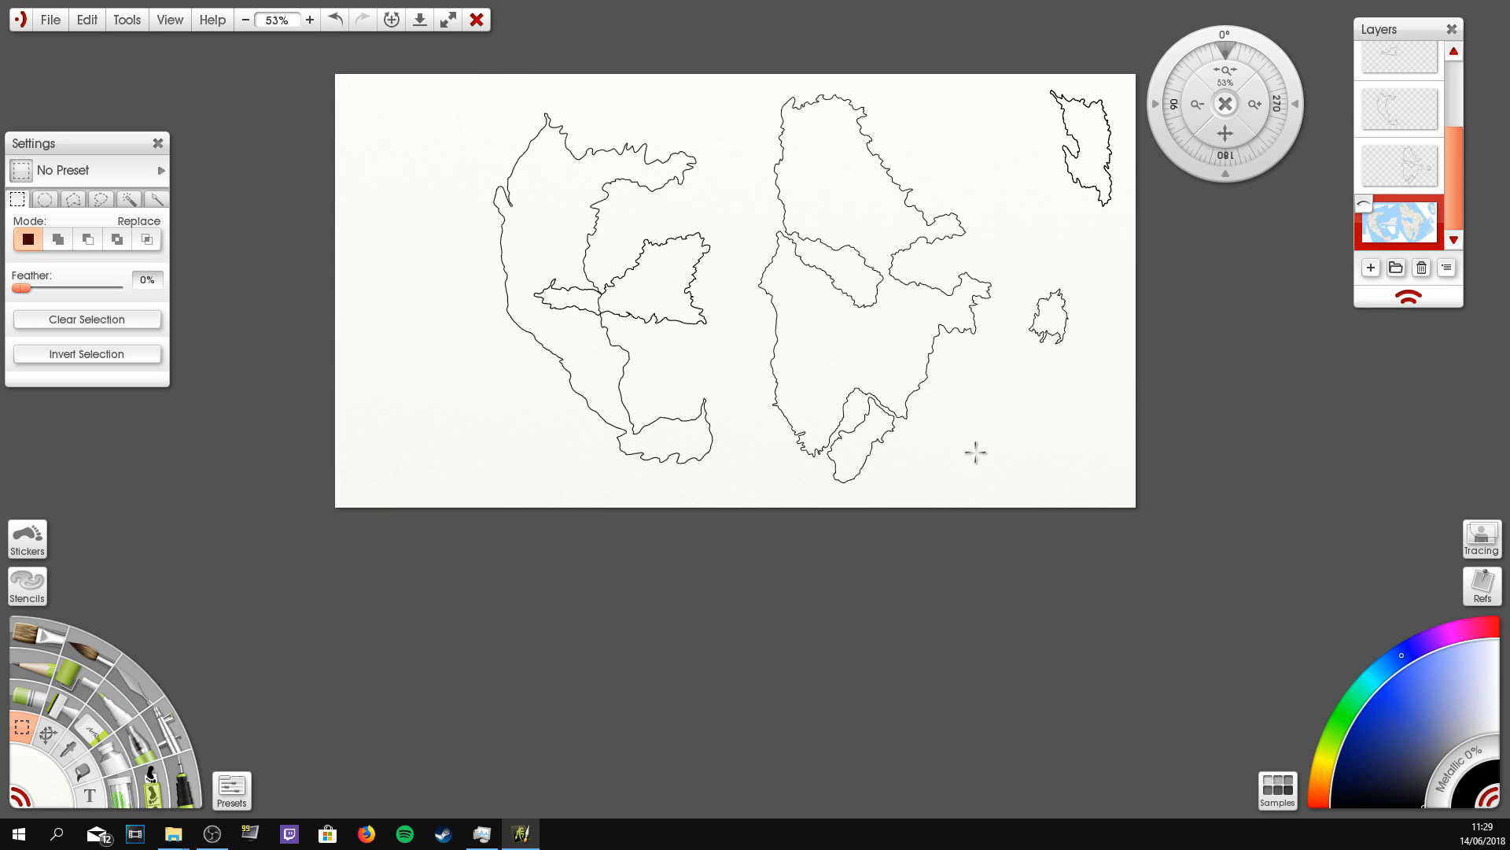
{"action": "left_click_drag", "start_coordinate": [722, 100], "coordinate": [472, 482]}
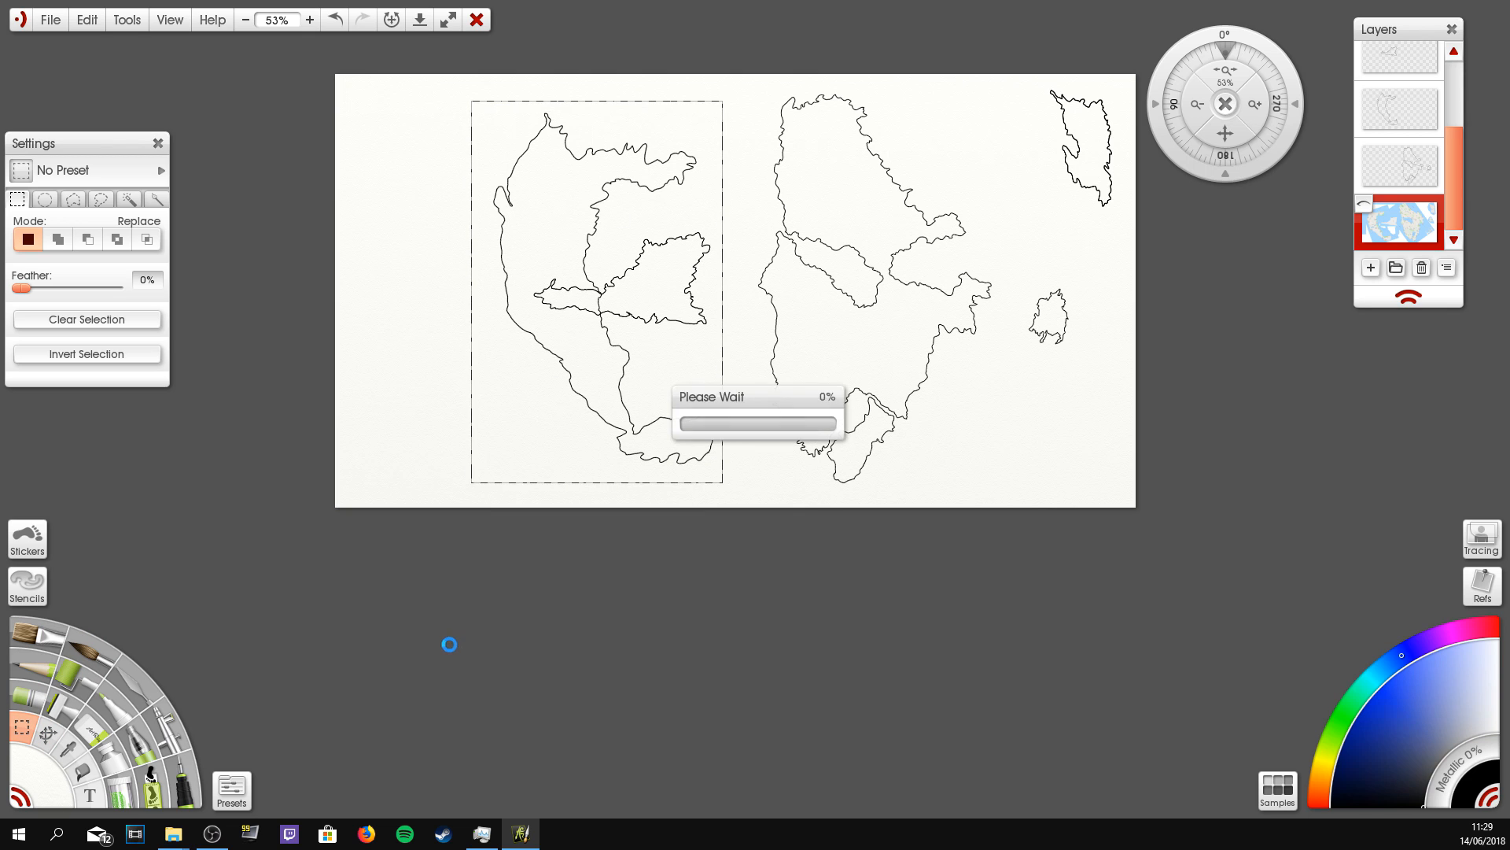
{"action": "key", "text": "ctrl+t"}
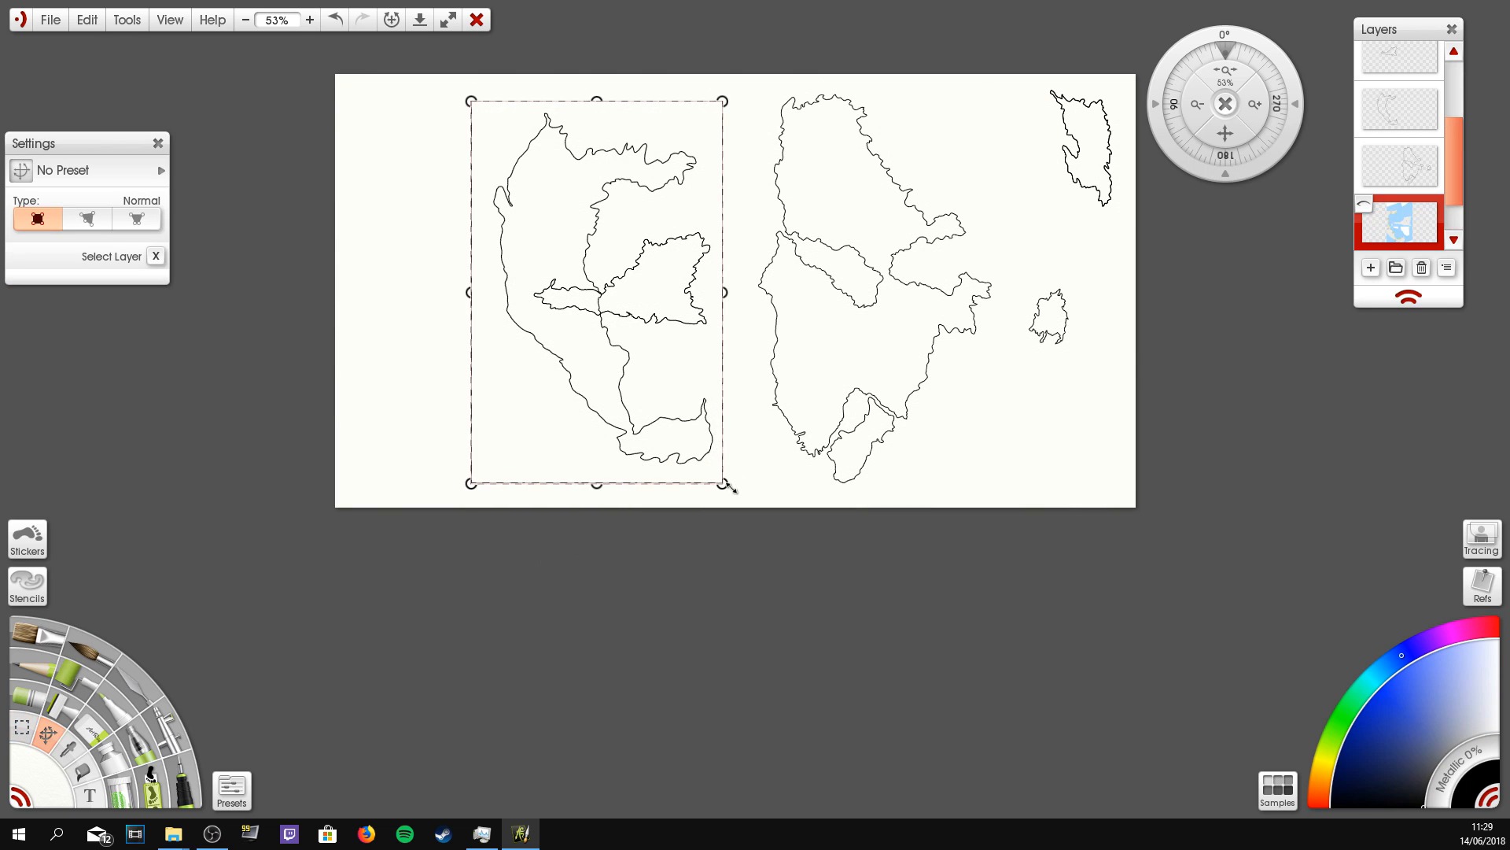
{"action": "key", "text": "Return"}
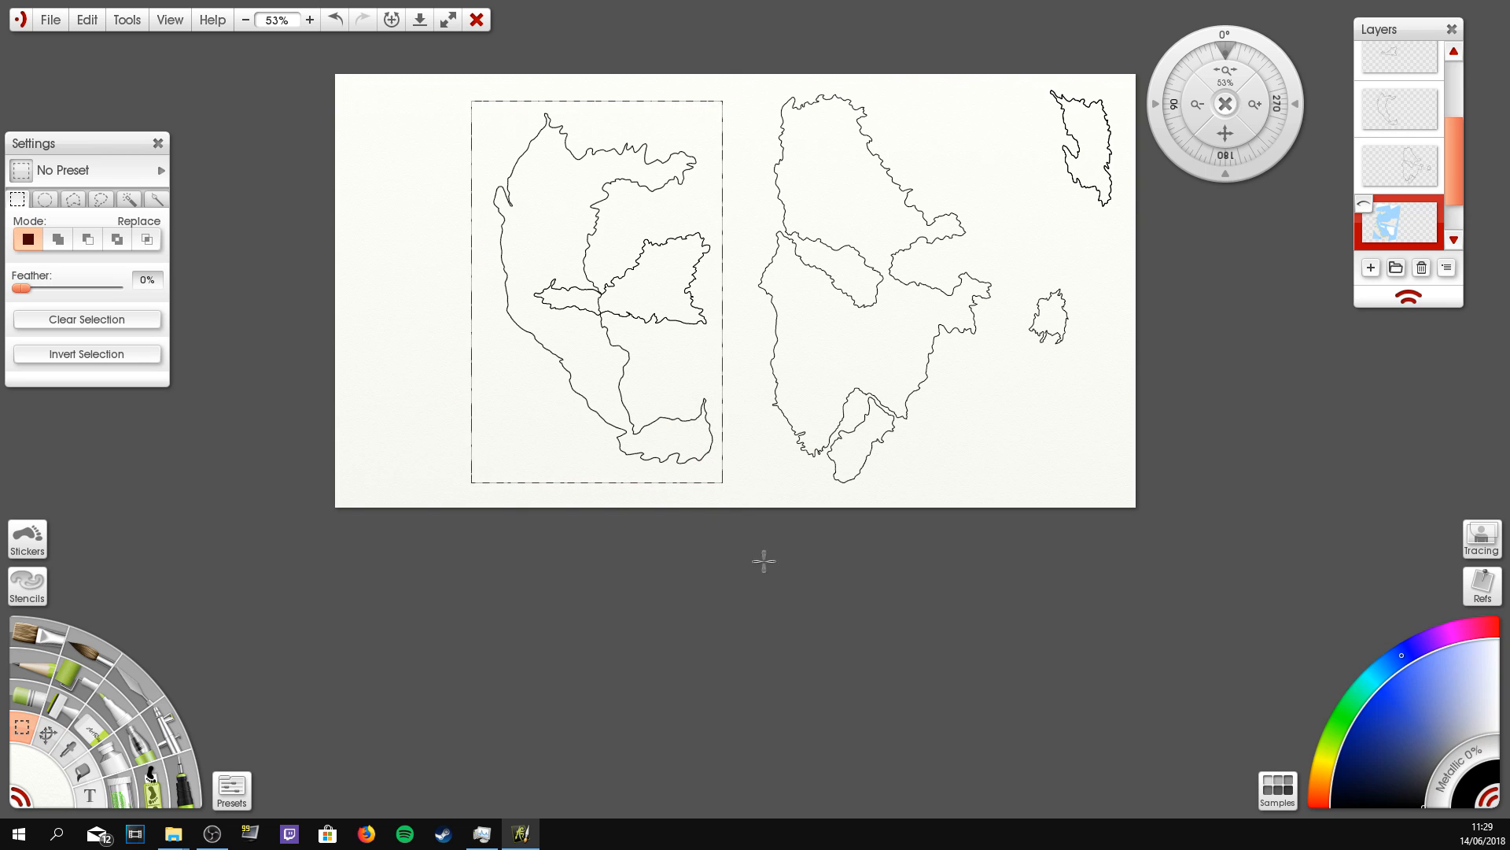
Step: Paste the crescent island onto a new layer, flip it vertically, rotate it around the triangular island and clear the selection
{"action": "left_click", "coordinate": [1412, 172]}
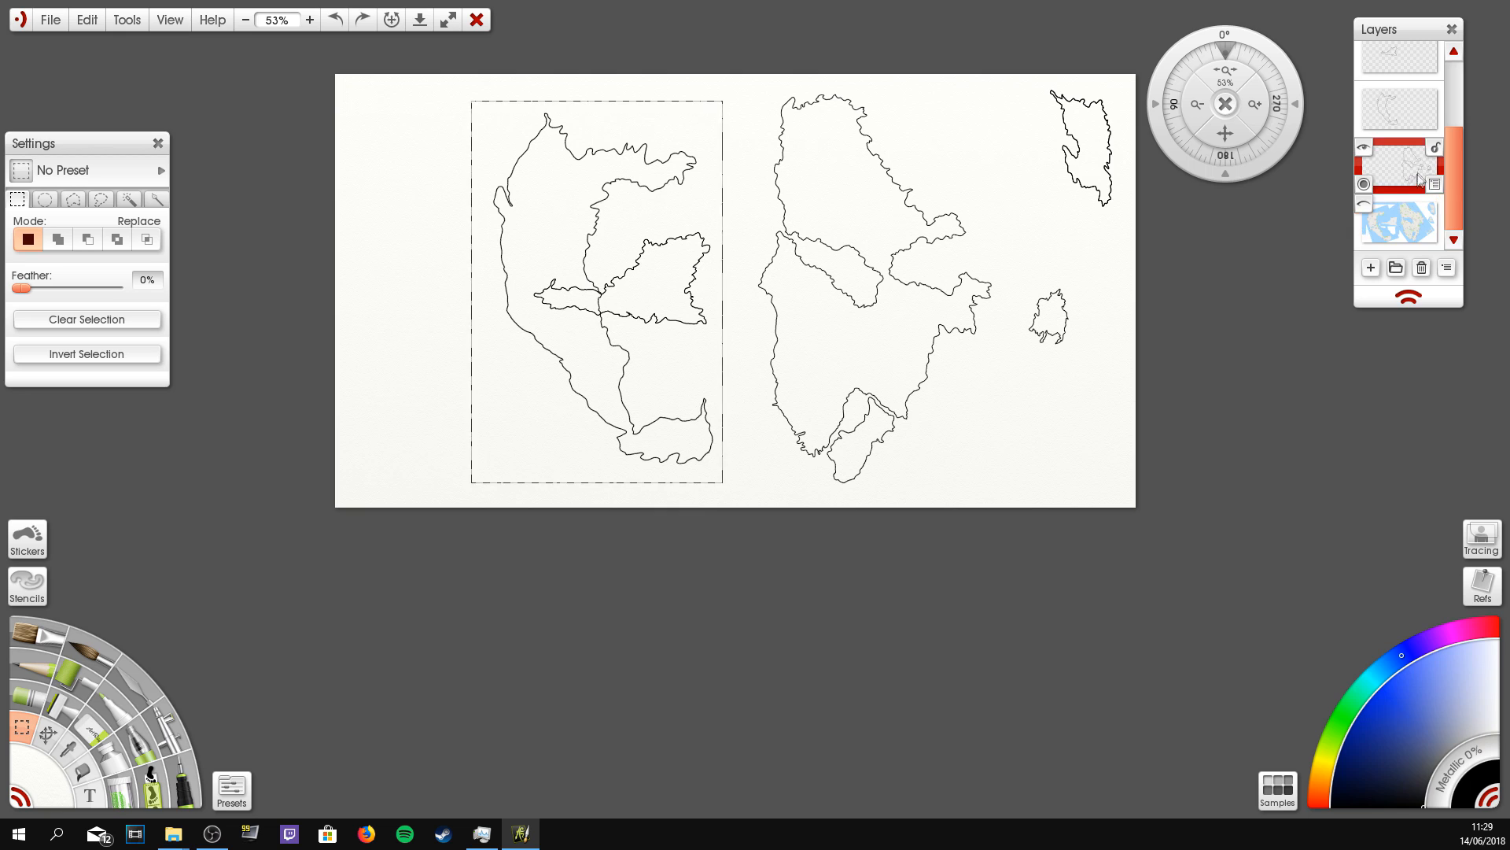
{"action": "left_click", "coordinate": [1425, 126]}
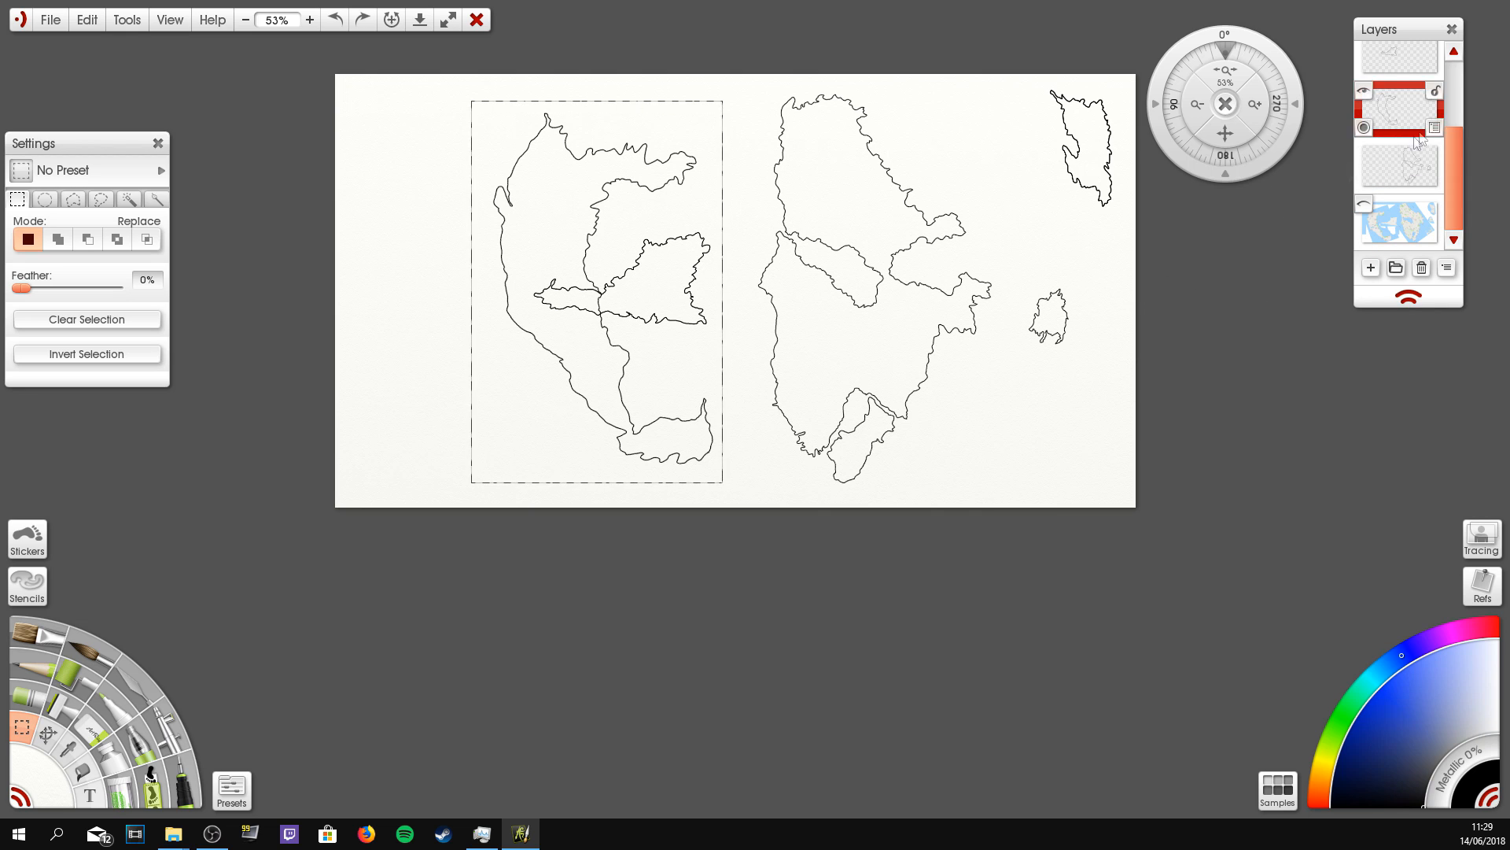
{"action": "key", "text": "ctrl+c"}
{"action": "key", "text": "ctrl+v"}
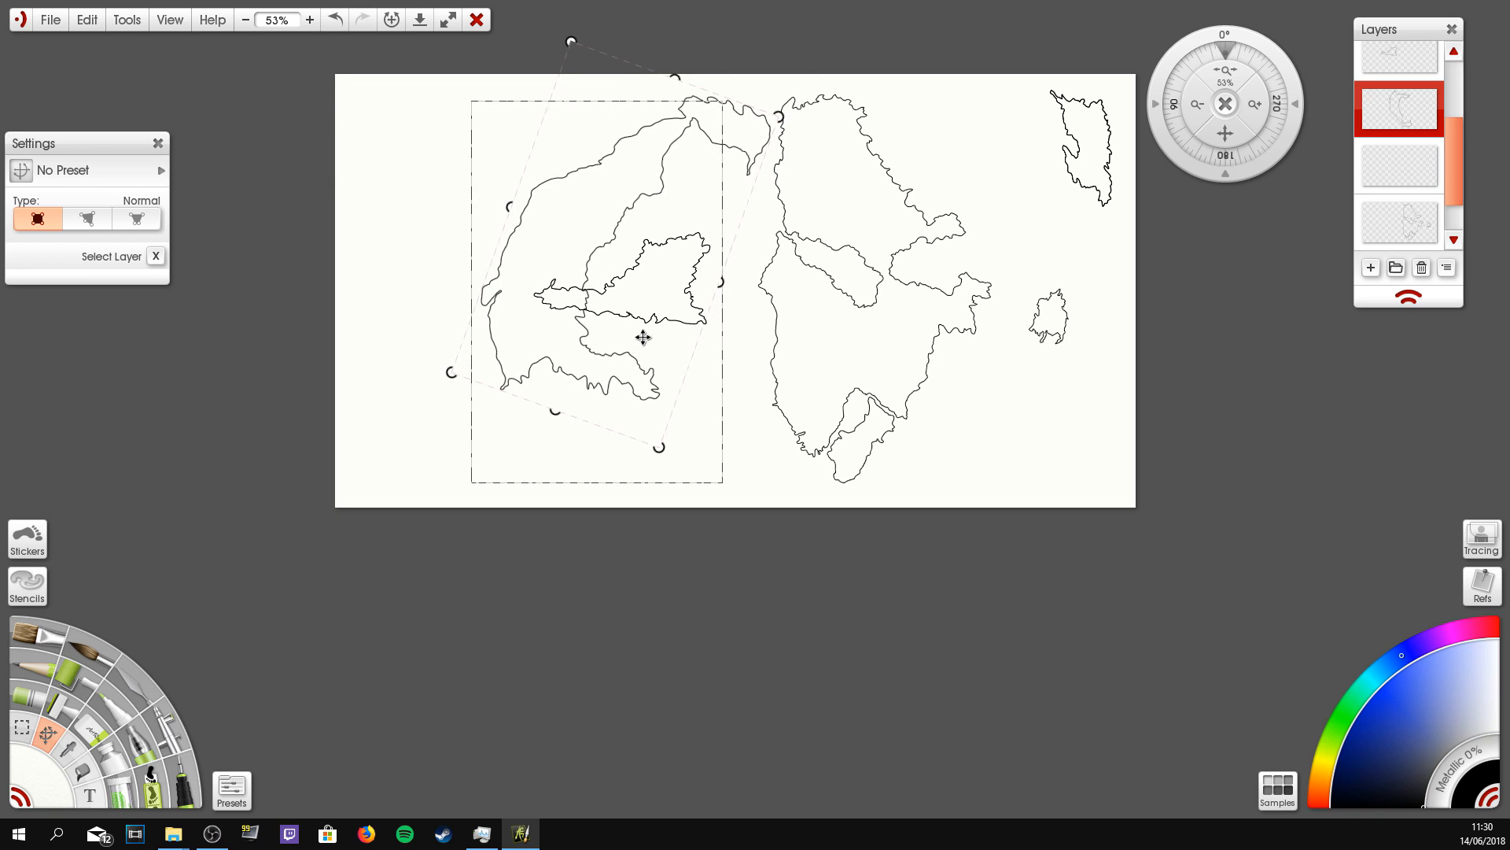
{"action": "key", "text": "Return"}
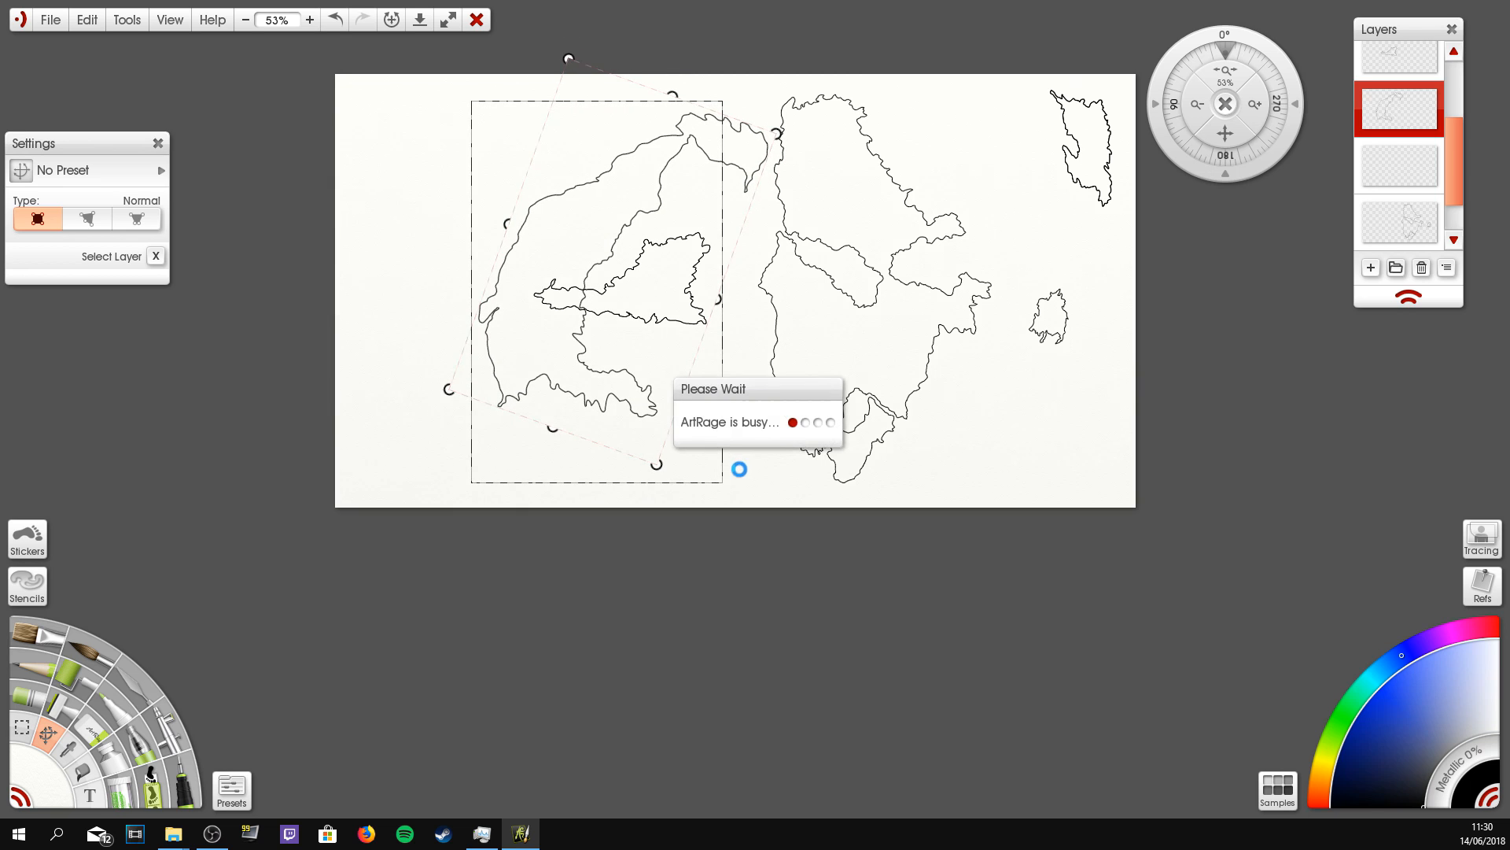
{"action": "left_click", "coordinate": [753, 472]}
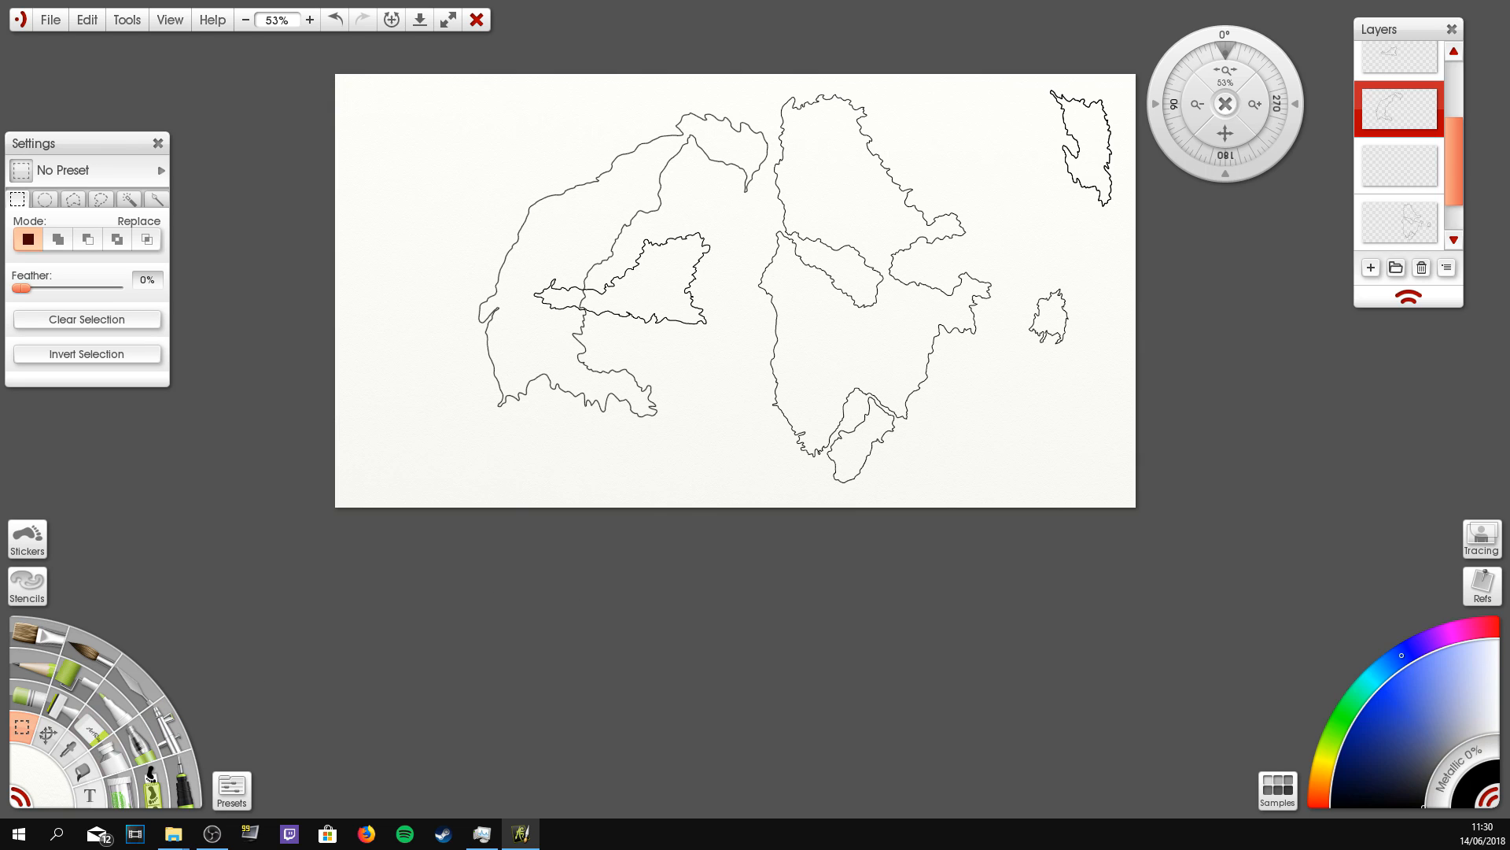
Step: Transform the eastern landmass layer: rotate the landmass clockwise and move it west, close to the crescent island
{"action": "left_click", "coordinate": [1399, 165]}
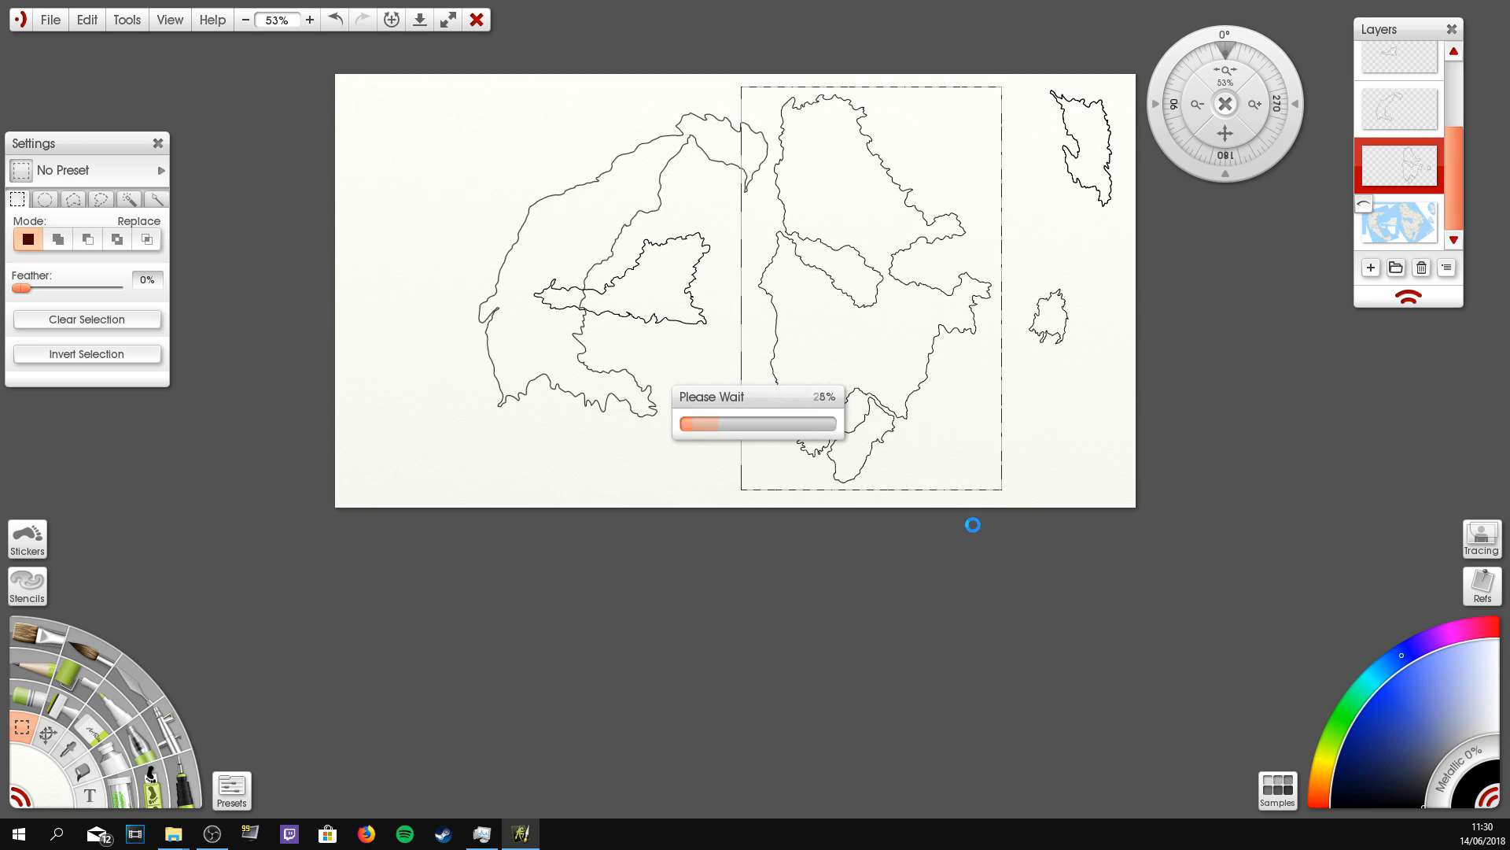
{"action": "key", "text": "ctrl+t"}
{"action": "left_click_drag", "start_coordinate": [998, 487], "coordinate": [843, 391]}
{"action": "key", "text": "Return"}
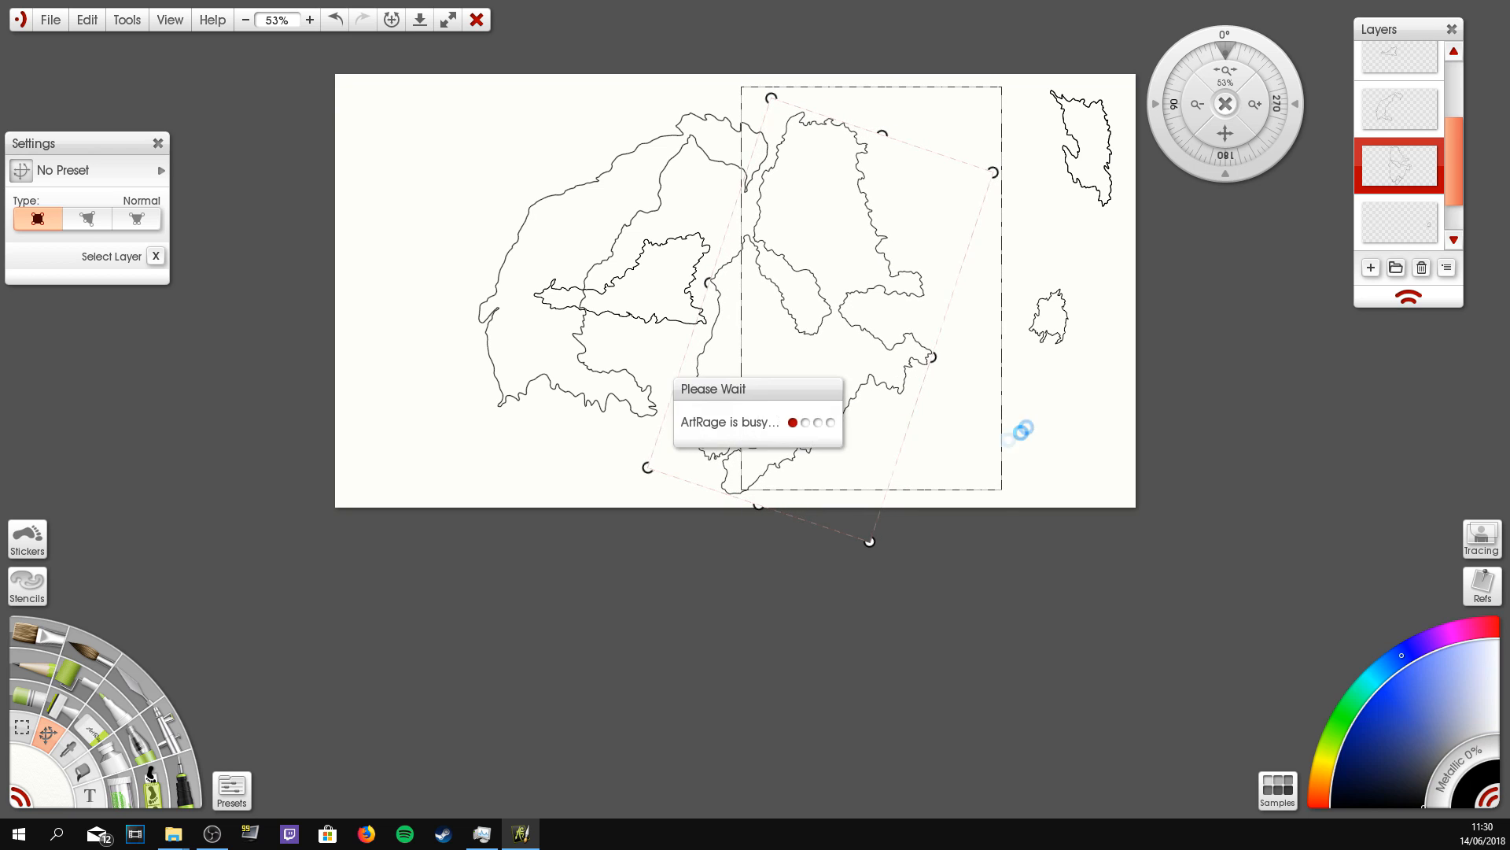
Step: Merge the crescent island layer down into the eastern landmass layer
{"action": "left_click", "coordinate": [1400, 108]}
{"action": "left_click", "coordinate": [1446, 268]}
{"action": "left_click", "coordinate": [1353, 520]}
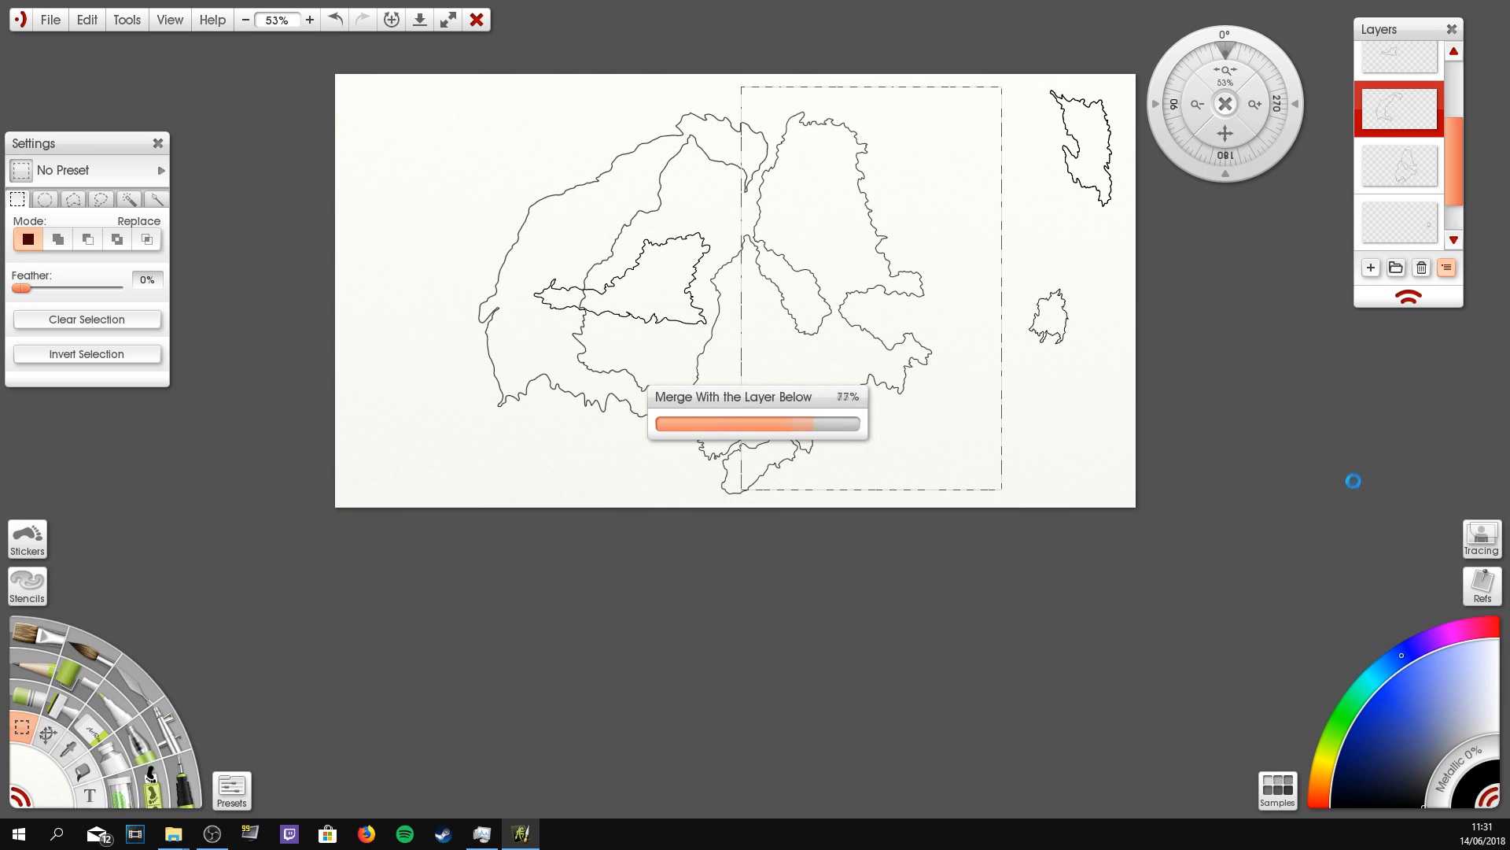
{"action": "left_click", "coordinate": [1397, 164]}
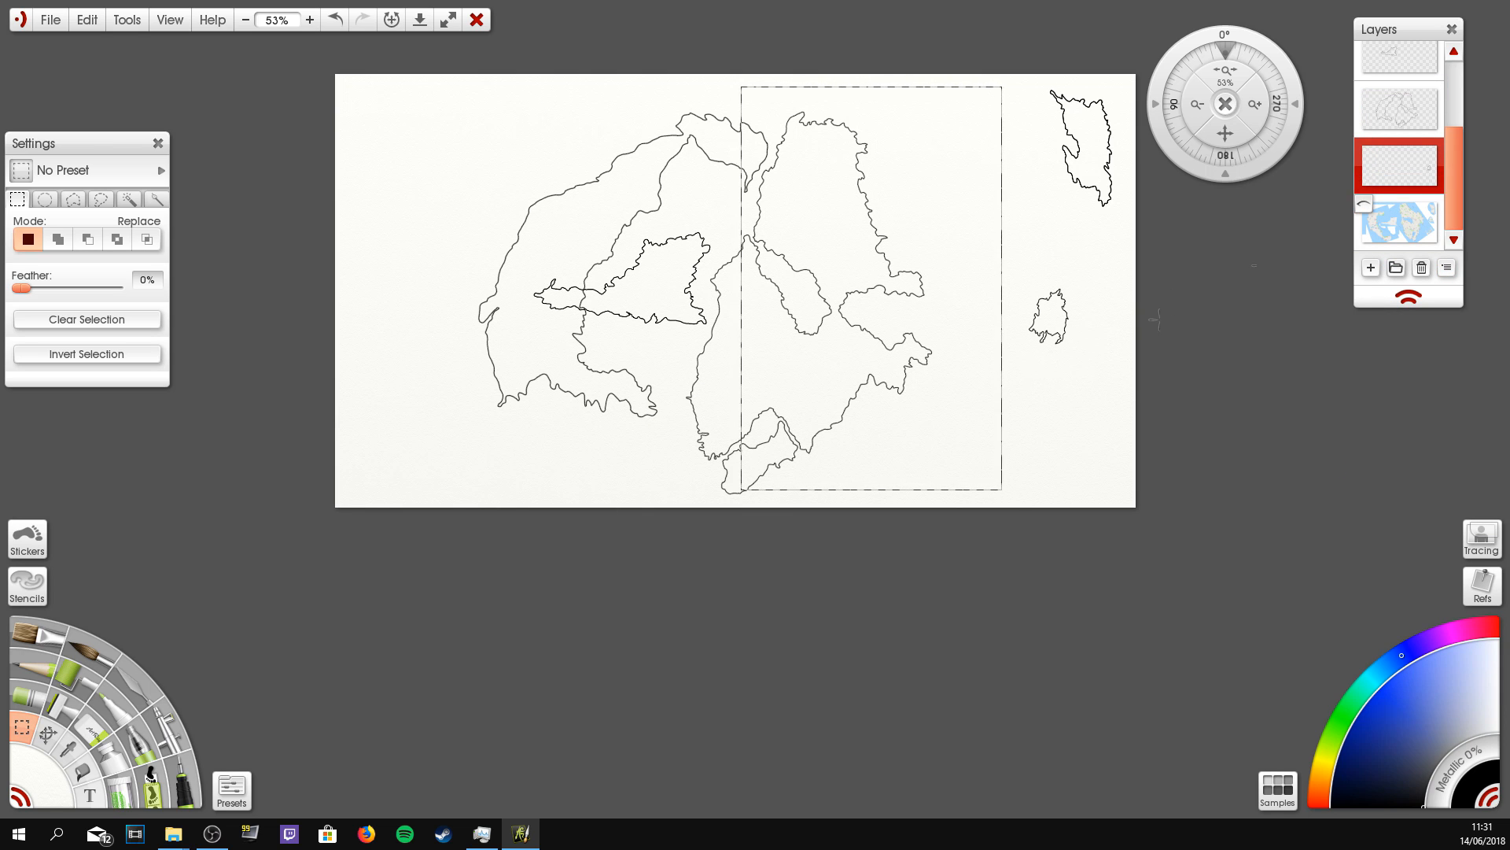
Step: Select the triangular island on its own layer, move it west of the crescent island, shrink it and rotate it clockwise
{"action": "left_click", "coordinate": [1400, 59]}
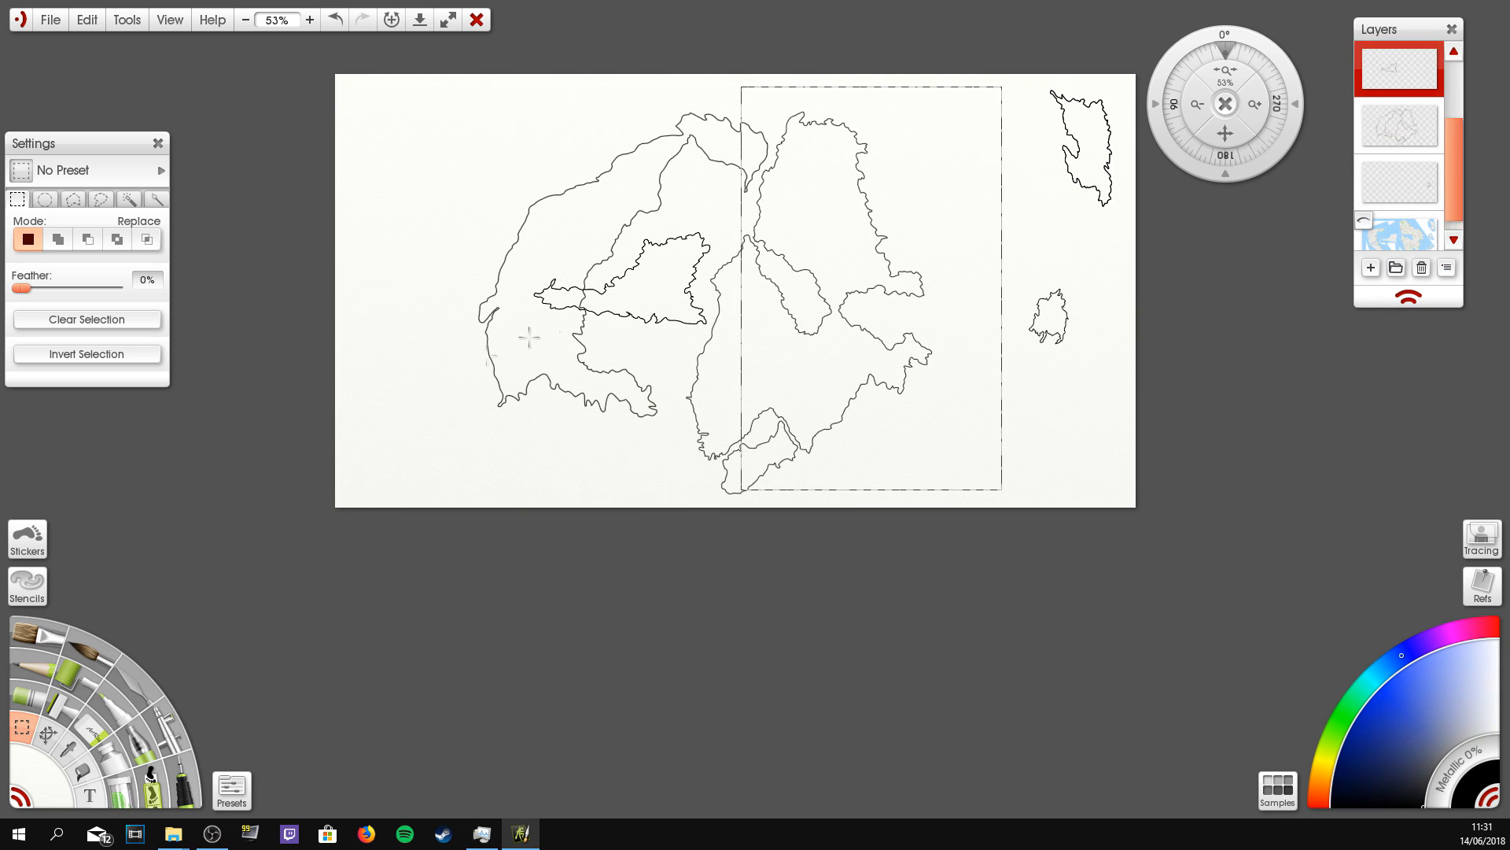
{"action": "left_click_drag", "start_coordinate": [716, 215], "coordinate": [526, 328]}
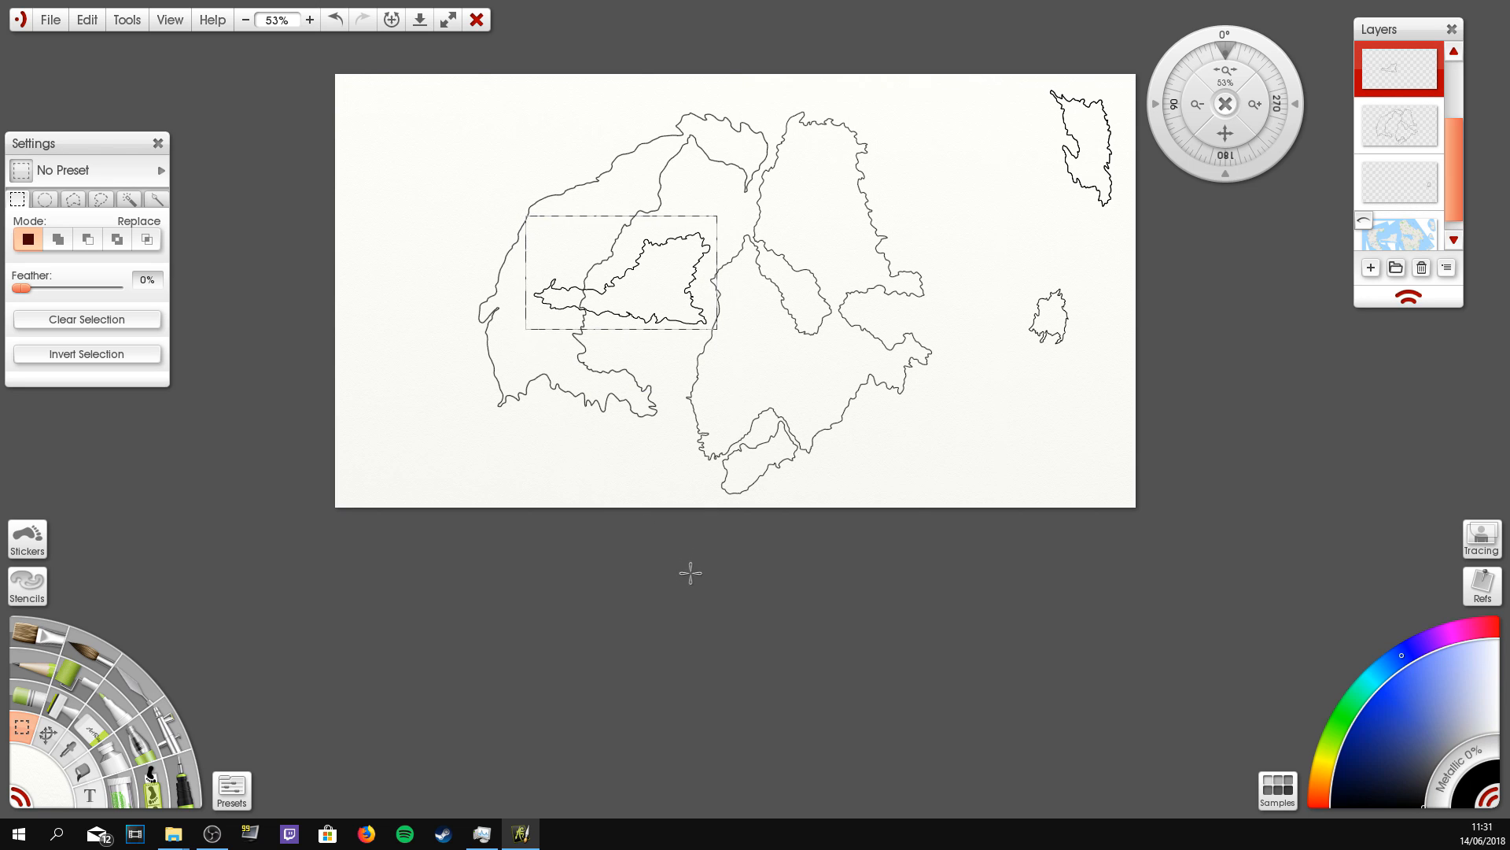
{"action": "left_click_drag", "start_coordinate": [666, 284], "coordinate": [468, 223]}
{"action": "left_click_drag", "start_coordinate": [559, 238], "coordinate": [561, 295]}
{"action": "left_click_drag", "start_coordinate": [498, 250], "coordinate": [494, 226]}
{"action": "left_click_drag", "start_coordinate": [569, 157], "coordinate": [507, 183]}
{"action": "key", "text": "s"}
{"action": "left_click", "coordinate": [655, 441]}
Step: Clear the selection and ink new coastlines across the crescent island's middle on the layer above, splitting it with a narrow strait
{"action": "scroll", "coordinate": [1400, 159], "scroll_direction": "down", "scroll_amount": 3}
{"action": "left_click", "coordinate": [1400, 158]}
{"action": "left_click_drag", "start_coordinate": [1224, 81], "coordinate": [1290, 85]}
{"action": "mouse_move", "coordinate": [1225, 134]}
{"action": "left_mouse_down"}
{"action": "mouse_move", "coordinate": [1288, 192]}
{"action": "mouse_move", "coordinate": [1504, 525]}
{"action": "mouse_move", "coordinate": [1231, 135]}
{"action": "mouse_move", "coordinate": [1250, 137]}
{"action": "left_mouse_up"}
{"action": "left_click", "coordinate": [87, 319]}
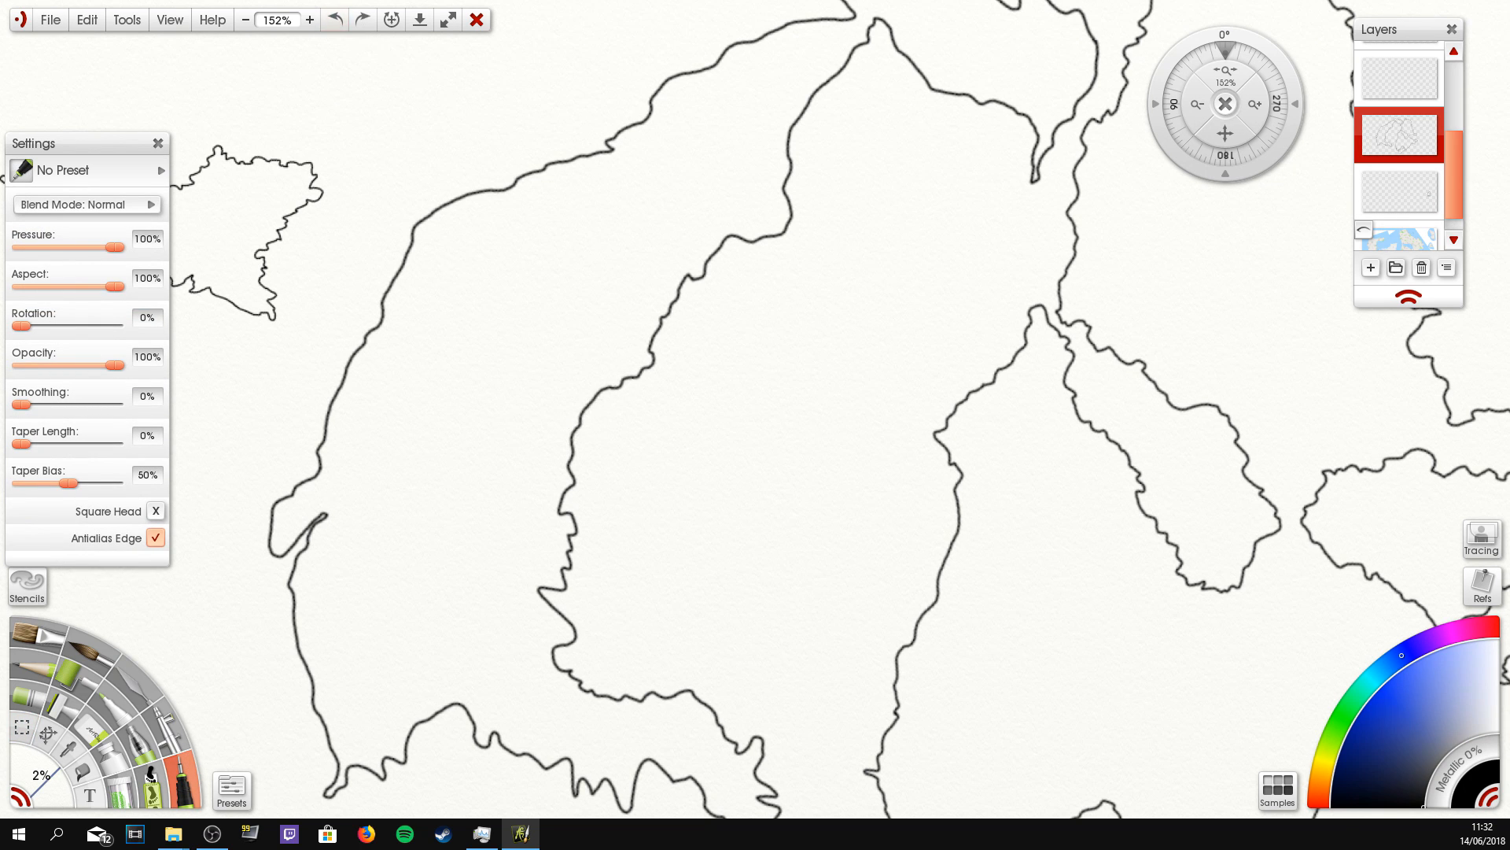
{"action": "left_click", "coordinate": [1400, 79]}
{"action": "scroll", "coordinate": [567, 430], "scroll_direction": "up", "scroll_amount": 2}
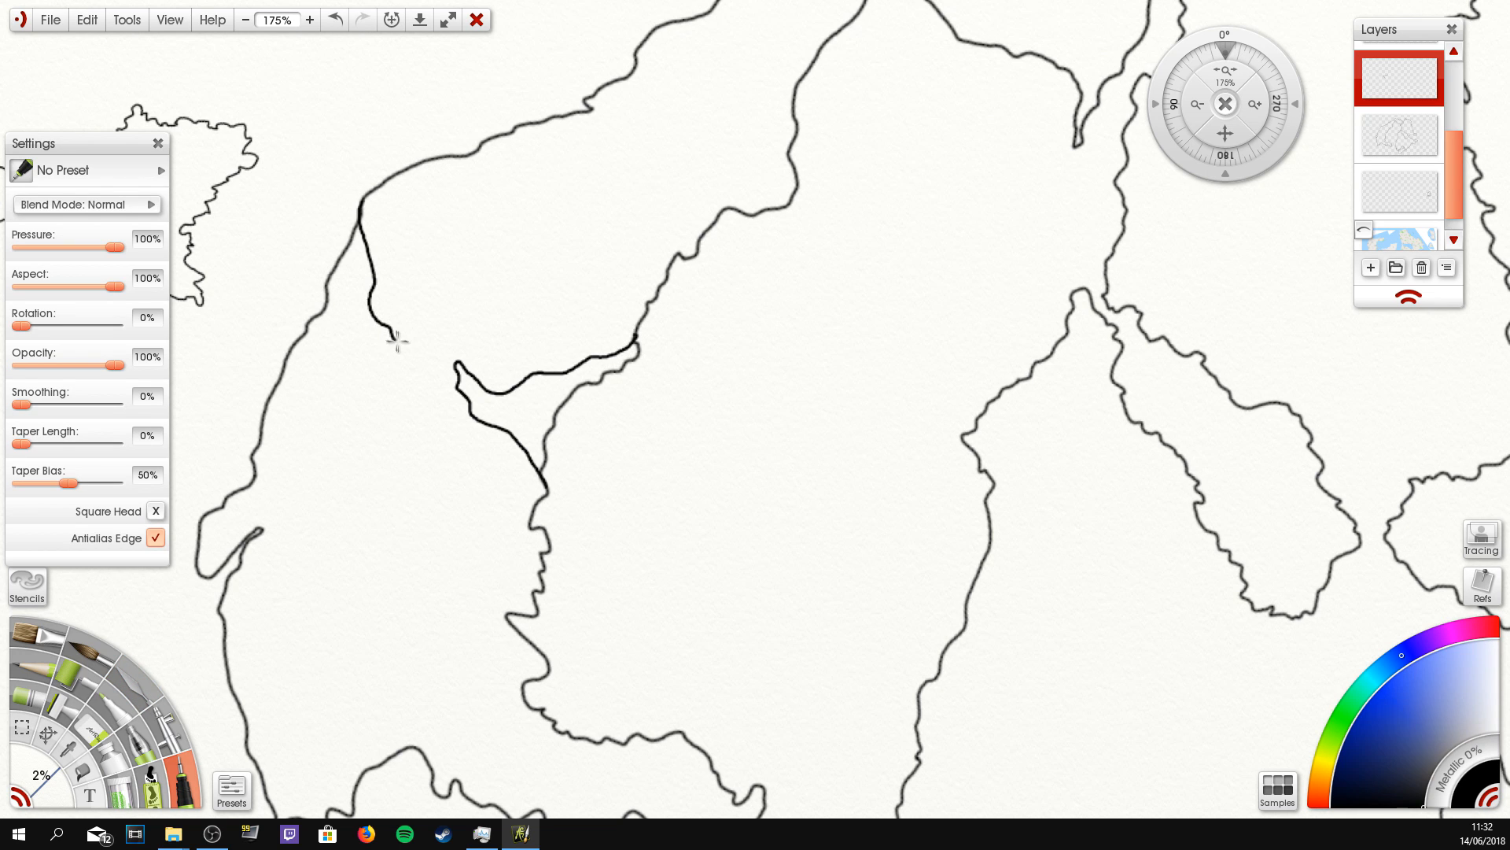
Step: Erase the crescent's old coastline around the new strait on the merged landmass layer
{"action": "left_click", "coordinate": [1399, 136]}
{"action": "key", "text": "e"}
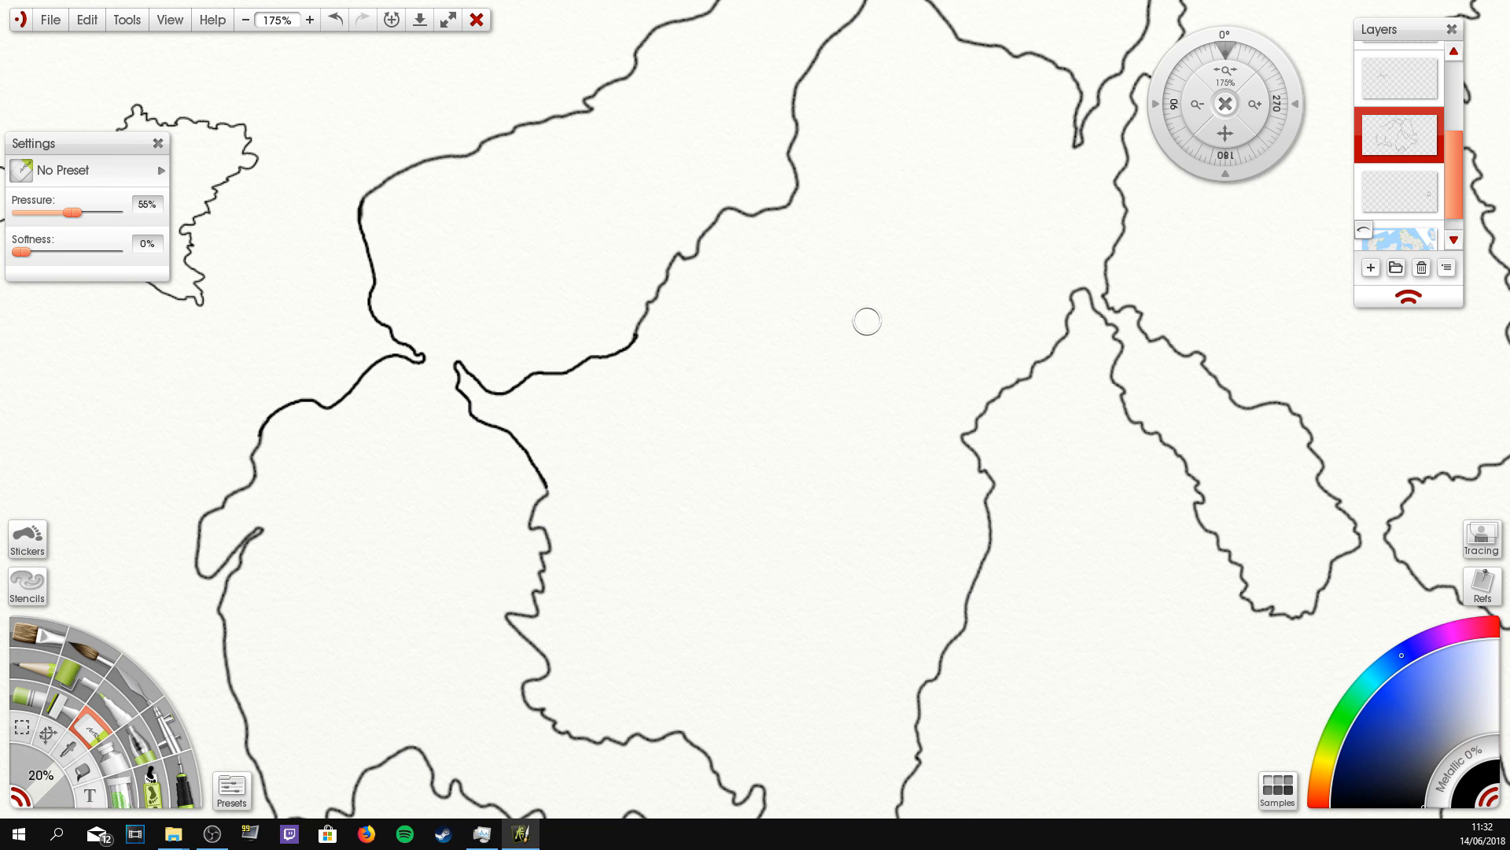
{"action": "left_click_drag", "start_coordinate": [1231, 141], "coordinate": [1455, 196]}
{"action": "left_click_drag", "start_coordinate": [1225, 133], "coordinate": [1390, 277]}
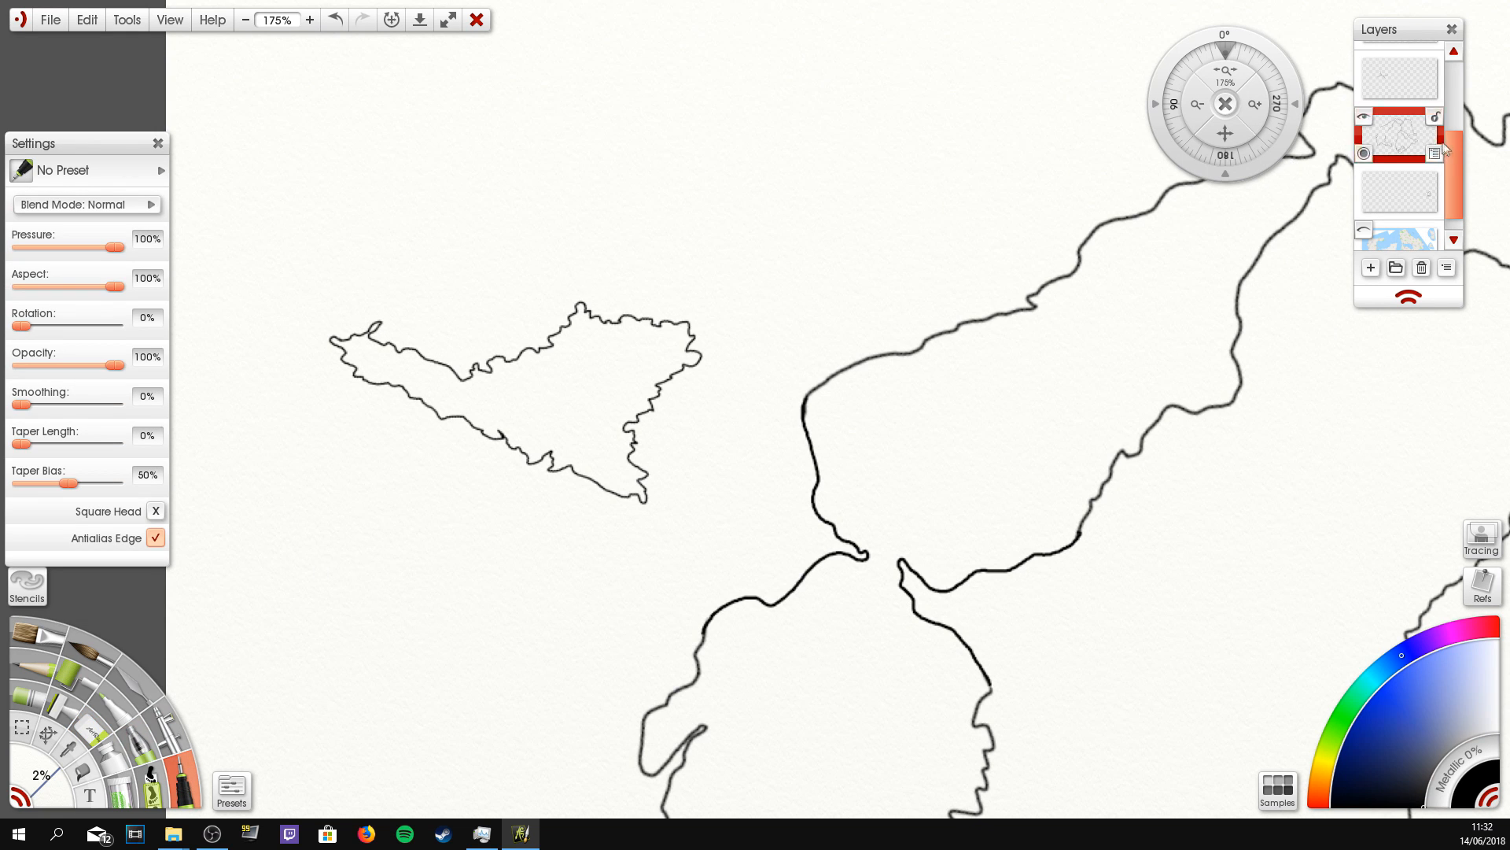
Step: Merge the landmass layer down into the small eastern island's layer
{"action": "scroll", "coordinate": [1455, 133], "scroll_direction": "up", "scroll_amount": 1}
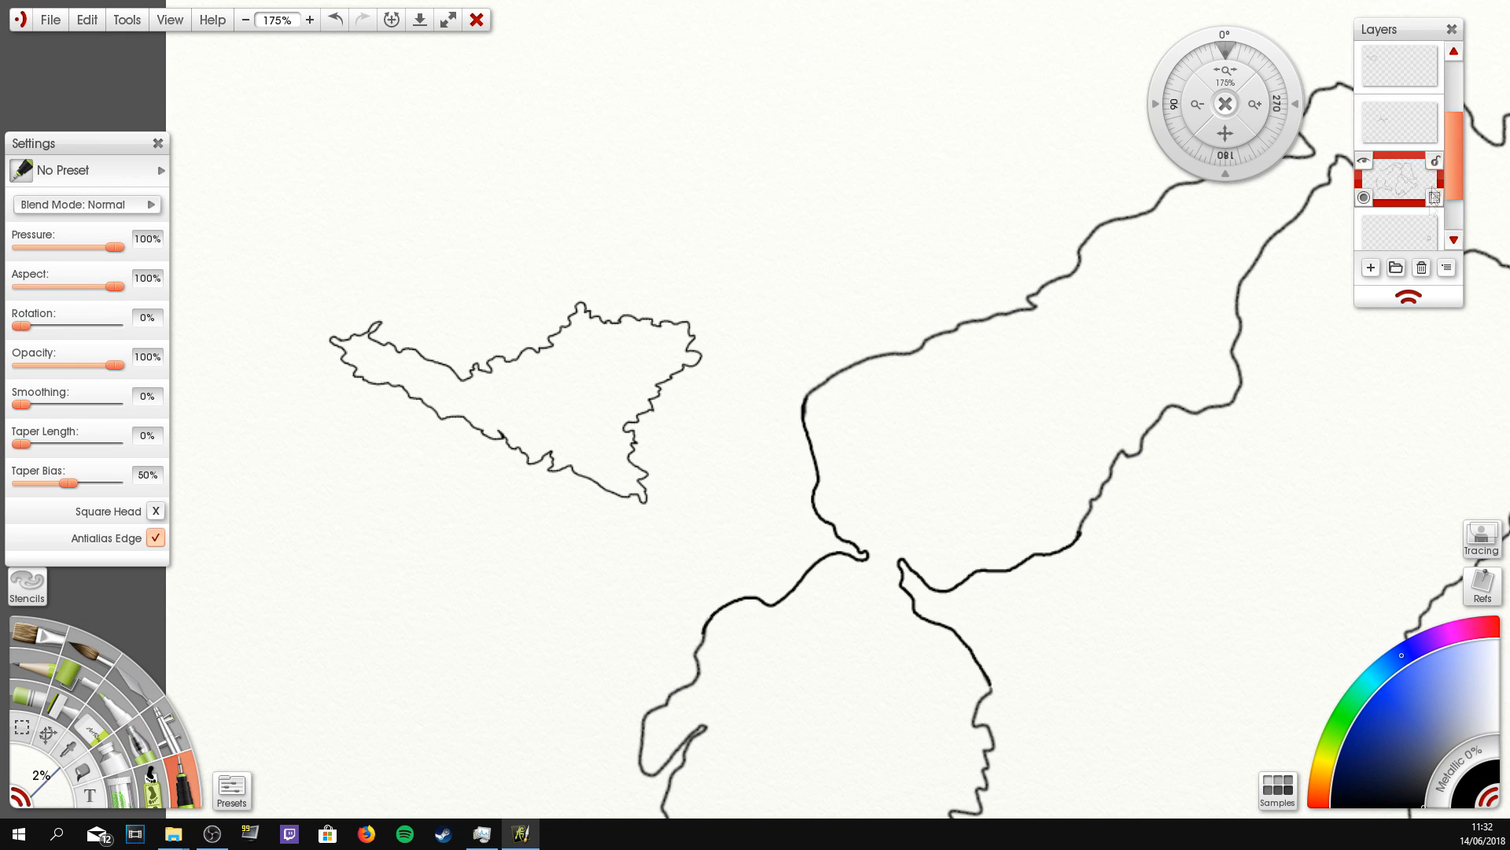
{"action": "left_click", "coordinate": [1446, 268]}
{"action": "left_click", "coordinate": [1353, 512]}
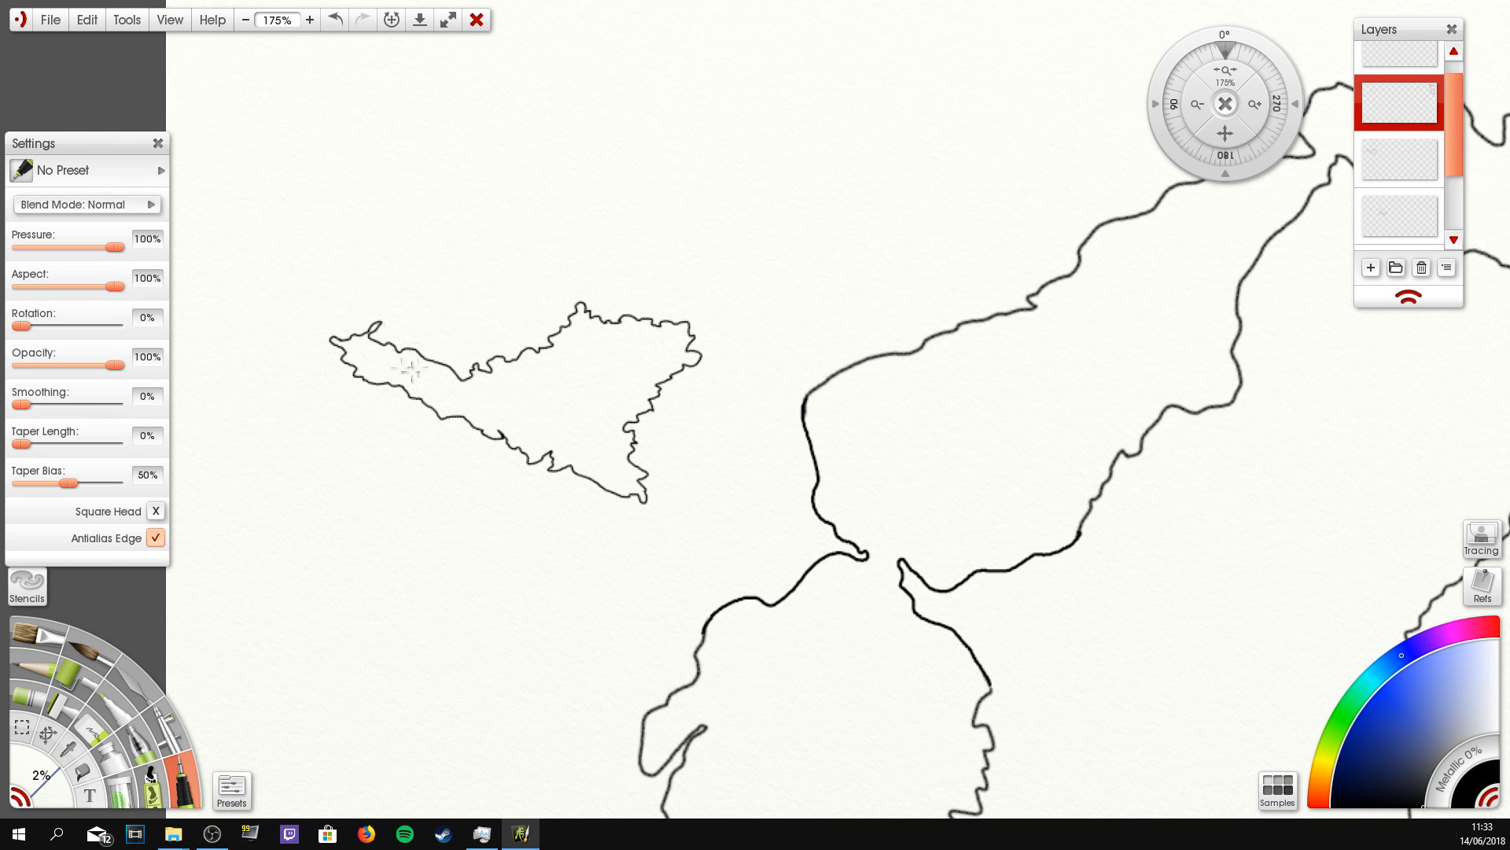
Step: Ink a smoother northern coast for the triangular island and erase its old northern outline on the island's layer
{"action": "scroll", "coordinate": [838, 425], "scroll_direction": "up", "scroll_amount": 3}
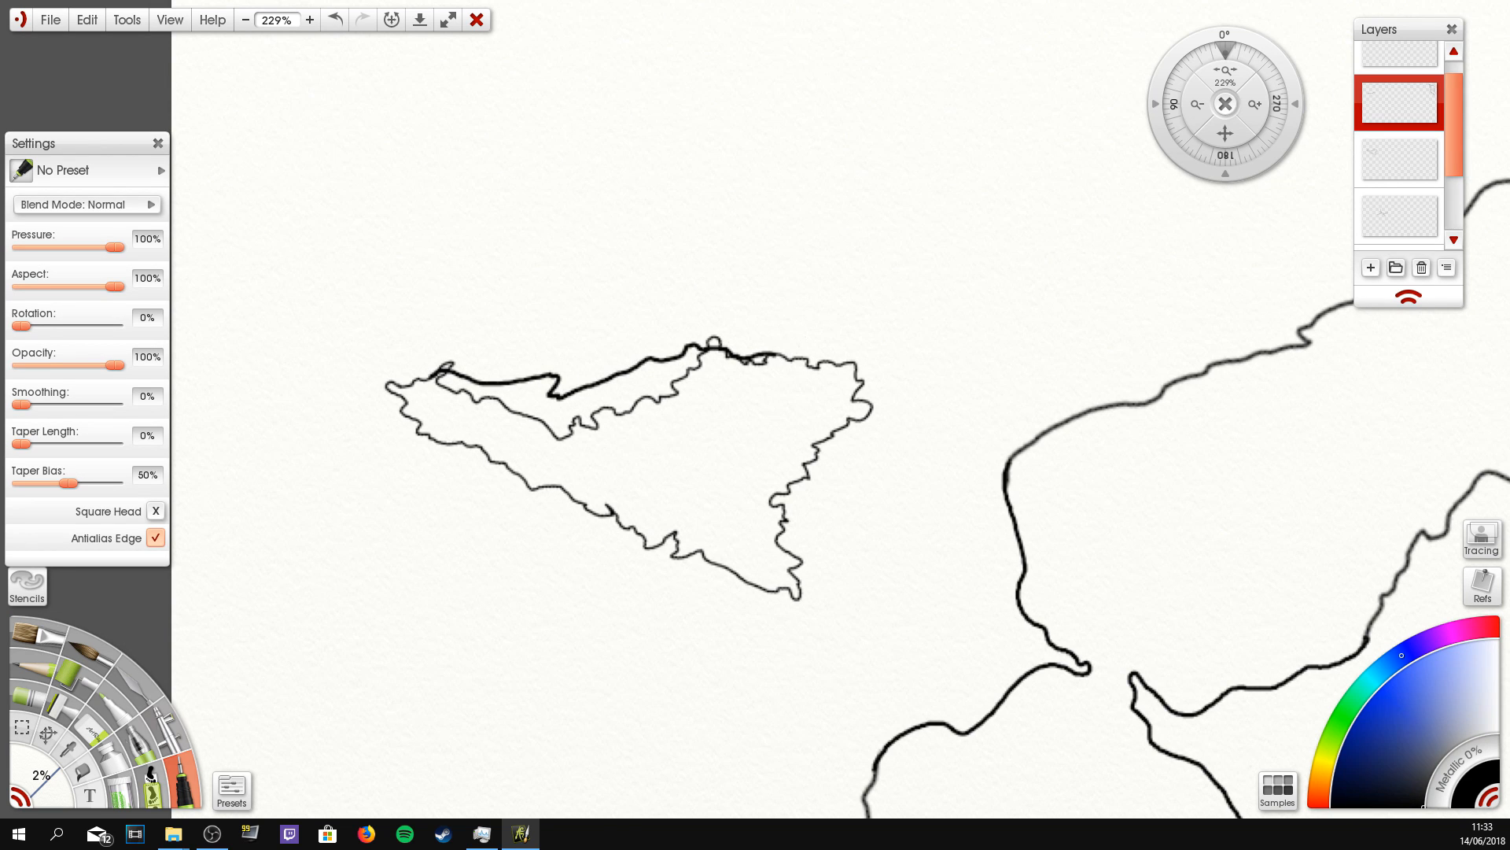
{"action": "key", "text": "e"}
{"action": "left_click", "coordinate": [1399, 159]}
{"action": "left_click_drag", "start_coordinate": [546, 423], "coordinate": [669, 389]}
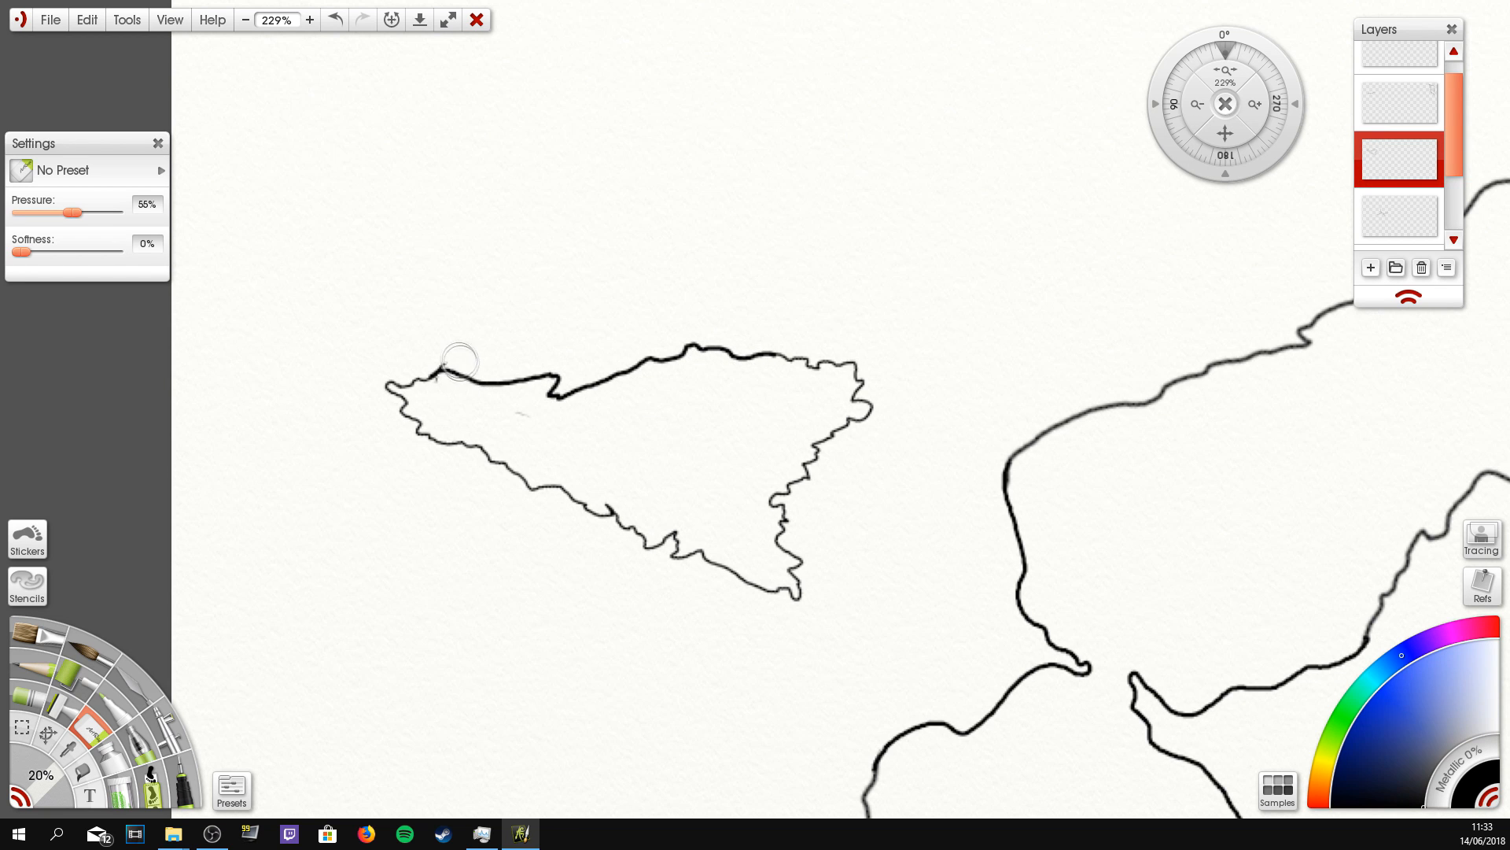
Step: Merge the triangular island layer down into the strait ink layer, and merge that result into the landmass layer
{"action": "left_click_drag", "start_coordinate": [1220, 86], "coordinate": [1116, 99]}
{"action": "left_click_drag", "start_coordinate": [1225, 132], "coordinate": [984, 73]}
{"action": "mouse_move", "coordinate": [1399, 162]}
{"action": "left_click", "coordinate": [1434, 177]}
{"action": "left_click", "coordinate": [1453, 415]}
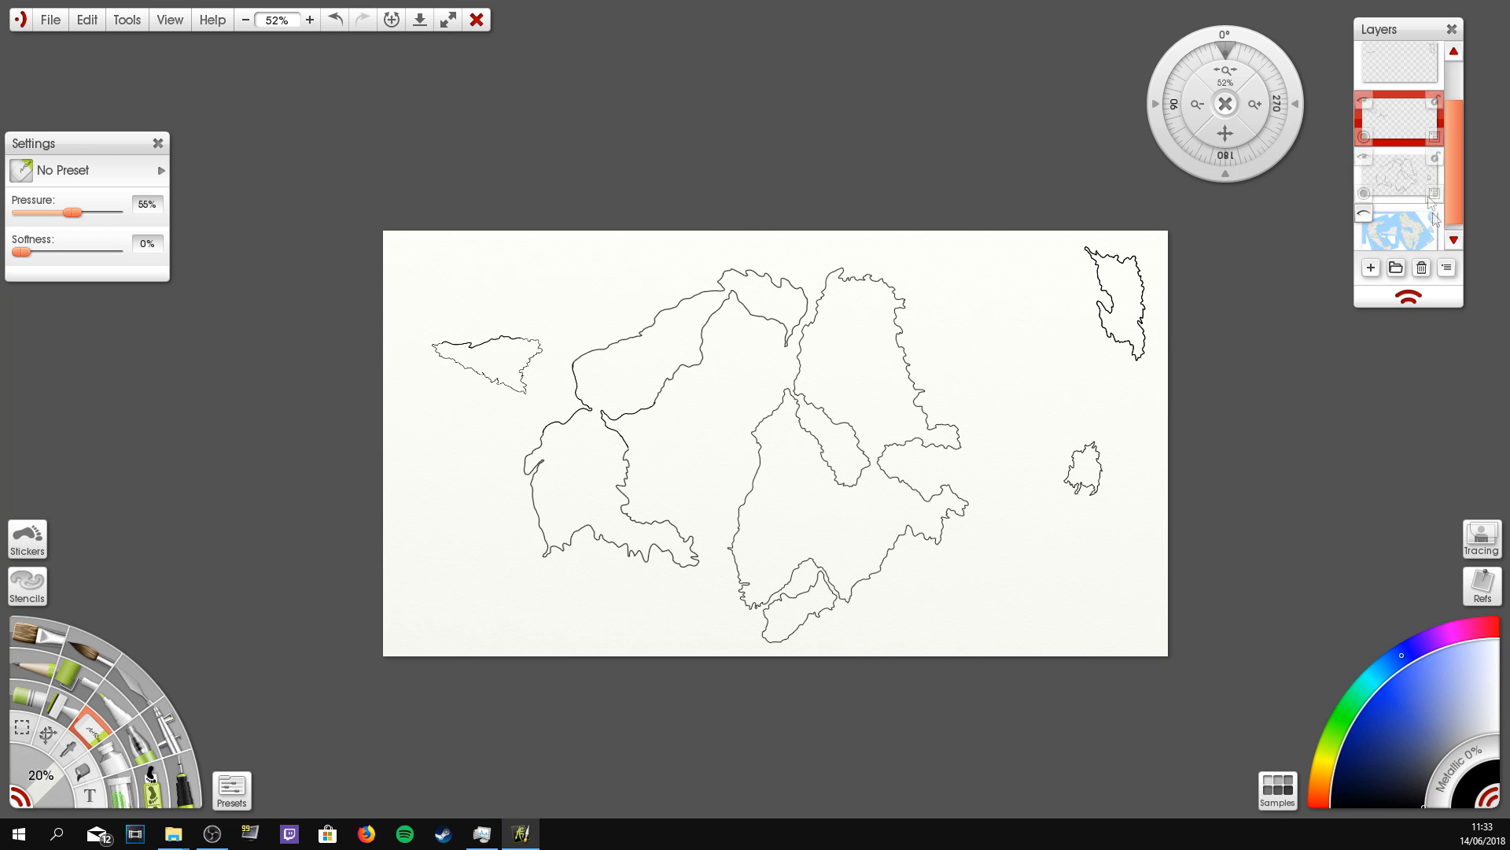
{"action": "left_click", "coordinate": [1446, 268]}
{"action": "left_click", "coordinate": [1380, 521]}
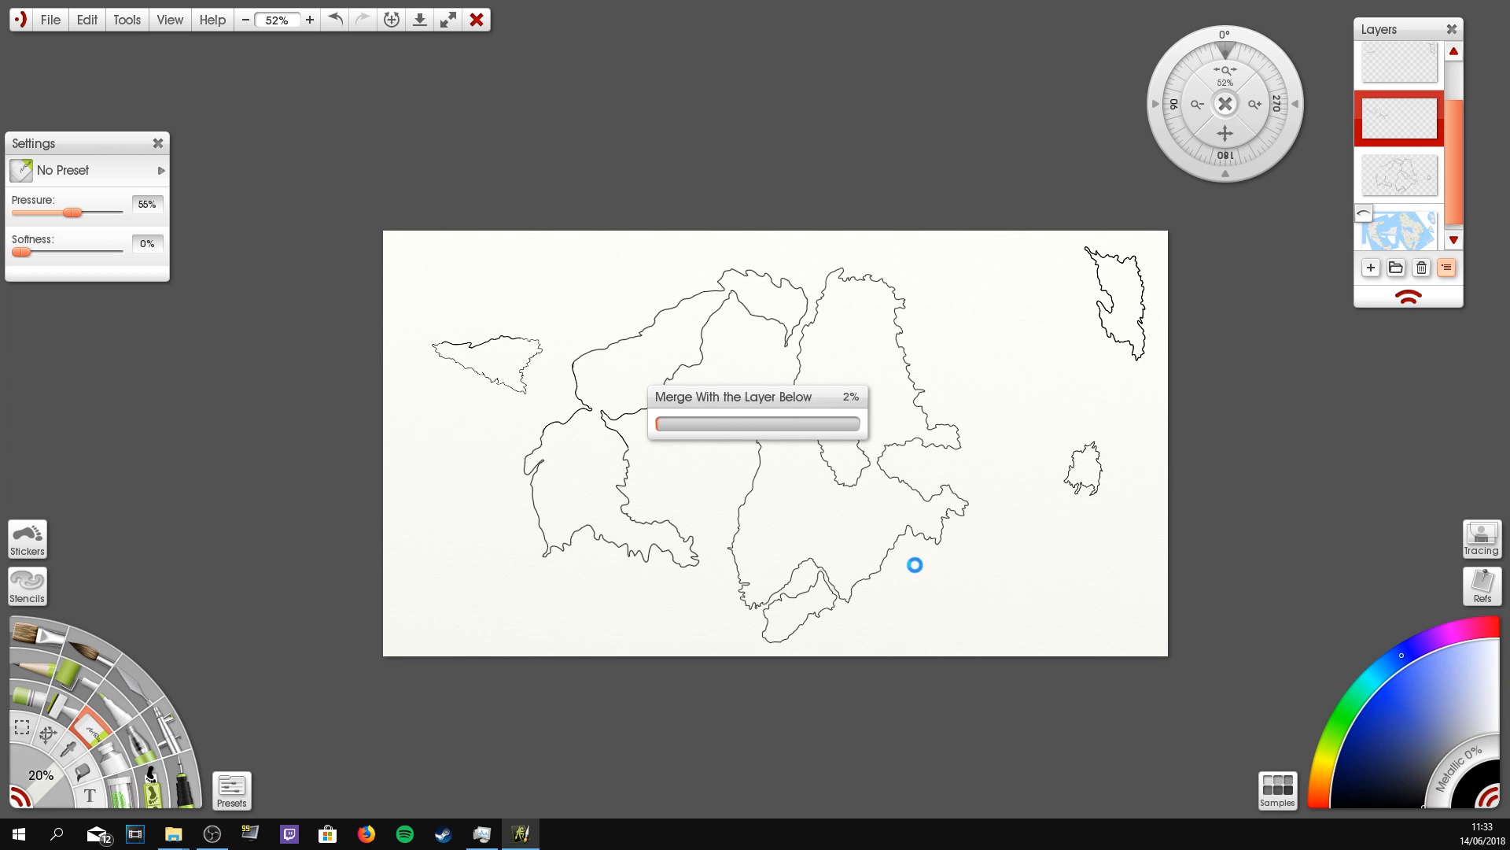
Step: Select the southern half of the eastern landmass with a freehand lasso, cutting across its narrow neck and eastern inlet
{"action": "left_click_drag", "start_coordinate": [1223, 83], "coordinate": [1290, 84]}
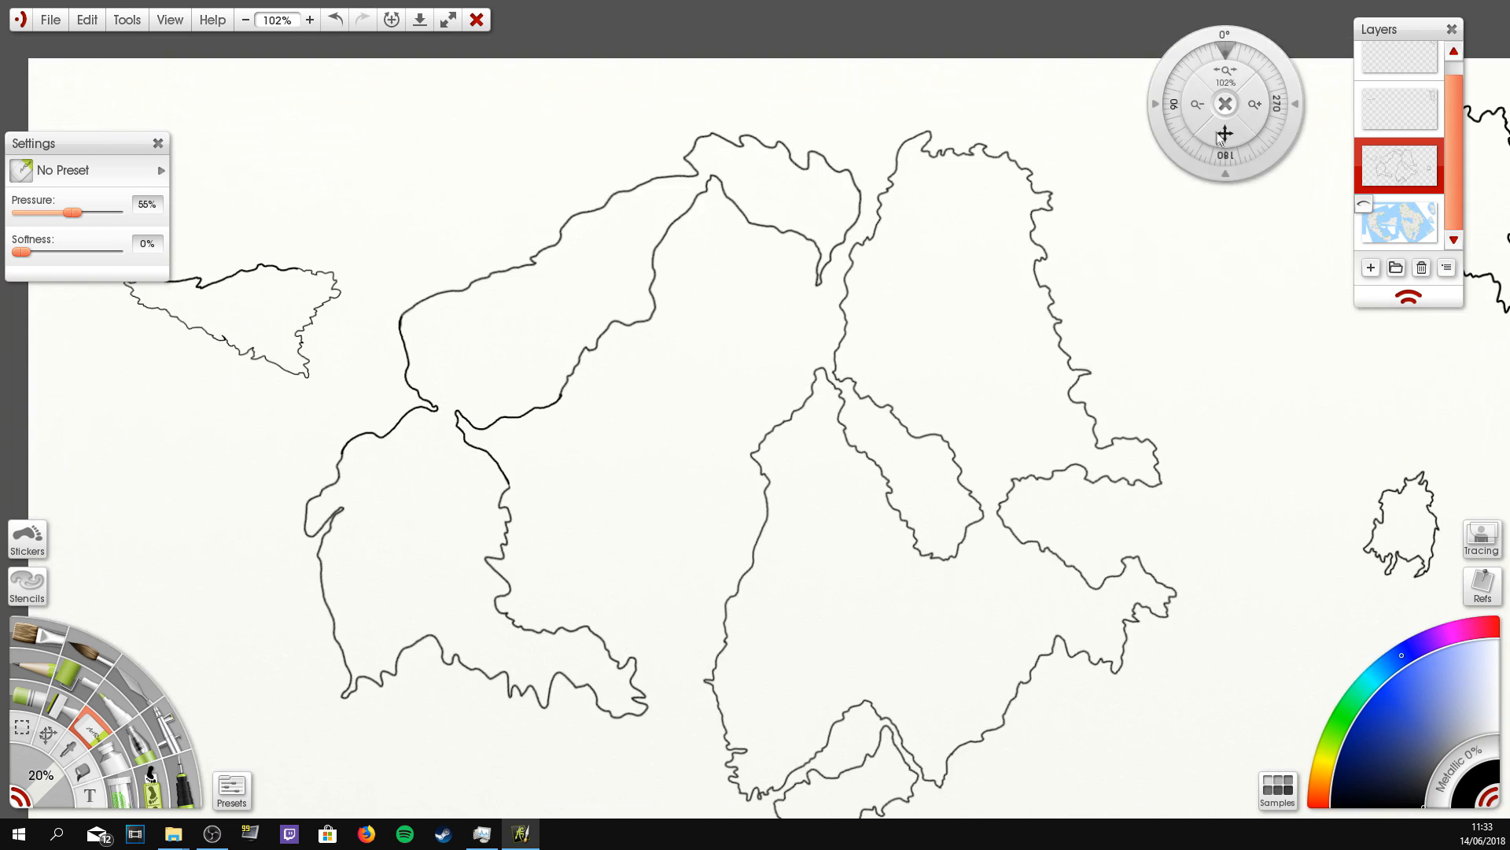
{"action": "left_click_drag", "start_coordinate": [1224, 132], "coordinate": [1143, 16]}
{"action": "left_click", "coordinate": [22, 726]}
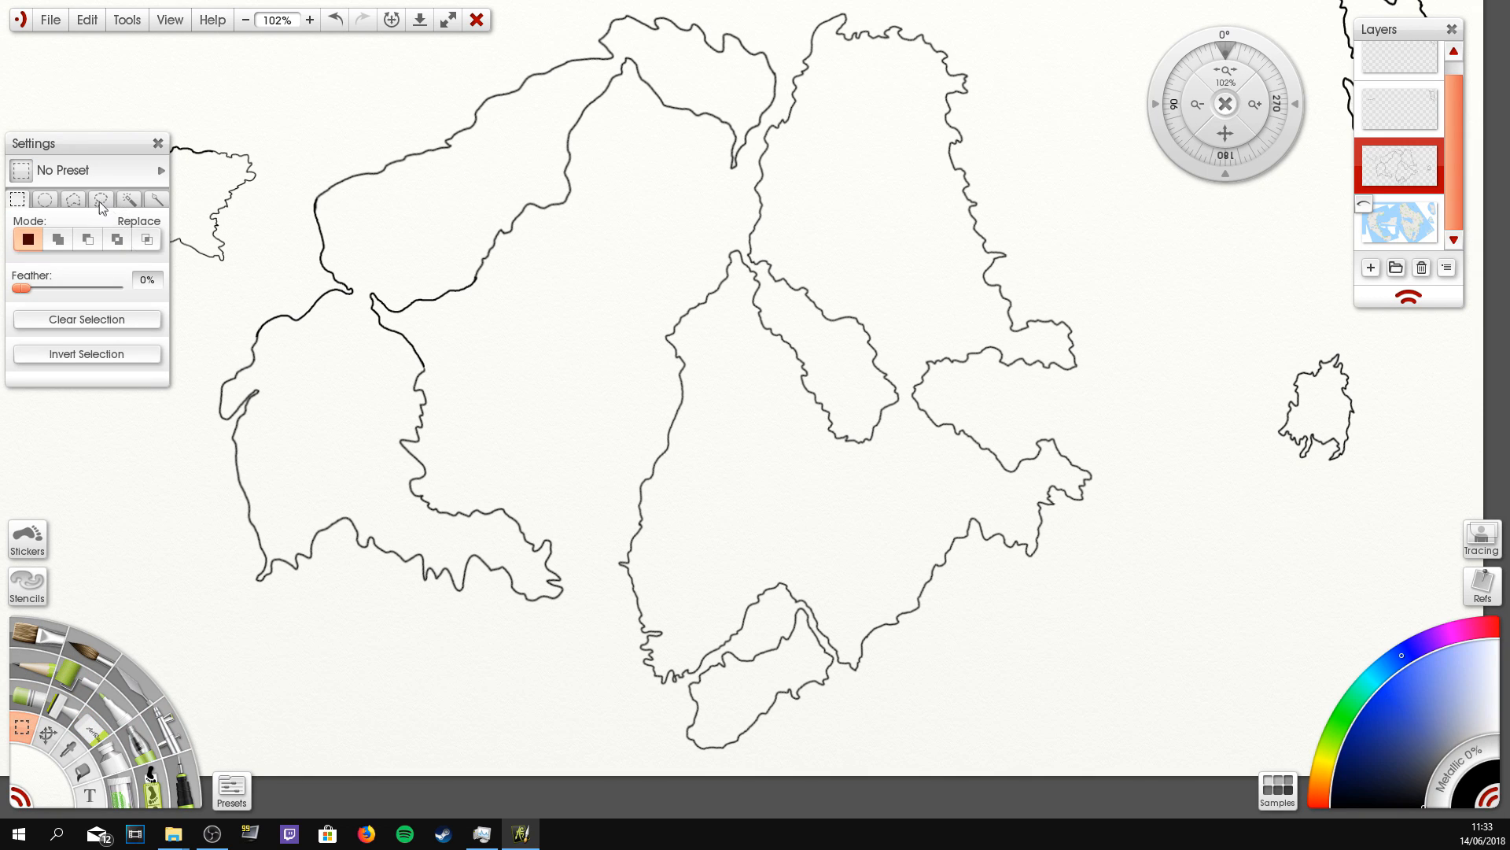
{"action": "left_click_drag", "start_coordinate": [727, 755], "coordinate": [606, 352]}
{"action": "left_click_drag", "start_coordinate": [749, 268], "coordinate": [762, 271]}
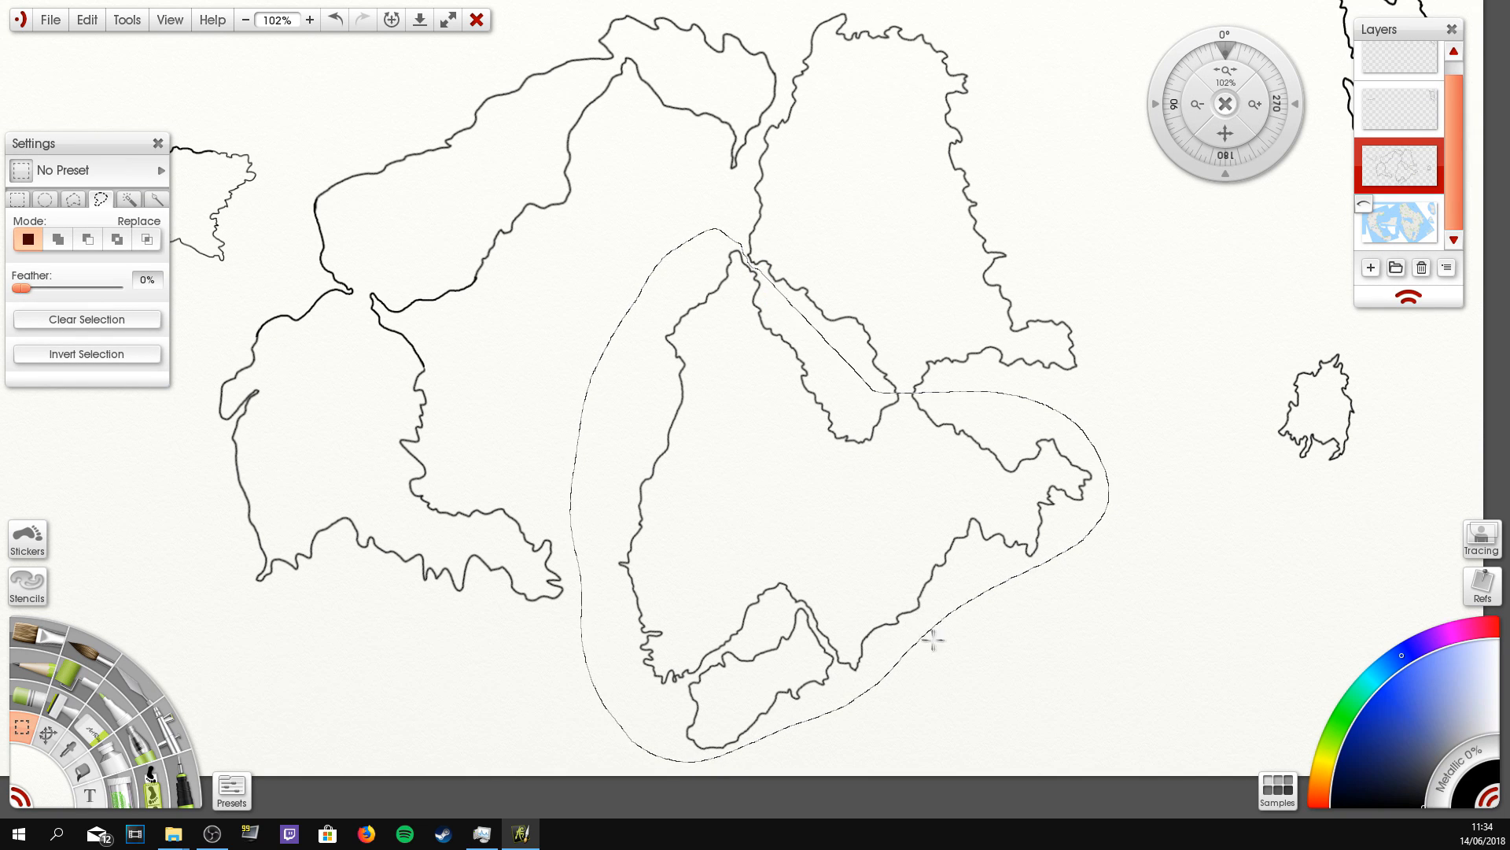
Step: Rotate the selected southern half of the landmass counter-clockwise and shift it slightly to the southeast
{"action": "key", "text": "ctrl+t"}
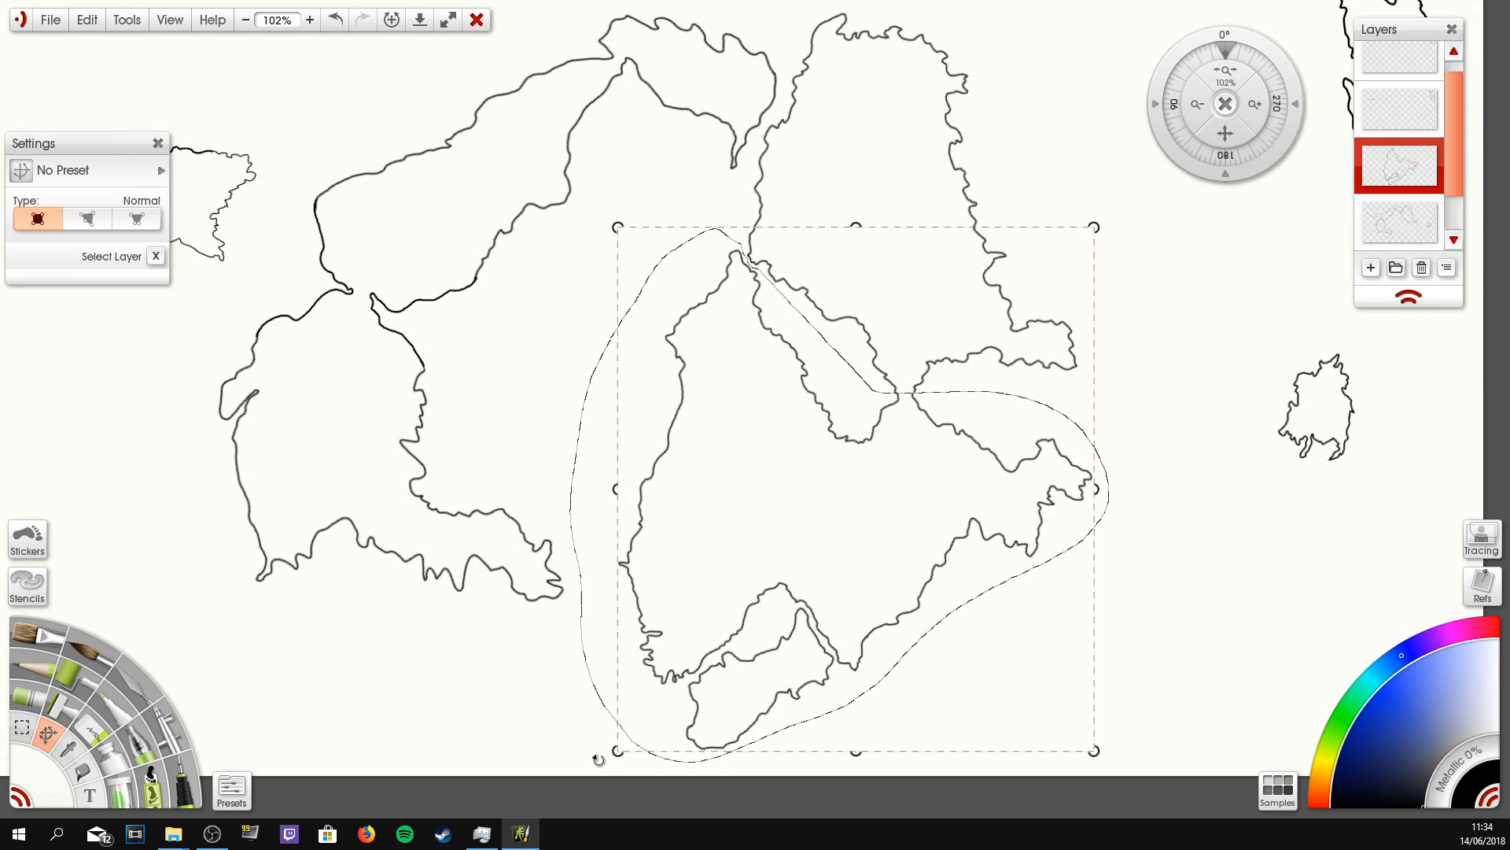
{"action": "left_click_drag", "start_coordinate": [611, 768], "coordinate": [700, 804]}
{"action": "left_click_drag", "start_coordinate": [809, 613], "coordinate": [809, 601]}
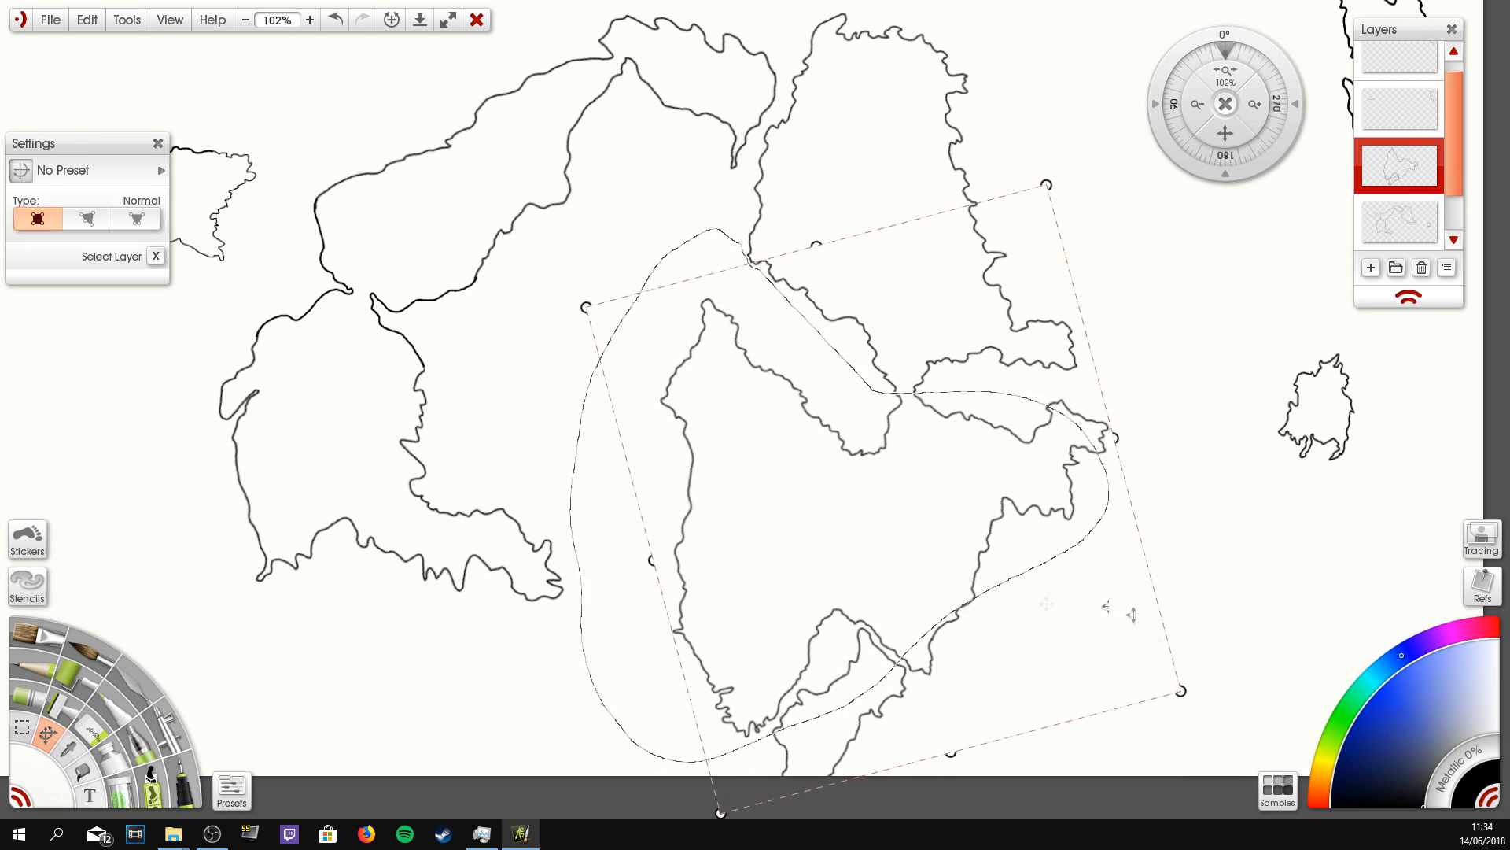
{"action": "left_click_drag", "start_coordinate": [1195, 699], "coordinate": [1215, 656]}
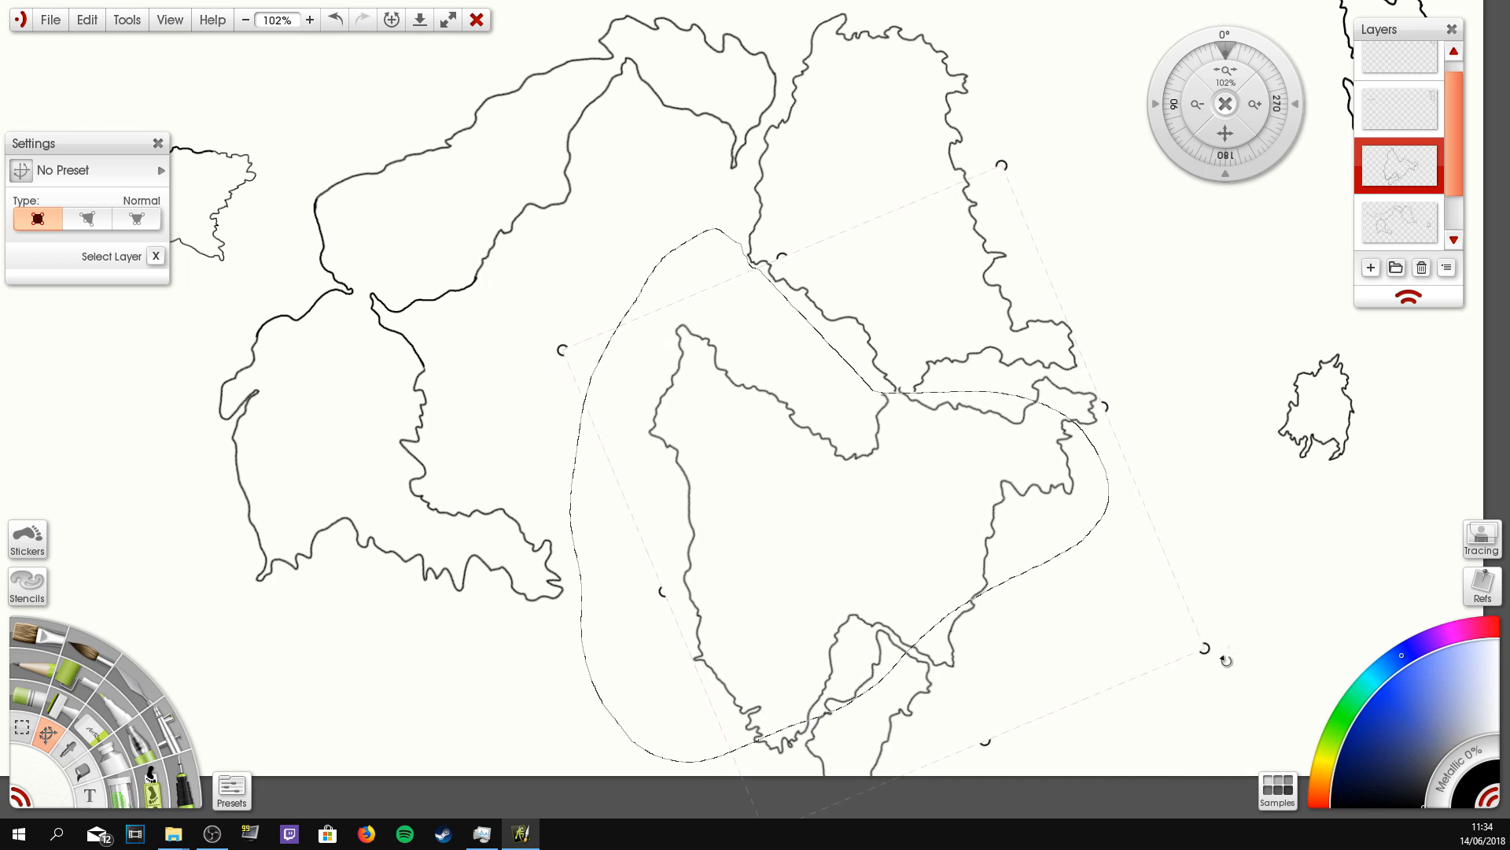
{"action": "left_click_drag", "start_coordinate": [933, 541], "coordinate": [941, 543]}
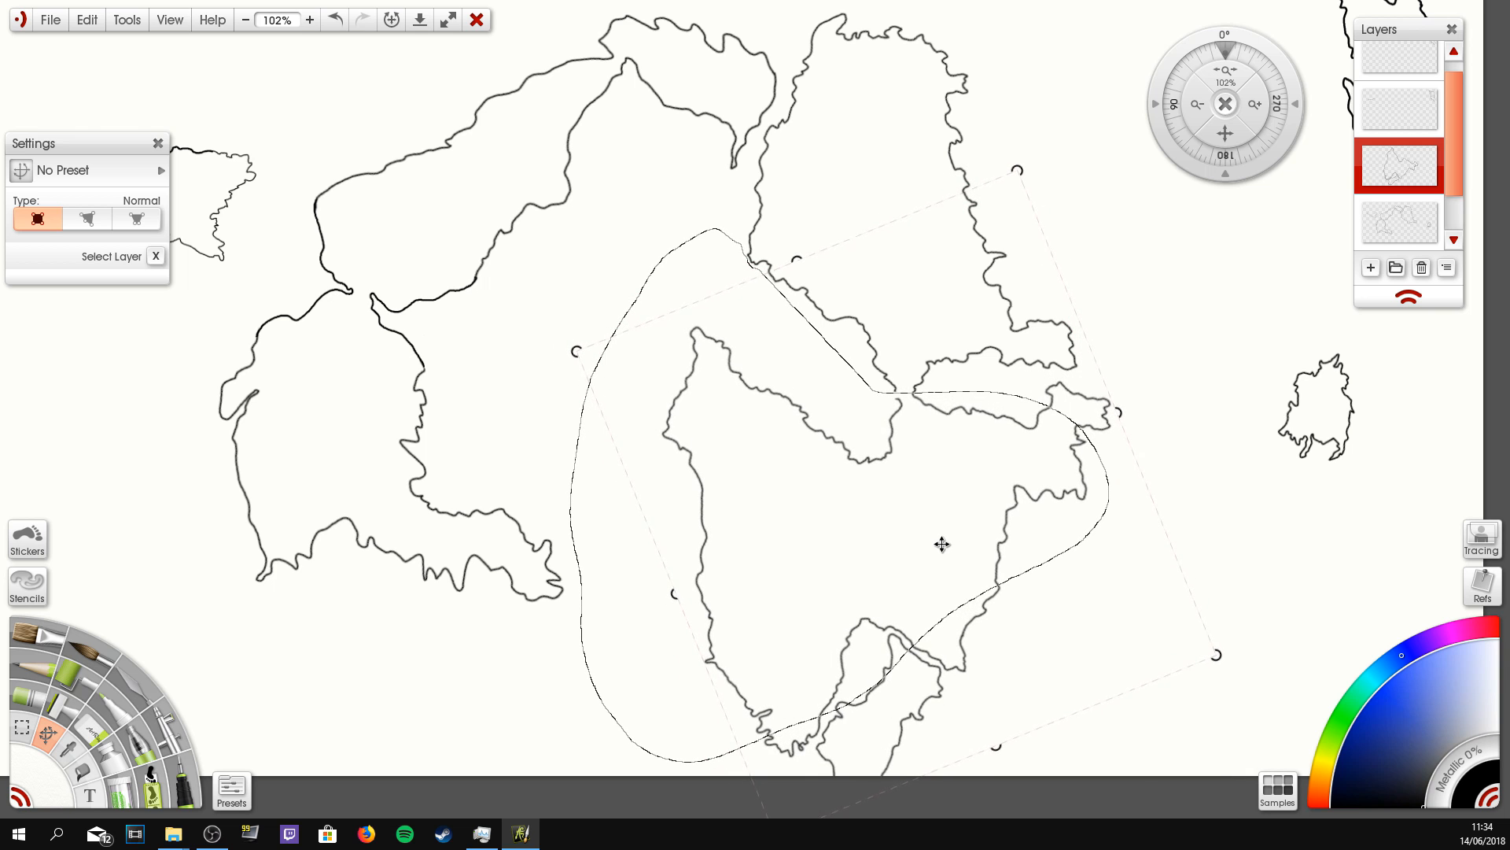
{"action": "key", "text": "s"}
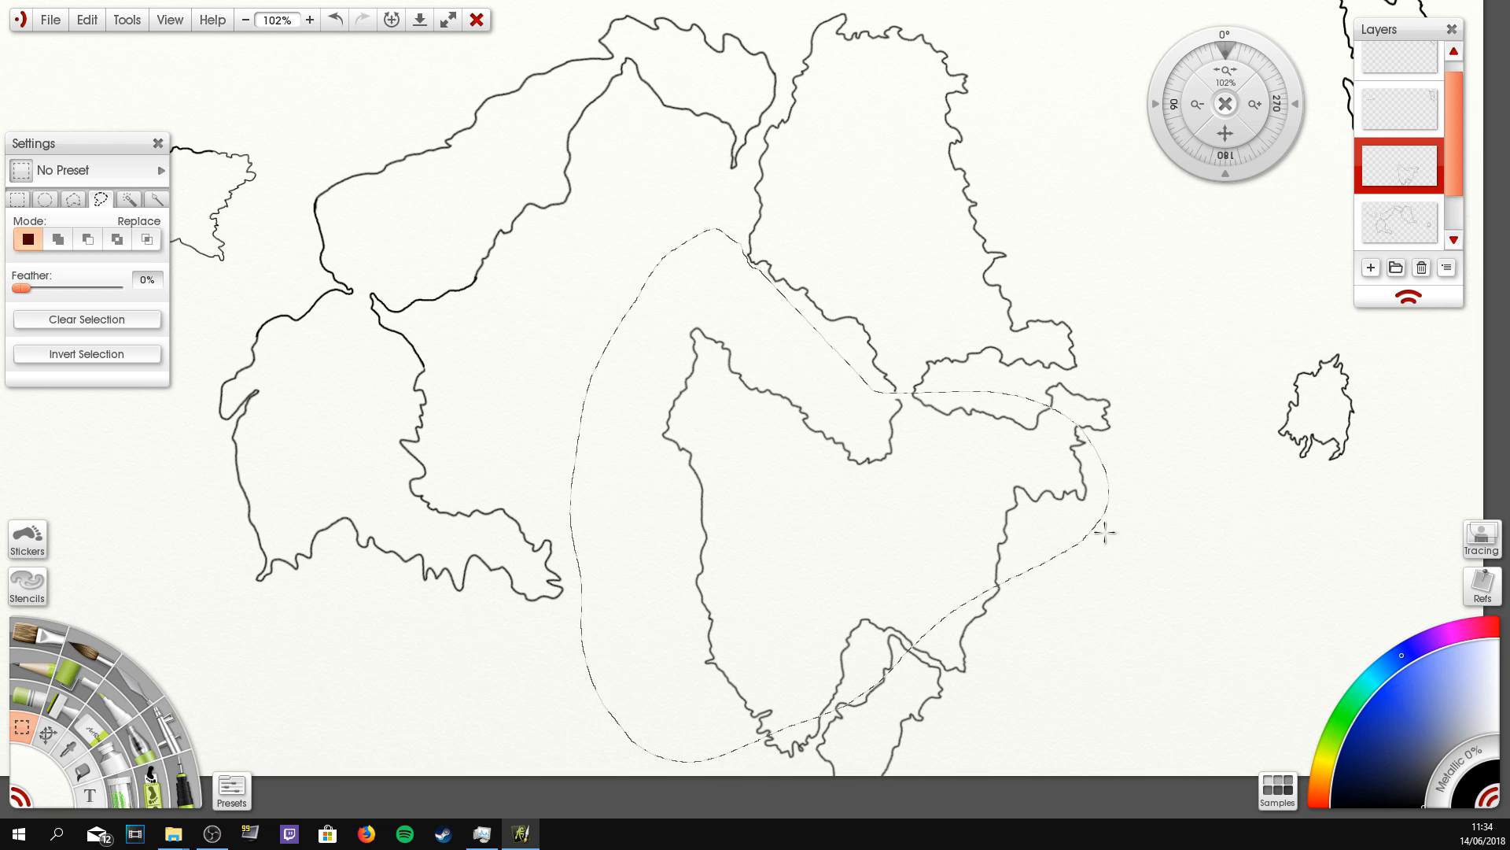
Step: Clear the selection and merge the rotated southern part down into the landmass layer
{"action": "left_click", "coordinate": [110, 320]}
{"action": "left_click", "coordinate": [1435, 180]}
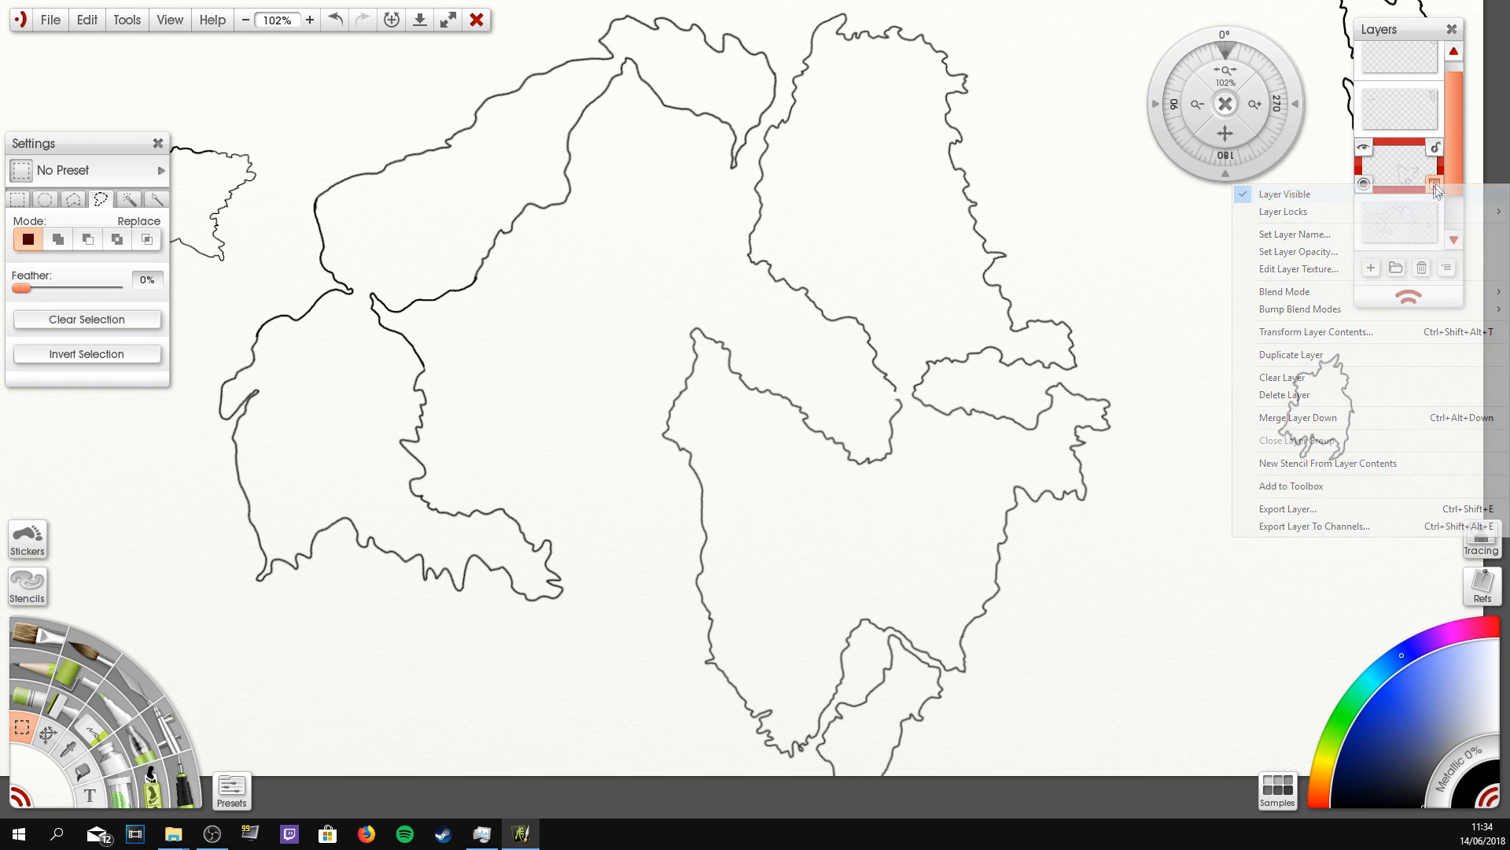
{"action": "left_click", "coordinate": [1430, 414]}
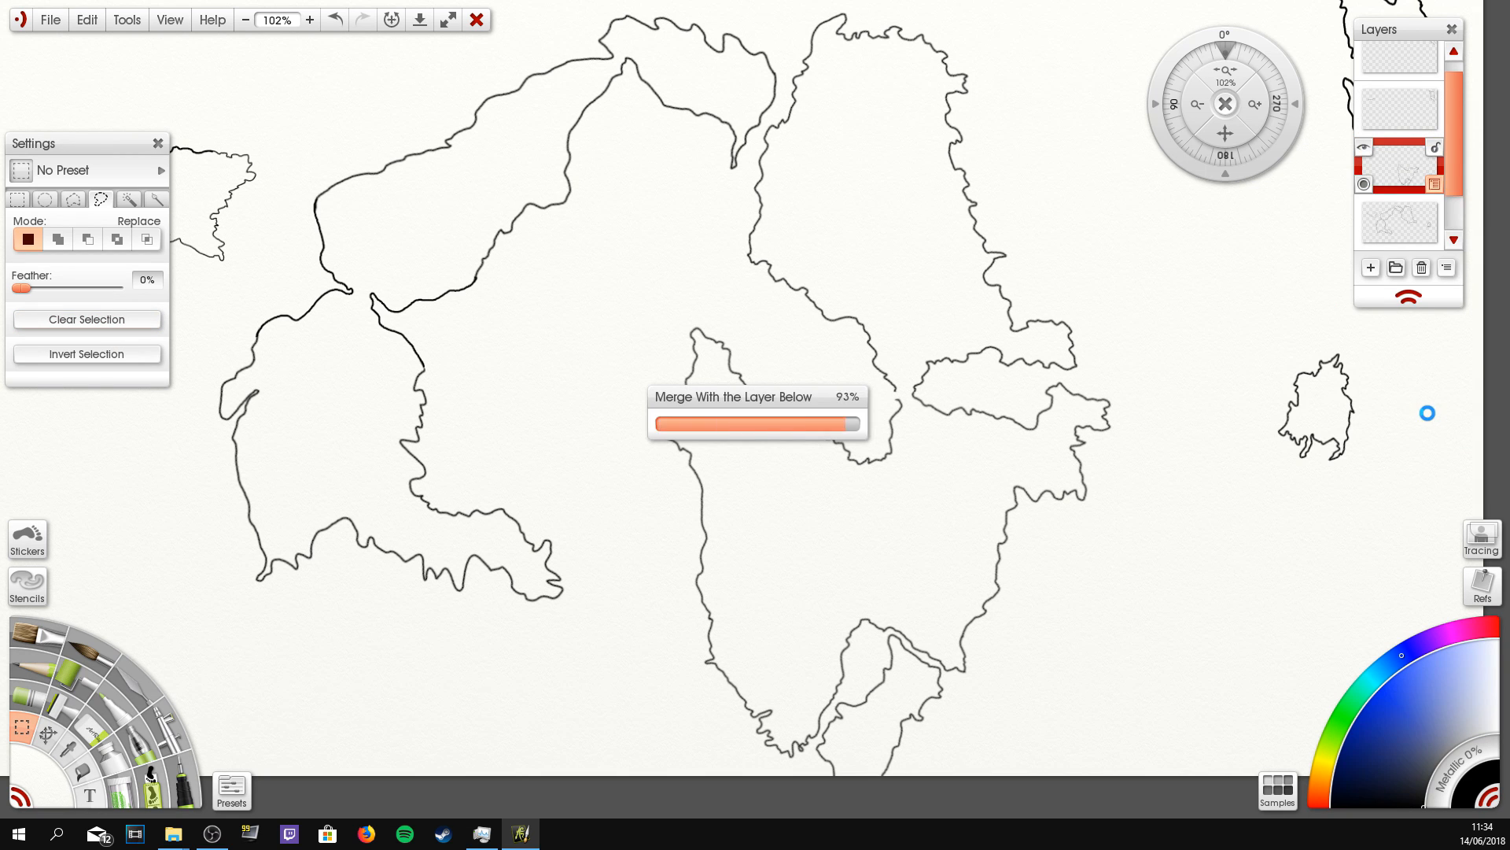
Step: Ink over the small gap in the coastline where the rotated southern part meets the northern part
{"action": "mouse_move", "coordinate": [1226, 71]}
{"action": "left_mouse_down"}
{"action": "mouse_move", "coordinate": [1319, 81]}
{"action": "mouse_move", "coordinate": [997, 195]}
{"action": "left_mouse_up"}
{"action": "key", "text": "i"}
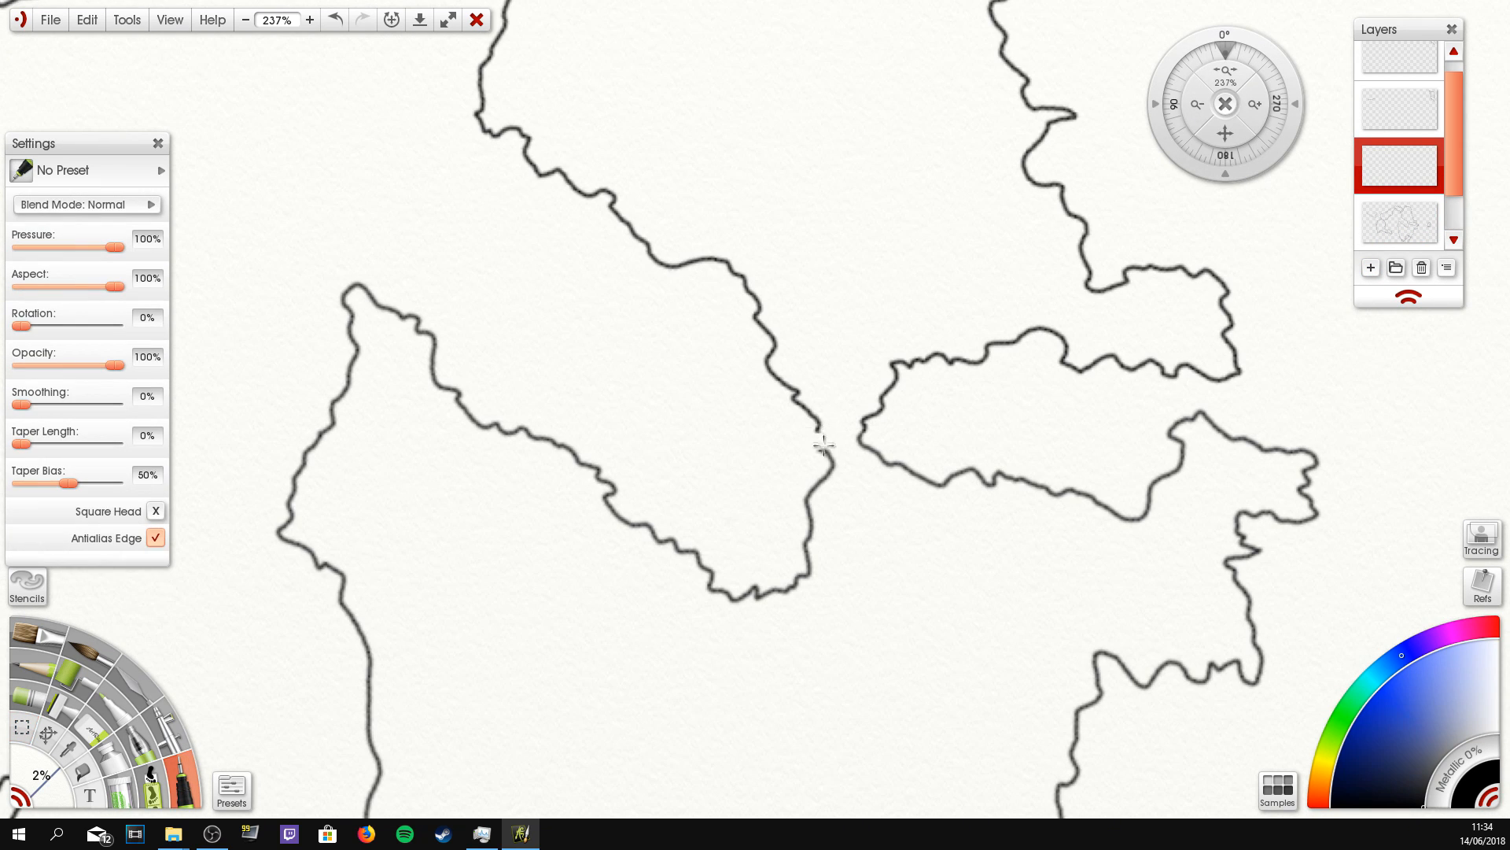
{"action": "left_click_drag", "start_coordinate": [1228, 76], "coordinate": [1083, 118]}
{"action": "left_click_drag", "start_coordinate": [1226, 136], "coordinate": [1232, 232]}
Step: Select the small eastern island with a rectangular selection and cut it from the merged landmass layer
{"action": "left_click", "coordinate": [47, 719]}
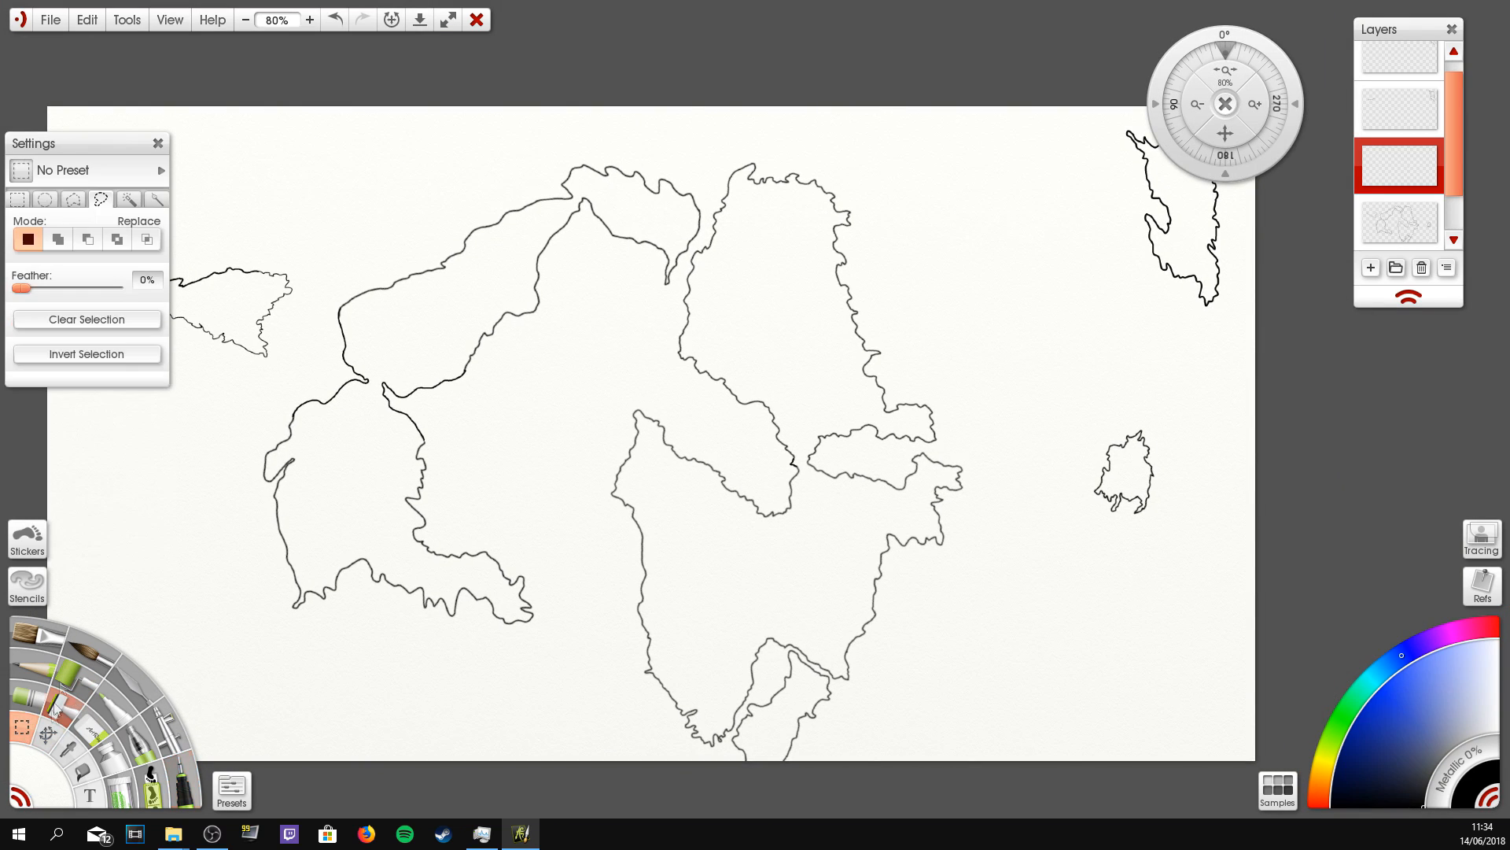
{"action": "left_click_drag", "start_coordinate": [1165, 419], "coordinate": [1089, 522]}
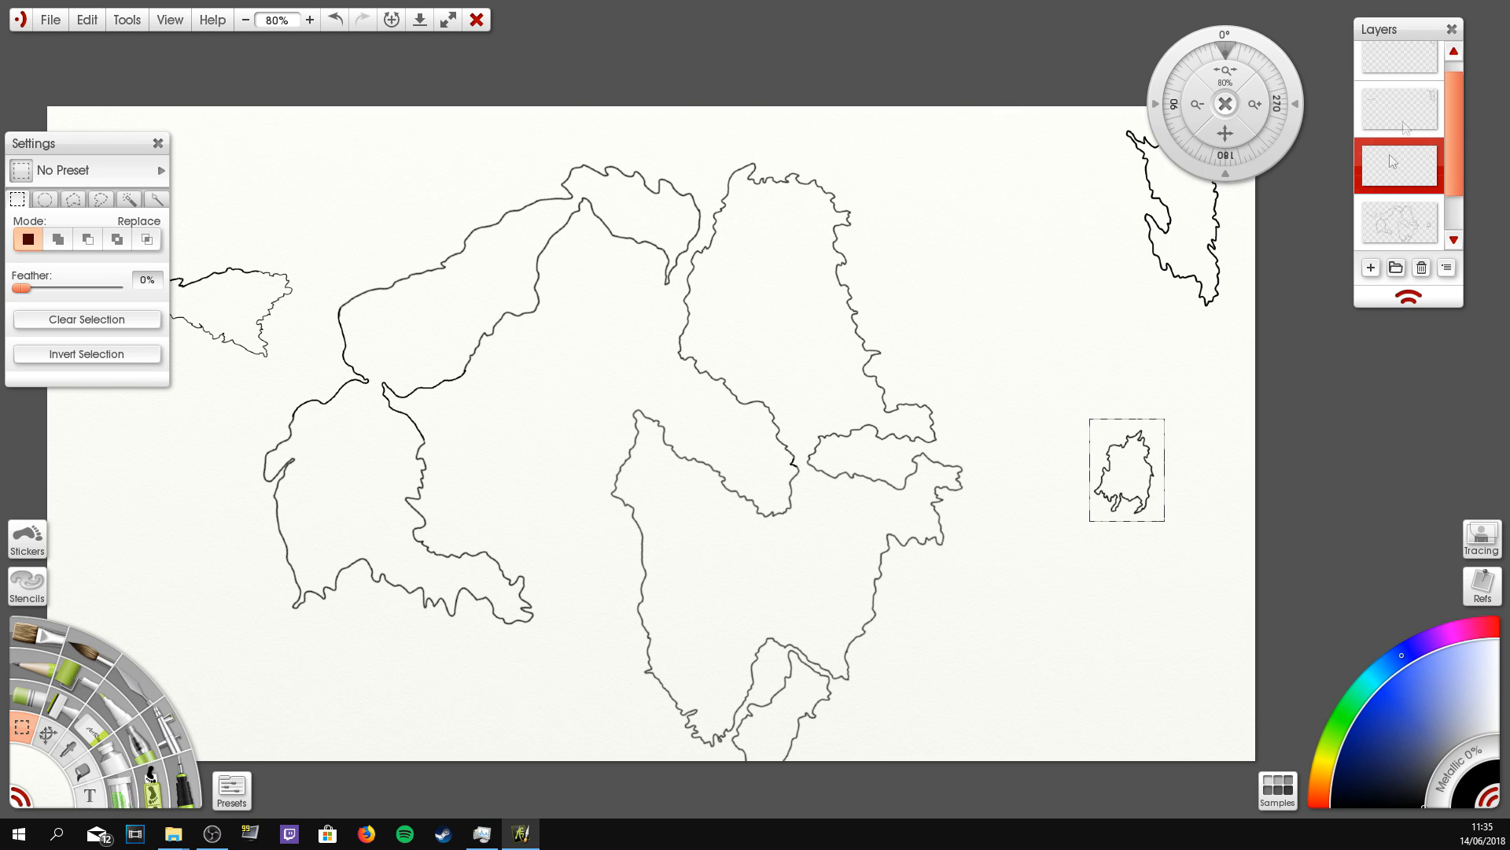
{"action": "scroll", "coordinate": [1454, 121], "scroll_direction": "up", "scroll_amount": 1}
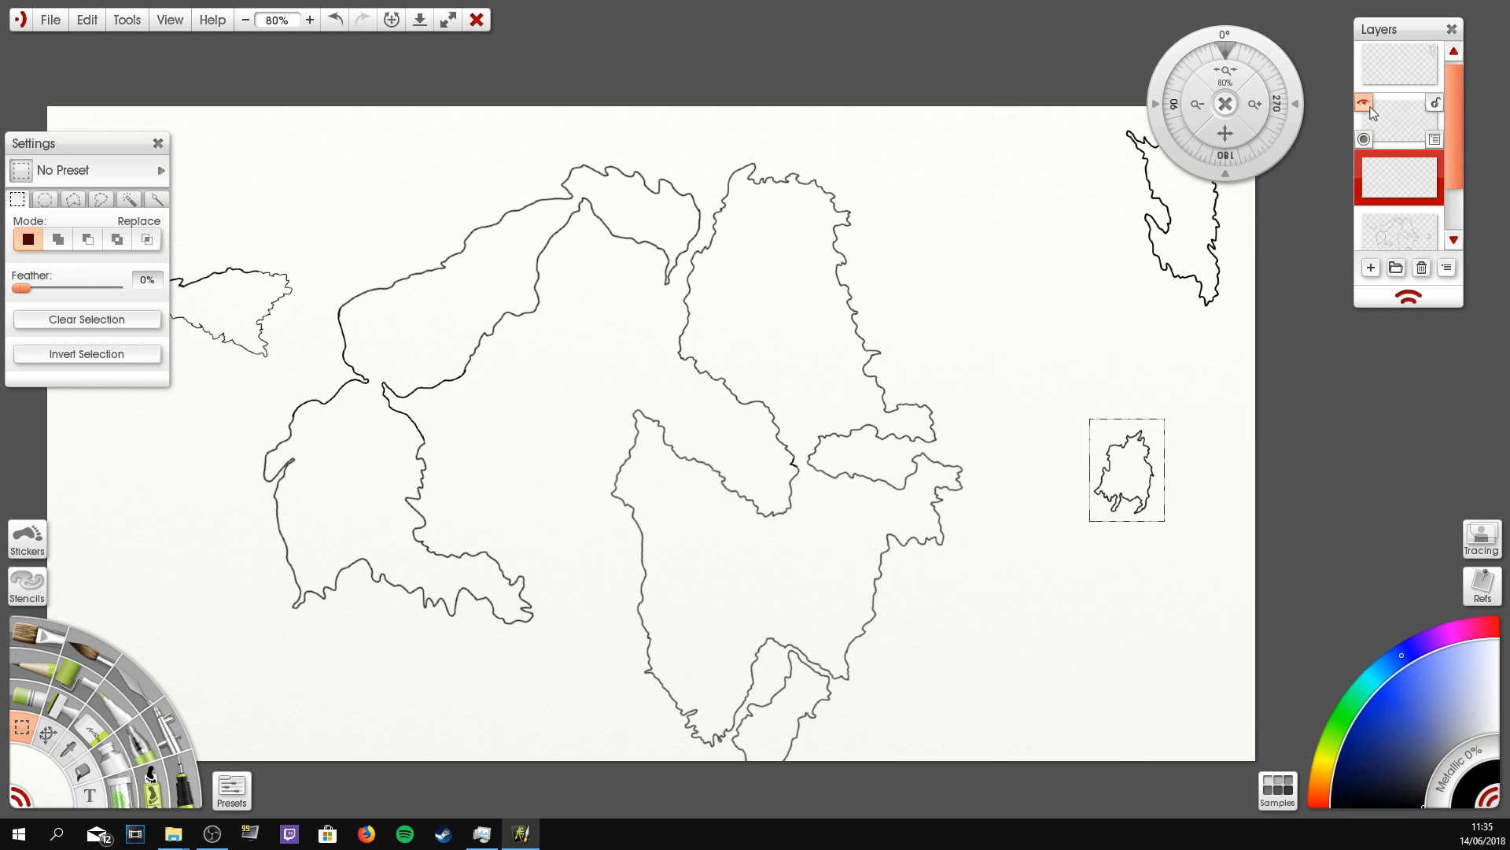
{"action": "left_click_drag", "start_coordinate": [1371, 107], "coordinate": [1370, 59]}
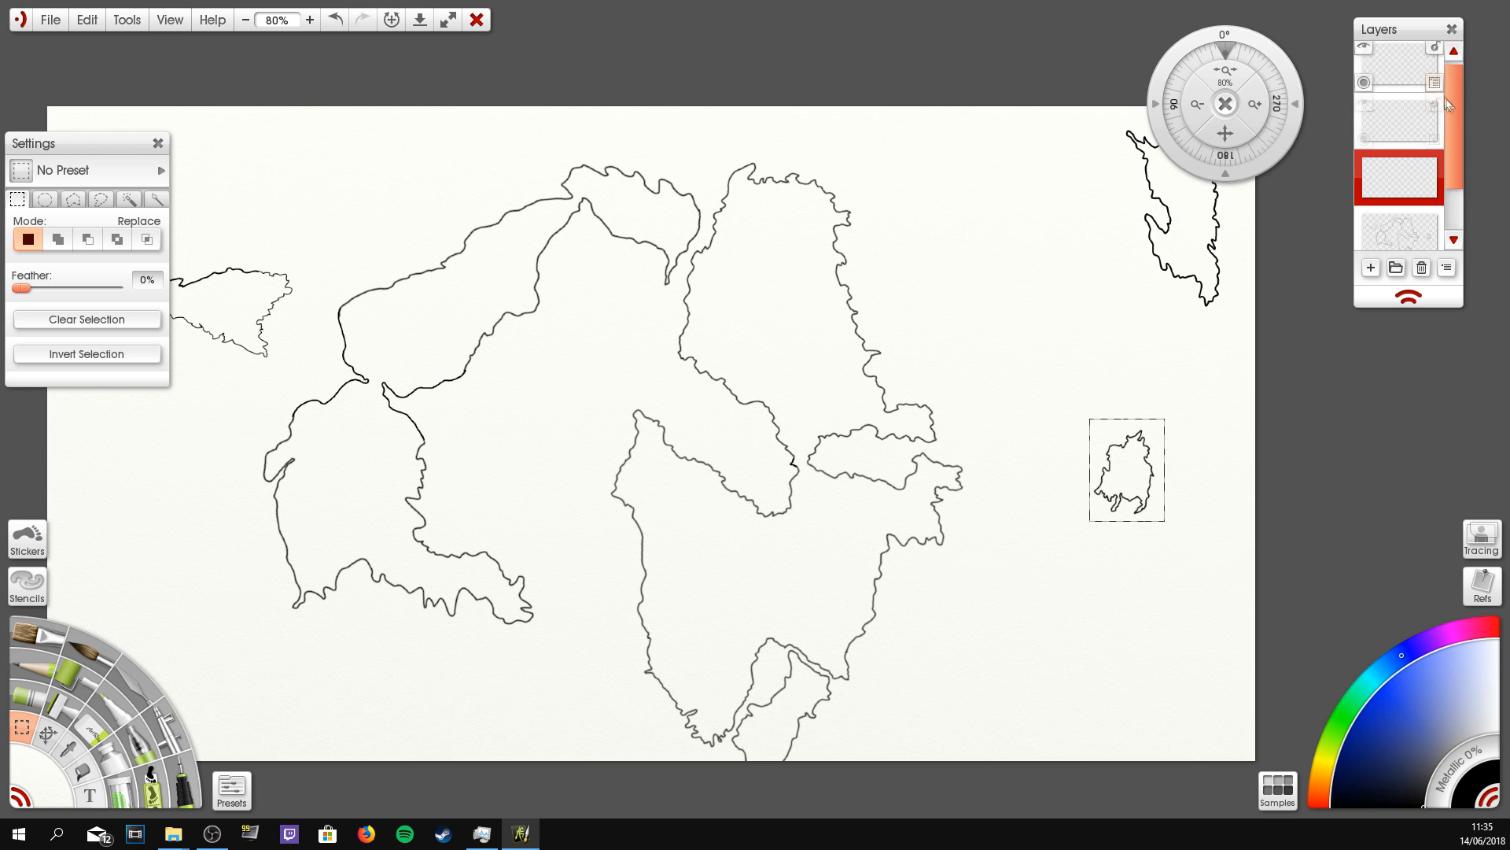
{"action": "scroll", "coordinate": [1443, 95], "scroll_direction": "down", "scroll_amount": 2}
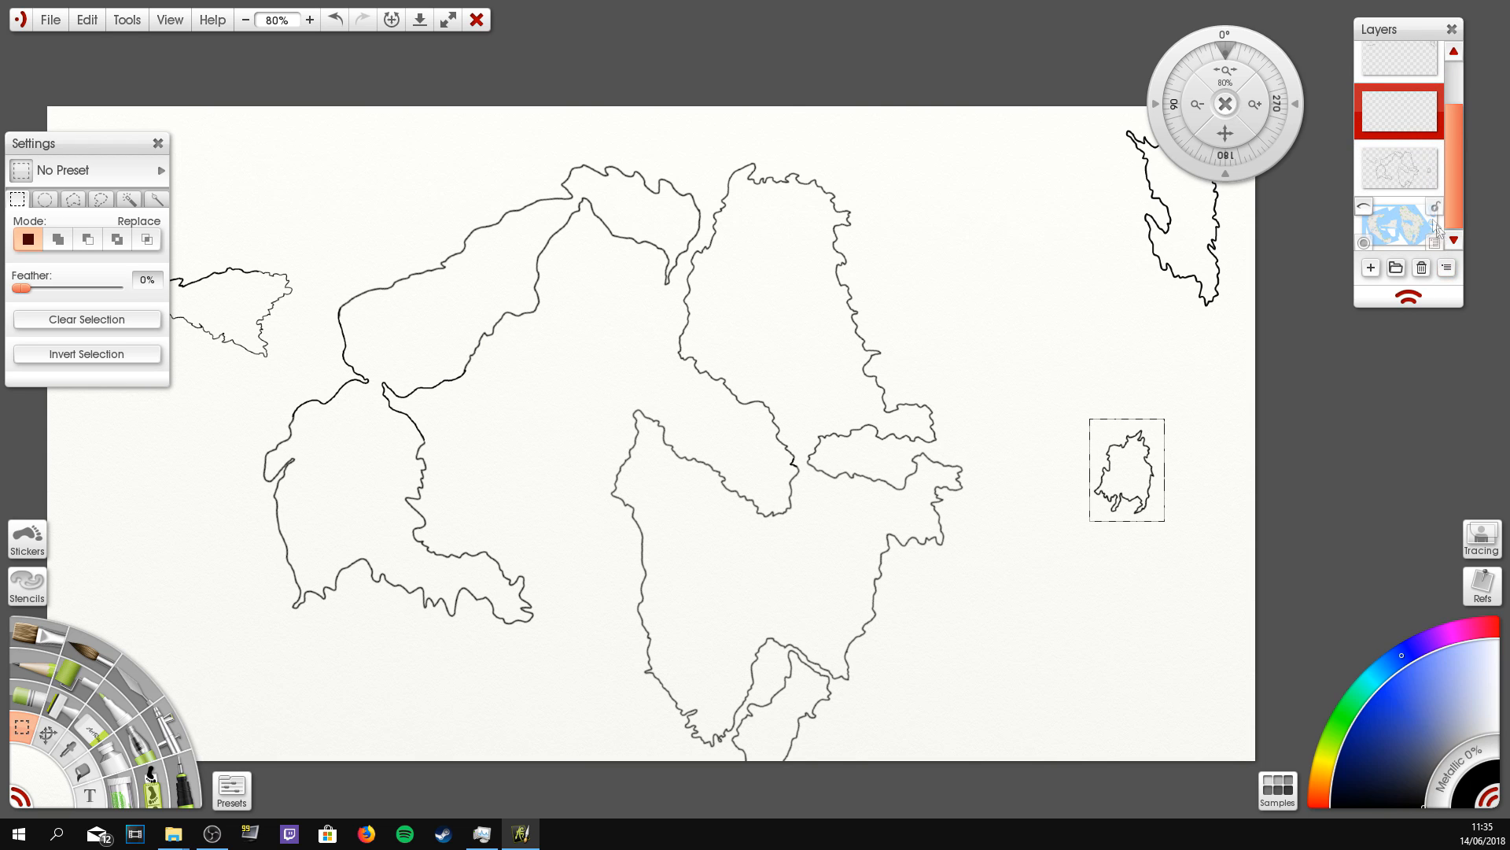
{"action": "left_click", "coordinate": [1364, 187]}
{"action": "left_click", "coordinate": [1365, 187]}
{"action": "key", "text": "ctrl+c"}
{"action": "left_click", "coordinate": [1400, 167]}
{"action": "key", "text": "ctrl+x"}
Step: Paste the small island onto a new layer, enlarge it slightly, rotate it clockwise and place it between the crescent's southern tip and the eastern landmass
{"action": "key", "text": "ctrl+v"}
{"action": "left_click_drag", "start_coordinate": [1133, 441], "coordinate": [602, 604]}
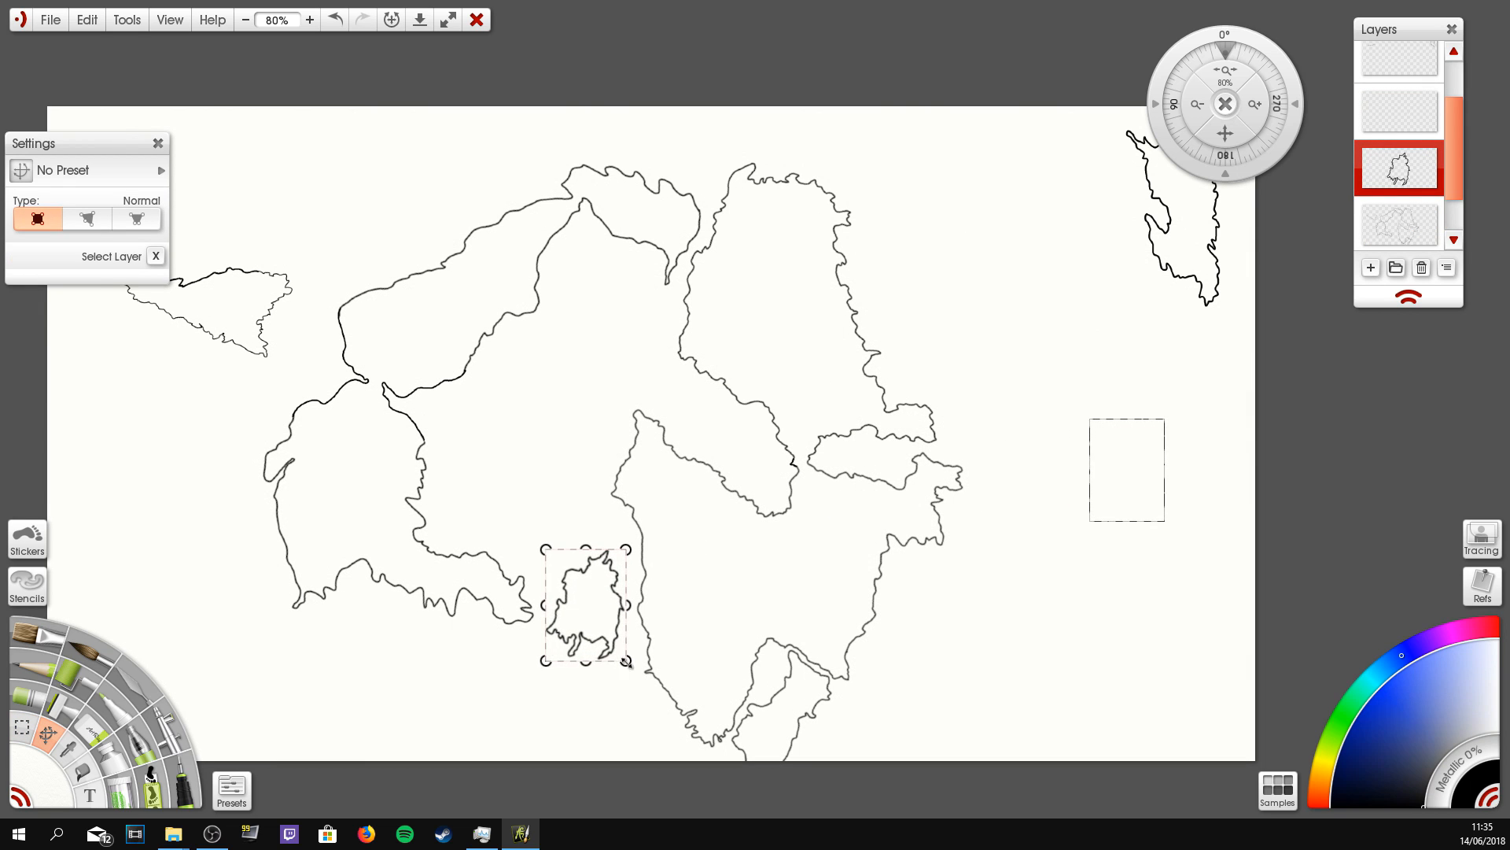
{"action": "left_click_drag", "start_coordinate": [626, 553], "coordinate": [607, 683]}
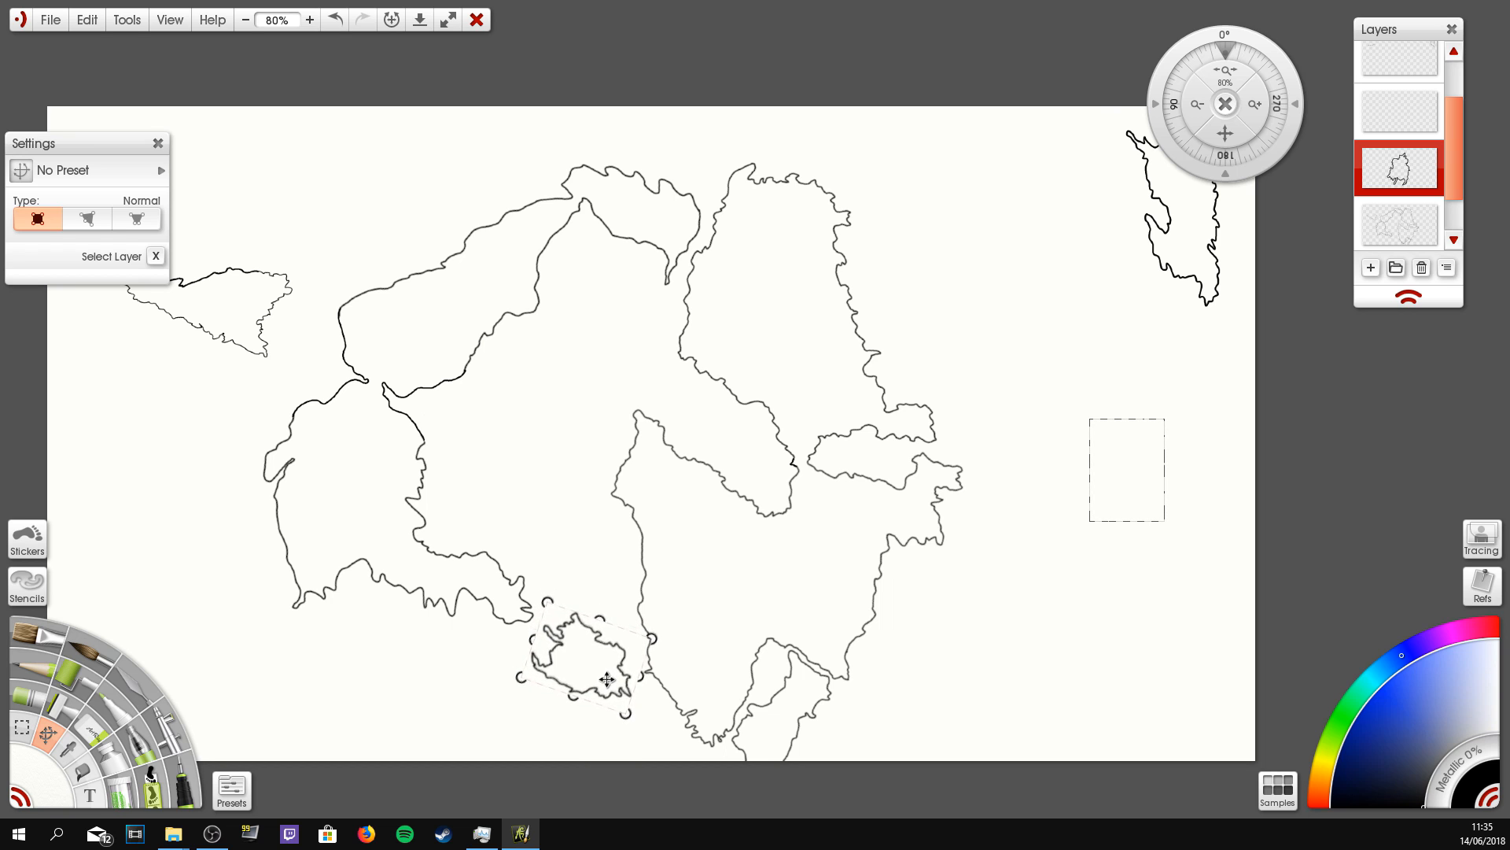
{"action": "key", "text": "Return"}
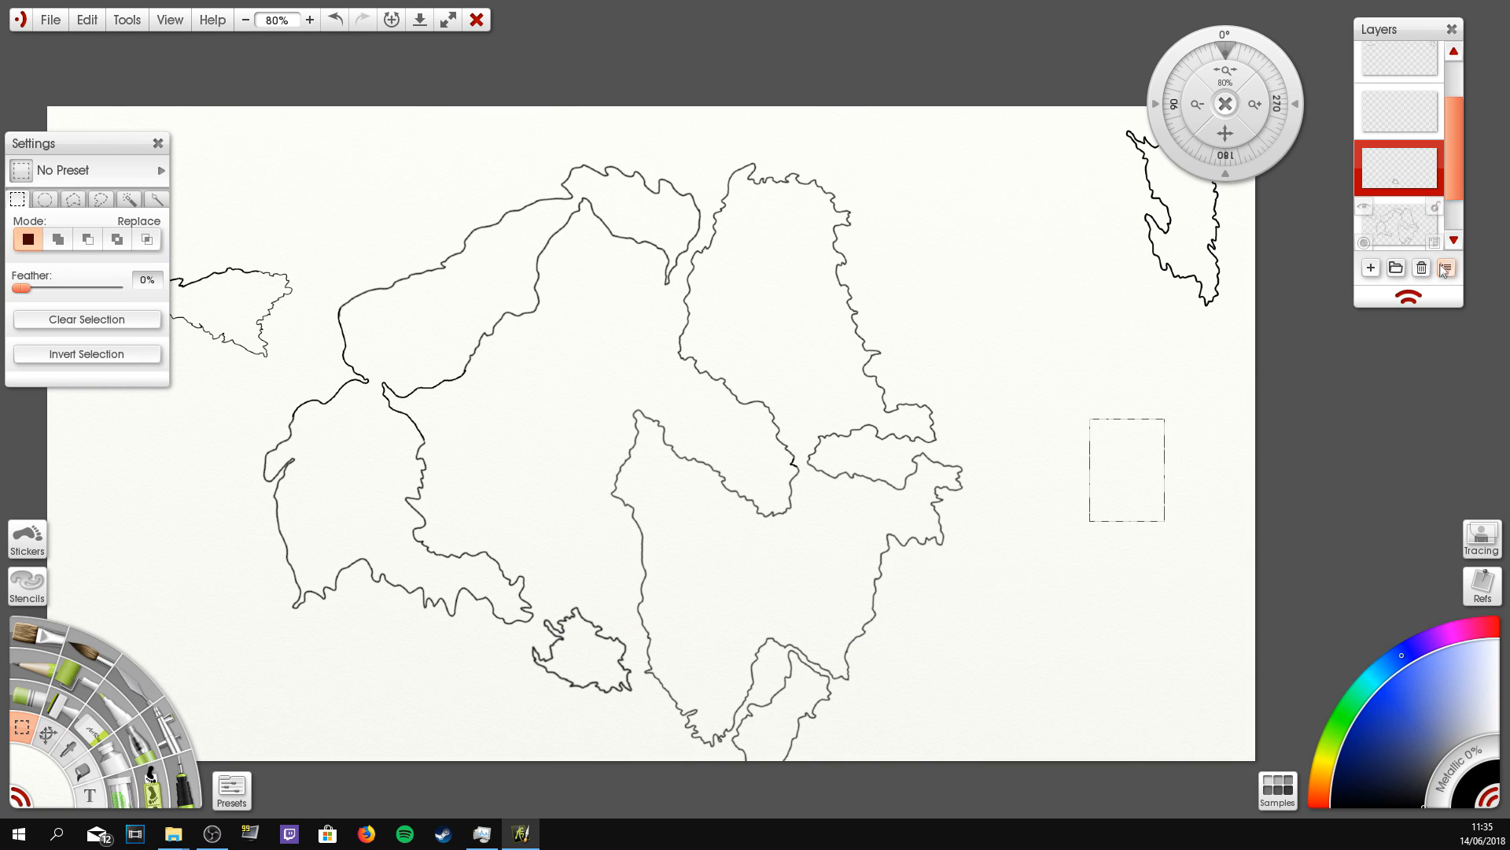
Step: Merge the small island down into the landmass layer and copy the northeastern island onto a new layer
{"action": "left_click", "coordinate": [1445, 269]}
{"action": "left_click", "coordinate": [1412, 521]}
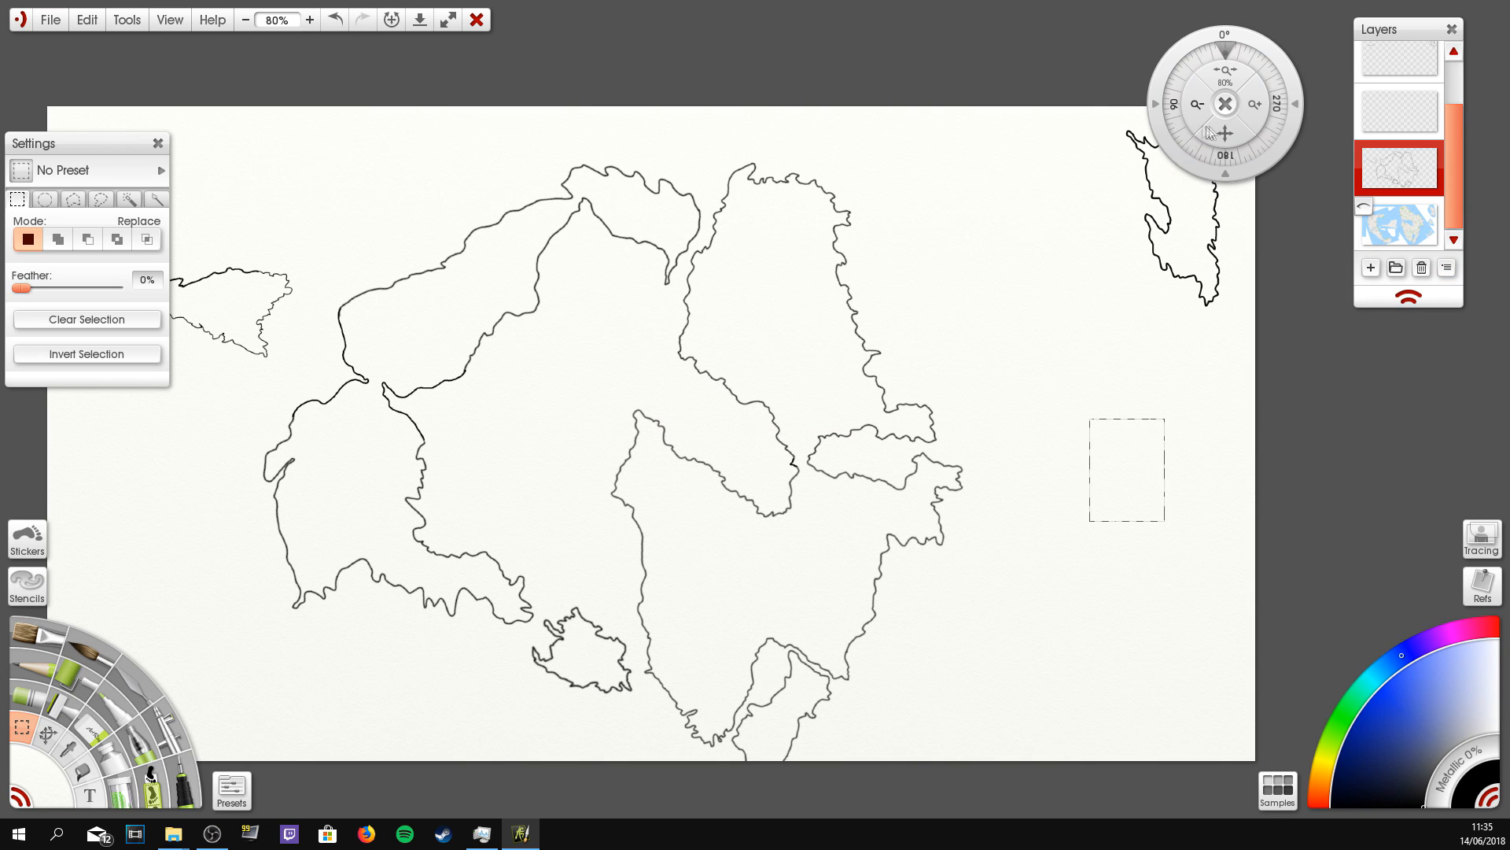
{"action": "left_click_drag", "start_coordinate": [1116, 121], "coordinate": [1229, 323]}
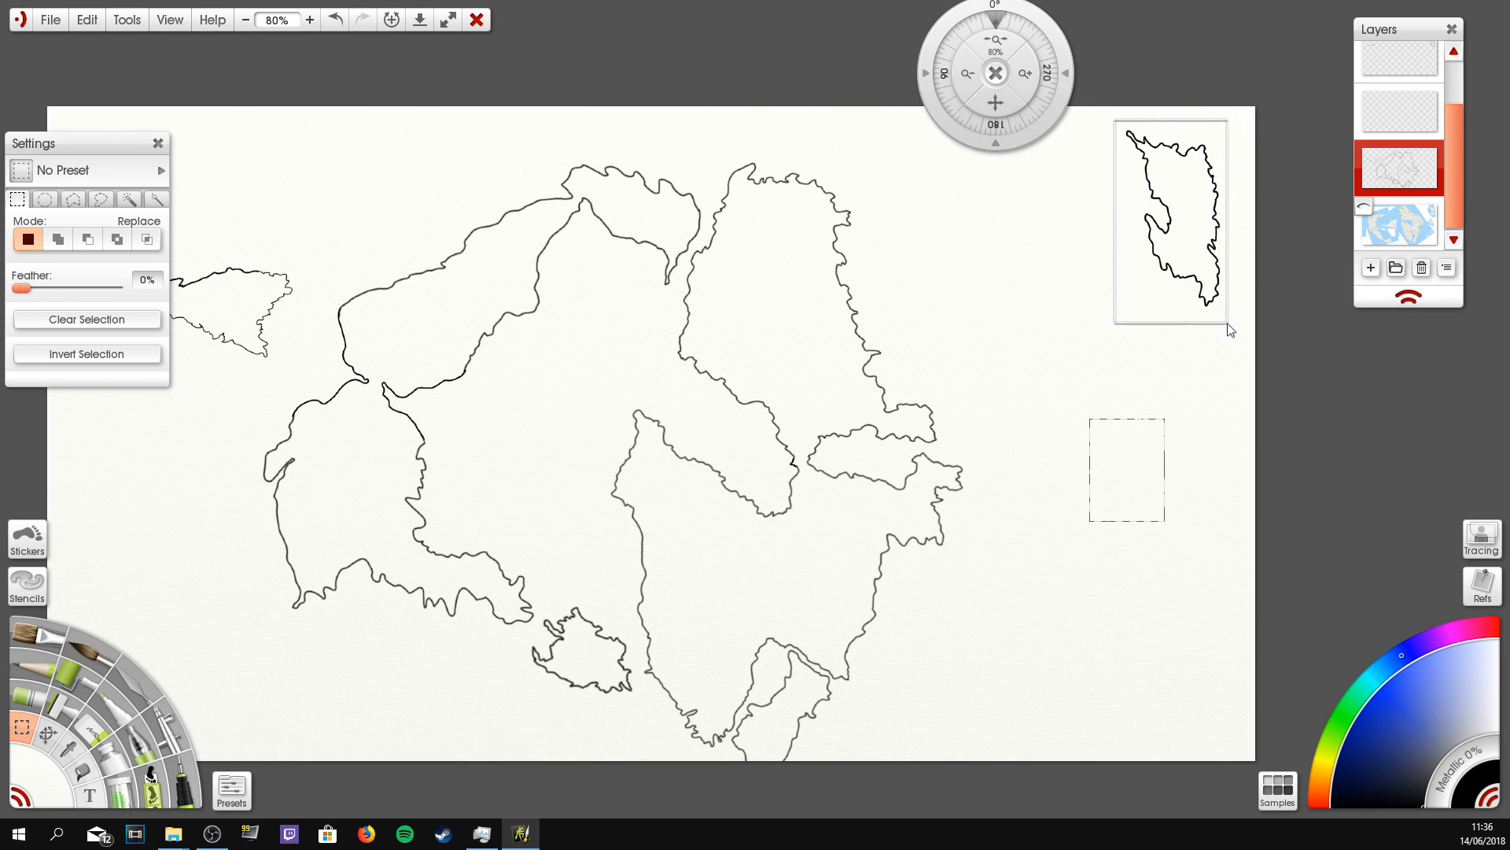
{"action": "key", "text": "ctrl+c"}
{"action": "key", "text": "ctrl+v"}
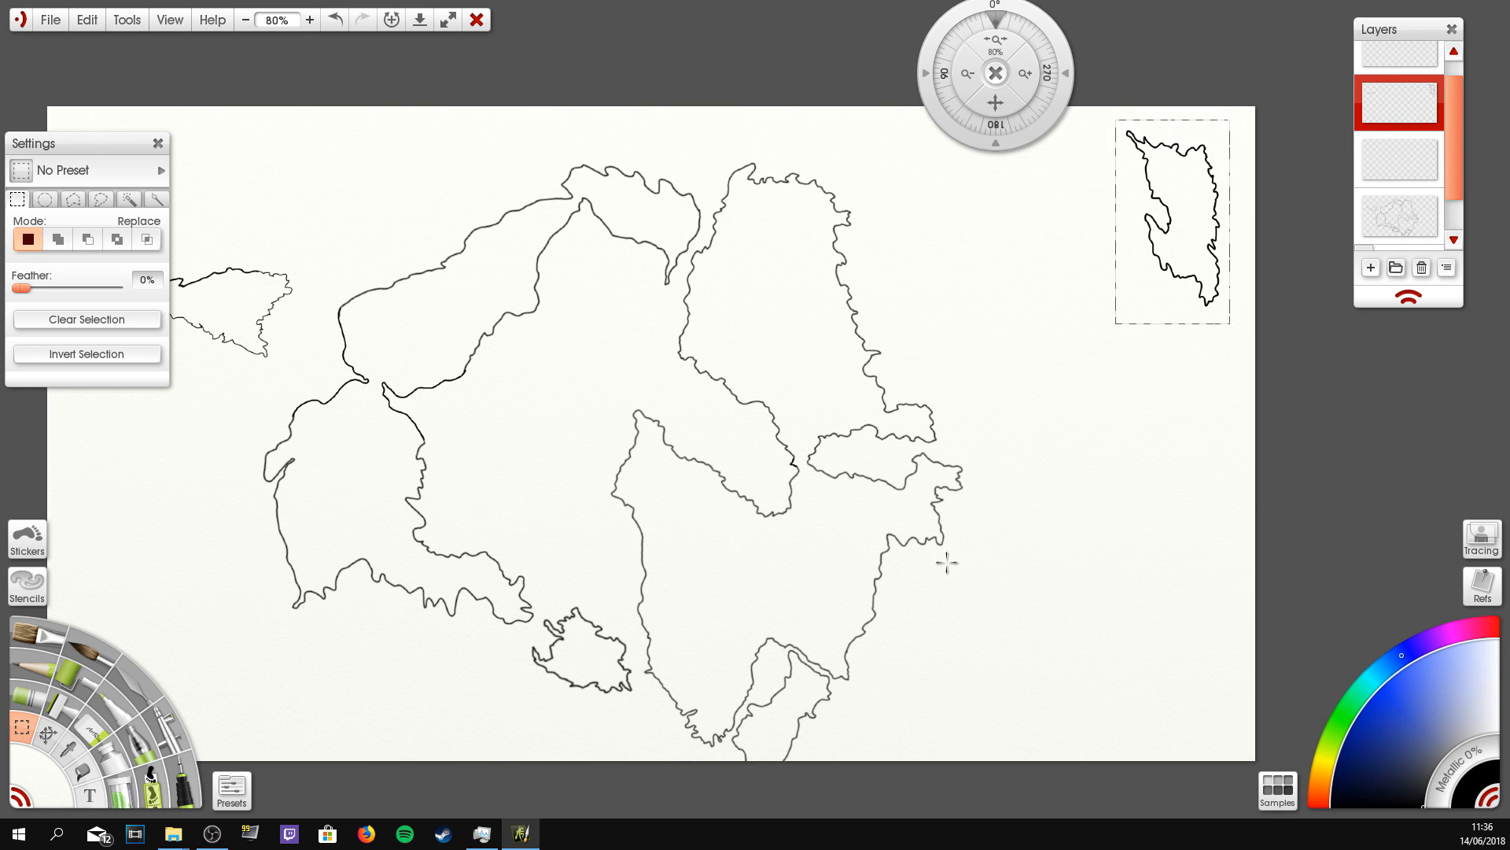
Step: Shrink the pasted northeastern island to about half size, rotate it slightly counterclockwise and place it beside the crescent's inner coast
{"action": "key", "text": "ctrl+t"}
{"action": "left_click_drag", "start_coordinate": [1172, 211], "coordinate": [461, 474]}
{"action": "left_click_drag", "start_coordinate": [509, 419], "coordinate": [493, 411]}
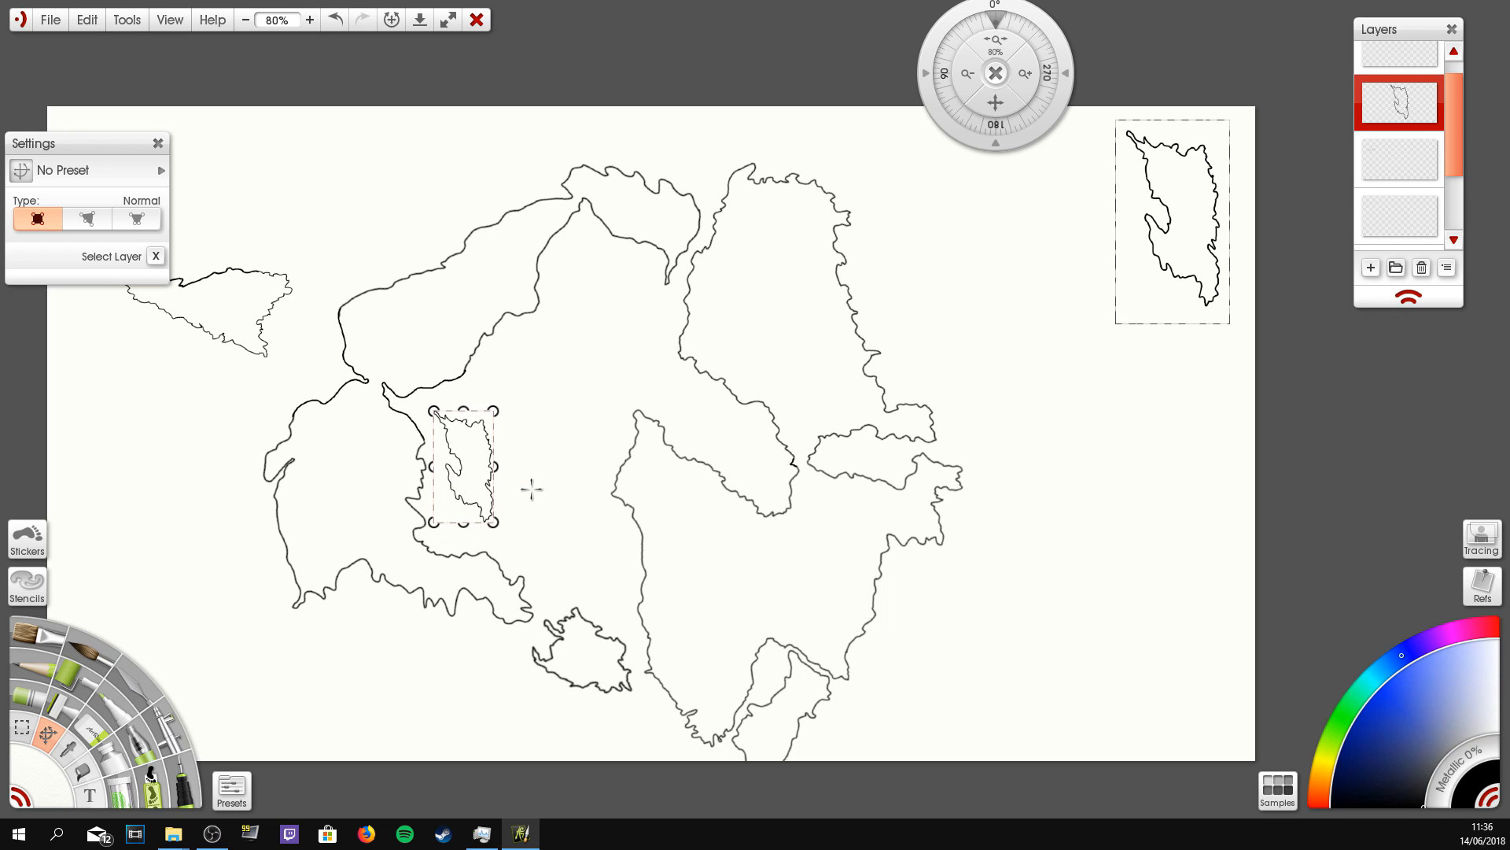
{"action": "mouse_move", "coordinate": [499, 528]}
{"action": "left_mouse_down"}
{"action": "mouse_move", "coordinate": [508, 540]}
{"action": "mouse_move", "coordinate": [520, 525]}
{"action": "left_mouse_up"}
{"action": "key", "text": "Return"}
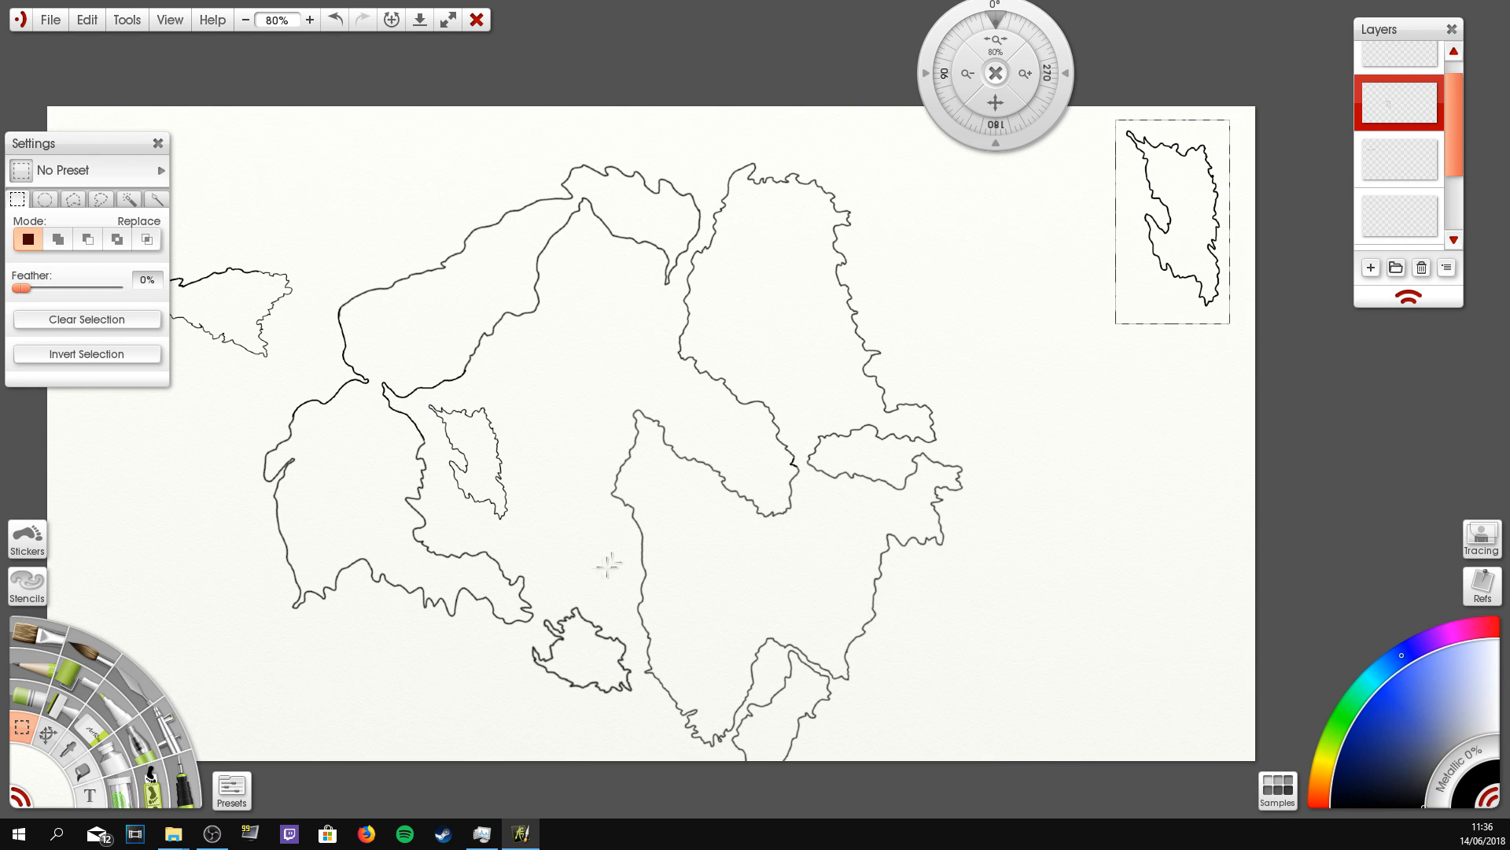
Step: Merge all layers into one and remove the original island from the map's northeastern corner
{"action": "scroll", "coordinate": [1450, 124], "scroll_direction": "down", "scroll_amount": 2}
{"action": "left_click", "coordinate": [1400, 222]}
{"action": "left_click", "coordinate": [1422, 267]}
{"action": "left_click", "coordinate": [1446, 267]}
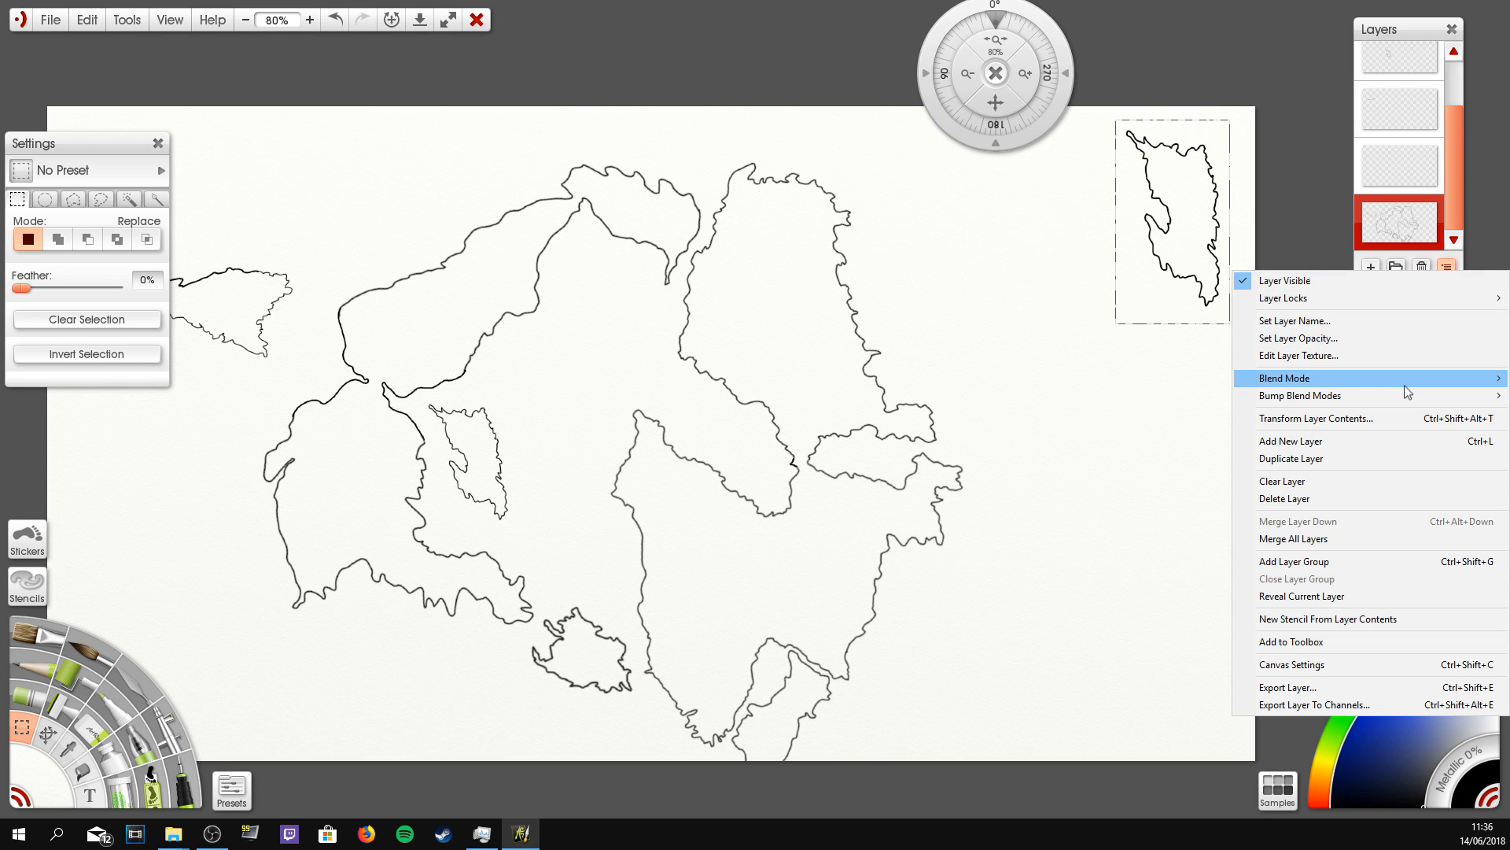
{"action": "left_click", "coordinate": [1328, 538]}
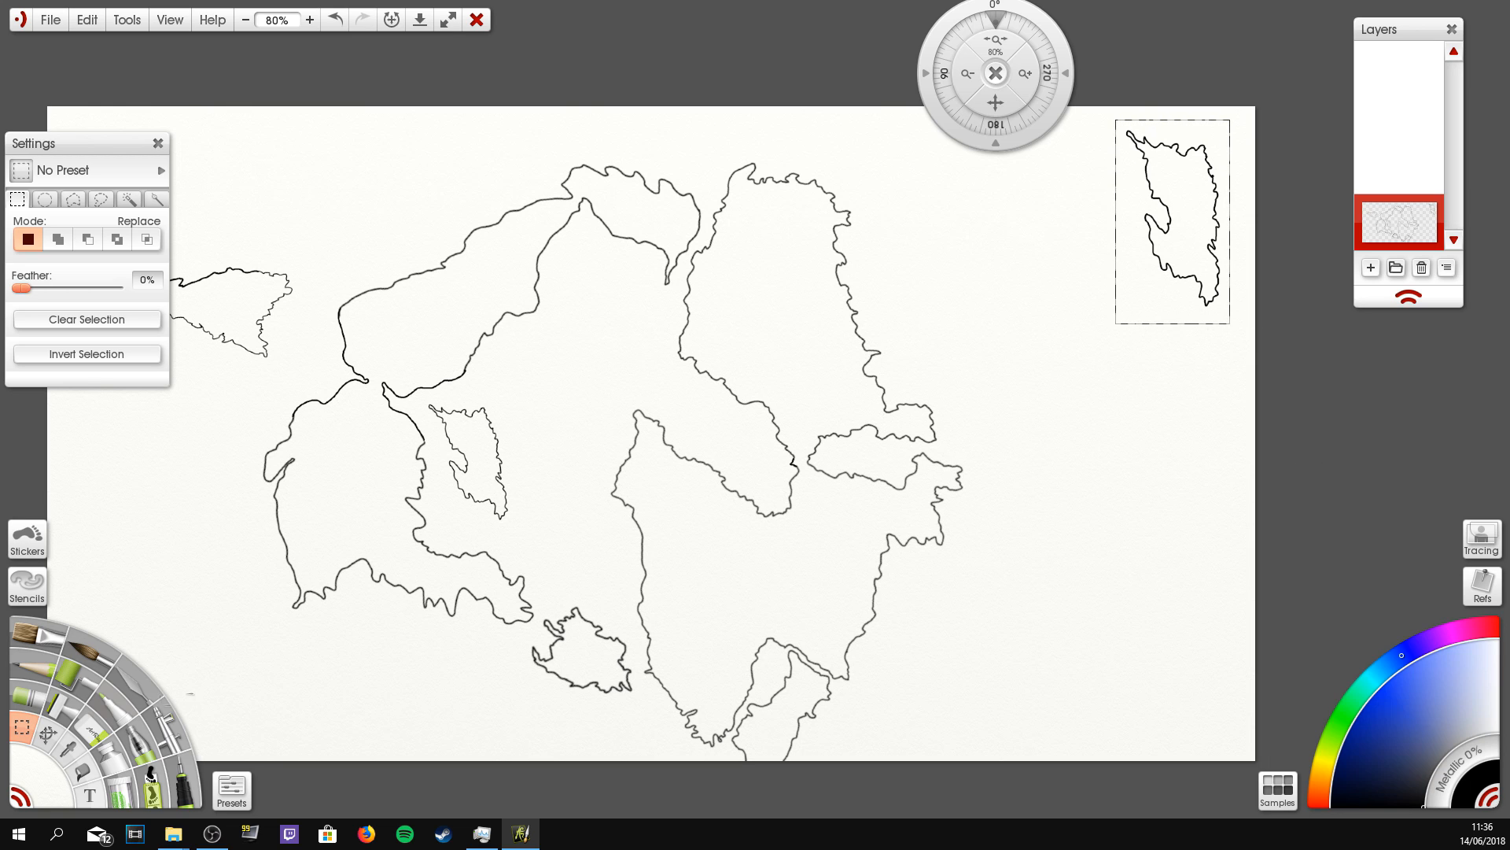
{"action": "left_click_drag", "start_coordinate": [997, 105], "coordinate": [1063, 195]}
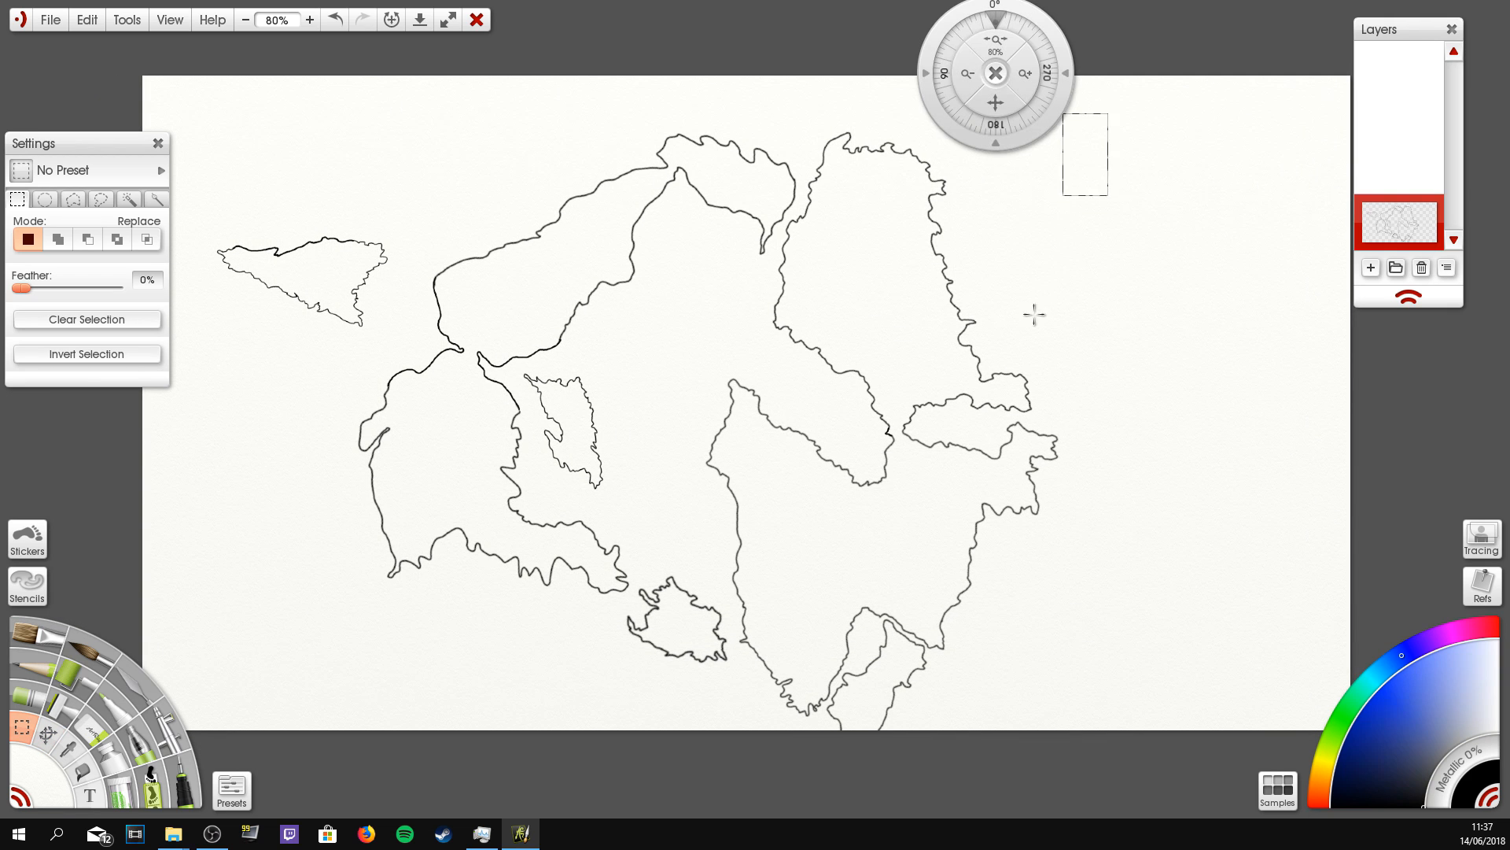
Step: Undo the recent island placements, merges and rotation, back to the lasso selection around the unrotated southern part of the eastern landmass
{"action": "key", "text": "ctrl+z"}
{"action": "key", "text": "ctrl+z"}
{"action": "key", "text": "ctrl+z"}
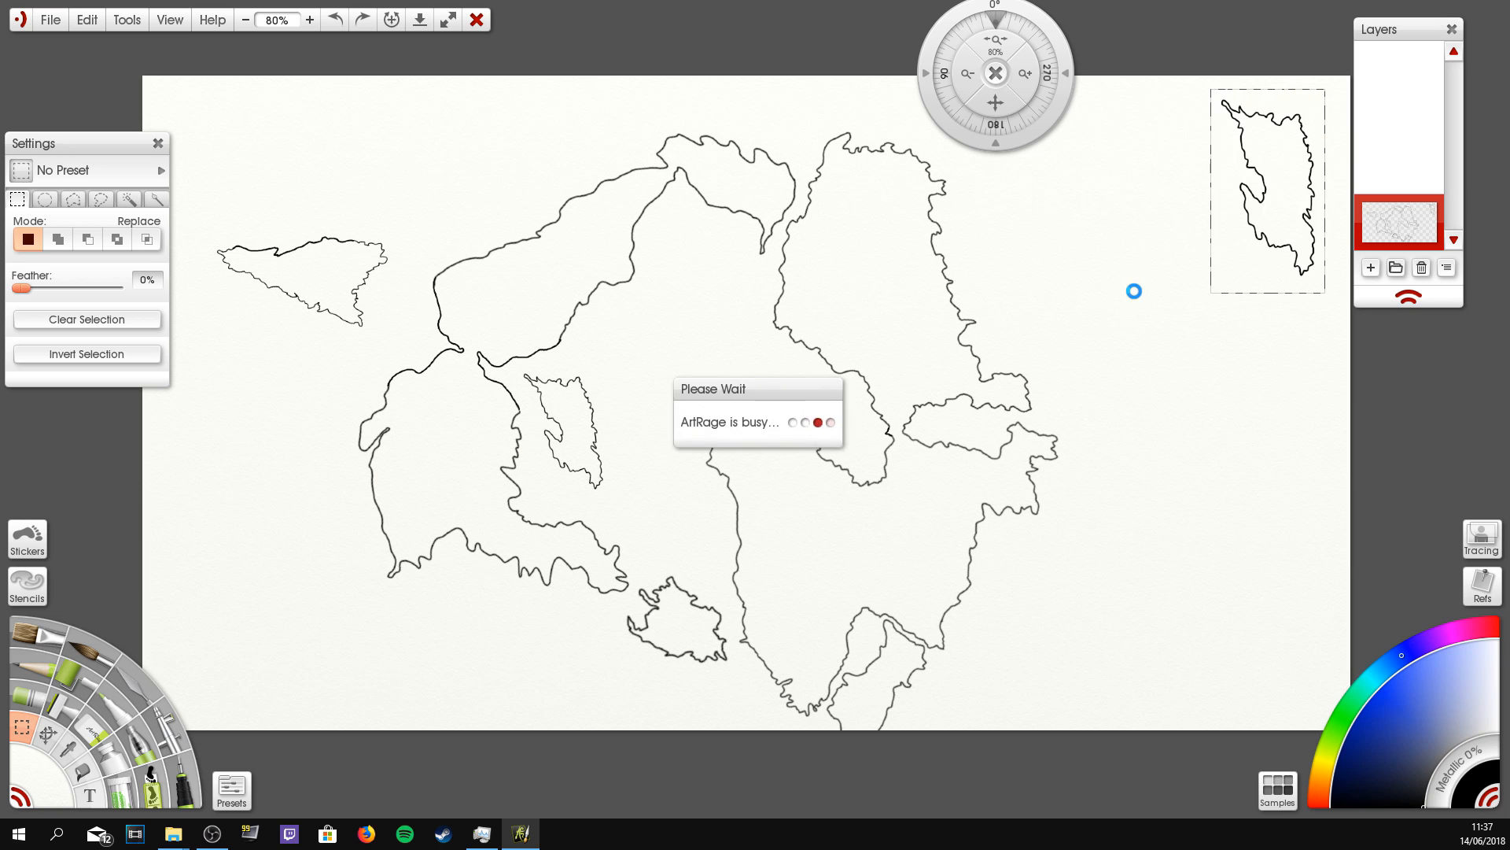
{"action": "key", "text": "ctrl+z"}
{"action": "key", "text": "ctrl+z"}
{"action": "key", "text": "ctrl+z"}
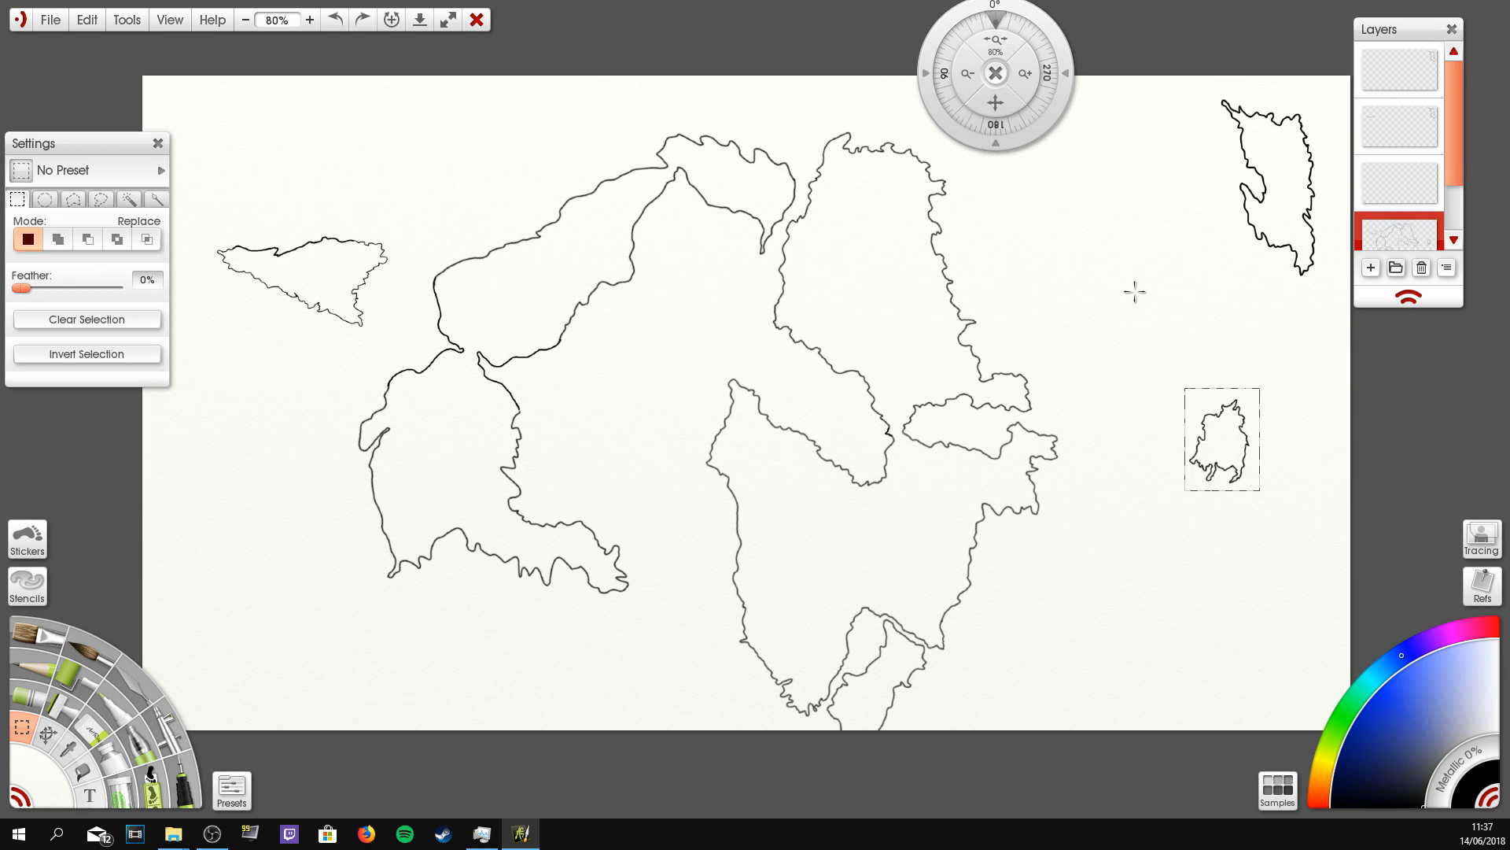
{"action": "key", "text": "ctrl+z"}
{"action": "key", "text": "ctrl+z"}
{"action": "key", "text": "ctrl+z"}
{"action": "key", "text": "ctrl+z"}
{"action": "key", "text": "ctrl+z"}
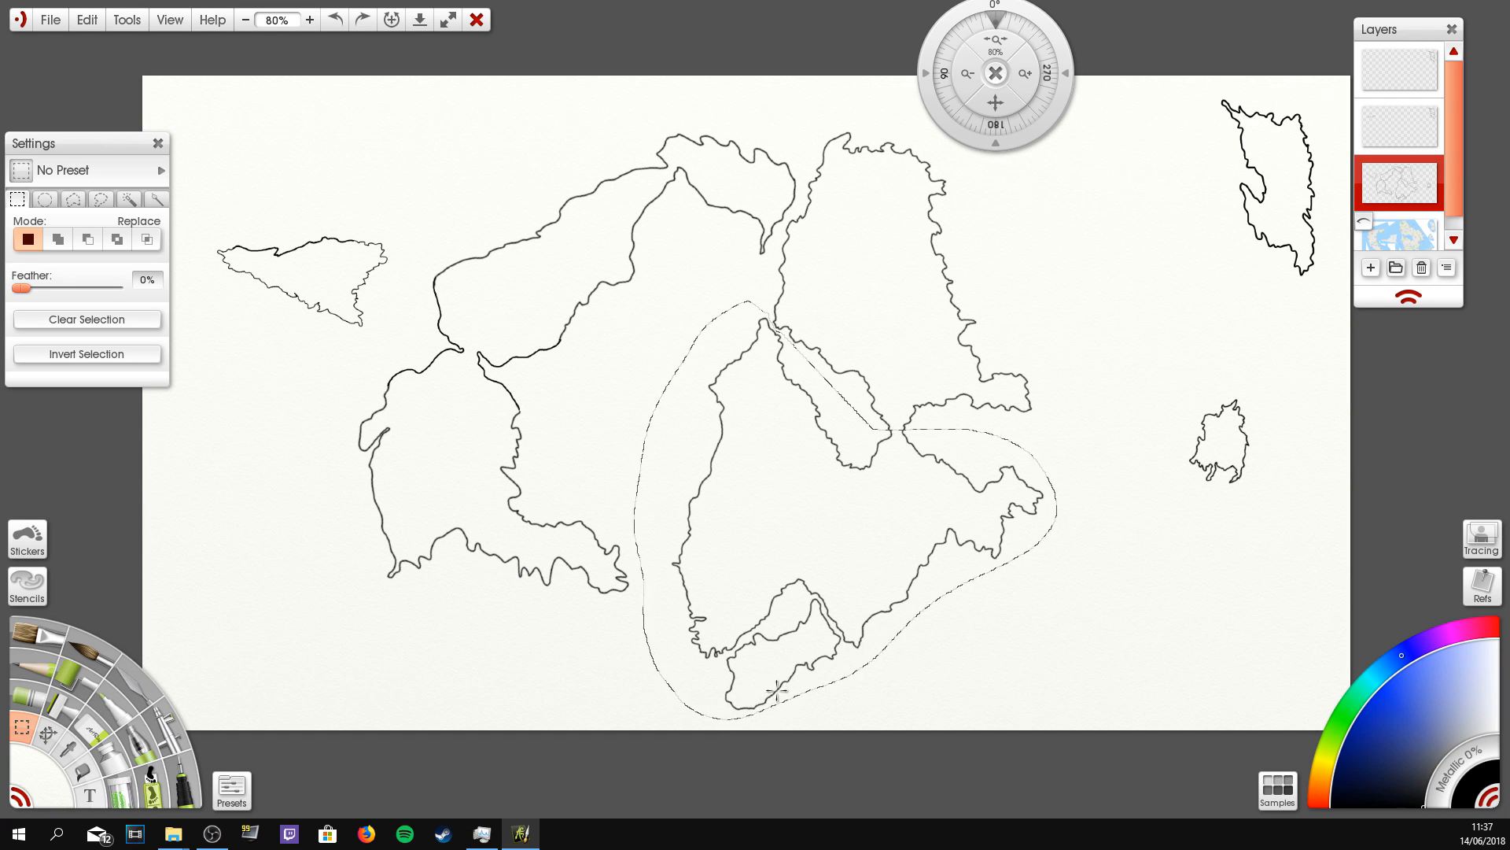
Step: Cut the selected southern part, paste it onto a new layer, rotate it slightly counterclockwise and align it with the northern coastline
{"action": "key", "text": "ctrl+x"}
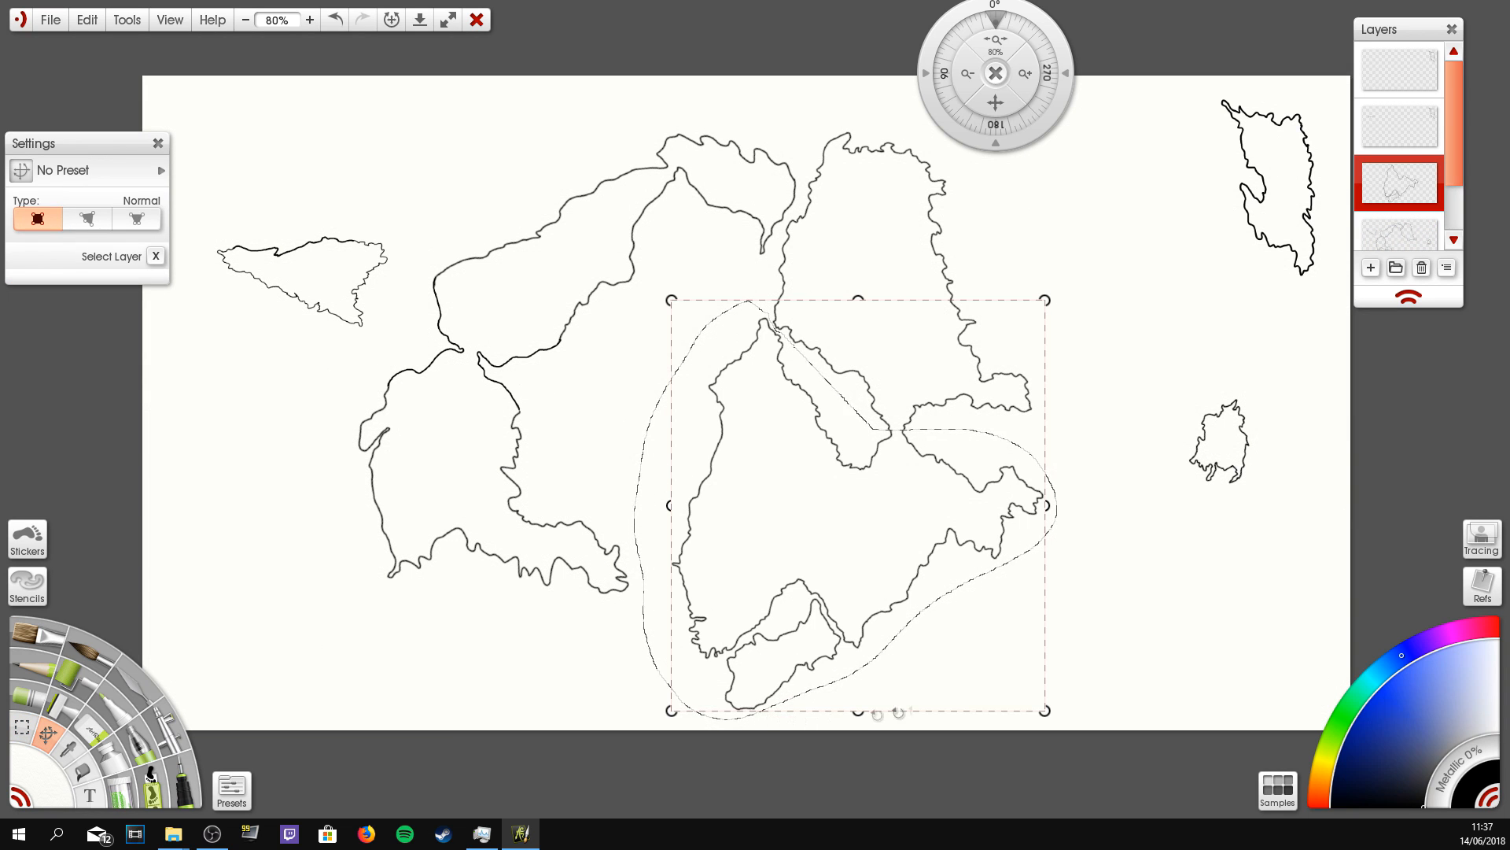
{"action": "left_click_drag", "start_coordinate": [1078, 712], "coordinate": [1131, 672]}
{"action": "left_click_drag", "start_coordinate": [948, 579], "coordinate": [972, 590]}
{"action": "left_click_drag", "start_coordinate": [757, 757], "coordinate": [766, 735]}
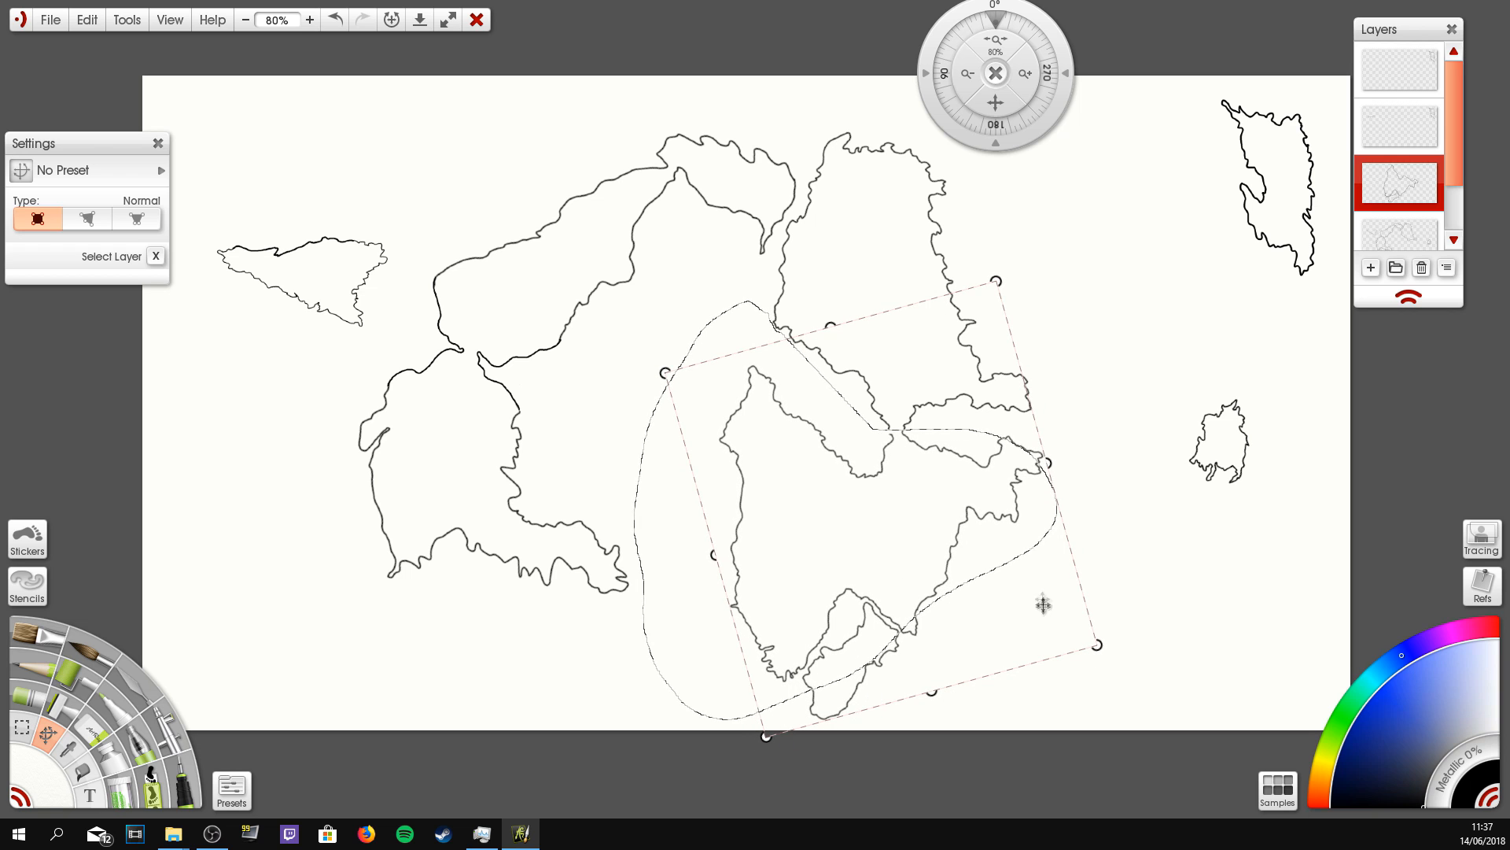
{"action": "left_click_drag", "start_coordinate": [958, 527], "coordinate": [961, 527]}
{"action": "key", "text": "Return"}
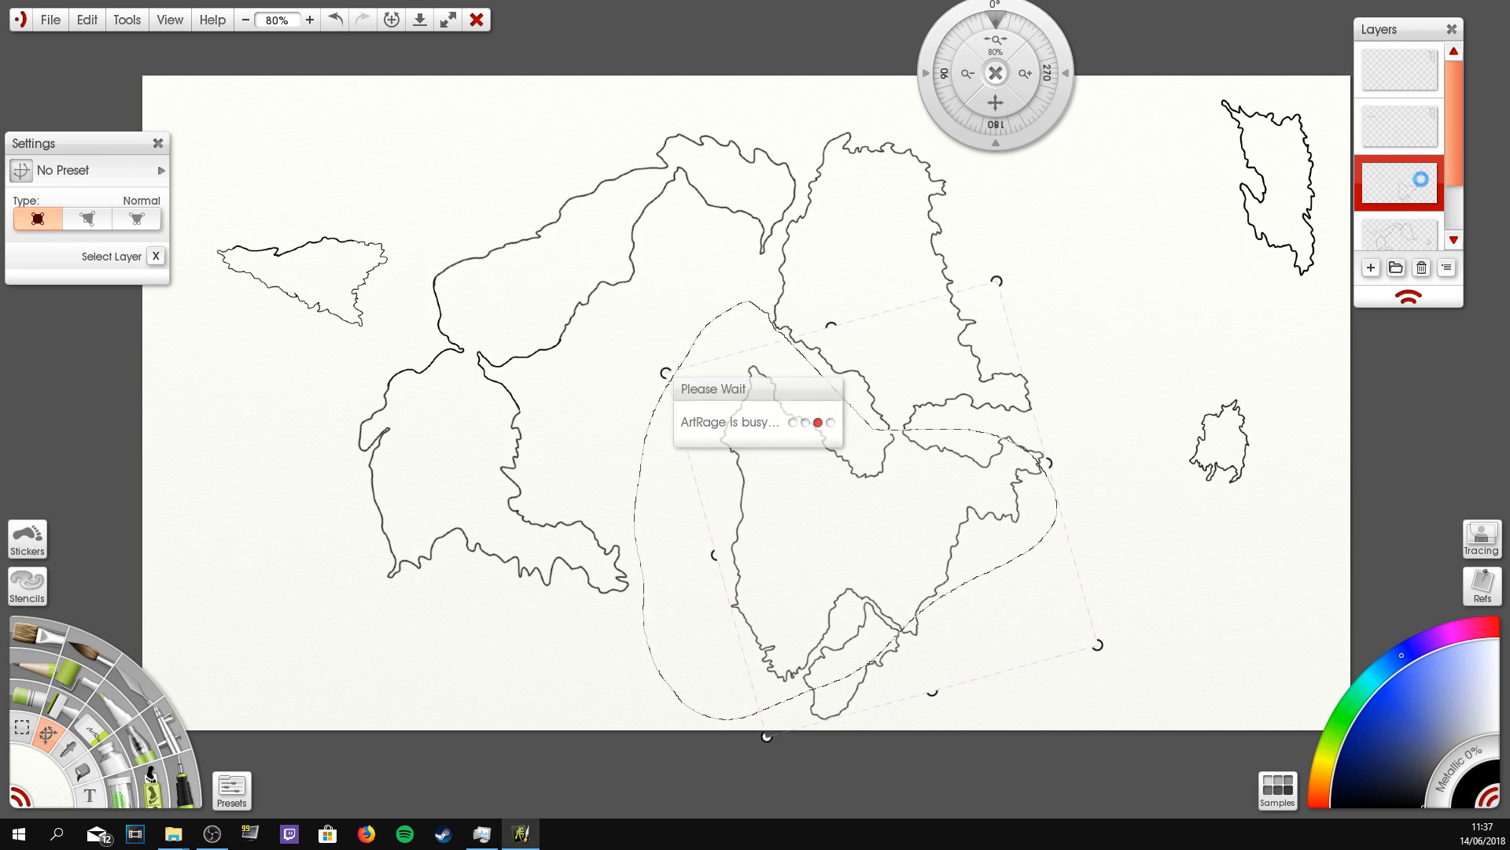
Step: Merge the rotated southern part down into the landmass layer
{"action": "left_click", "coordinate": [1446, 267]}
{"action": "left_click", "coordinate": [1446, 268]}
{"action": "left_click", "coordinate": [1446, 267]}
{"action": "left_click", "coordinate": [1420, 525]}
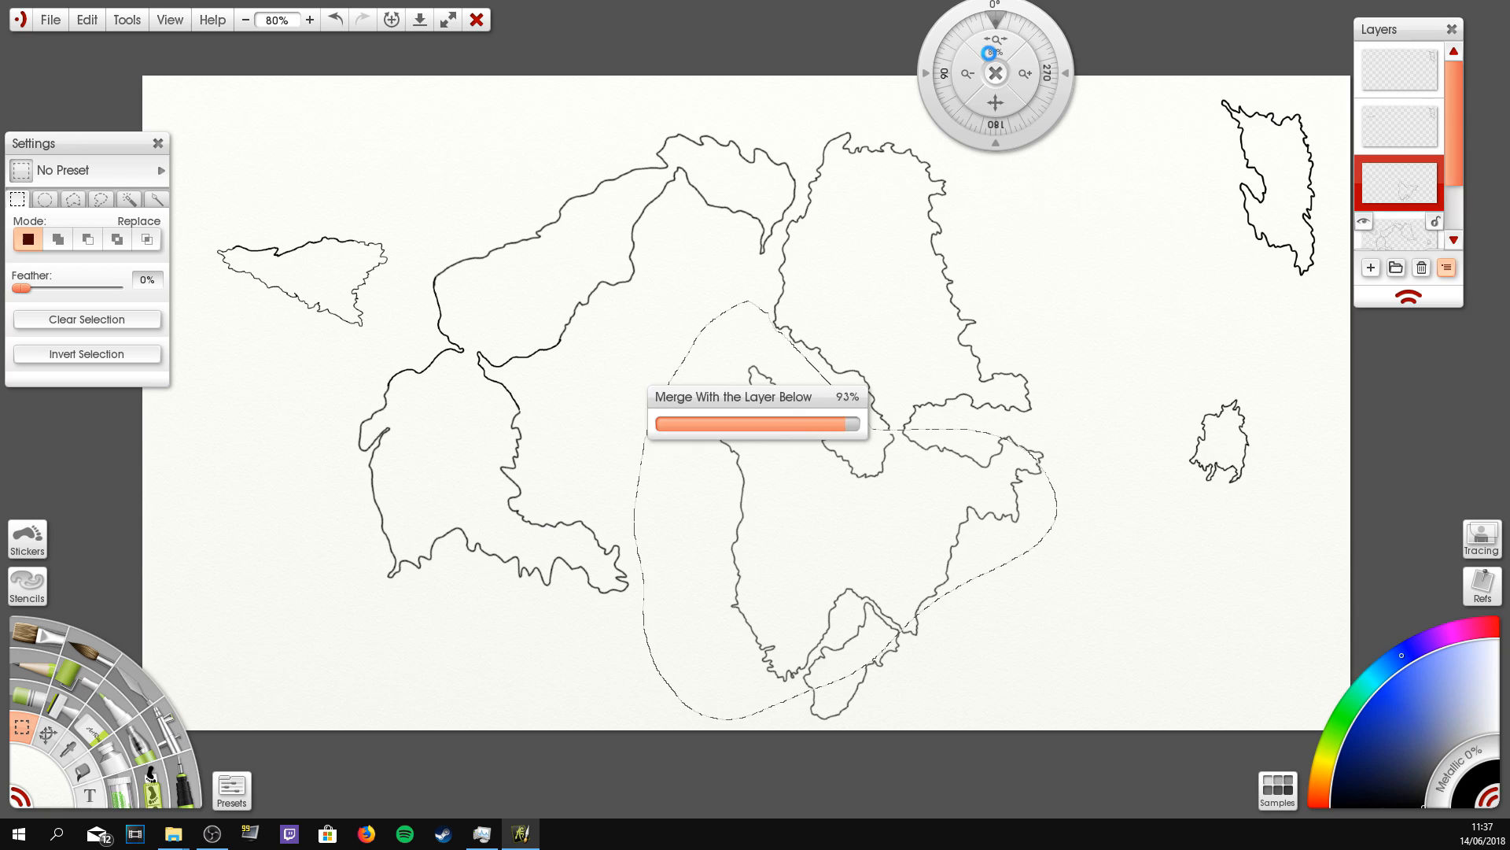
Step: Clear the selection and ink over the small coastline gap where the southern part meets the northern part
{"action": "left_click_drag", "start_coordinate": [995, 39], "coordinate": [1022, 39]}
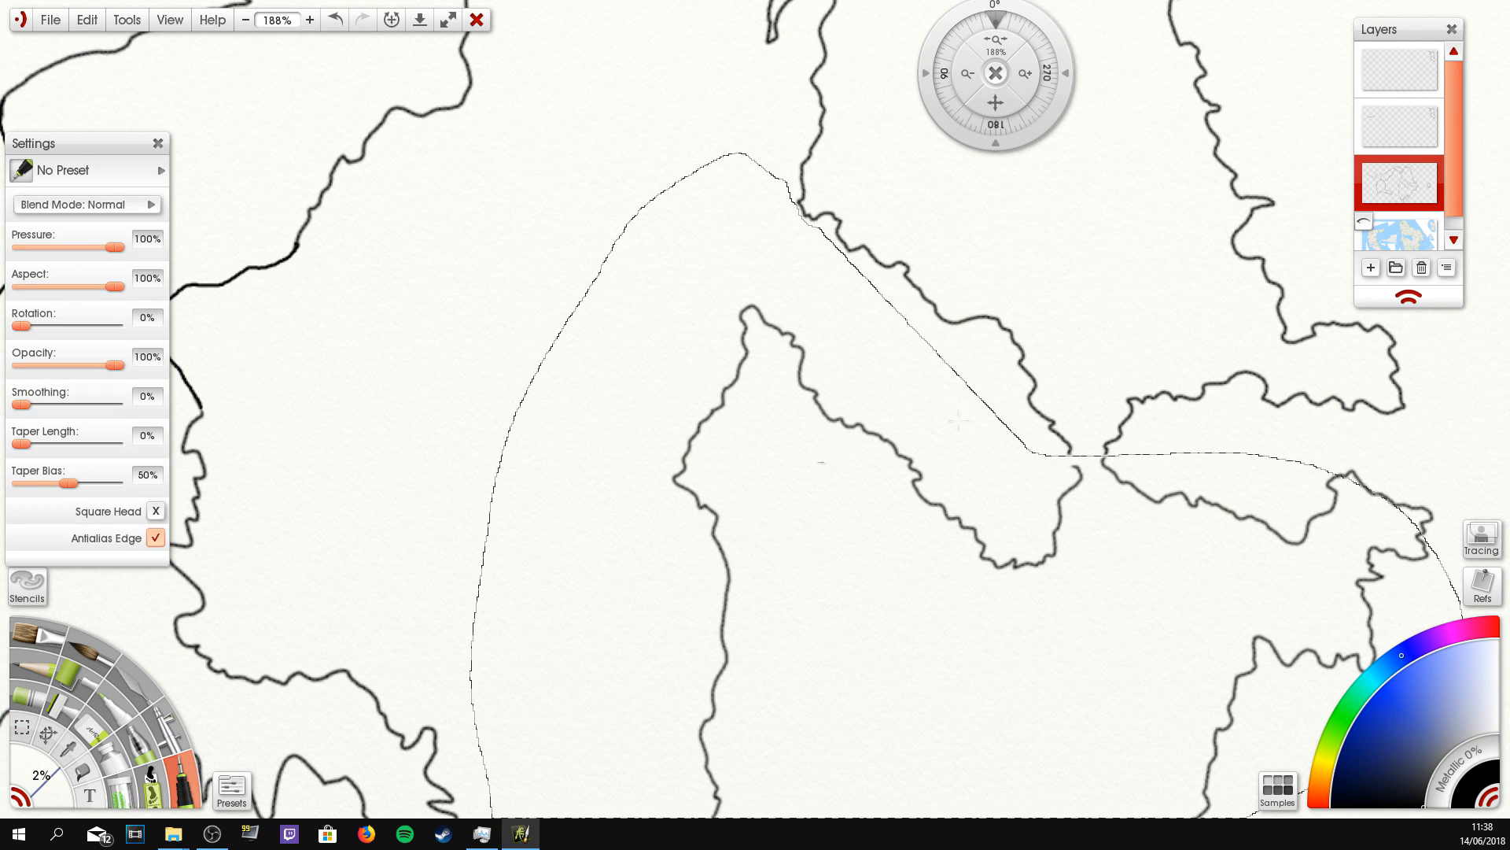
{"action": "left_click", "coordinate": [185, 781]}
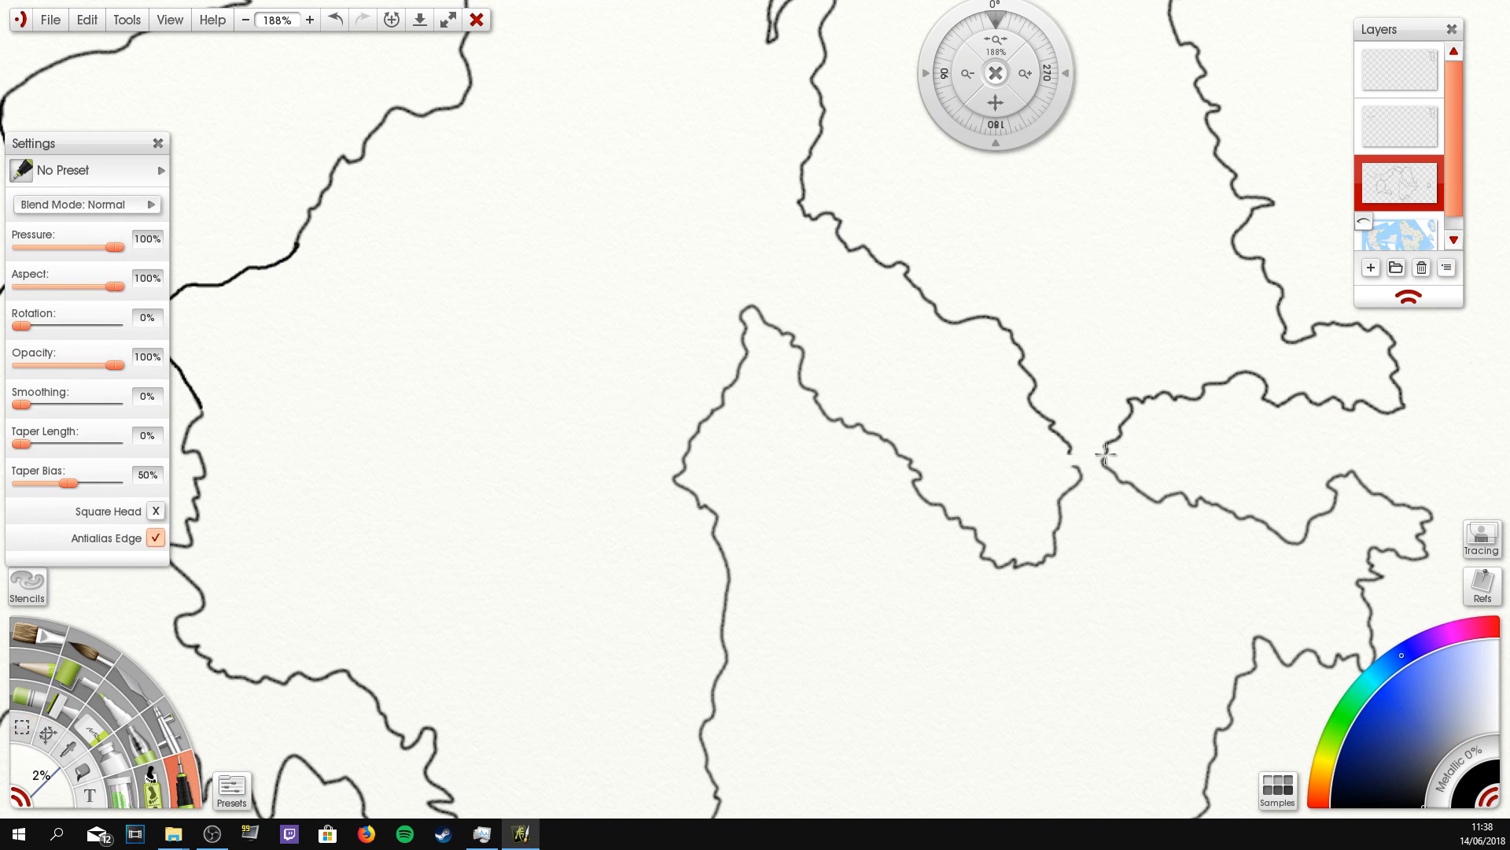
{"action": "left_click_drag", "start_coordinate": [1068, 450], "coordinate": [1076, 468]}
{"action": "left_click", "coordinate": [994, 52]}
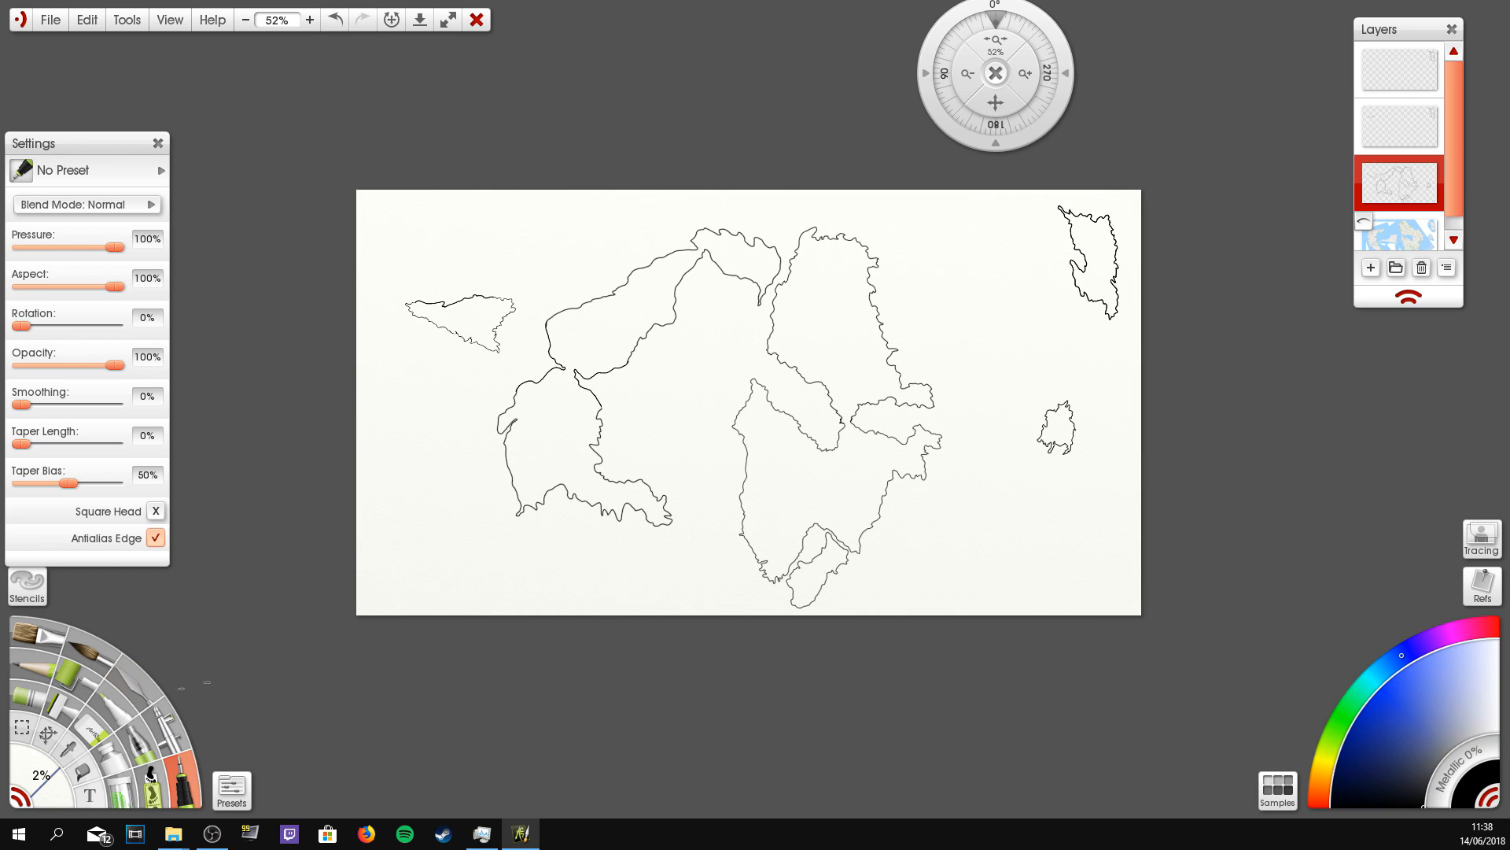
Step: Move the small eastern island to its own layer, rotate it clockwise and place it between the crescent's southern tip and the eastern landmass
{"action": "left_click", "coordinate": [22, 725]}
{"action": "left_click_drag", "start_coordinate": [1092, 393], "coordinate": [1028, 457]}
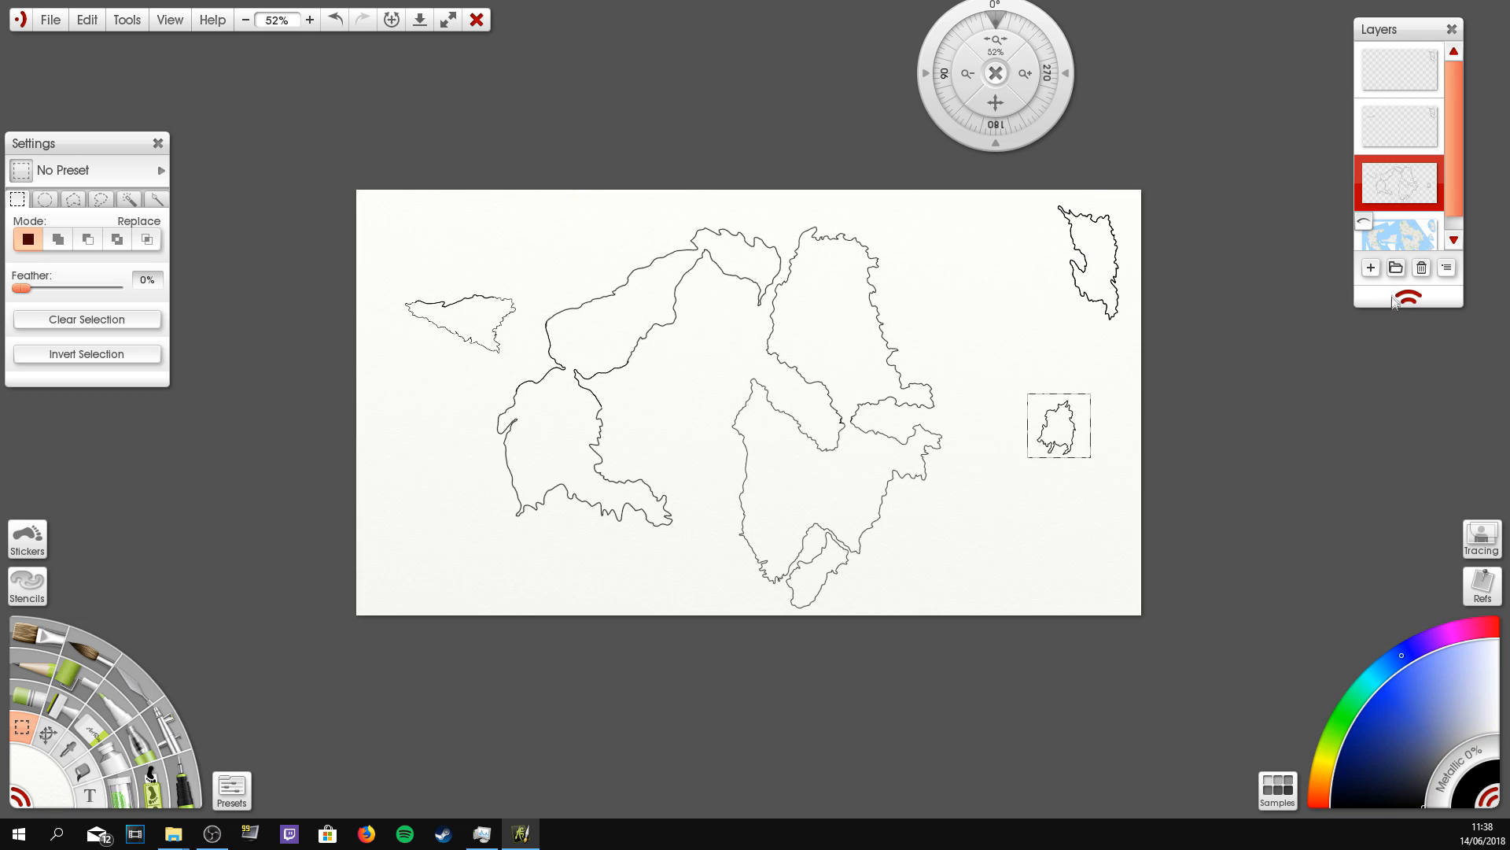
{"action": "key", "text": "ctrl+t"}
{"action": "left_click_drag", "start_coordinate": [1059, 425], "coordinate": [734, 558]}
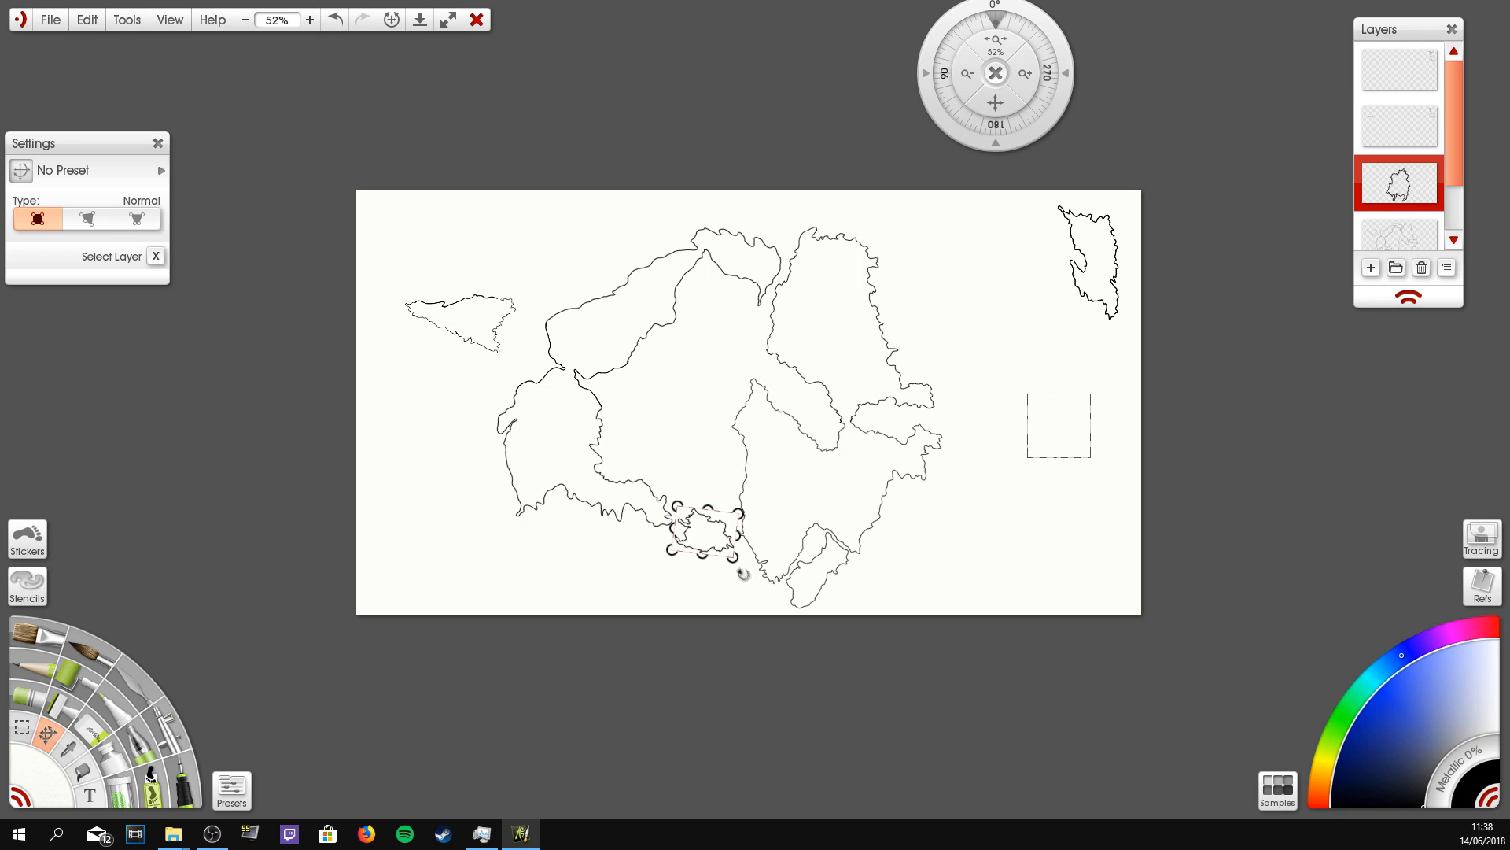
{"action": "left_click", "coordinate": [745, 583]}
{"action": "key", "text": "s"}
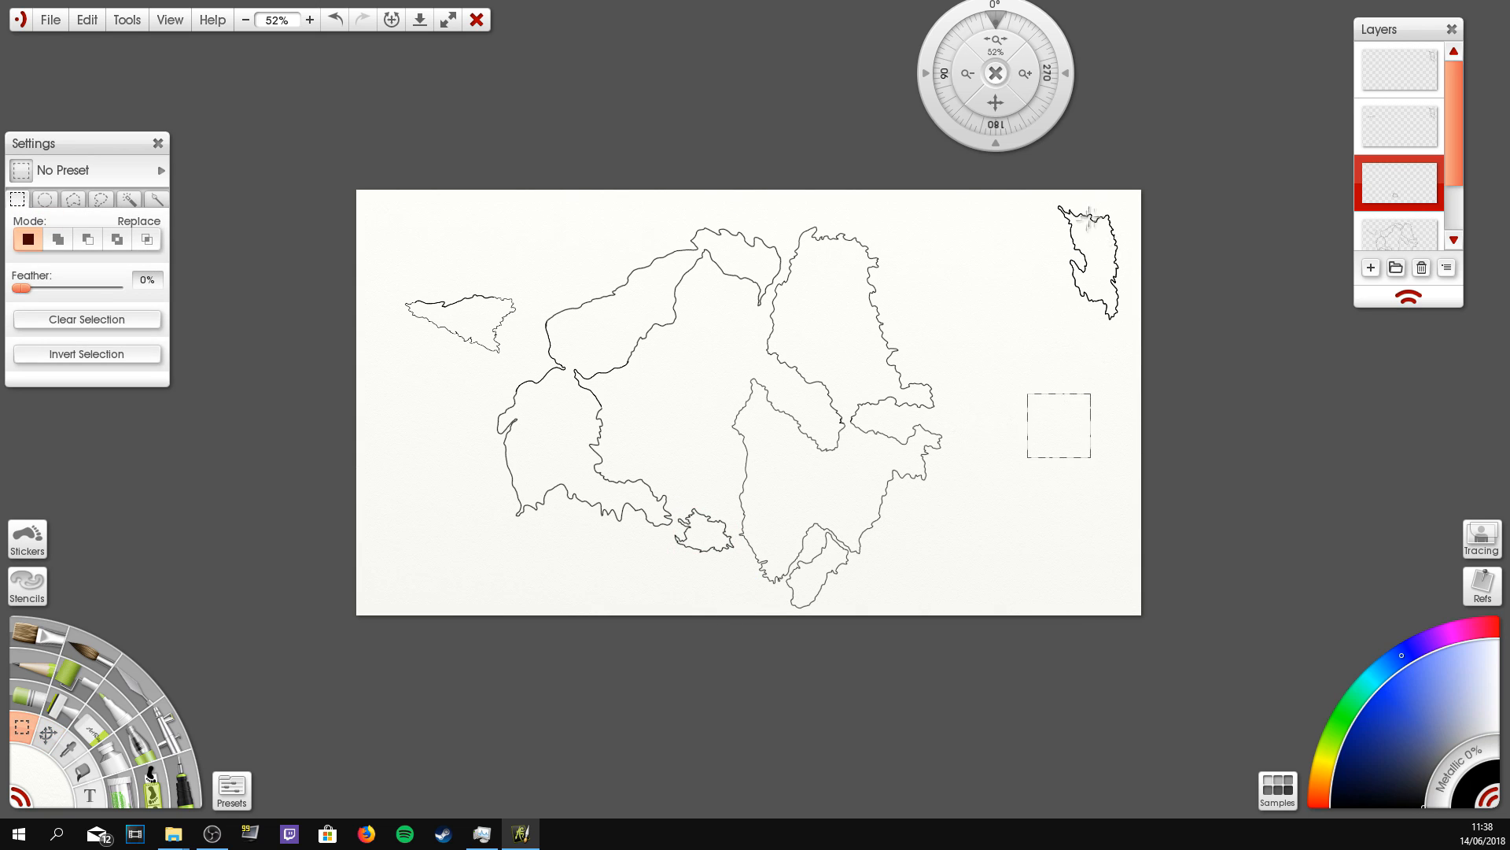
Step: Paste the northeastern island onto a new layer, shrink it, rotate it slightly counterclockwise and place it beside the crescent's inner coast
{"action": "left_click", "coordinate": [1401, 134]}
{"action": "left_click_drag", "start_coordinate": [1049, 203], "coordinate": [1123, 332]}
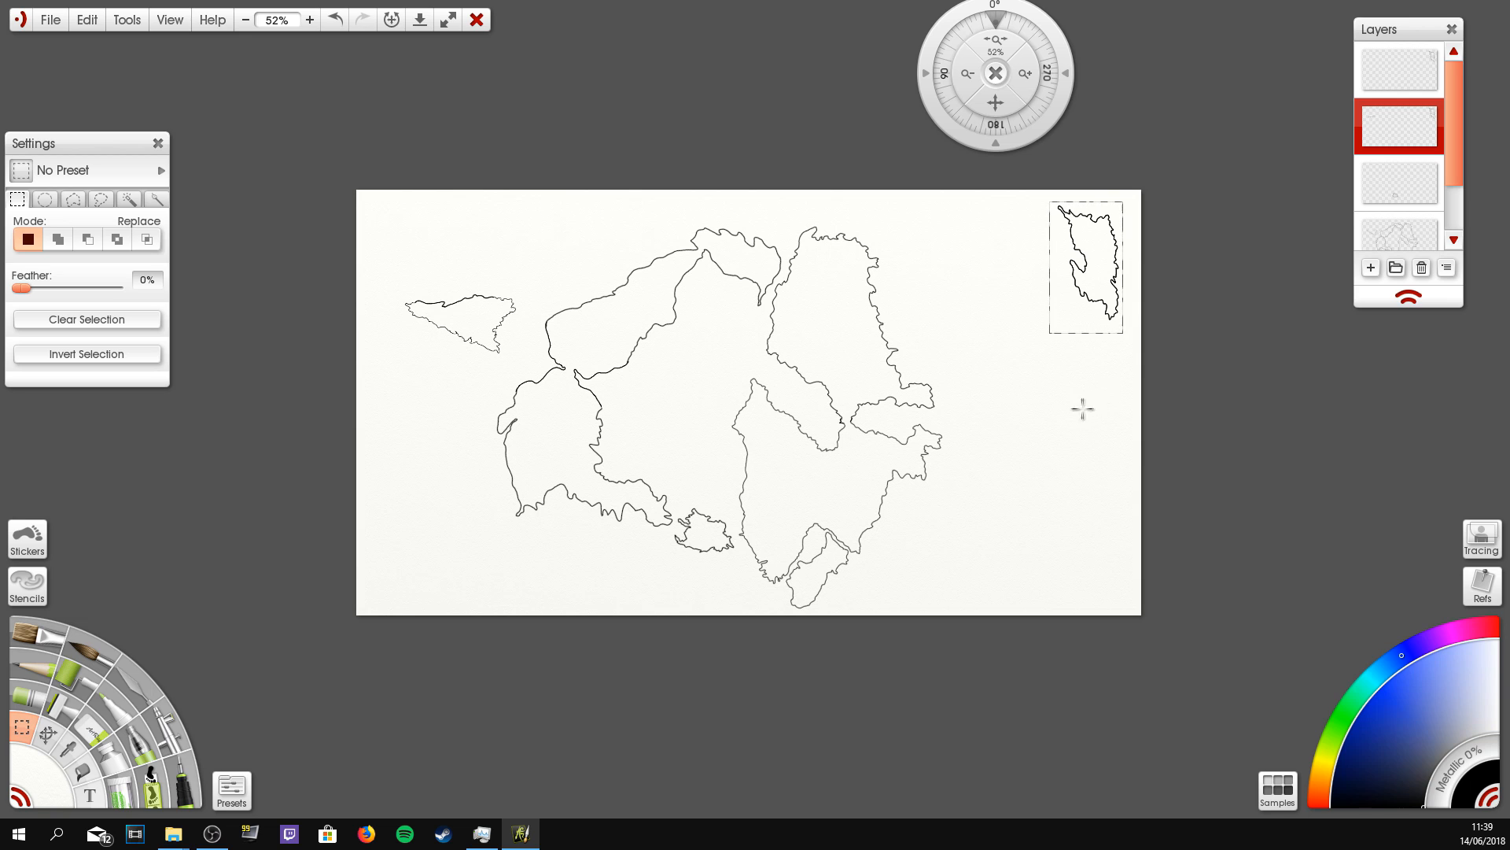
{"action": "key", "text": "ctrl+v"}
{"action": "left_click_drag", "start_coordinate": [1090, 285], "coordinate": [678, 462]}
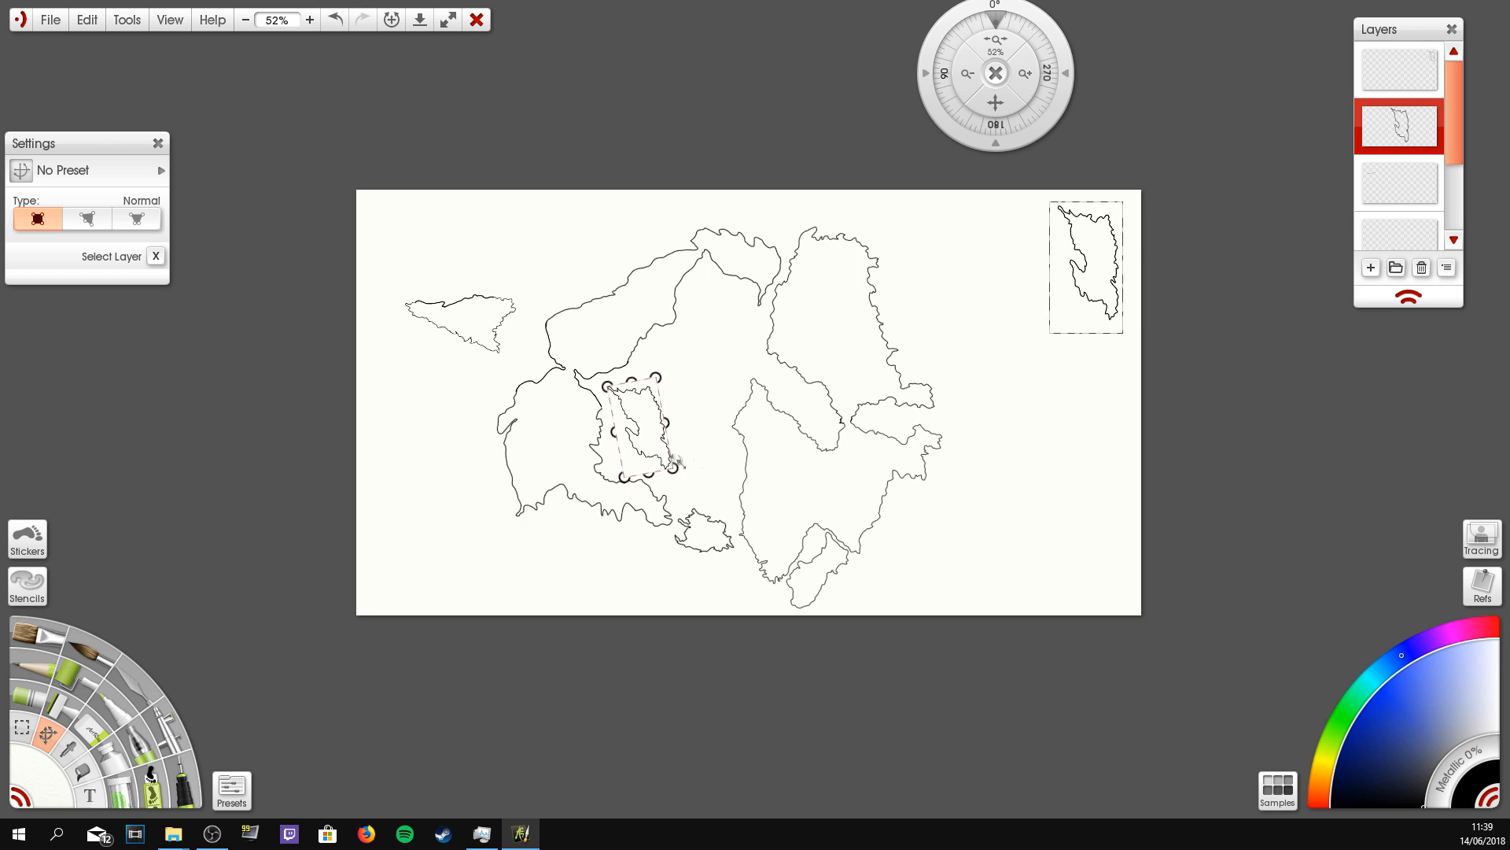
{"action": "left_click", "coordinate": [959, 543]}
Step: Remove the leftover original of the northeastern island and merge all layers into one
{"action": "left_click", "coordinate": [1365, 59]}
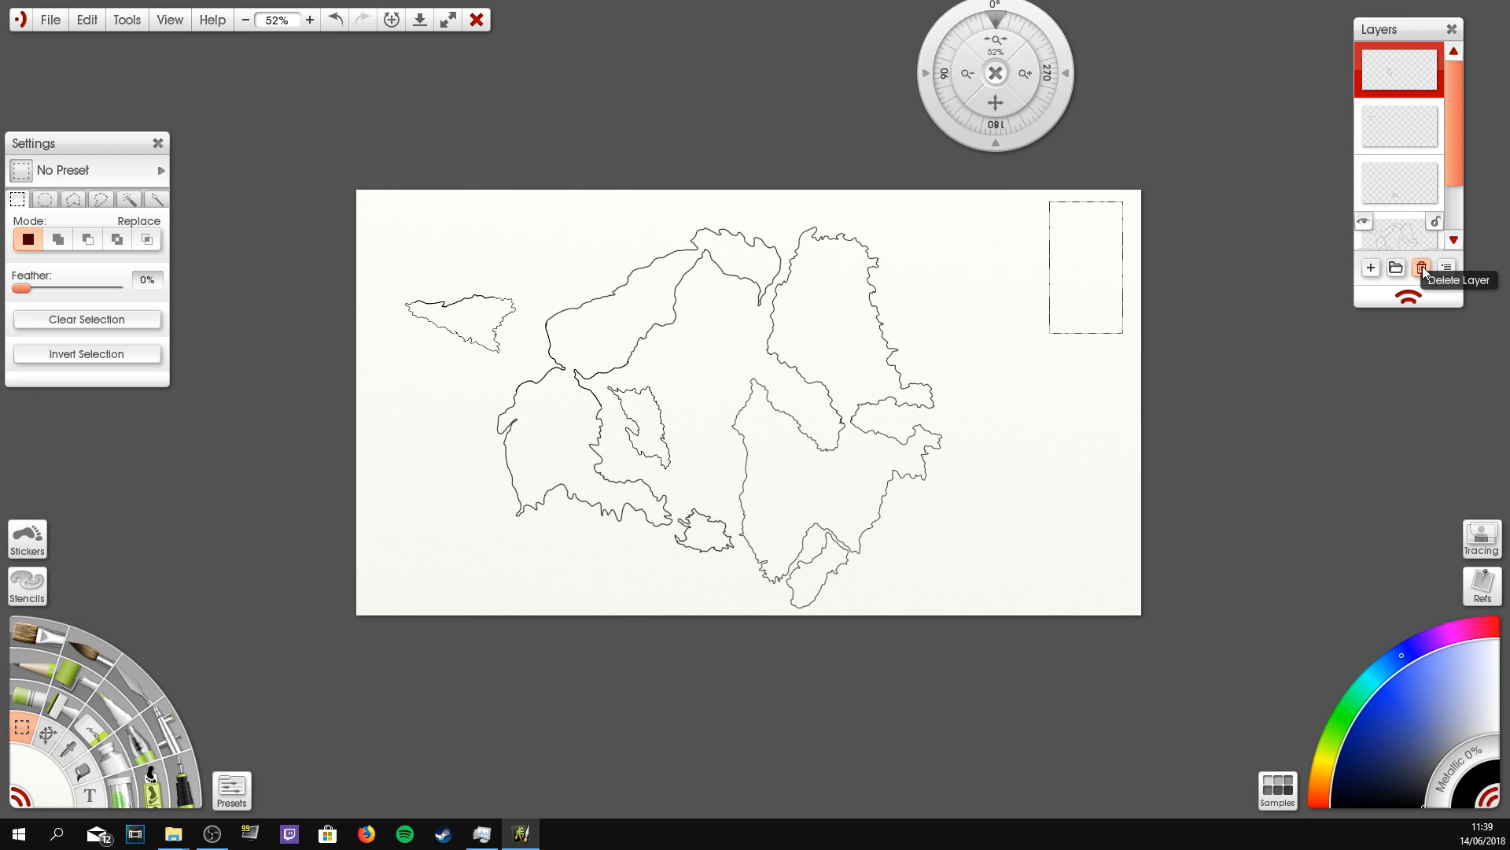
{"action": "left_click", "coordinate": [1447, 267]}
{"action": "left_click", "coordinate": [1355, 541]}
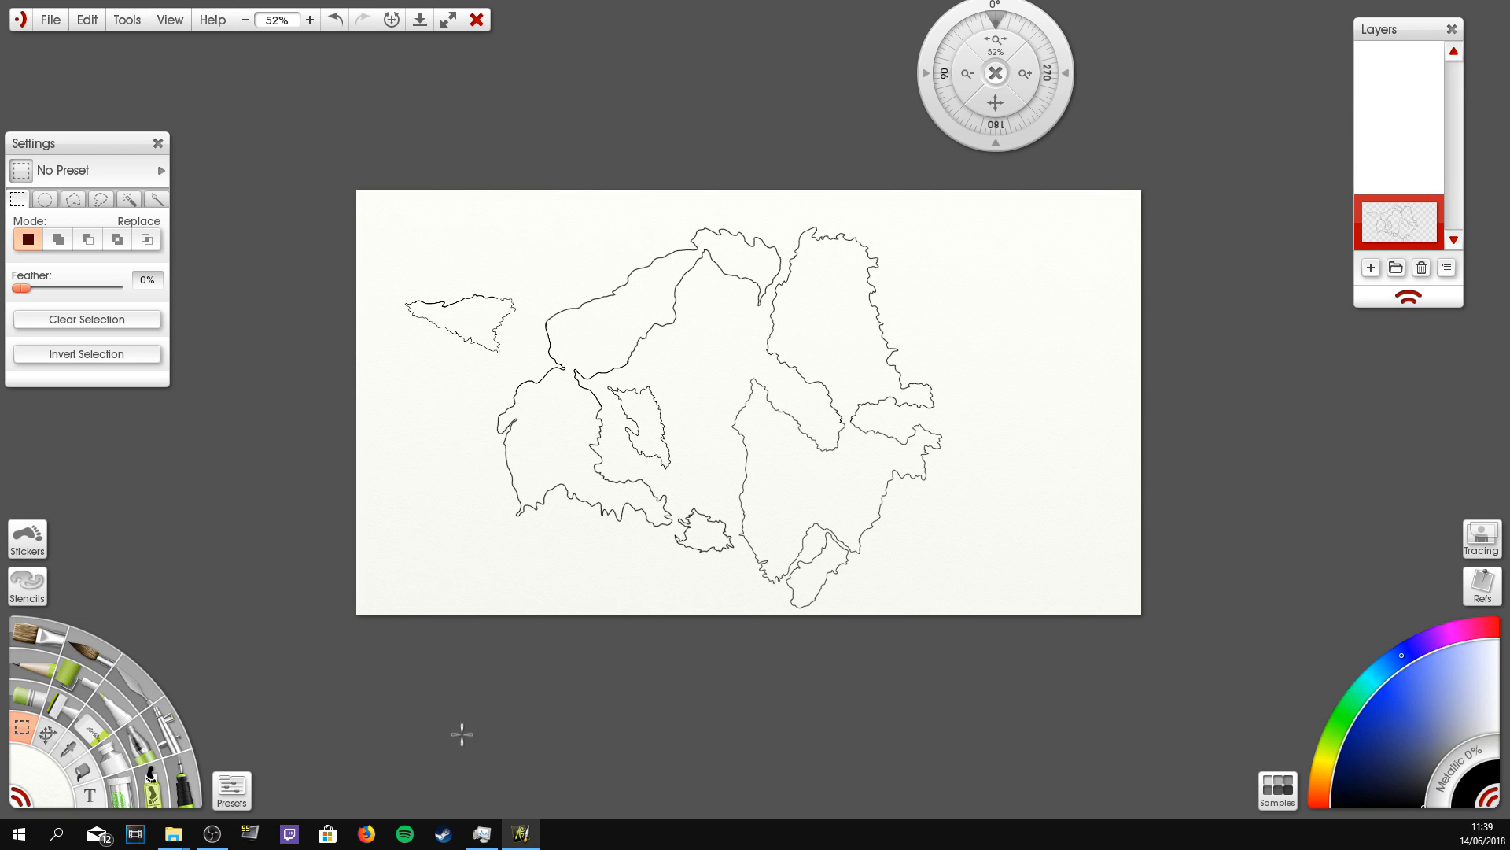
Step: Cut and paste the whole map onto a new layer, shift it east and slightly north on the canvas, and deselect it
{"action": "key", "text": "ctrl+a"}
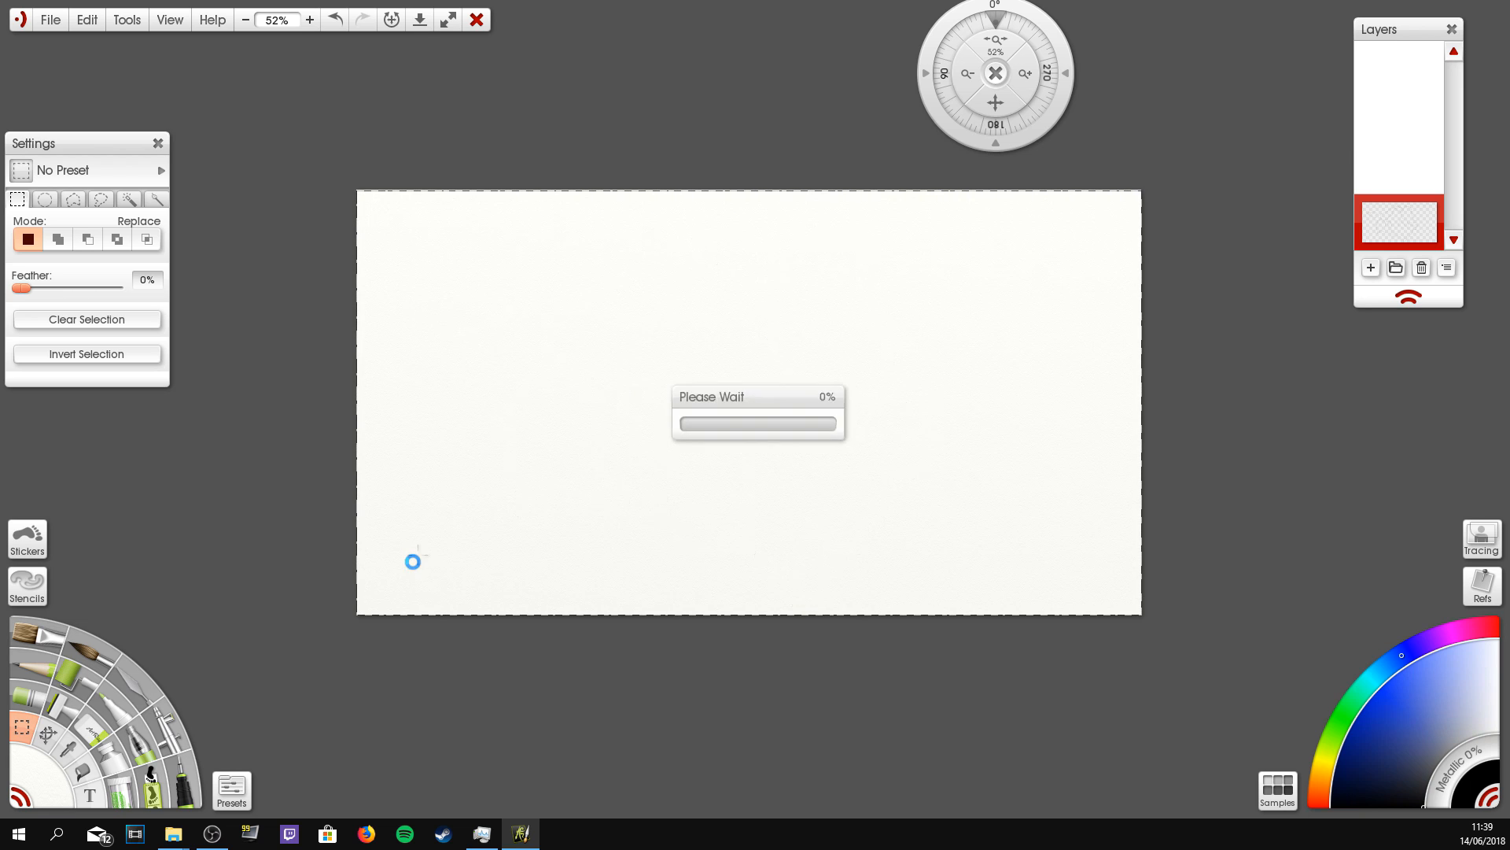
{"action": "key", "text": "ctrl+t"}
{"action": "left_click_drag", "start_coordinate": [809, 456], "coordinate": [873, 459]}
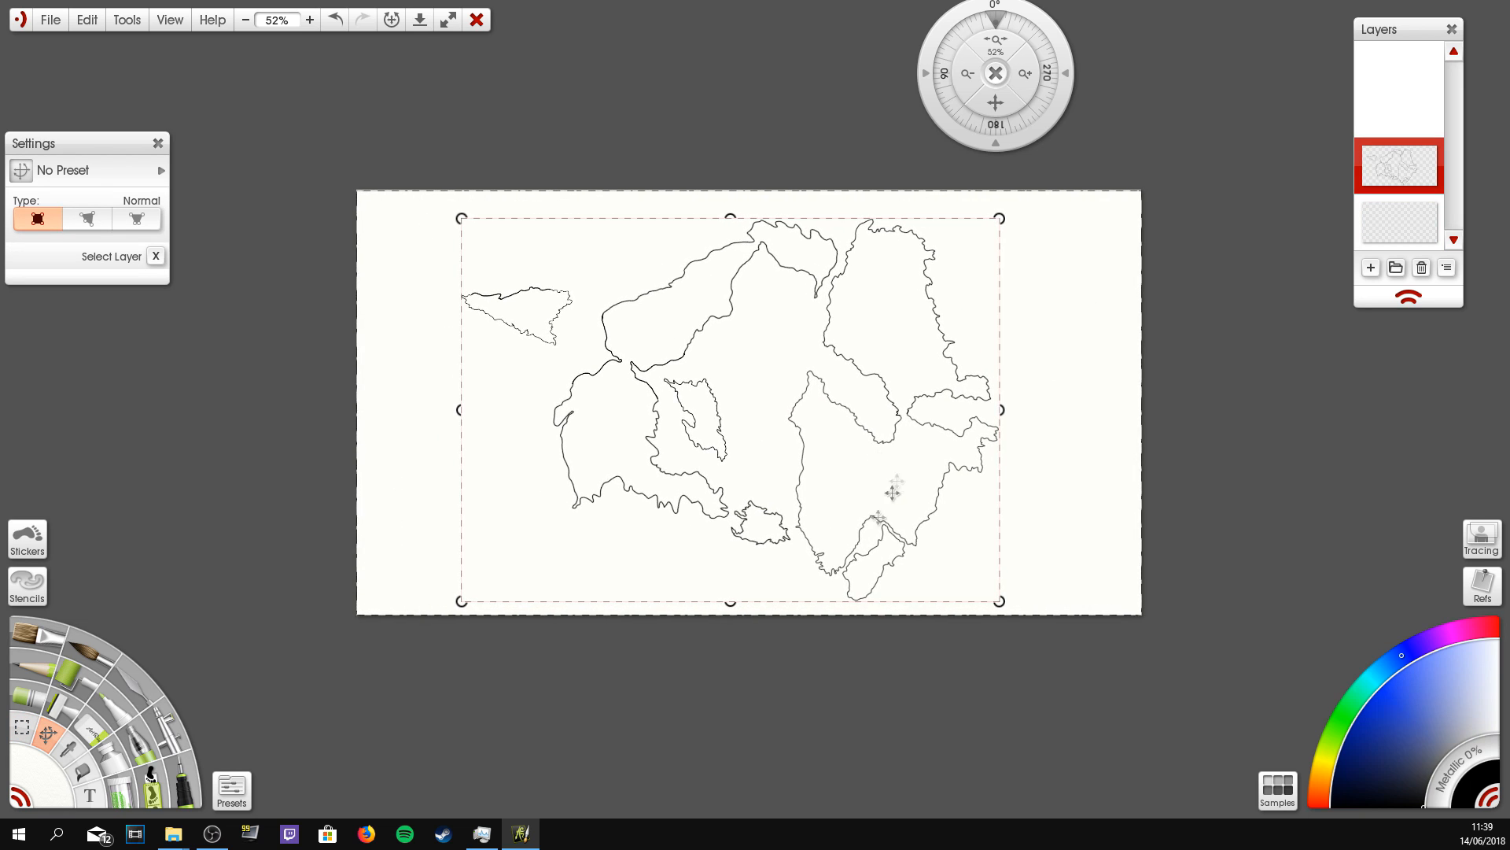
{"action": "key", "text": "Return"}
{"action": "key", "text": "ctrl+d"}
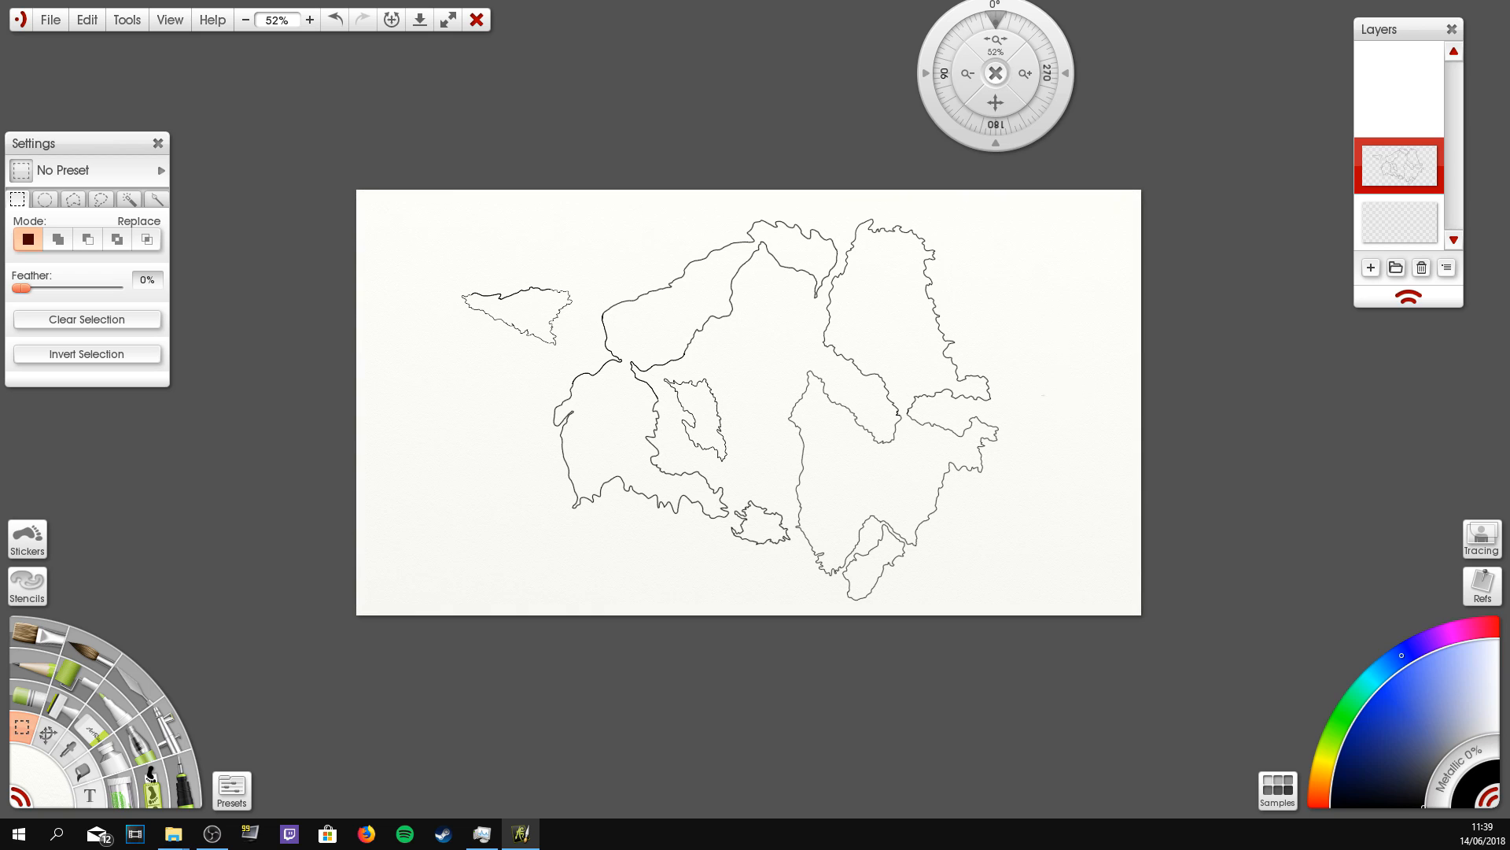
{"action": "left_click_drag", "start_coordinate": [1086, 216], "coordinate": [1087, 291]}
{"action": "key", "text": "i"}
{"action": "key", "text": "s"}
{"action": "left_click", "coordinate": [94, 320]}
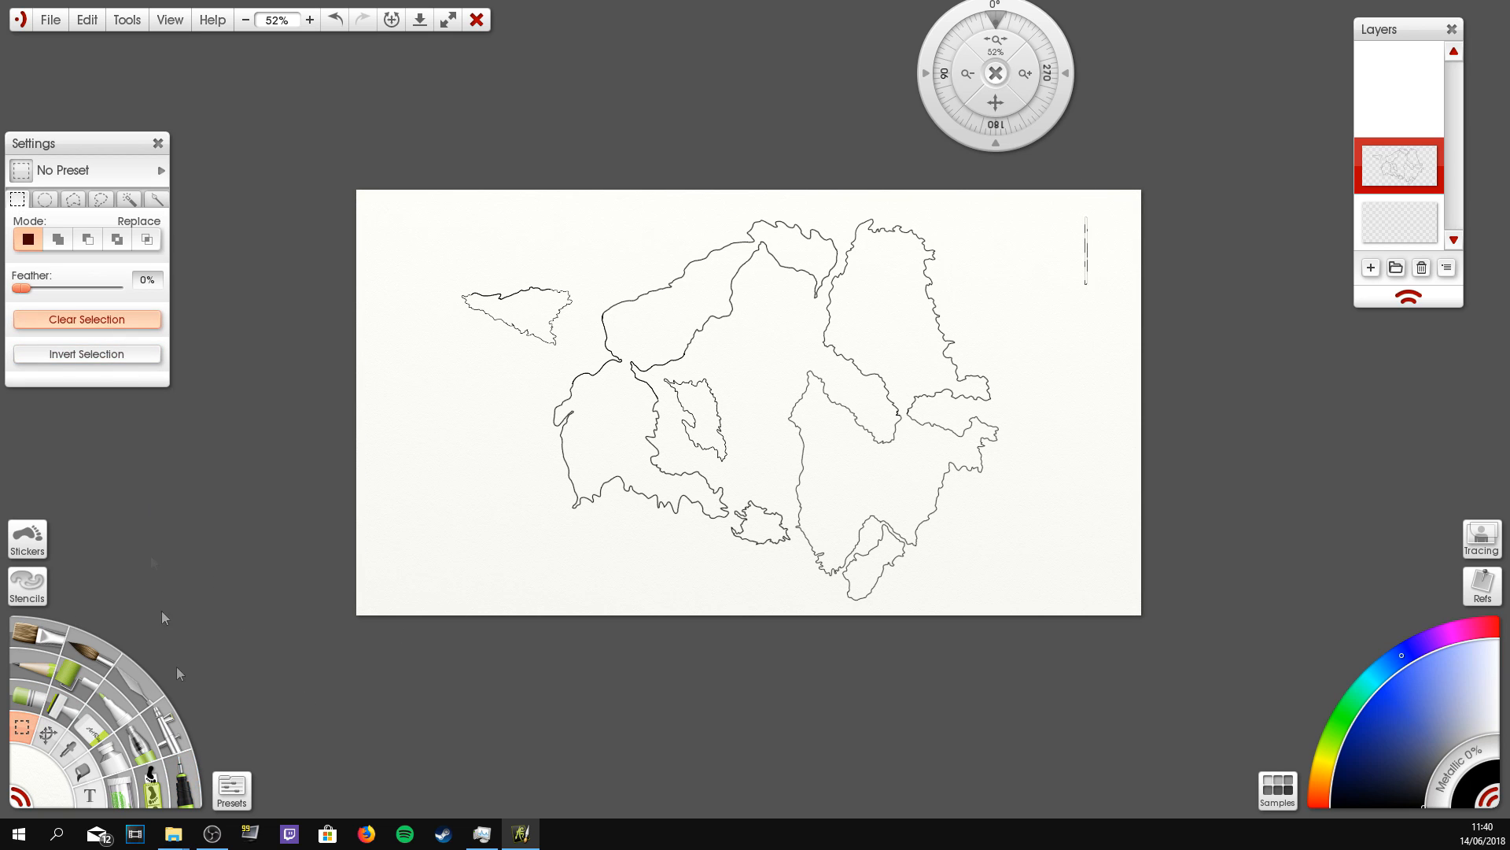
Step: Ink a north-south compass arrow with a crossbar and the letters N and S in the map's northeastern corner
{"action": "key", "text": "i"}
{"action": "mouse_move", "coordinate": [1080, 216]}
{"action": "left_mouse_down"}
{"action": "mouse_move", "coordinate": [1078, 292]}
{"action": "mouse_move", "coordinate": [1096, 247]}
{"action": "left_mouse_up"}
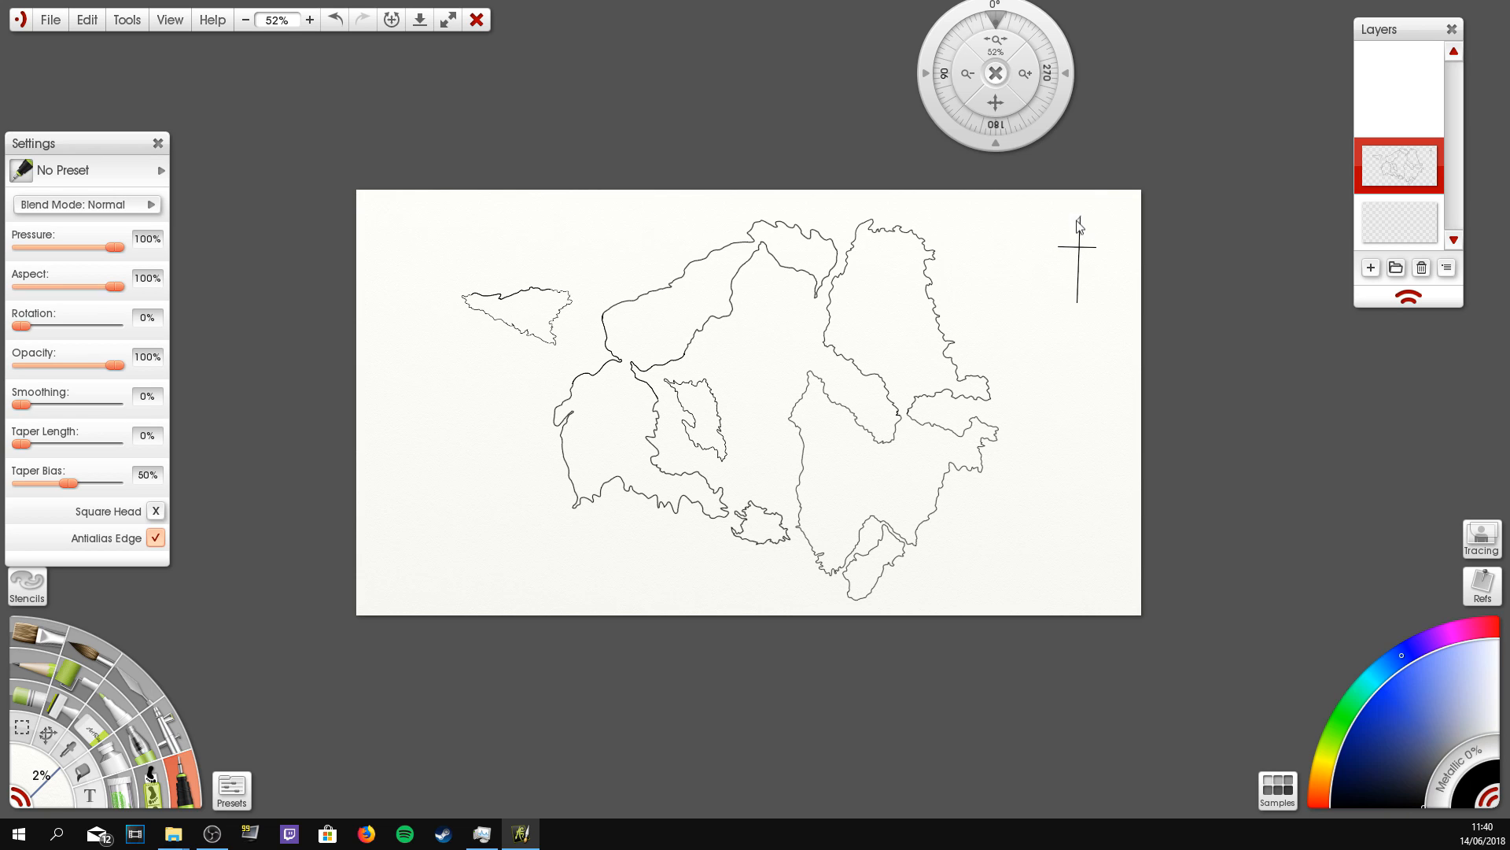
{"action": "left_click_drag", "start_coordinate": [1079, 315], "coordinate": [1066, 330]}
Step: Add a new layer for extra features, delete the empty bottom layer and set the ink colour to green
{"action": "key", "text": "ctrl+shift+n"}
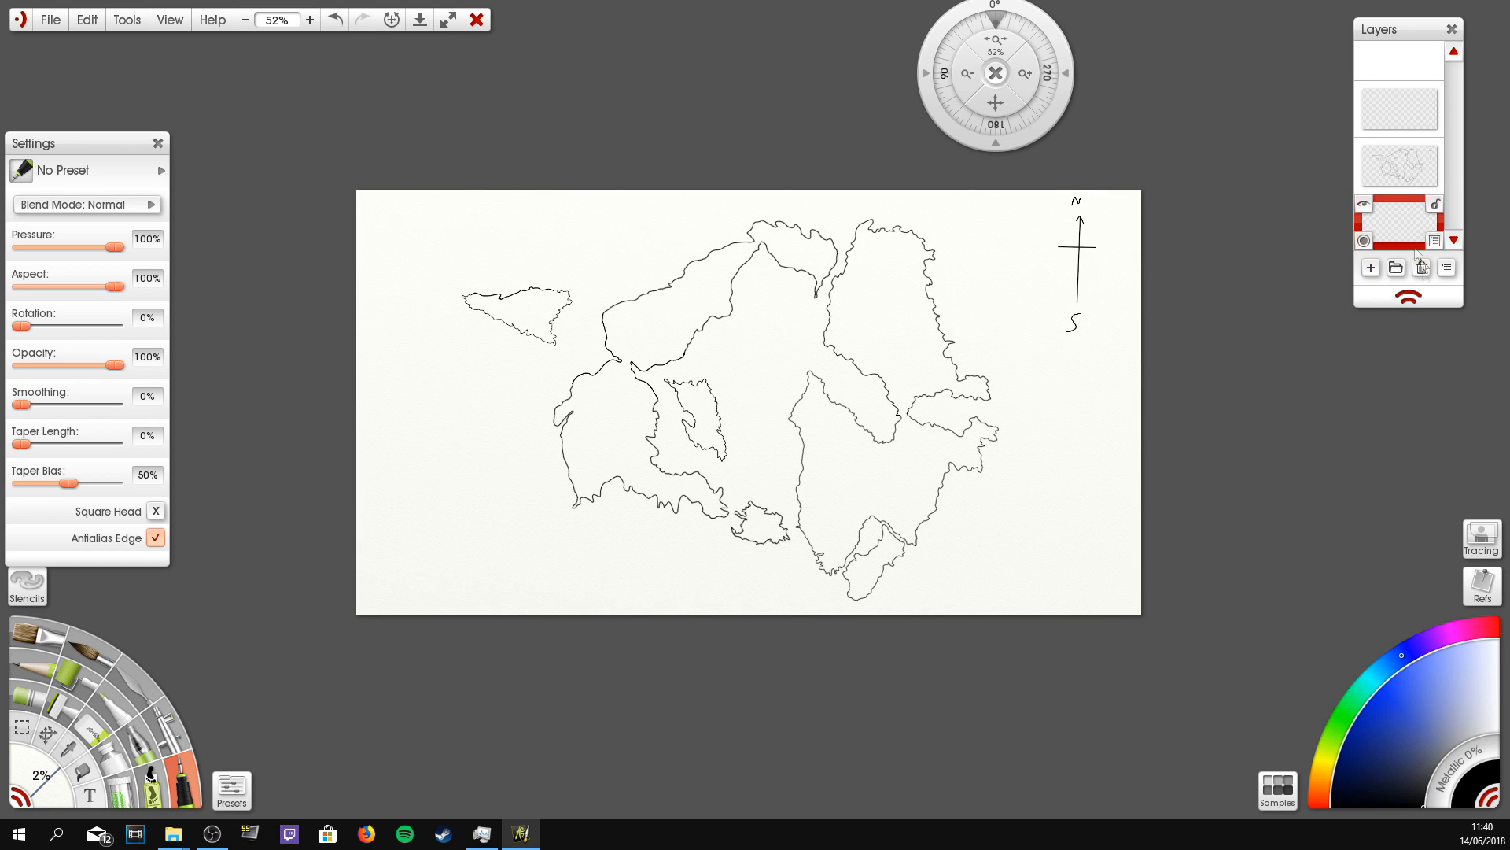
{"action": "mouse_move", "coordinate": [734, 374]}
{"action": "left_mouse_down"}
{"action": "mouse_move", "coordinate": [808, 361]}
{"action": "mouse_move", "coordinate": [737, 385]}
{"action": "mouse_move", "coordinate": [819, 361]}
{"action": "mouse_move", "coordinate": [783, 332]}
{"action": "mouse_move", "coordinate": [735, 381]}
{"action": "left_mouse_up"}
{"action": "left_click", "coordinate": [335, 19]}
{"action": "left_click", "coordinate": [1351, 701]}
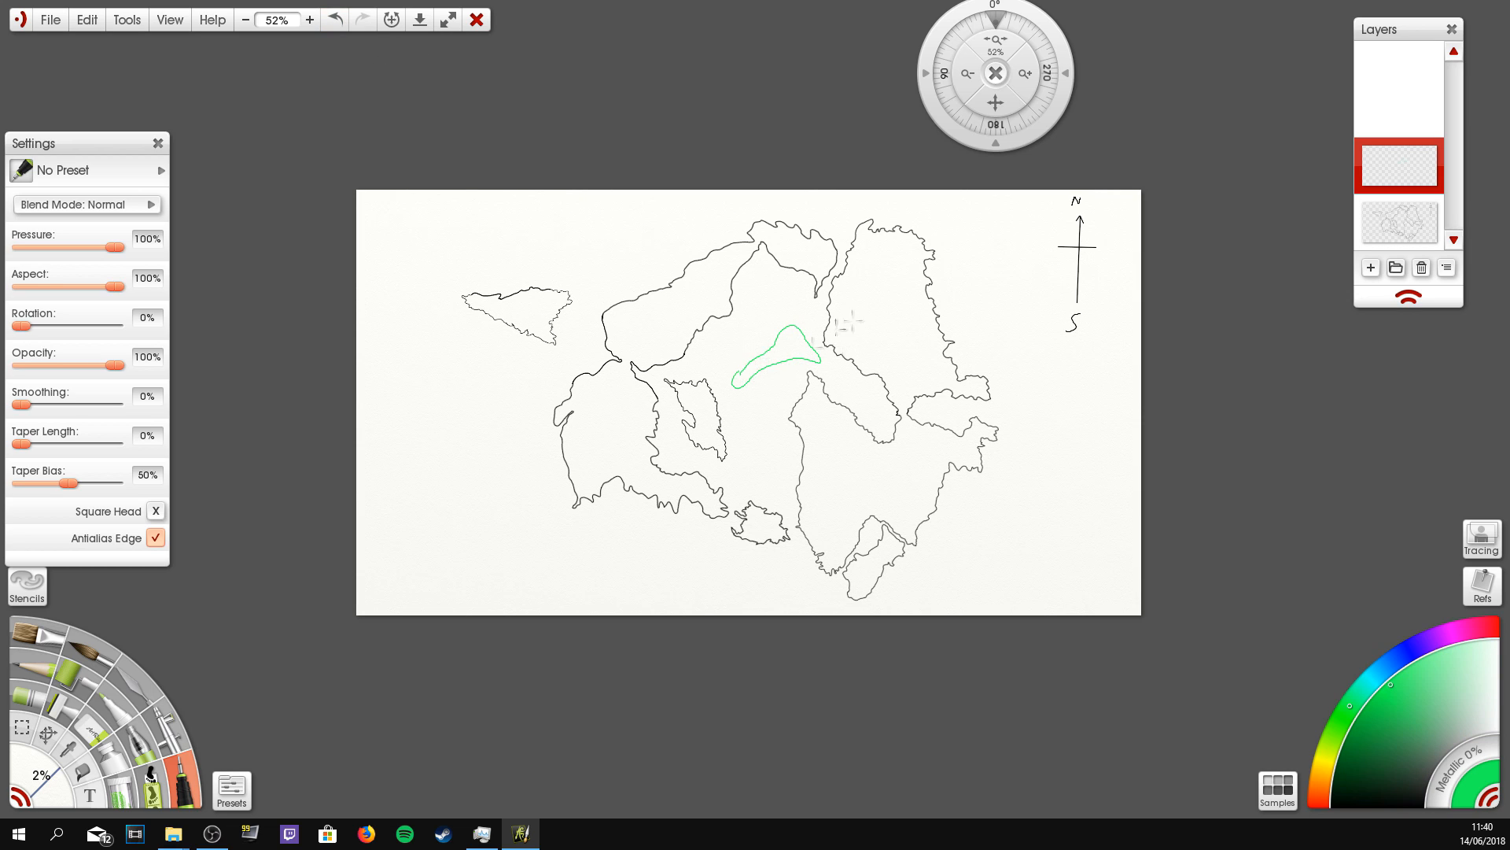
Step: Try sketching a green island outline in the central sea north of the eastern landmass's tip, and undo it
{"action": "mouse_move", "coordinate": [790, 305]}
{"action": "left_mouse_down"}
{"action": "mouse_move", "coordinate": [732, 362]}
{"action": "mouse_move", "coordinate": [755, 390]}
{"action": "mouse_move", "coordinate": [824, 367]}
{"action": "left_mouse_up"}
{"action": "left_click", "coordinate": [336, 20]}
{"action": "left_click", "coordinate": [336, 20]}
Step: Ink short green strokes between the two small islands and four green islets in a row across the central sea, and save the painting
{"action": "left_click_drag", "start_coordinate": [728, 472], "coordinate": [733, 476]}
{"action": "left_click", "coordinate": [778, 376]}
{"action": "left_click", "coordinate": [749, 368]}
{"action": "left_click", "coordinate": [714, 362]}
{"action": "left_click", "coordinate": [691, 360]}
{"action": "key", "text": "ctrl+s"}
Step: Enlarge the map until it fills the workspace and hide the tool settings, keeping the layer list open
{"action": "mouse_move", "coordinate": [997, 61]}
{"action": "left_mouse_down"}
{"action": "mouse_move", "coordinate": [1061, 67]}
{"action": "mouse_move", "coordinate": [1003, 69]}
{"action": "mouse_move", "coordinate": [1020, 69]}
{"action": "left_mouse_up"}
{"action": "left_click", "coordinate": [158, 143]}
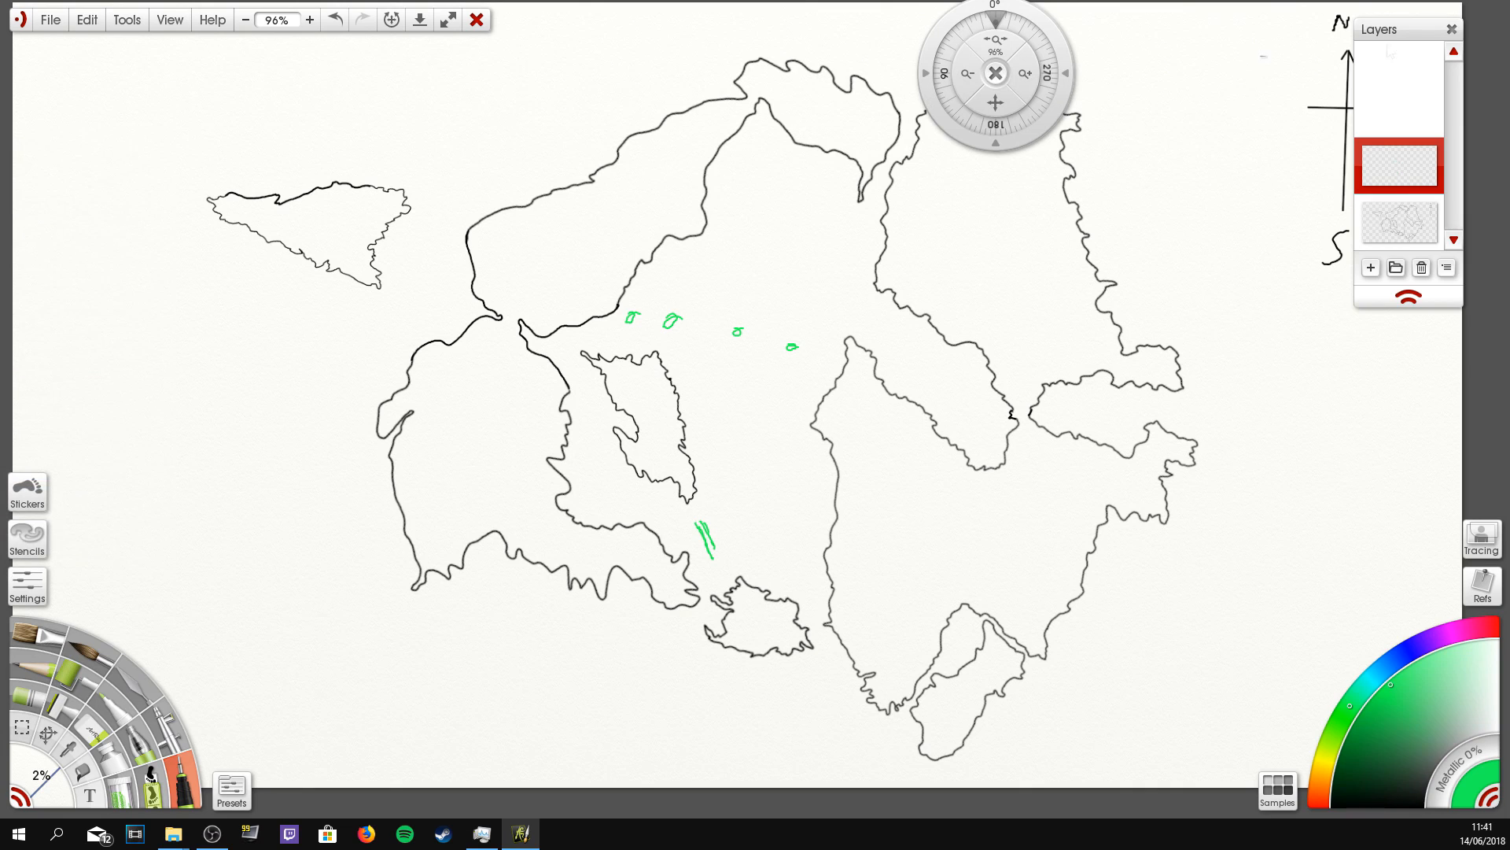
{"action": "left_click", "coordinate": [1451, 30]}
{"action": "left_click_drag", "start_coordinate": [1015, 14], "coordinate": [1410, 85]}
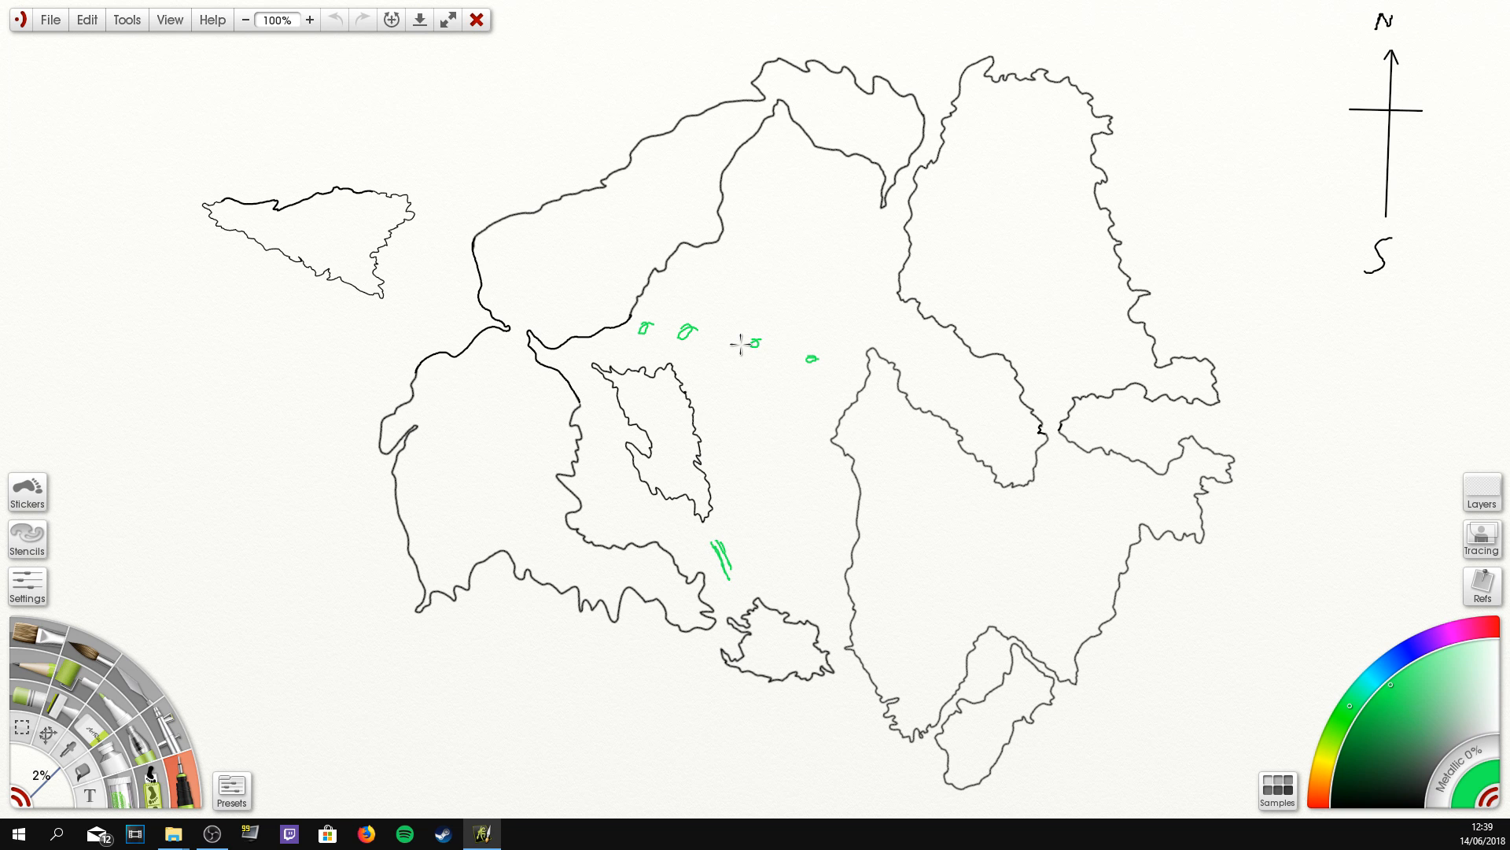
{"action": "left_click", "coordinate": [1482, 498]}
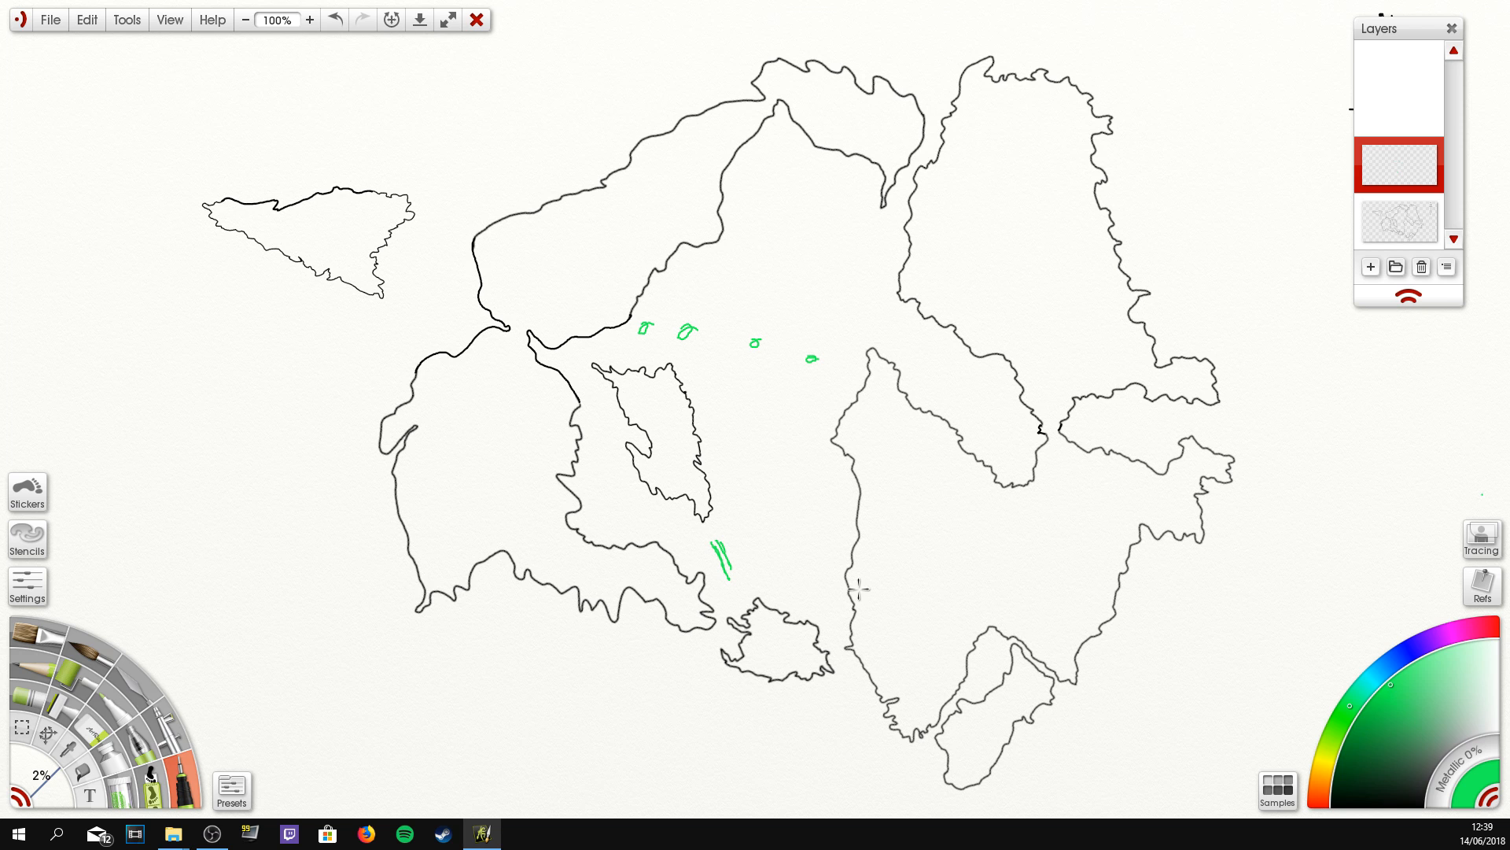
Step: Mark orange-red felt-pen strokes across the eastern strait, the western and northern land junctions, and a double stroke at the southeastern inlet's eastern side
{"action": "left_click", "coordinate": [118, 711]}
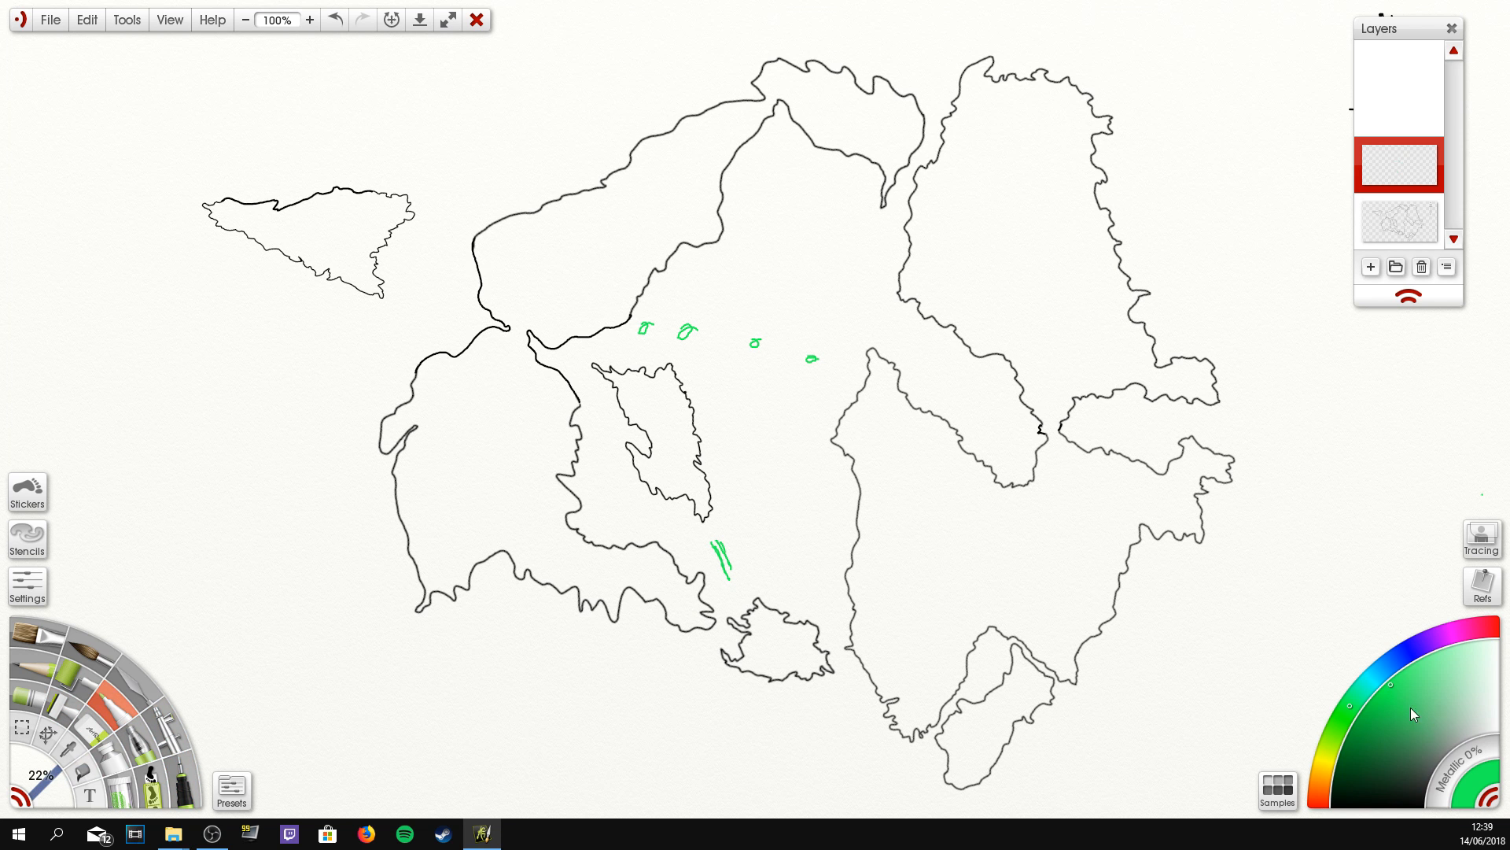
{"action": "left_click_drag", "start_coordinate": [1329, 759], "coordinate": [1319, 800]}
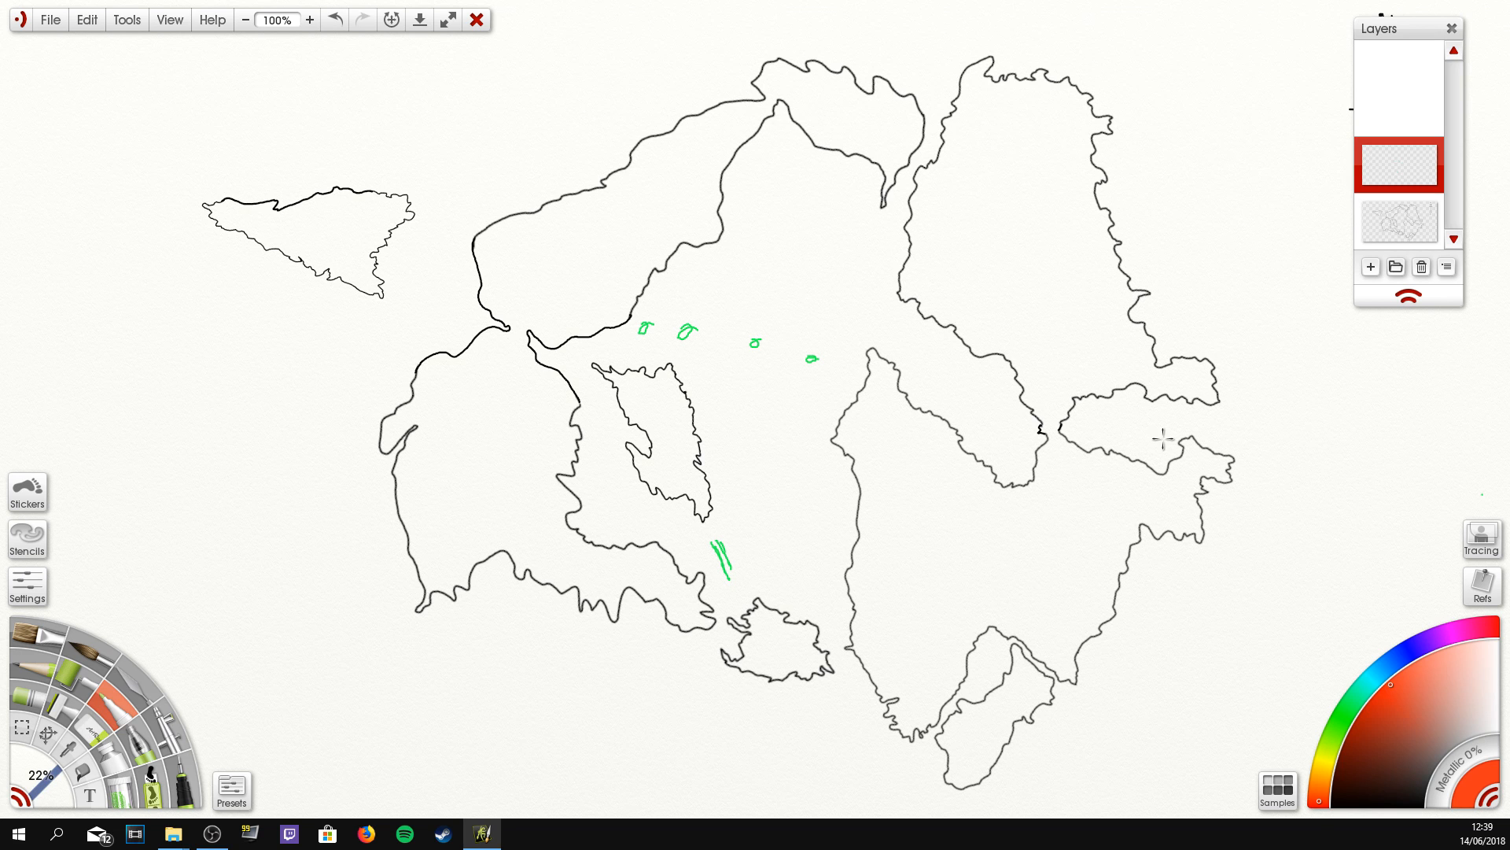
{"action": "mouse_move", "coordinate": [1074, 421]}
{"action": "left_mouse_down"}
{"action": "mouse_move", "coordinate": [1023, 424]}
{"action": "mouse_move", "coordinate": [1088, 415]}
{"action": "left_mouse_up"}
{"action": "left_click_drag", "start_coordinate": [488, 322], "coordinate": [530, 341]}
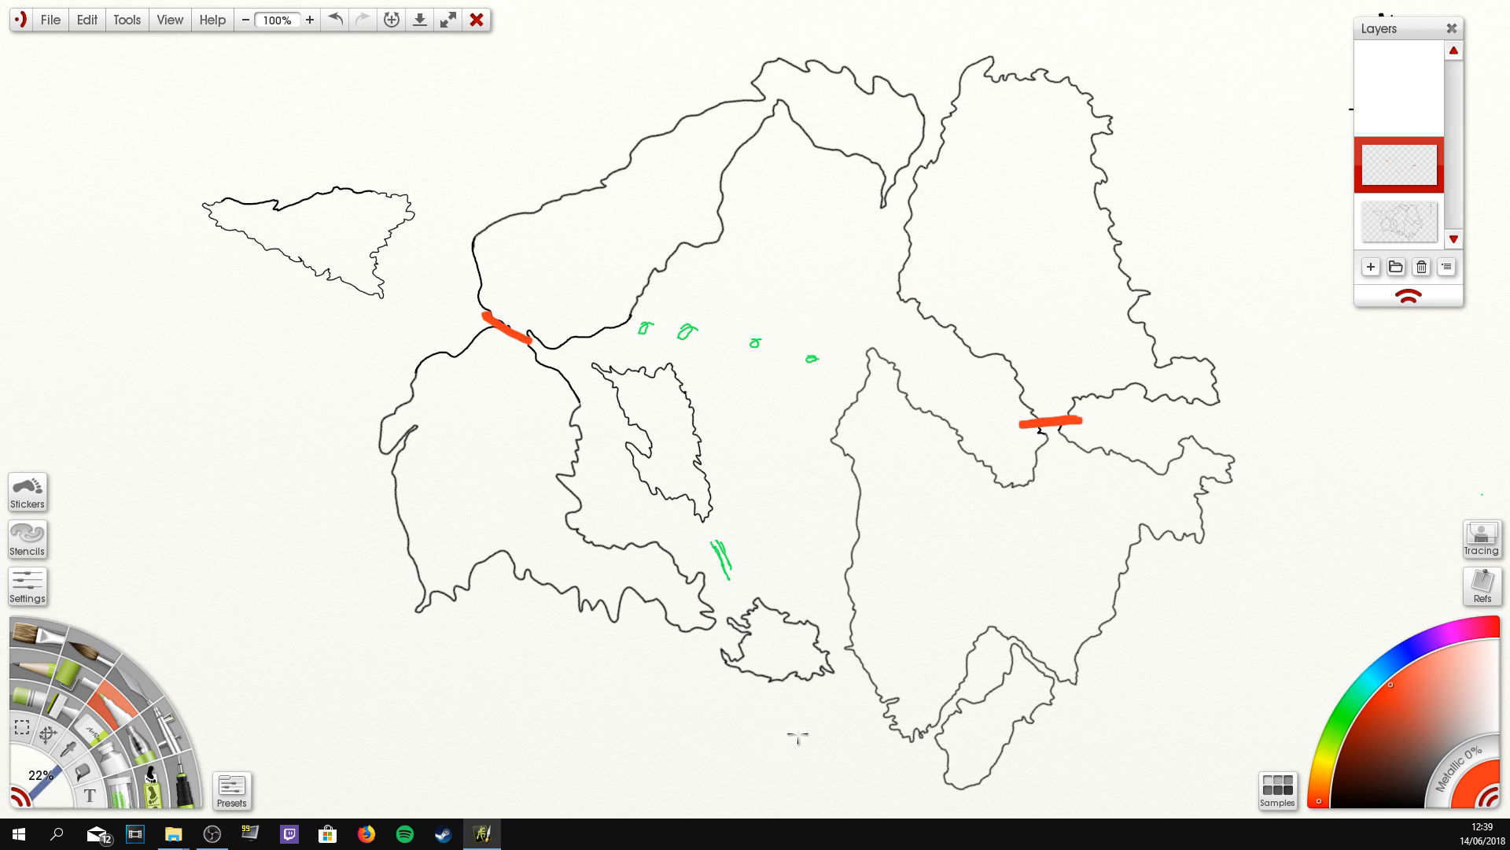
{"action": "left_click_drag", "start_coordinate": [740, 94], "coordinate": [784, 145]}
{"action": "mouse_move", "coordinate": [1037, 647]}
{"action": "left_mouse_down"}
{"action": "mouse_move", "coordinate": [1022, 675]}
{"action": "mouse_move", "coordinate": [1037, 689]}
{"action": "left_mouse_up"}
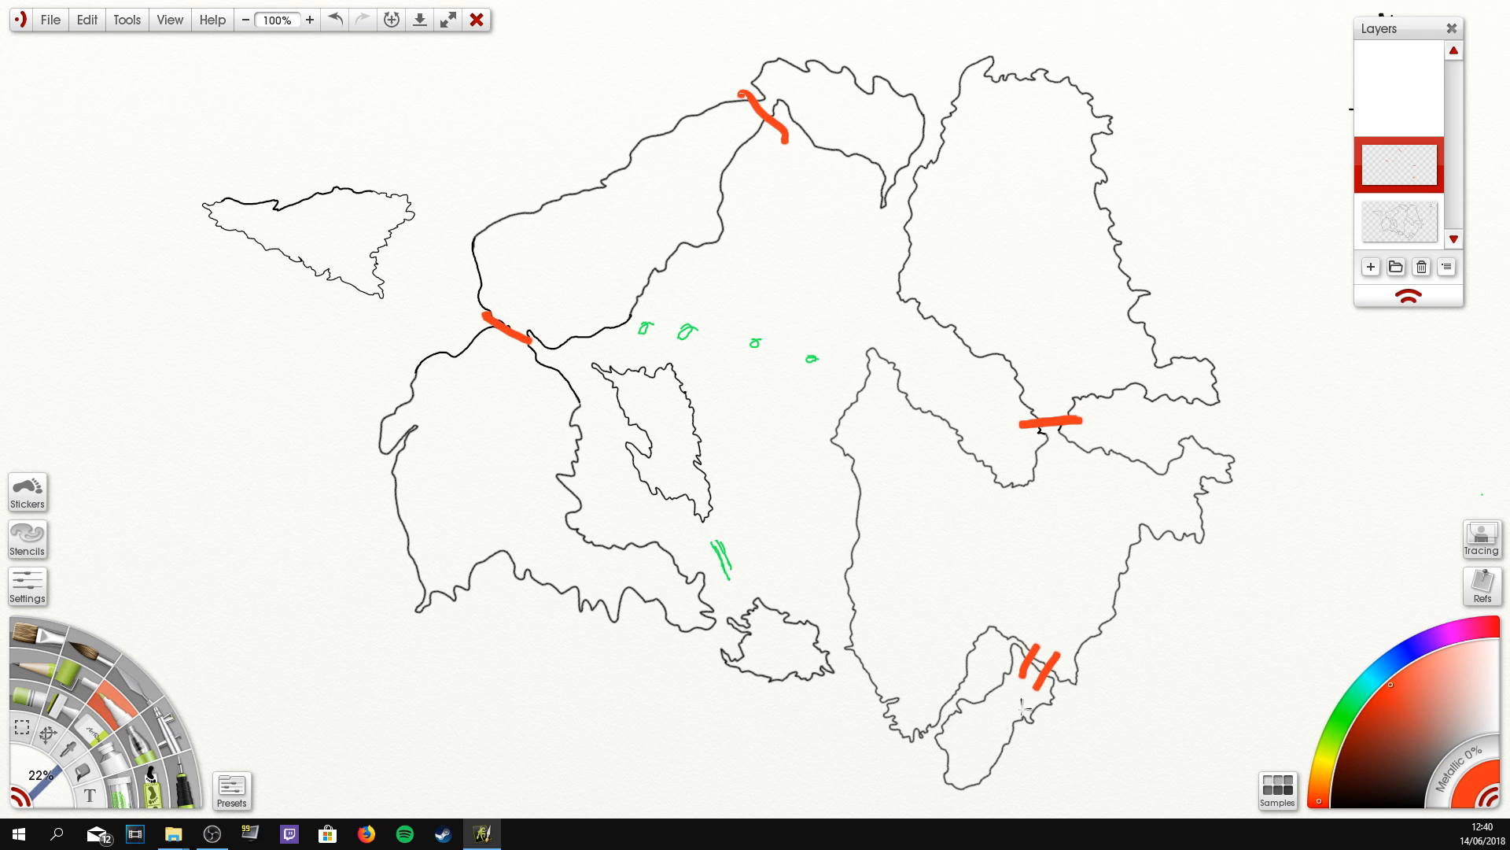
Step: Add a double orange-red stroke on the southeastern inlet's western side, an X on the small southern island and short marks on both sides of it
{"action": "left_click_drag", "start_coordinate": [934, 692], "coordinate": [958, 715]}
{"action": "left_click_drag", "start_coordinate": [926, 711], "coordinate": [963, 730]}
{"action": "left_click_drag", "start_coordinate": [763, 639], "coordinate": [789, 652]}
{"action": "left_click_drag", "start_coordinate": [785, 639], "coordinate": [770, 659]}
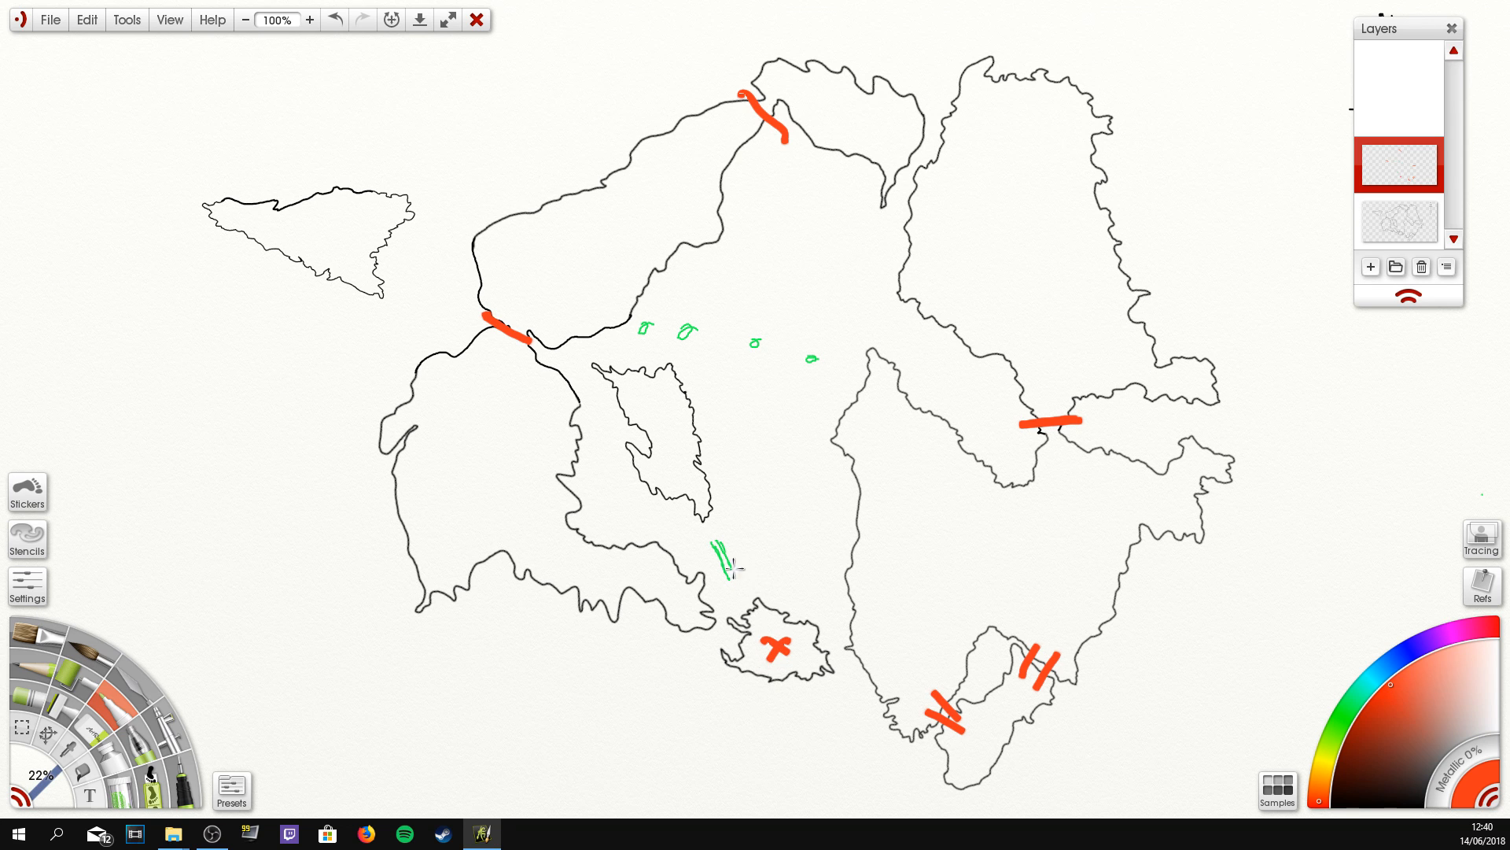
{"action": "left_click_drag", "start_coordinate": [721, 612], "coordinate": [717, 629]}
{"action": "left_click_drag", "start_coordinate": [833, 641], "coordinate": [839, 655]}
{"action": "left_click_drag", "start_coordinate": [765, 638], "coordinate": [770, 640]}
Step: Try a large orange-red cross in the open sea east of the landmasses, and erase it
{"action": "left_click_drag", "start_coordinate": [1313, 454], "coordinate": [1294, 582]}
{"action": "left_click_drag", "start_coordinate": [1257, 513], "coordinate": [1396, 514]}
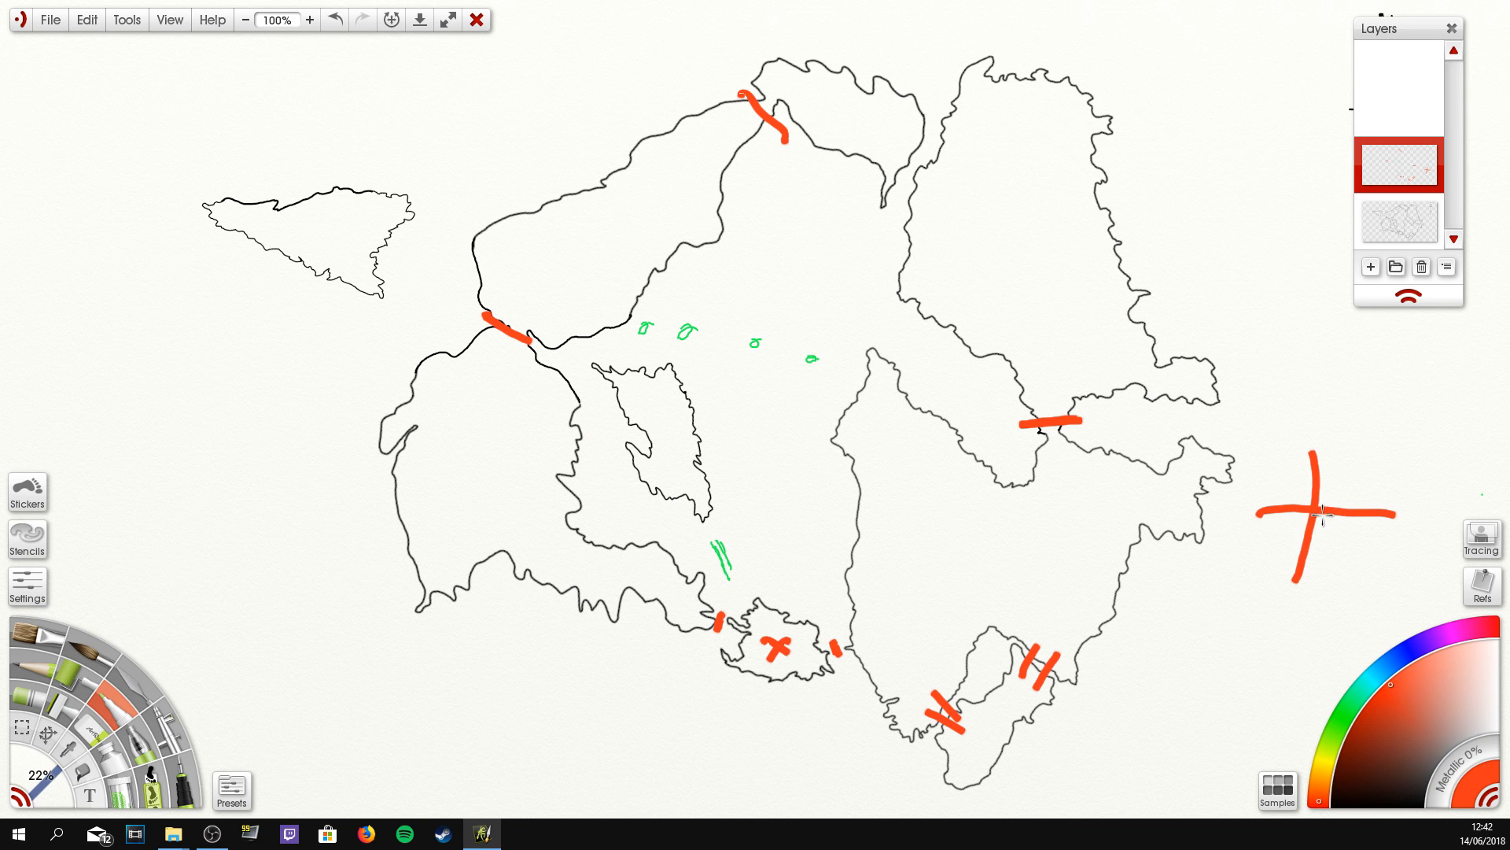
{"action": "key", "text": "bracketleft"}
{"action": "left_click", "coordinate": [83, 785]}
{"action": "mouse_move", "coordinate": [1282, 484]}
{"action": "left_mouse_down"}
{"action": "mouse_move", "coordinate": [1263, 519]}
{"action": "mouse_move", "coordinate": [1312, 489]}
{"action": "mouse_move", "coordinate": [1385, 484]}
{"action": "mouse_move", "coordinate": [1314, 548]}
{"action": "left_mouse_up"}
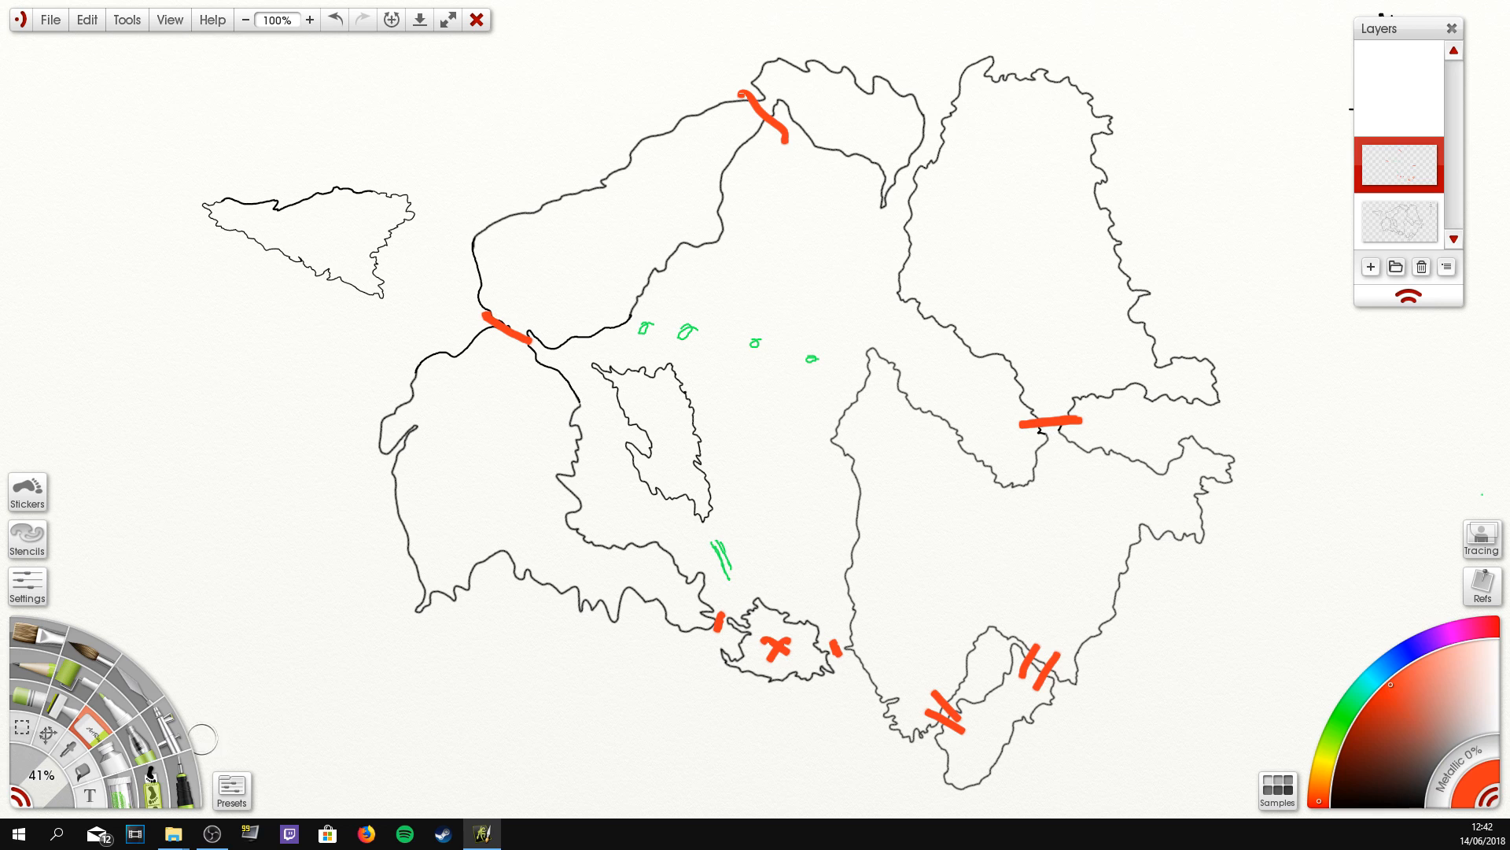
Step: Letter a green A on the southeastern landmass and a blue B on the northeastern landmass with the felt pen
{"action": "left_click", "coordinate": [114, 719]}
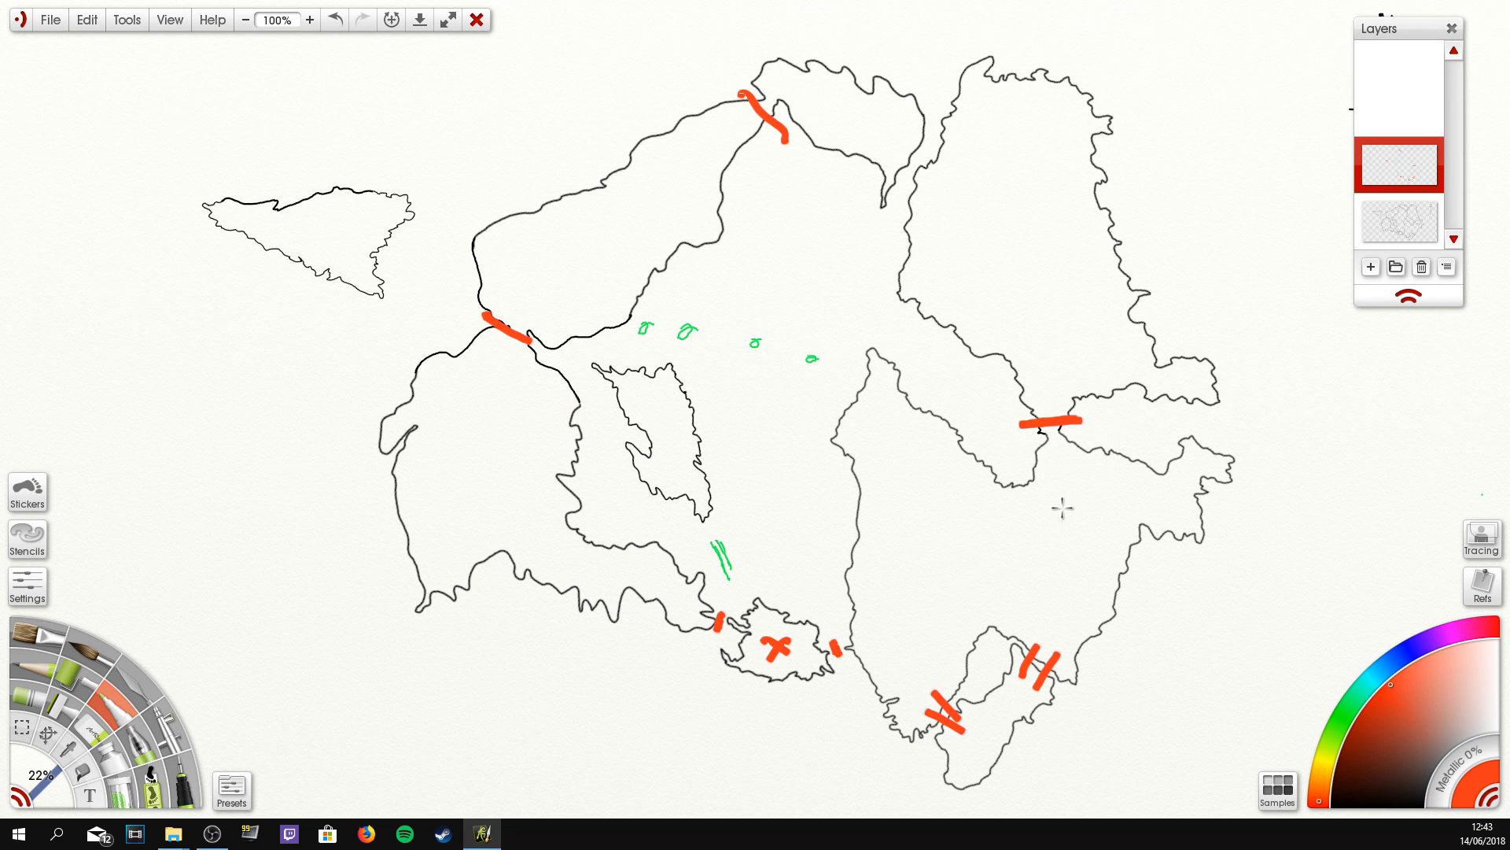
{"action": "left_click", "coordinate": [1349, 712]}
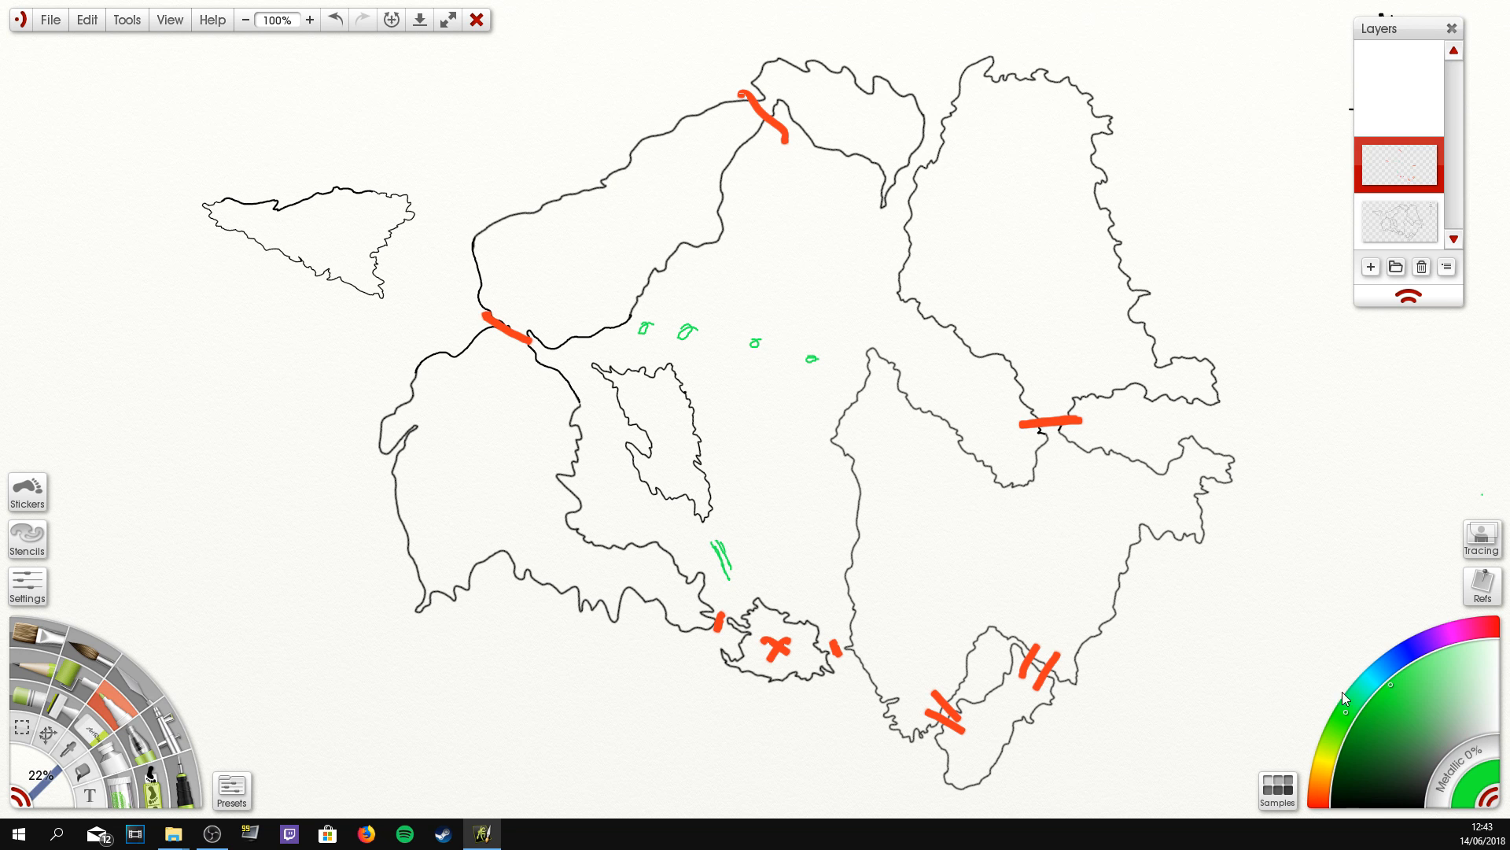
{"action": "left_click_drag", "start_coordinate": [983, 565], "coordinate": [1023, 563]}
{"action": "left_click_drag", "start_coordinate": [993, 544], "coordinate": [1014, 541]}
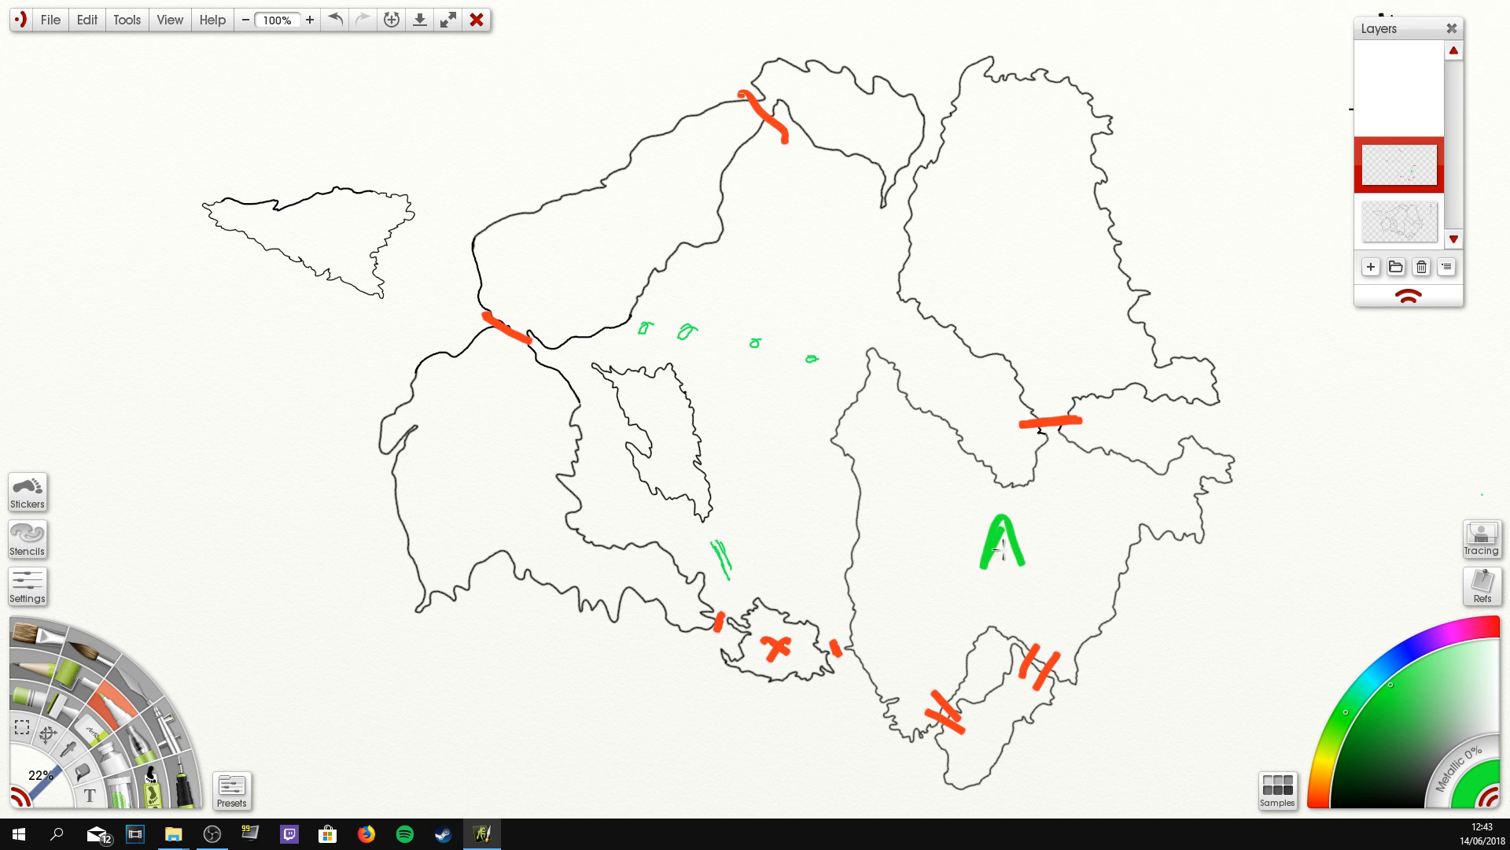
{"action": "left_click", "coordinate": [1387, 681]}
{"action": "mouse_move", "coordinate": [1003, 252]}
{"action": "left_mouse_down"}
{"action": "mouse_move", "coordinate": [988, 256]}
{"action": "mouse_move", "coordinate": [995, 240]}
{"action": "left_mouse_up"}
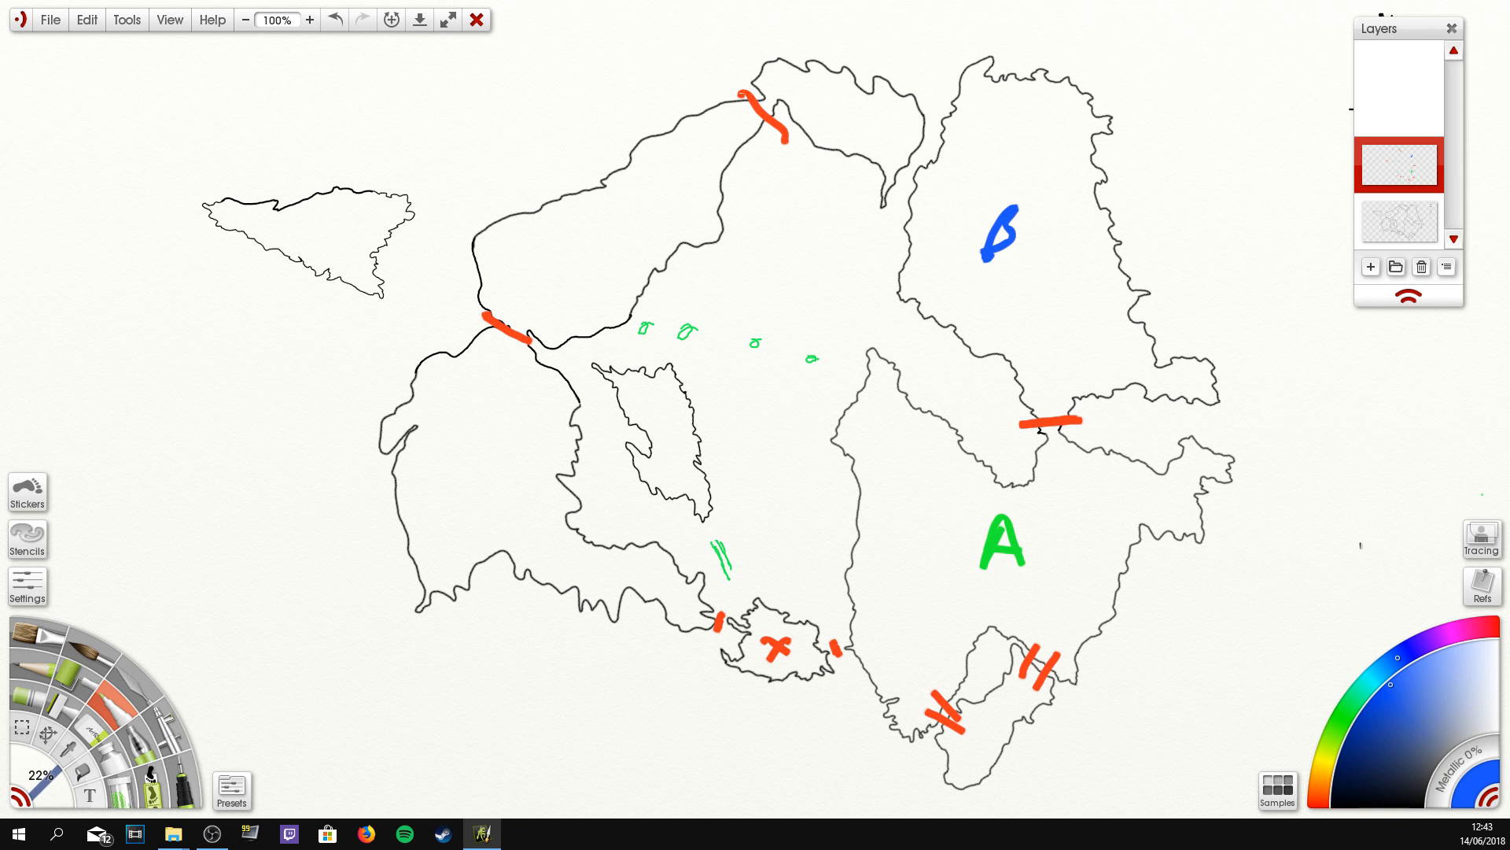
Step: Letter a magenta D on the small northern landmass and a pink E on the northwestern landmass
{"action": "left_click", "coordinate": [1330, 801]}
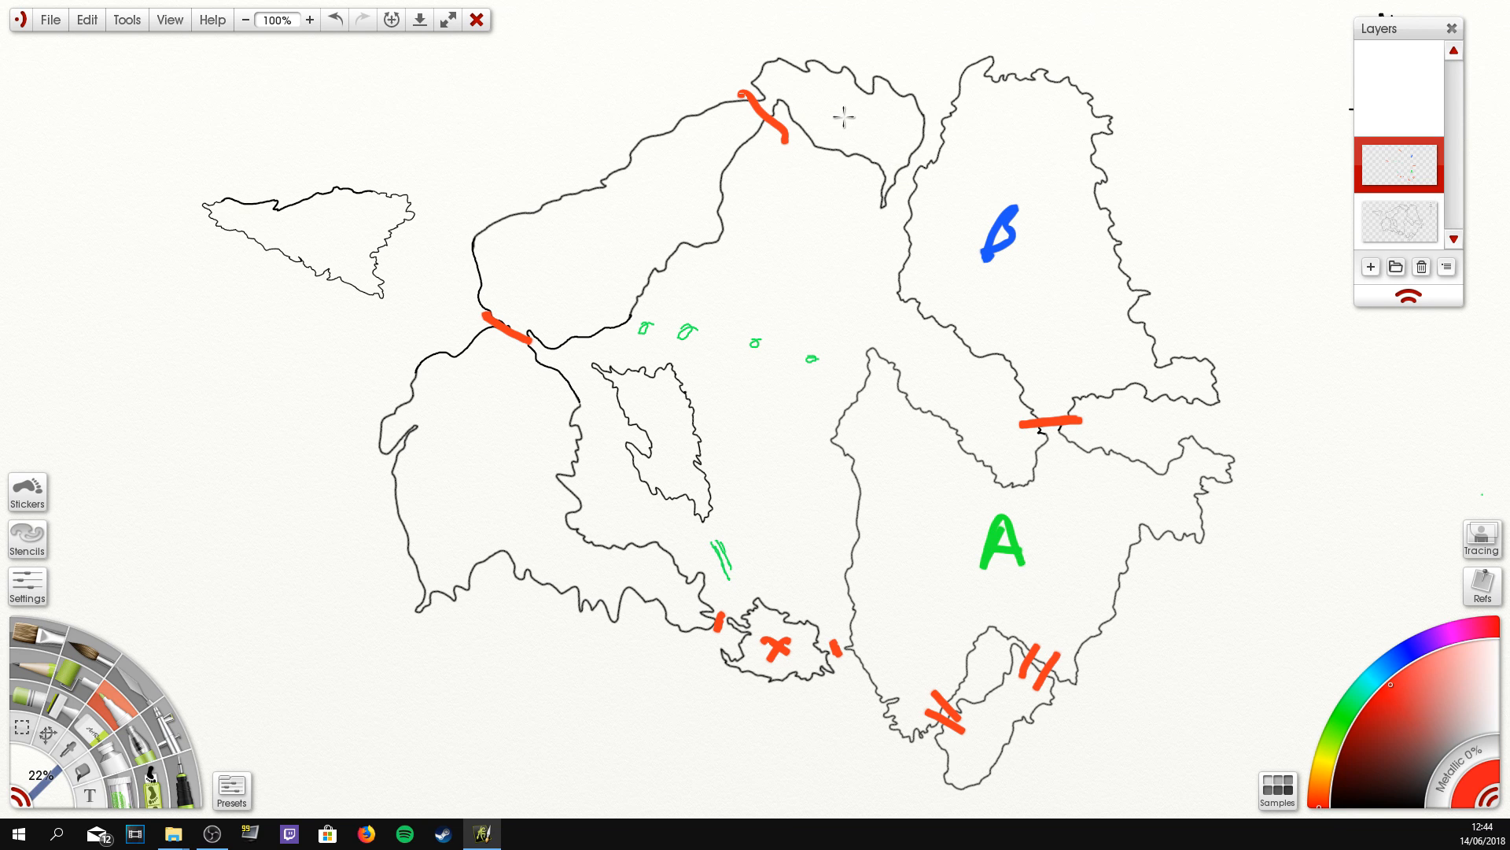
{"action": "left_click", "coordinate": [1451, 630]}
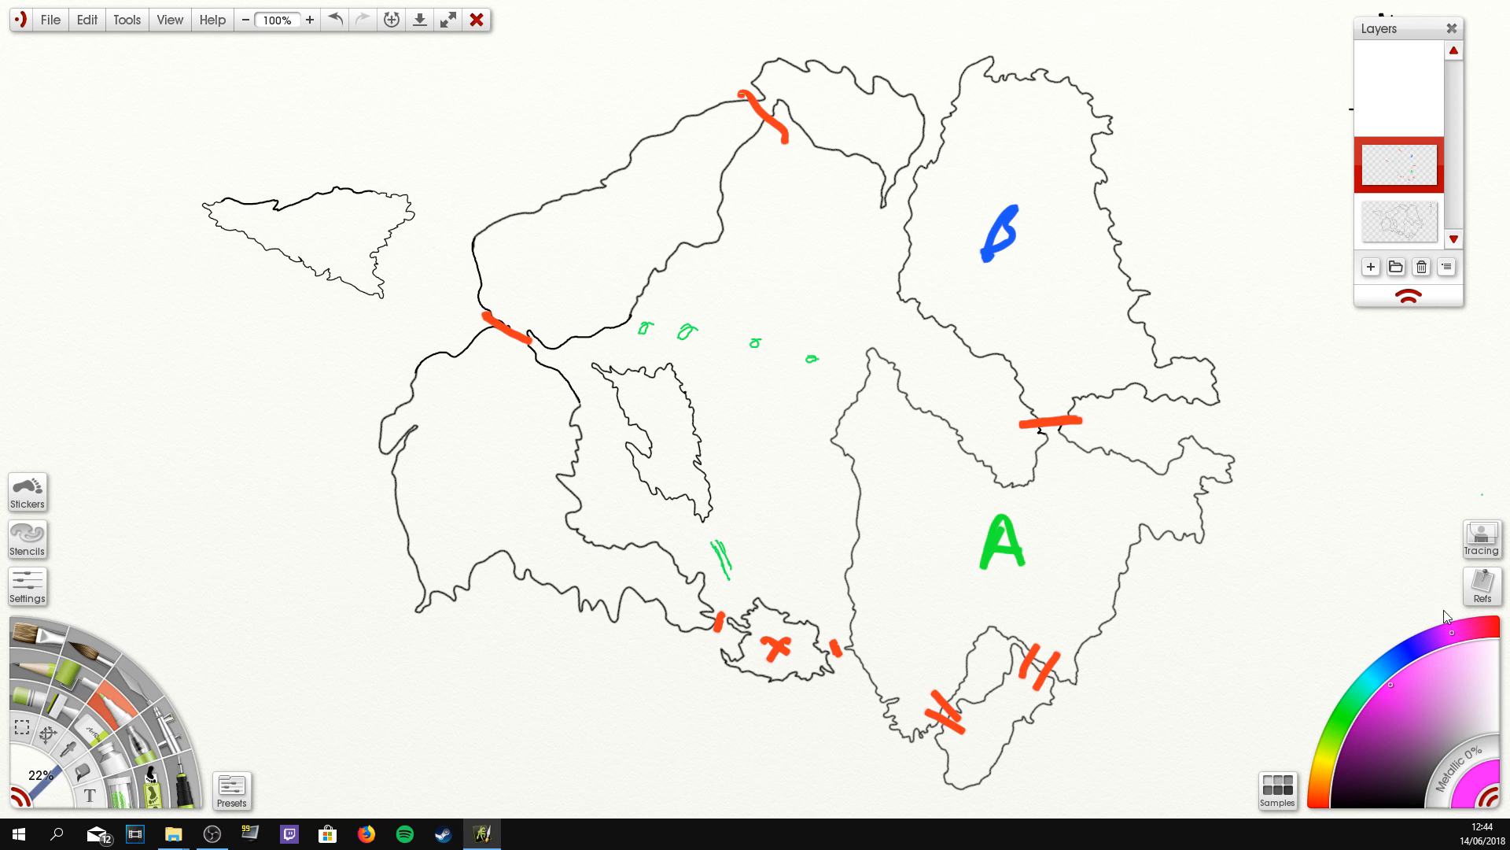
{"action": "mouse_move", "coordinate": [840, 99]}
{"action": "left_mouse_down"}
{"action": "mouse_move", "coordinate": [855, 110]}
{"action": "mouse_move", "coordinate": [830, 127]}
{"action": "left_mouse_up"}
{"action": "left_click", "coordinate": [1492, 638]}
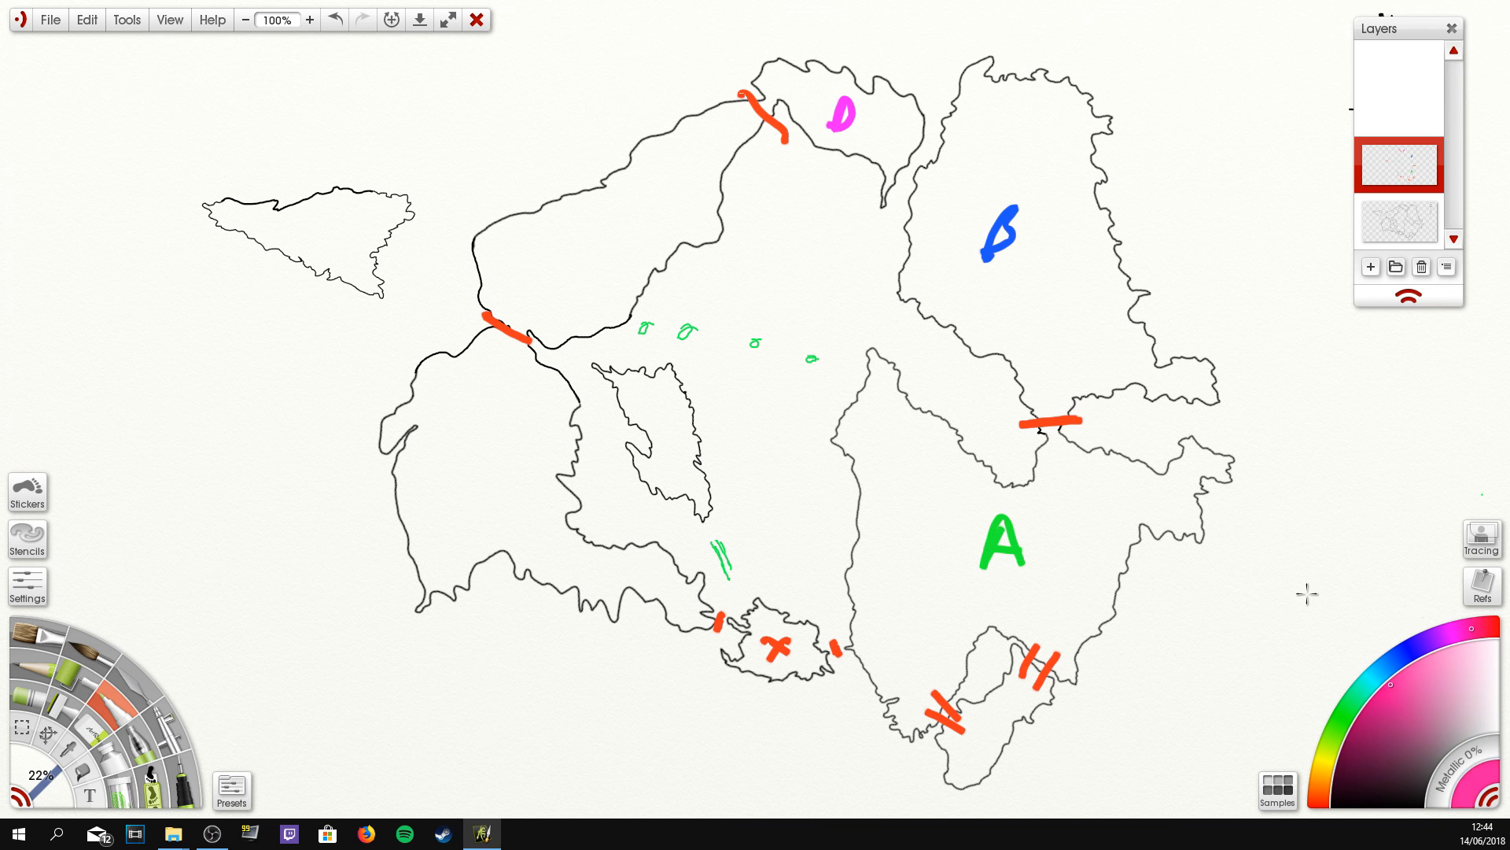
{"action": "left_click_drag", "start_coordinate": [606, 208], "coordinate": [595, 250]}
{"action": "mouse_move", "coordinate": [599, 210]}
{"action": "left_mouse_down"}
{"action": "mouse_move", "coordinate": [635, 209]}
{"action": "mouse_move", "coordinate": [628, 229]}
{"action": "left_mouse_up"}
{"action": "mouse_move", "coordinate": [593, 250]}
{"action": "left_mouse_down"}
{"action": "mouse_move", "coordinate": [630, 212]}
{"action": "mouse_move", "coordinate": [629, 248]}
{"action": "left_mouse_up"}
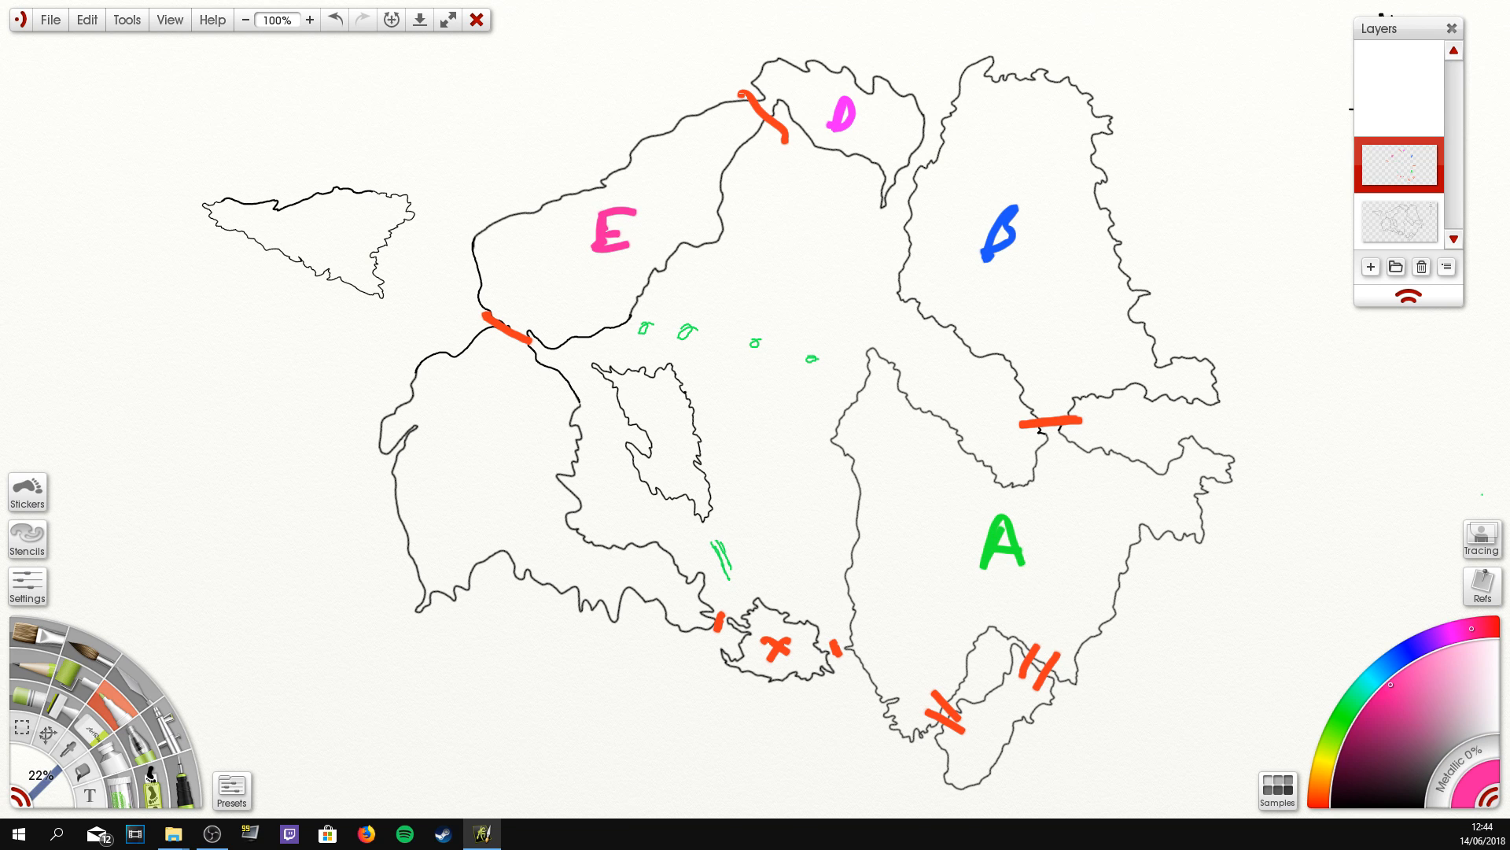
Step: Draw a closed dark blue boundary around all the landmasses, erasing part of the northwestern arc to loop the line around the western island
{"action": "left_click", "coordinate": [1325, 801]}
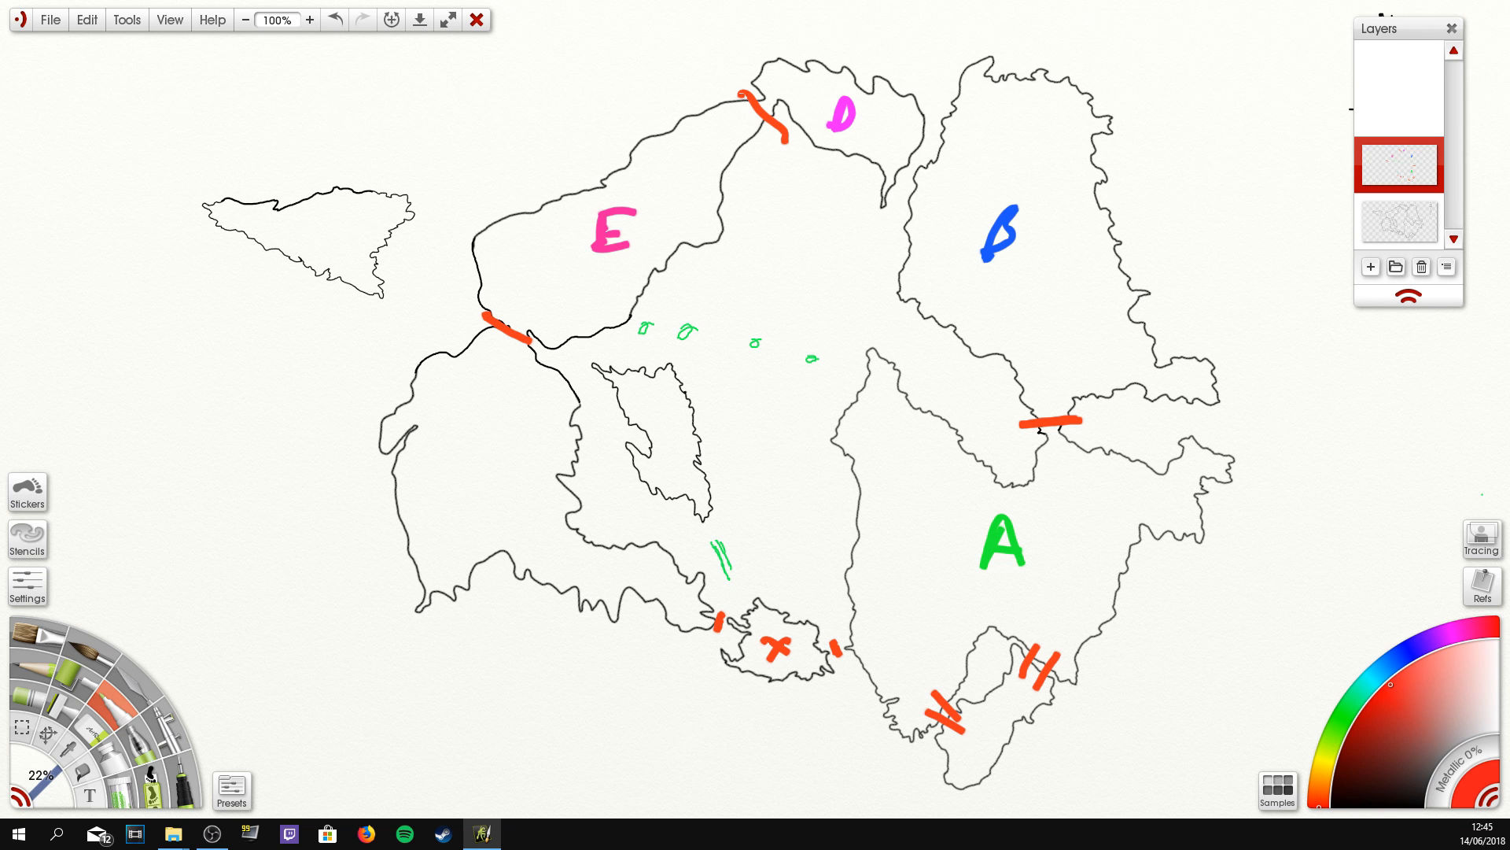
{"action": "left_click", "coordinate": [1413, 658]}
{"action": "mouse_move", "coordinate": [1209, 111]}
{"action": "left_mouse_down"}
{"action": "mouse_move", "coordinate": [1318, 324]}
{"action": "mouse_move", "coordinate": [1249, 660]}
{"action": "mouse_move", "coordinate": [1129, 759]}
{"action": "left_mouse_up"}
{"action": "mouse_move", "coordinate": [593, 96]}
{"action": "left_mouse_down"}
{"action": "mouse_move", "coordinate": [484, 190]}
{"action": "mouse_move", "coordinate": [416, 309]}
{"action": "left_mouse_up"}
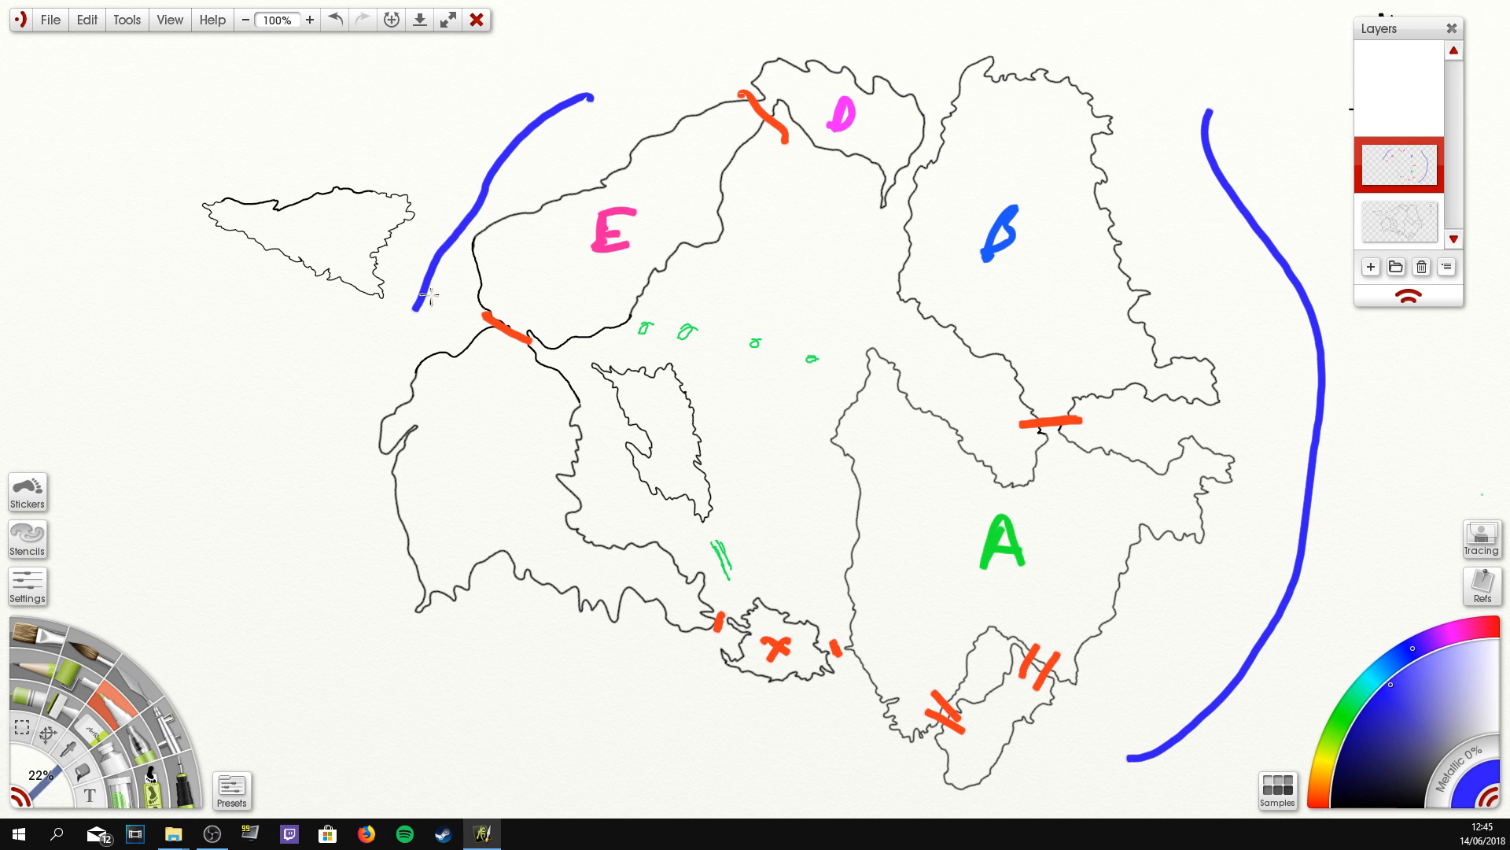
{"action": "left_click", "coordinate": [102, 730]}
{"action": "mouse_move", "coordinate": [428, 280]}
{"action": "left_mouse_down"}
{"action": "mouse_move", "coordinate": [478, 195]}
{"action": "mouse_move", "coordinate": [418, 296]}
{"action": "left_mouse_up"}
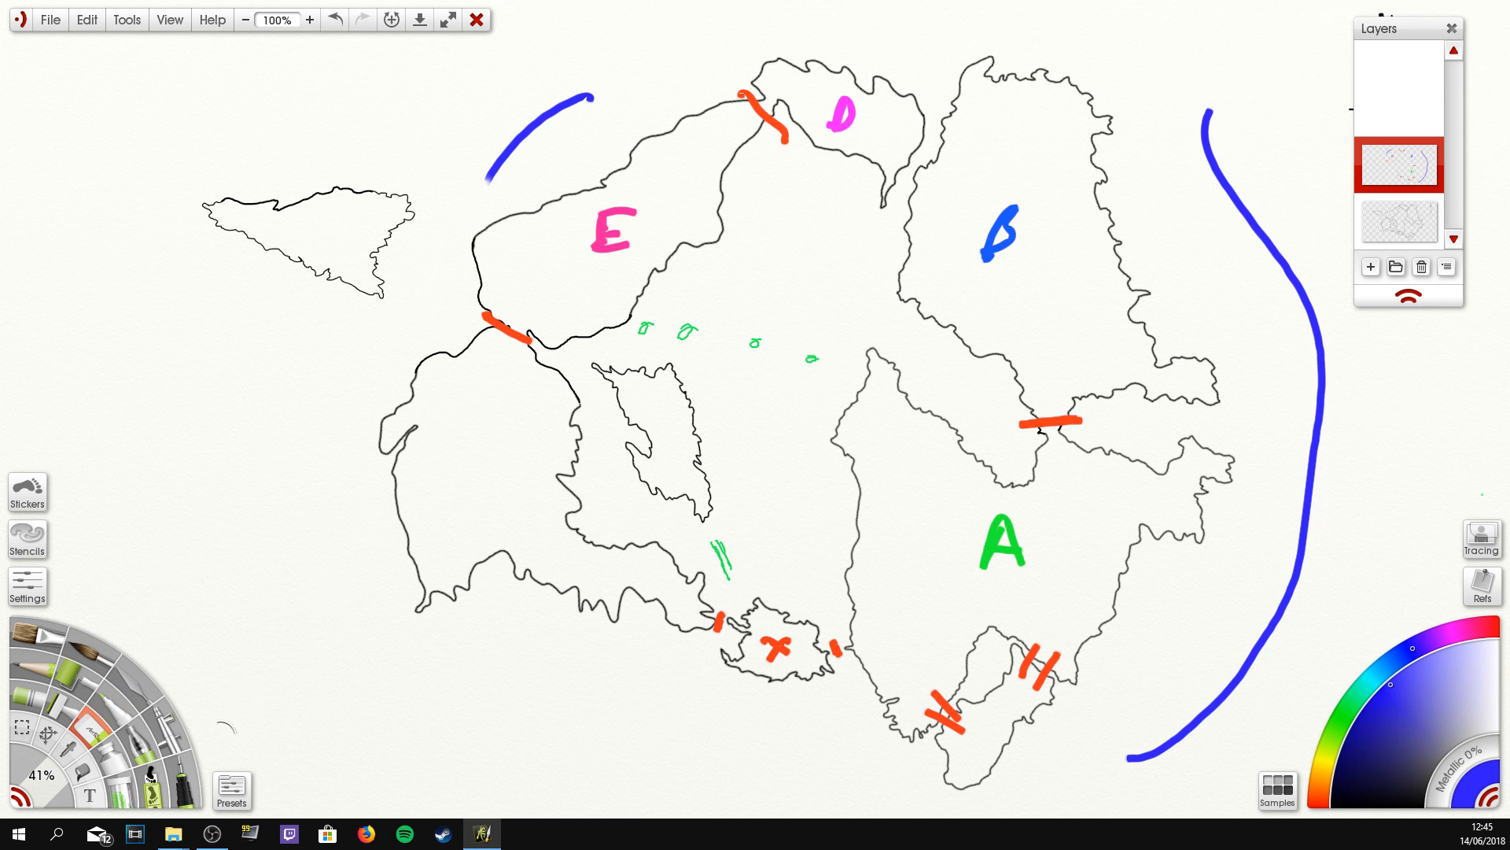
{"action": "left_click", "coordinate": [116, 714]}
{"action": "mouse_move", "coordinate": [487, 175]}
{"action": "left_mouse_down"}
{"action": "mouse_move", "coordinate": [312, 112]}
{"action": "mouse_move", "coordinate": [273, 355]}
{"action": "mouse_move", "coordinate": [330, 572]}
{"action": "mouse_move", "coordinate": [419, 697]}
{"action": "mouse_move", "coordinate": [556, 703]}
{"action": "mouse_move", "coordinate": [649, 753]}
{"action": "mouse_move", "coordinate": [907, 794]}
{"action": "mouse_move", "coordinate": [1066, 783]}
{"action": "mouse_move", "coordinate": [1148, 748]}
{"action": "left_mouse_up"}
{"action": "mouse_move", "coordinate": [588, 96]}
{"action": "left_mouse_down"}
{"action": "mouse_move", "coordinate": [852, 25]}
{"action": "mouse_move", "coordinate": [976, 32]}
{"action": "mouse_move", "coordinate": [1113, 8]}
{"action": "mouse_move", "coordinate": [1206, 51]}
{"action": "mouse_move", "coordinate": [1216, 124]}
{"action": "left_mouse_up"}
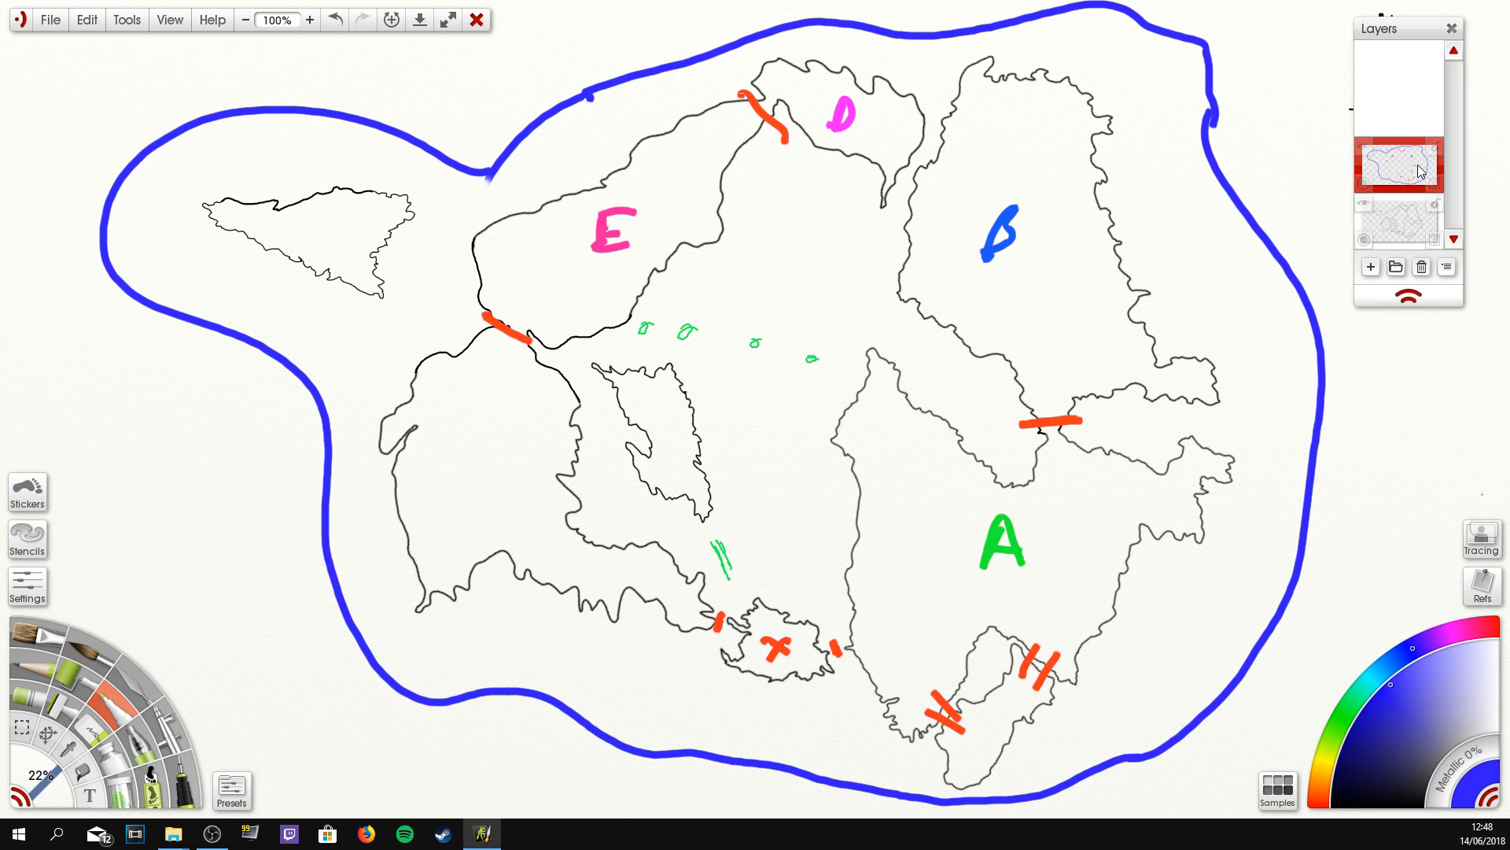
Step: Try marking a small blue spot at the inlet tip beside the western orange-red crossing, and undo it
{"action": "left_click", "coordinate": [391, 20]}
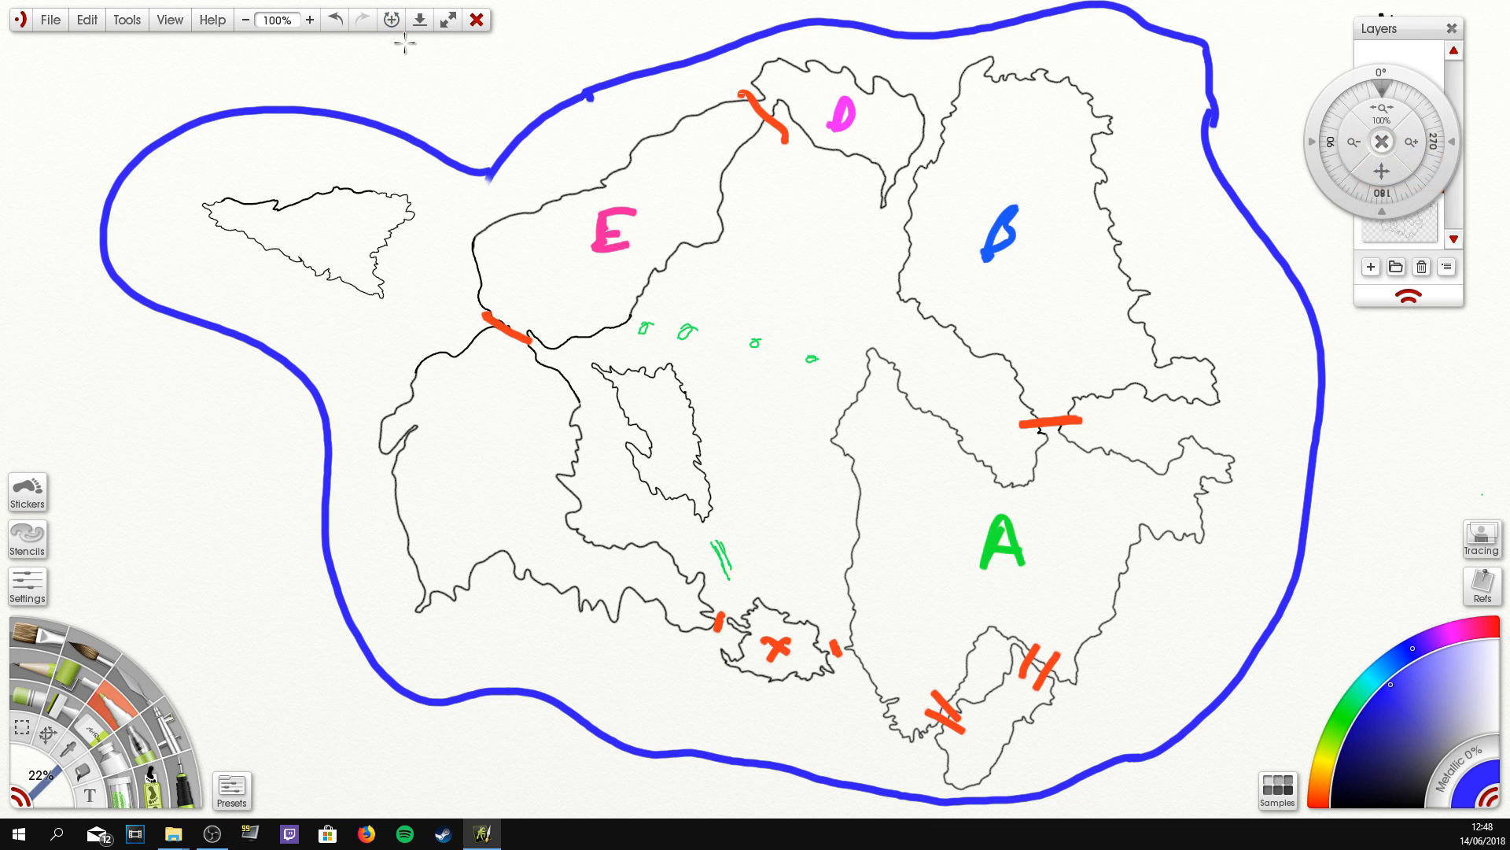
{"action": "left_click_drag", "start_coordinate": [1380, 163], "coordinate": [1345, 538]}
{"action": "left_click_drag", "start_coordinate": [1280, 583], "coordinate": [1377, 568]}
{"action": "left_click_drag", "start_coordinate": [625, 405], "coordinate": [643, 406]}
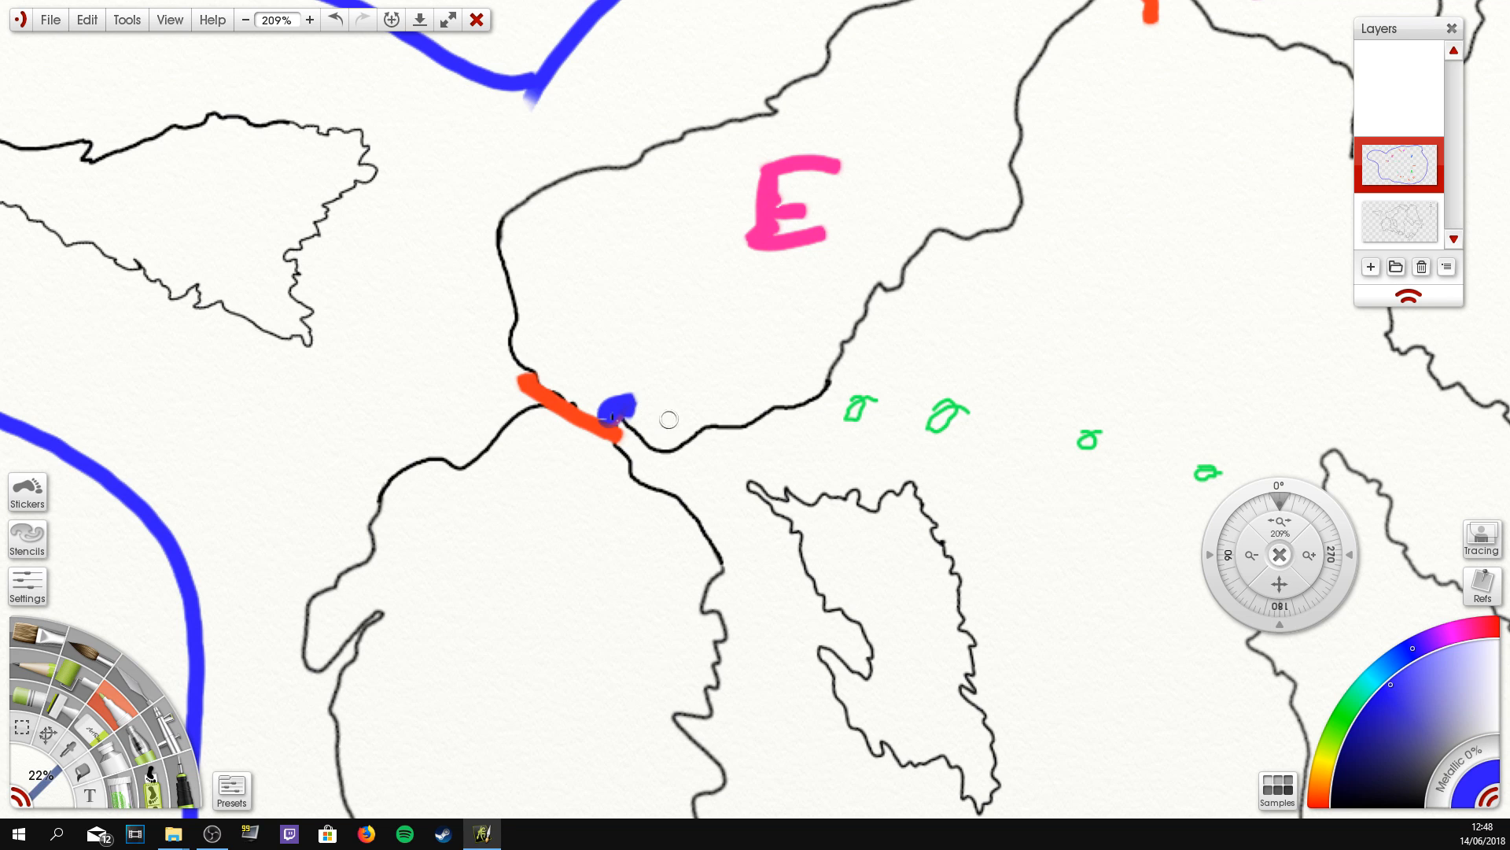
{"action": "left_click", "coordinate": [342, 28]}
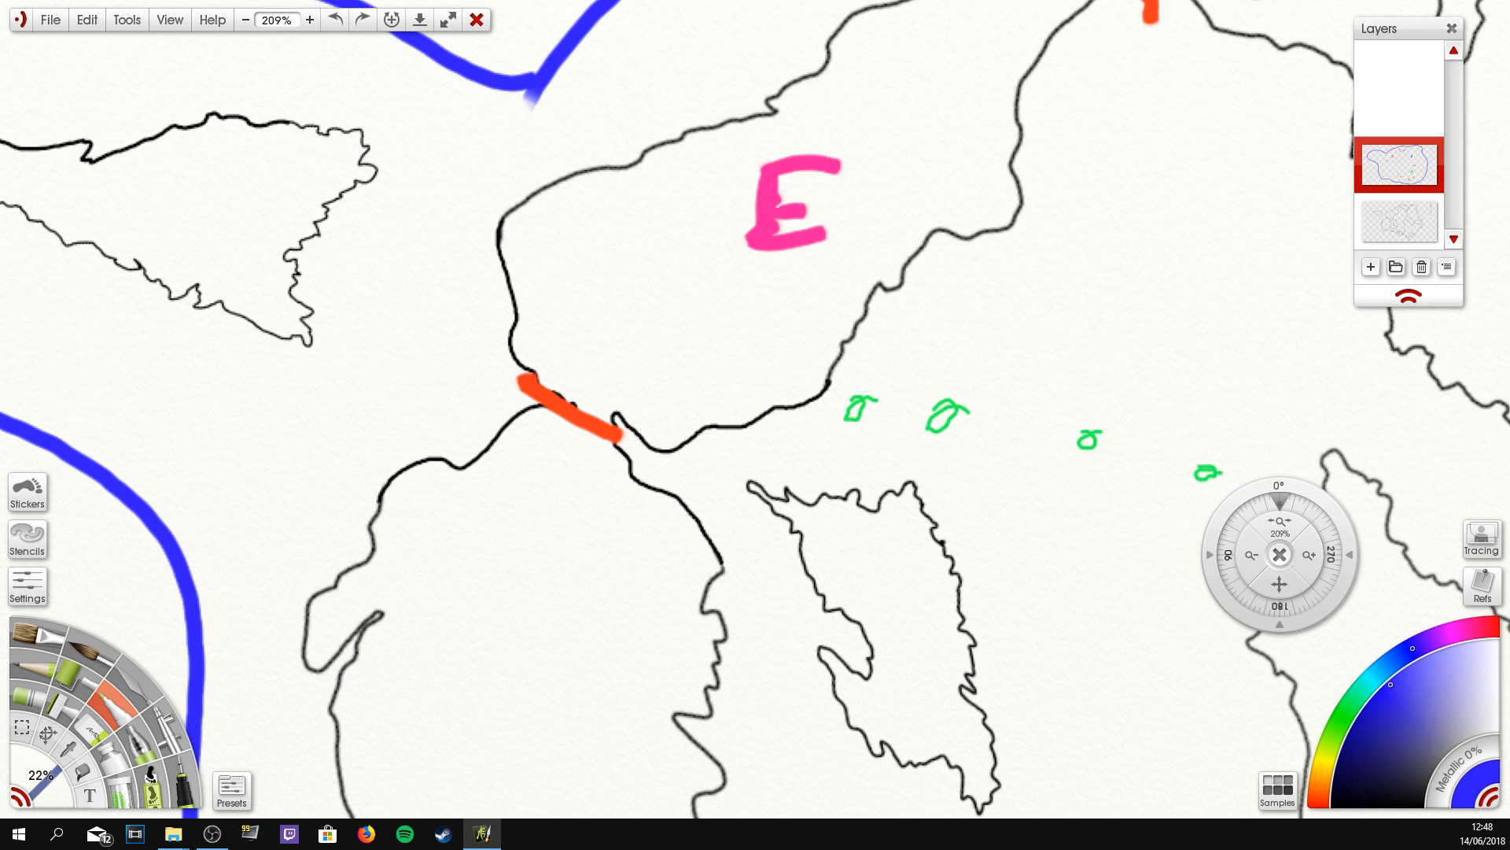
Step: Draw a short blue arc over the inlet tip beside the western crossing and trim it with the eraser at 1% size
{"action": "left_click_drag", "start_coordinate": [601, 407], "coordinate": [647, 409]}
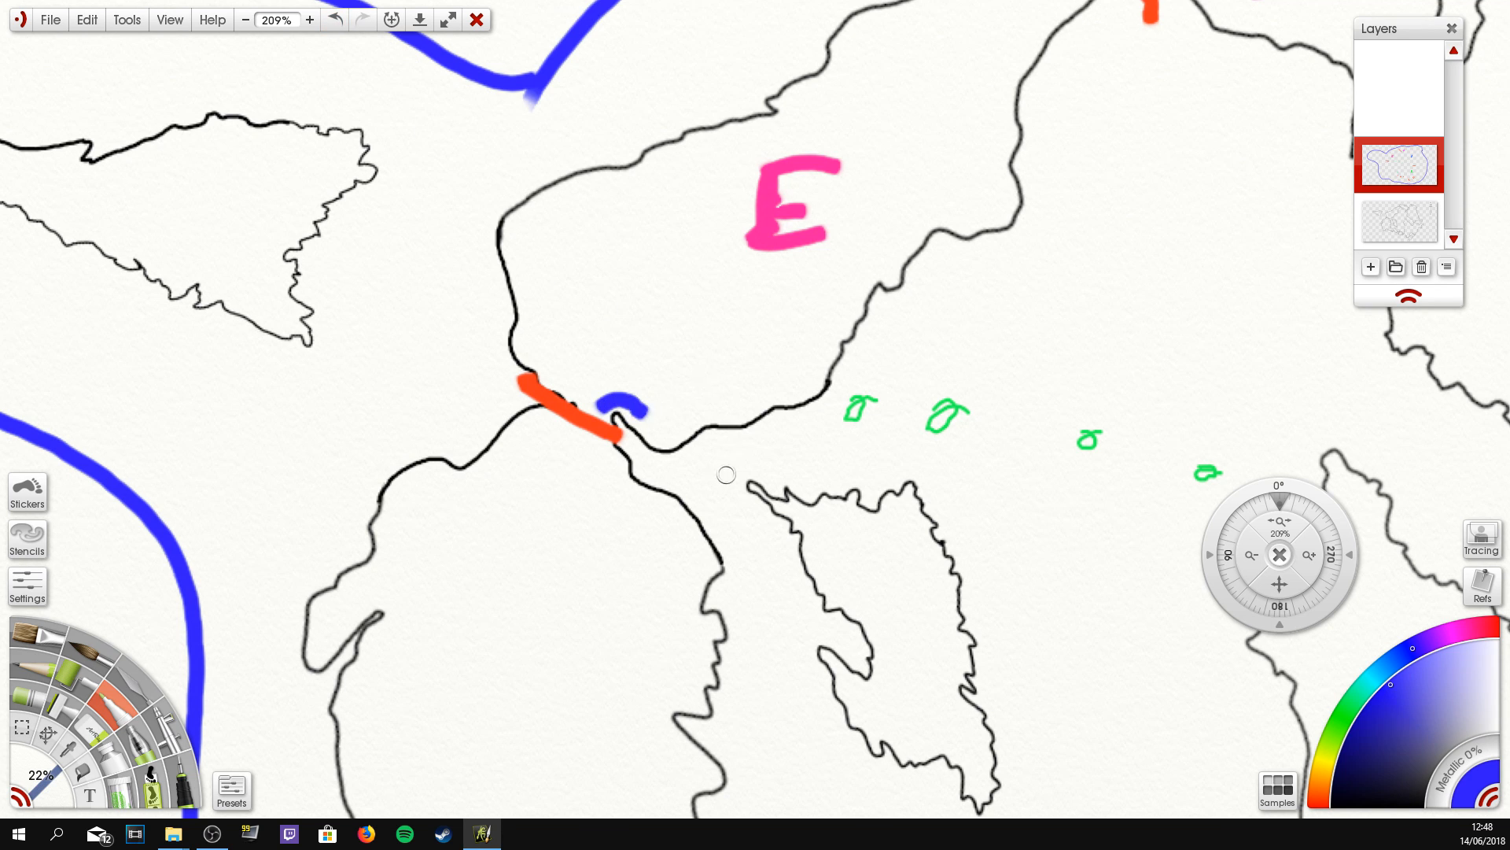
{"action": "key", "text": "e"}
{"action": "mouse_move", "coordinate": [638, 398]}
{"action": "left_mouse_down"}
{"action": "mouse_move", "coordinate": [608, 372]}
{"action": "mouse_move", "coordinate": [583, 398]}
{"action": "left_mouse_up"}
{"action": "left_click_drag", "start_coordinate": [59, 781], "coordinate": [40, 783]}
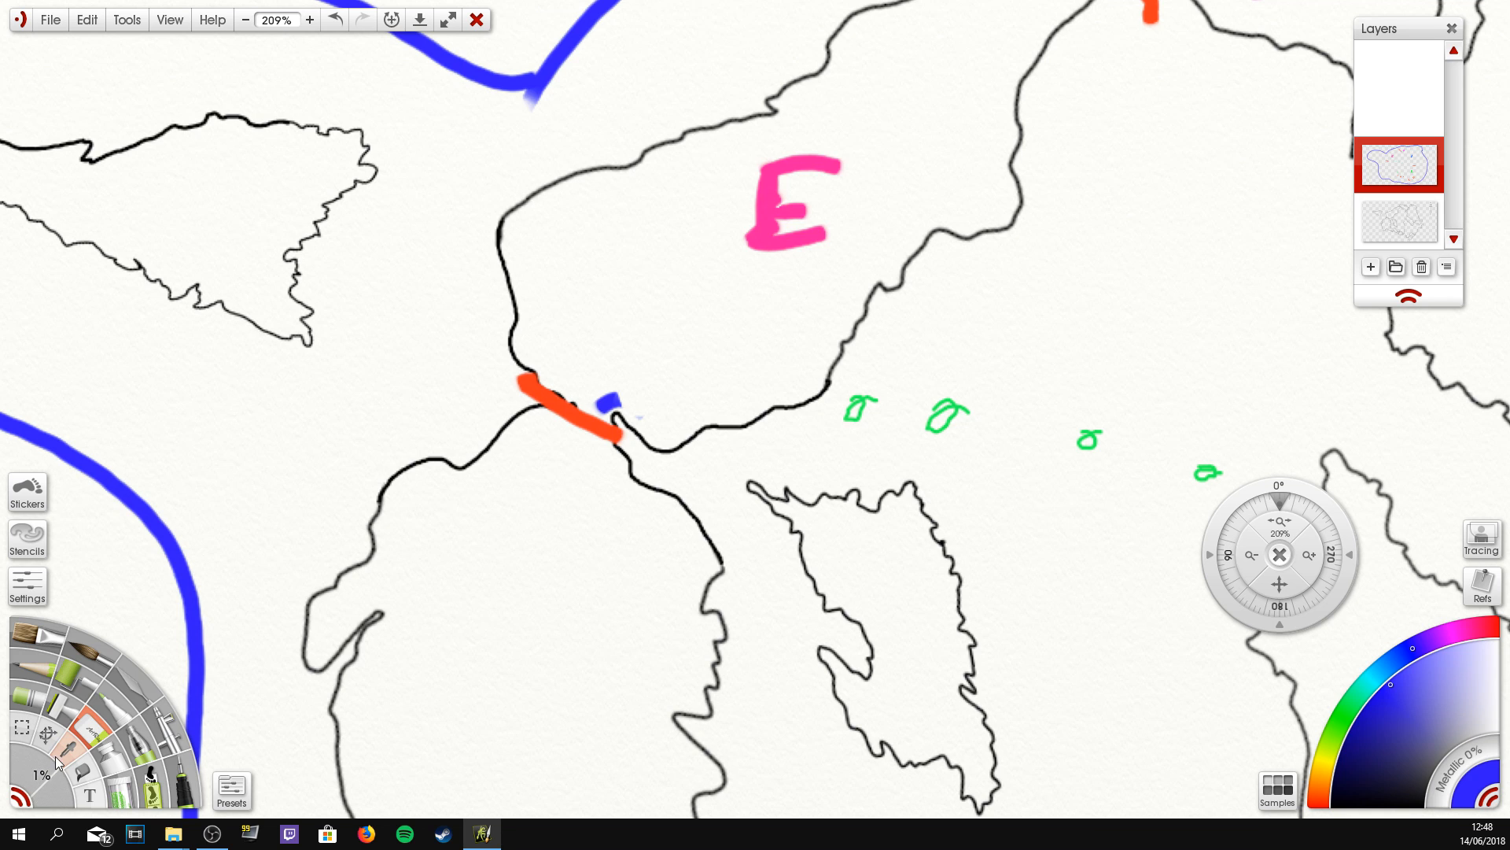
{"action": "left_click_drag", "start_coordinate": [597, 399], "coordinate": [646, 412]}
{"action": "left_click_drag", "start_coordinate": [1280, 521], "coordinate": [1164, 512]}
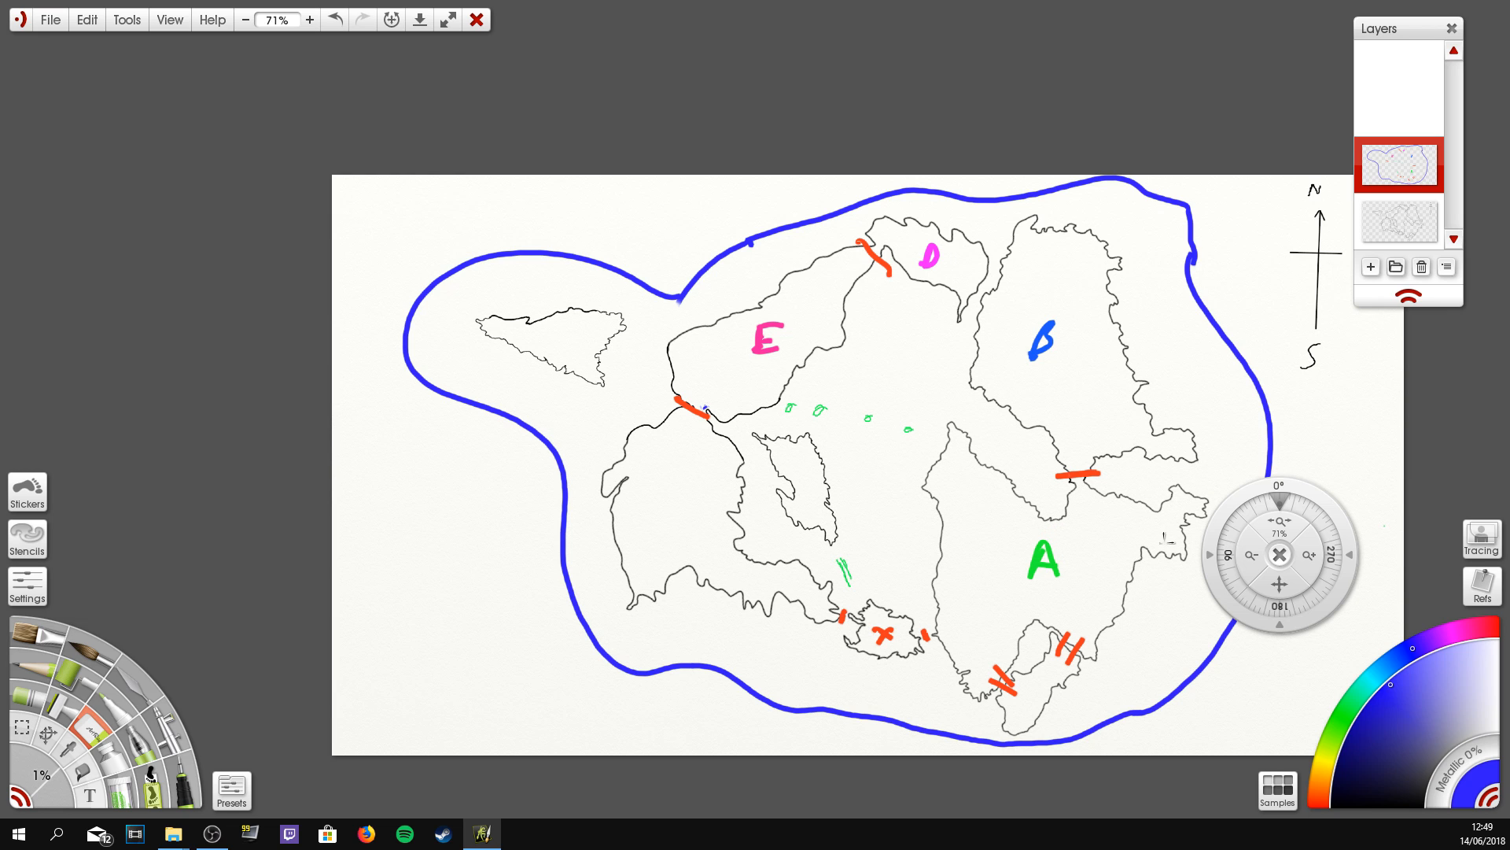
{"action": "left_click_drag", "start_coordinate": [1280, 583], "coordinate": [1215, 499]}
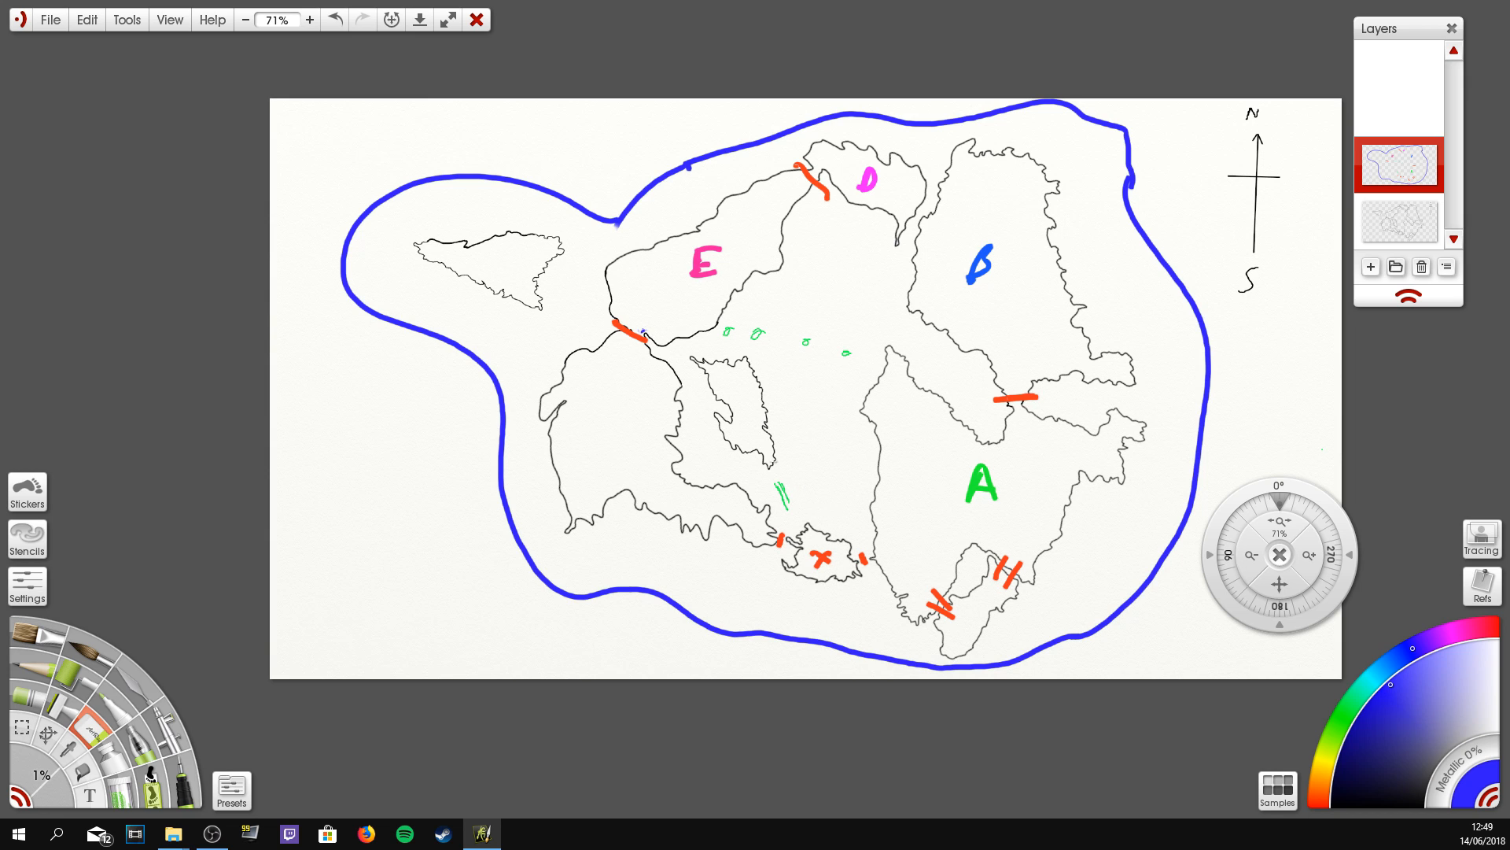